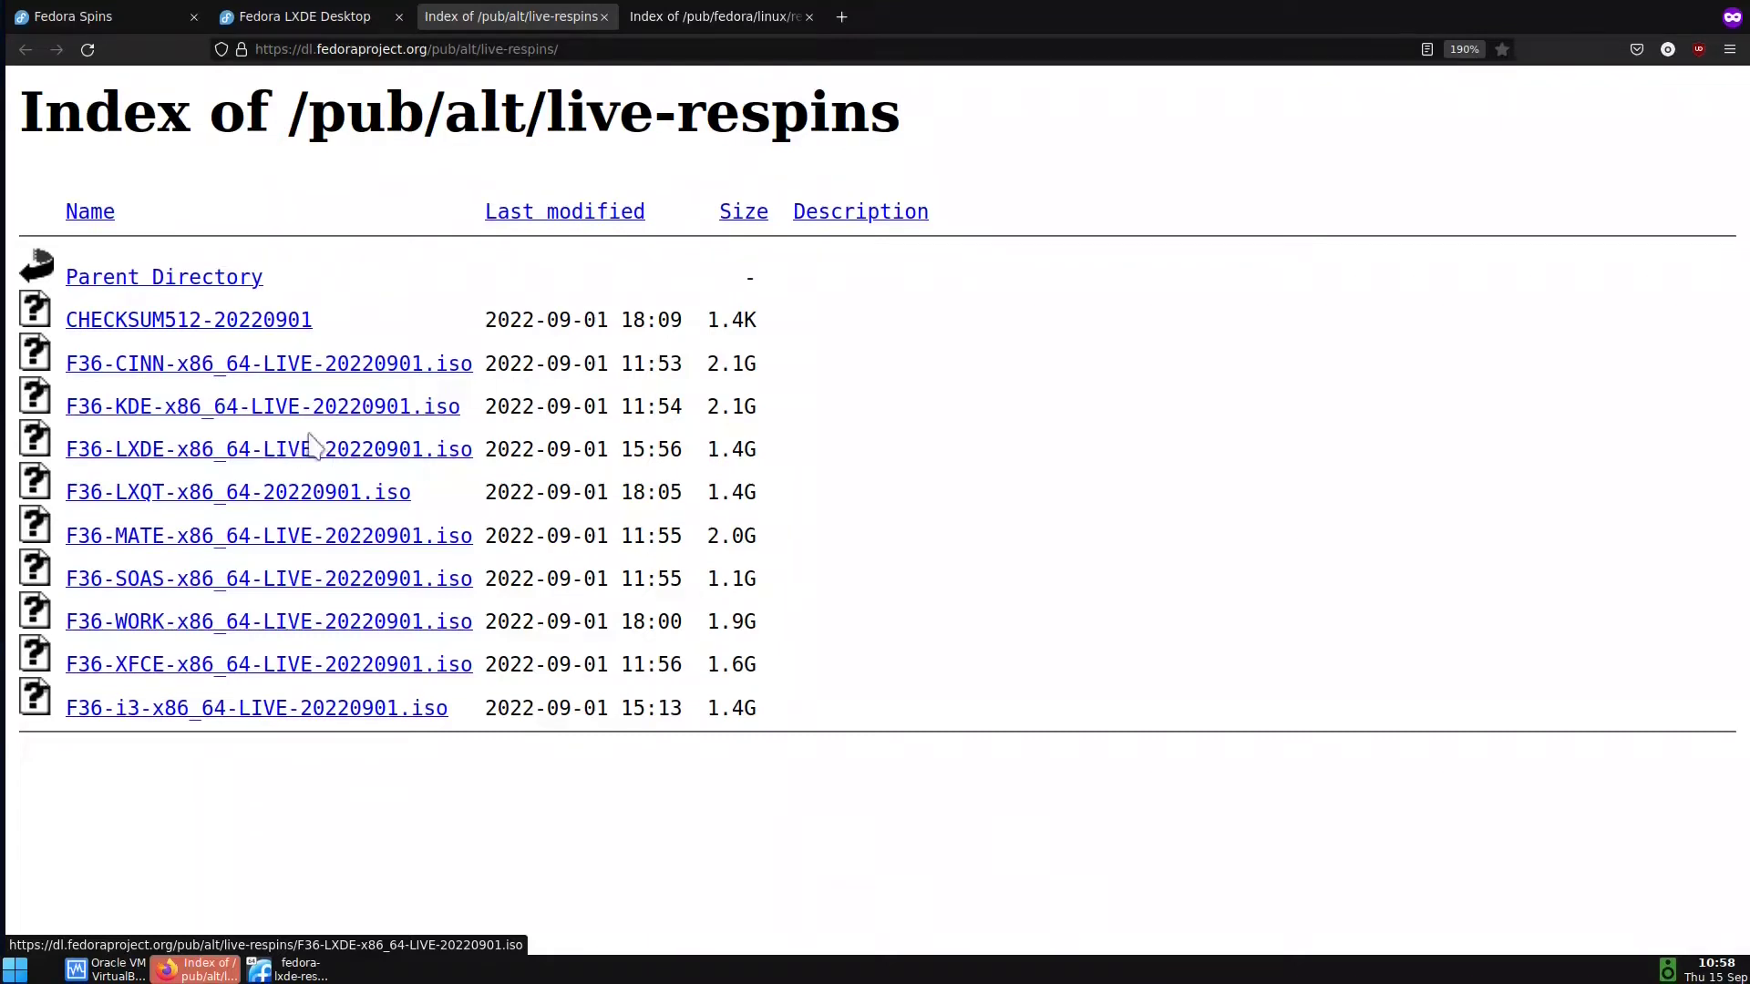
# Check the Fedora 37 Beta Spins x86_64 ISO listing and return to the live-respins listing
pyautogui.click(714, 15)
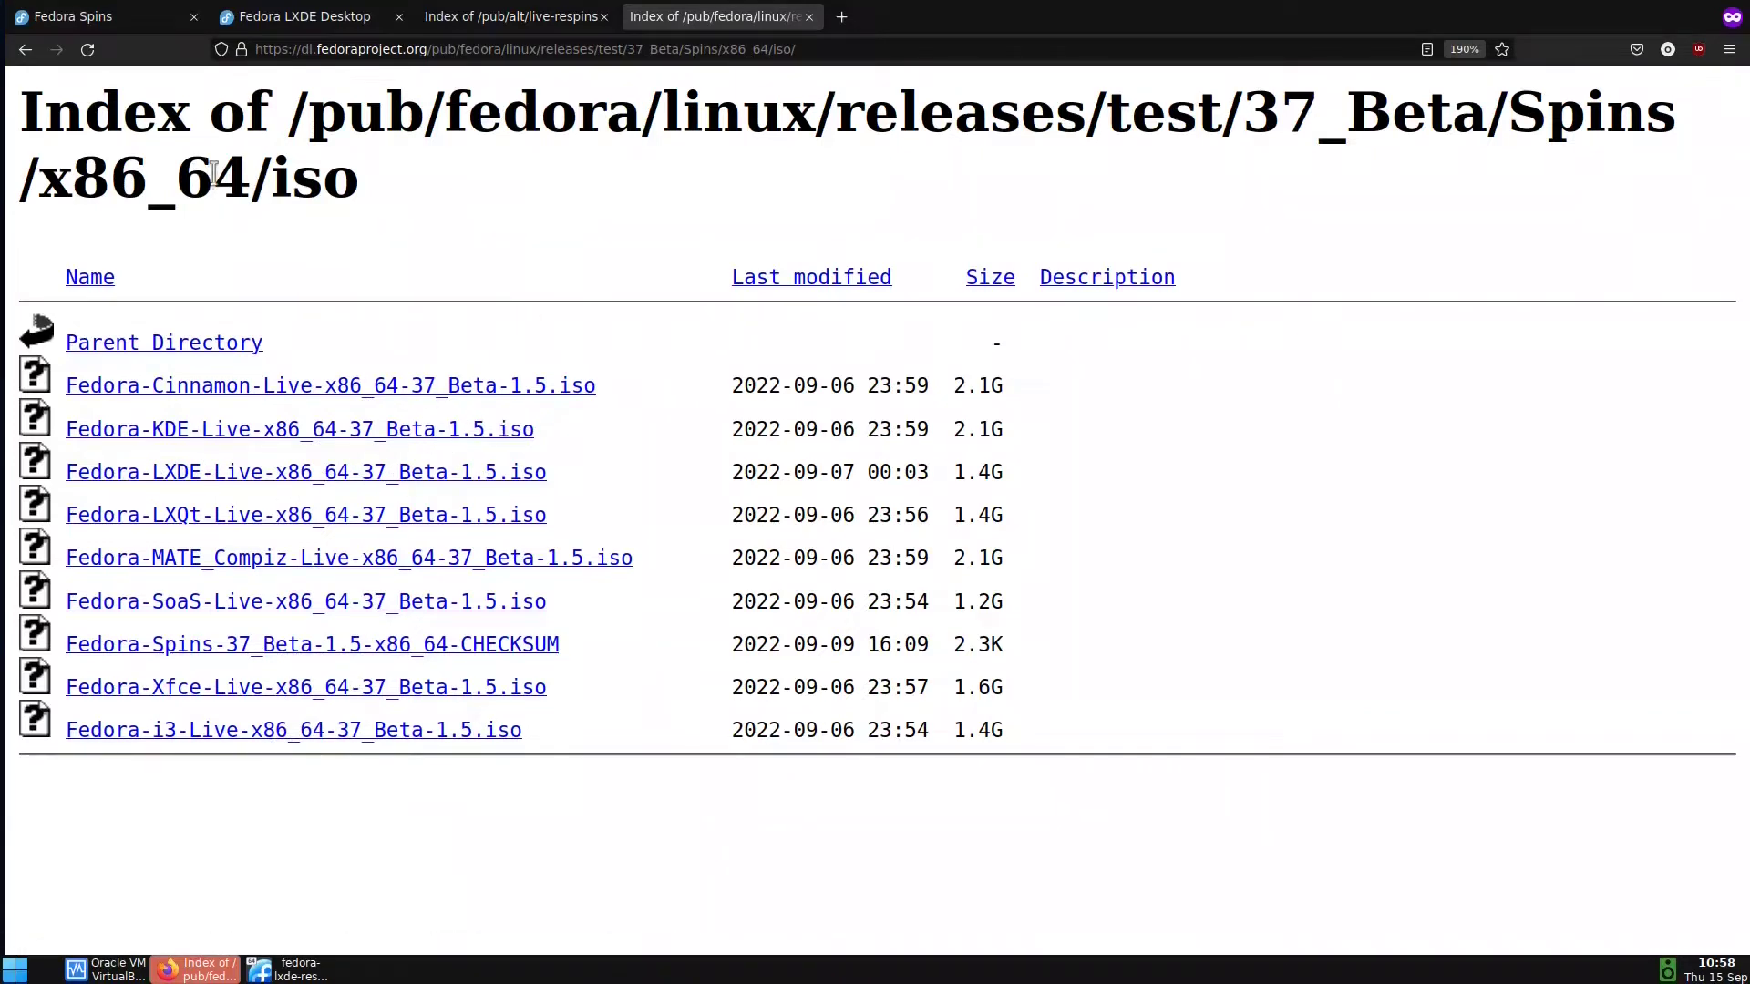
pyautogui.click(547, 16)
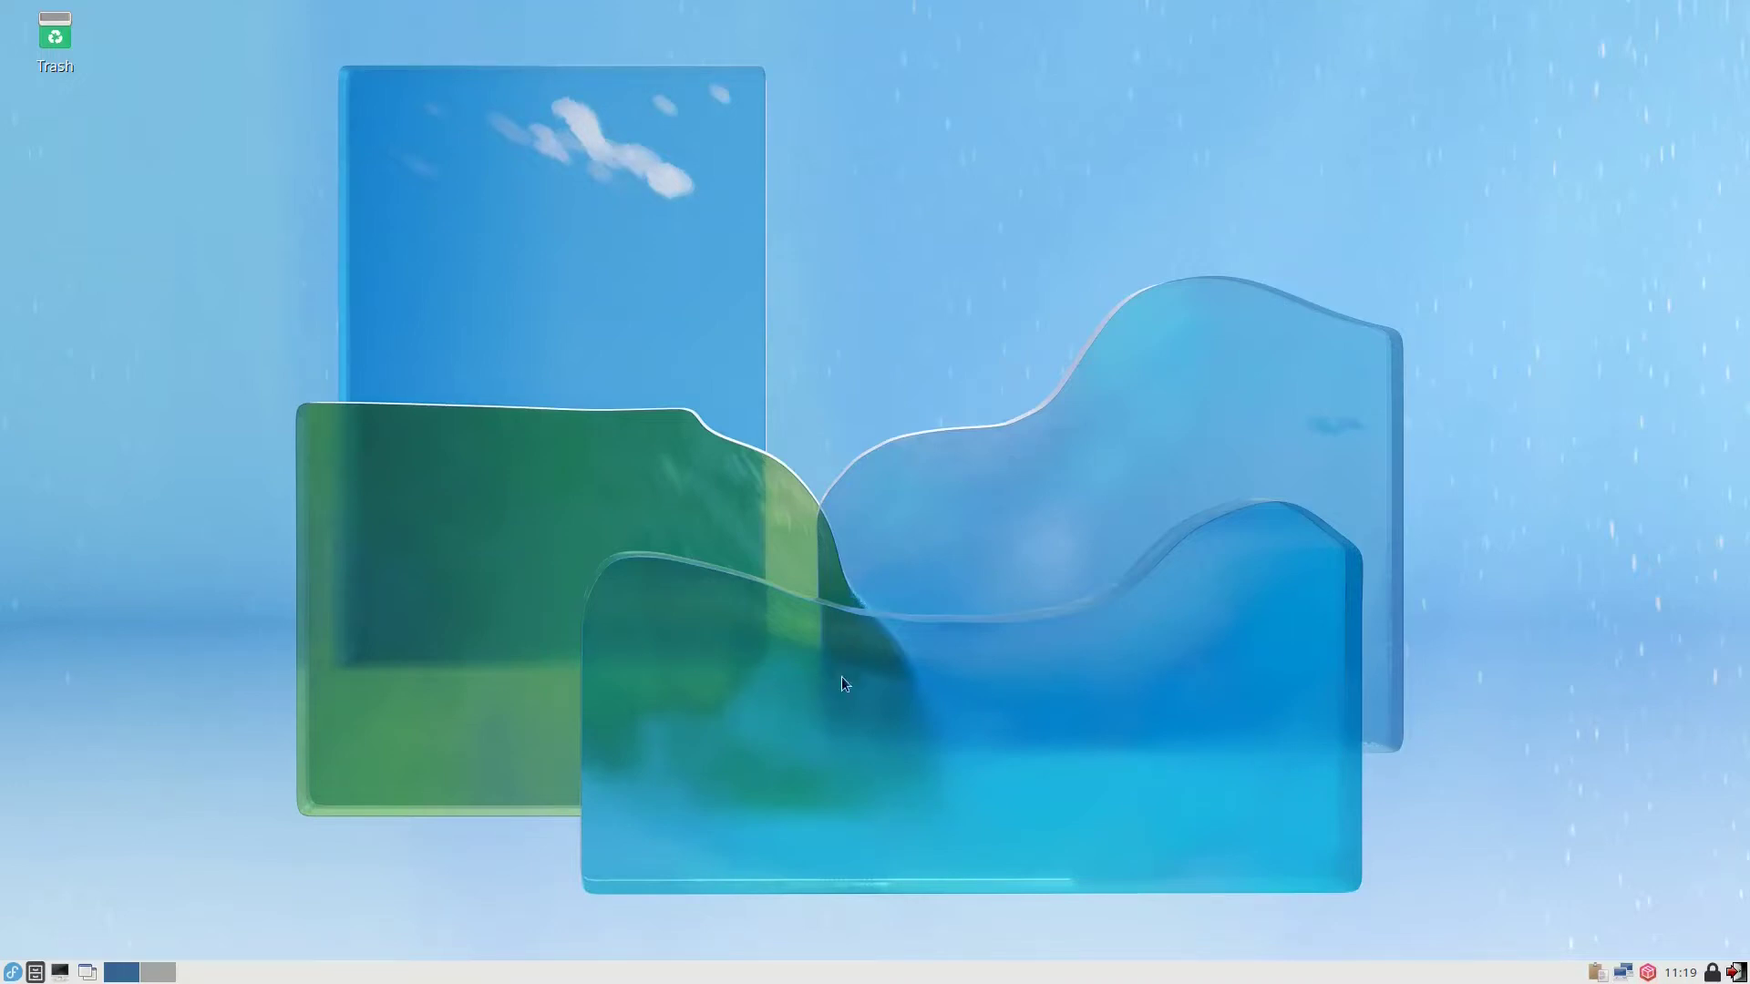
pyautogui.click(12, 971)
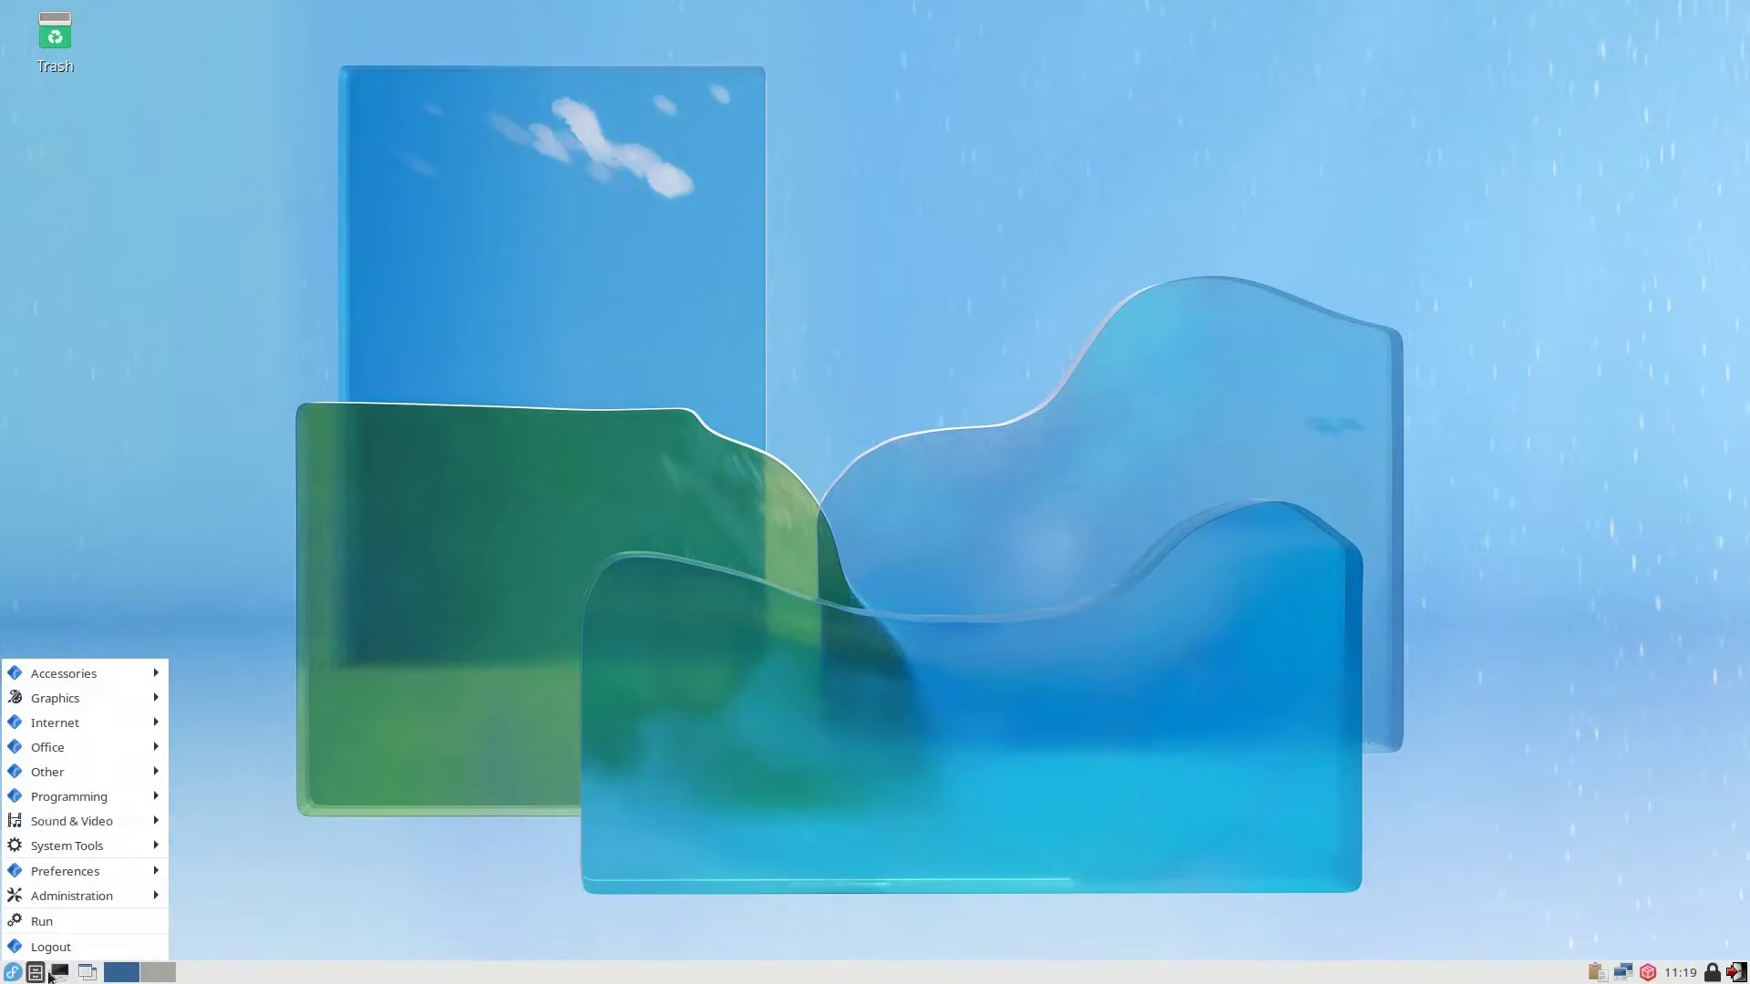
pyautogui.click(14, 970)
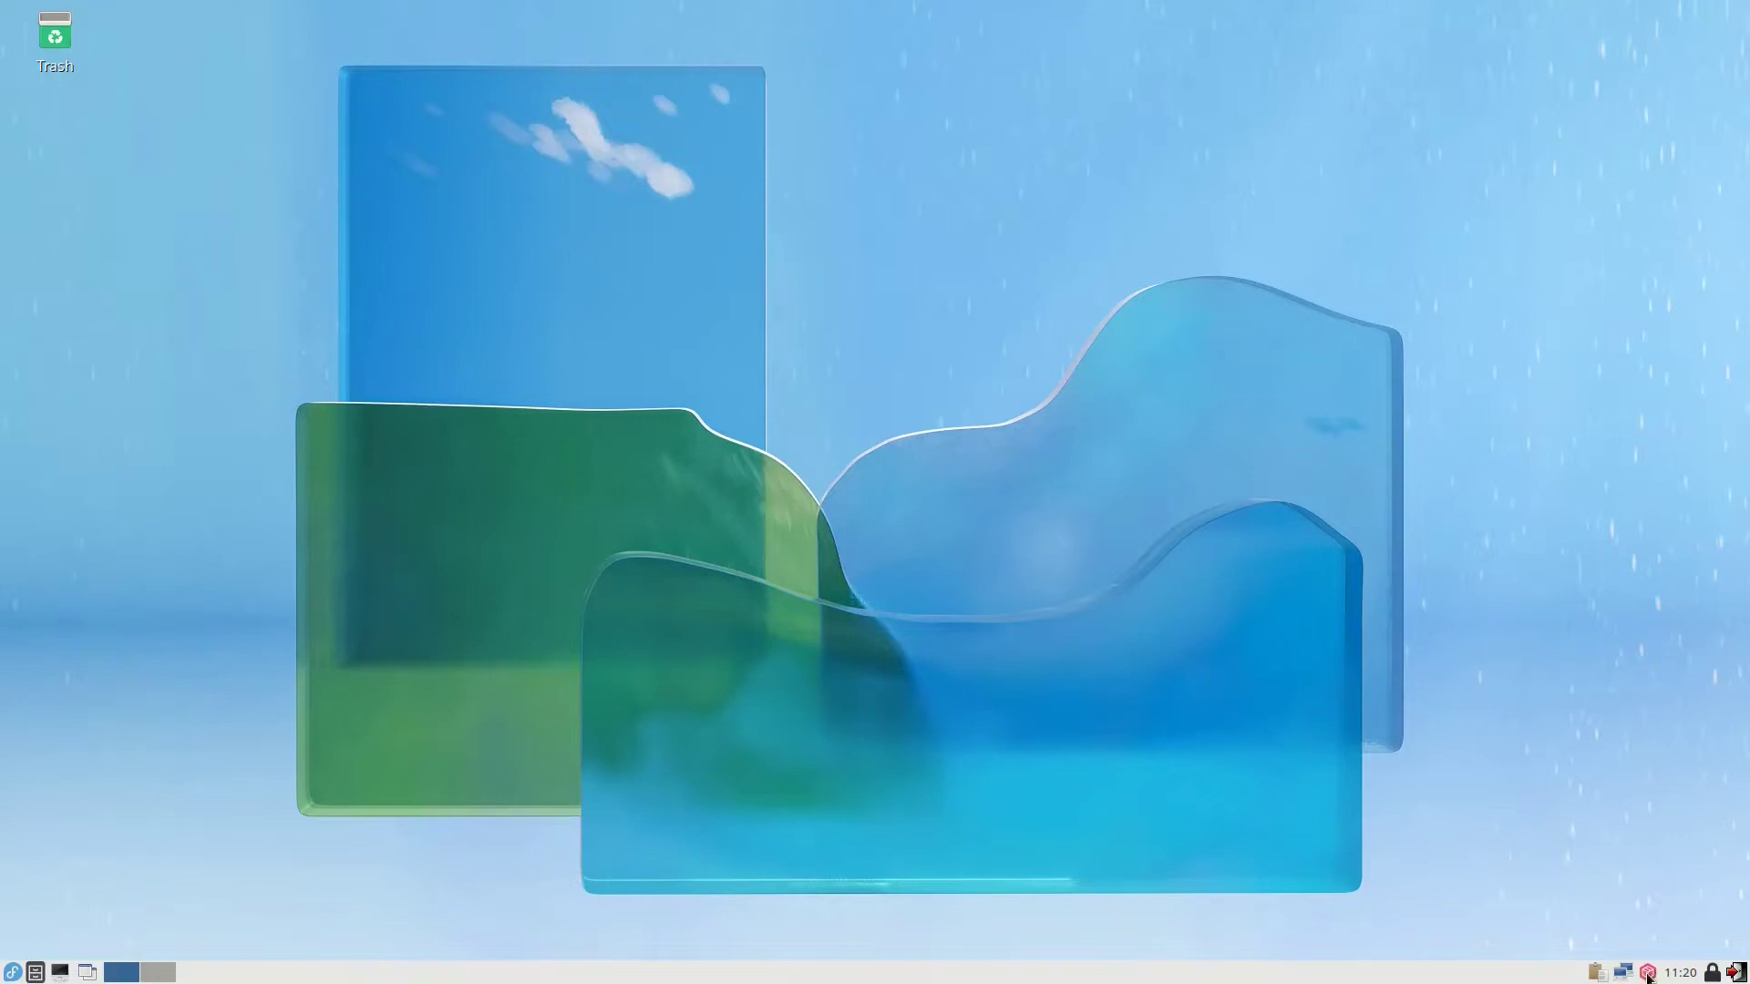
# Open the file manager and go to the /etc/xdg/autostart folder
pyautogui.click(35, 973)
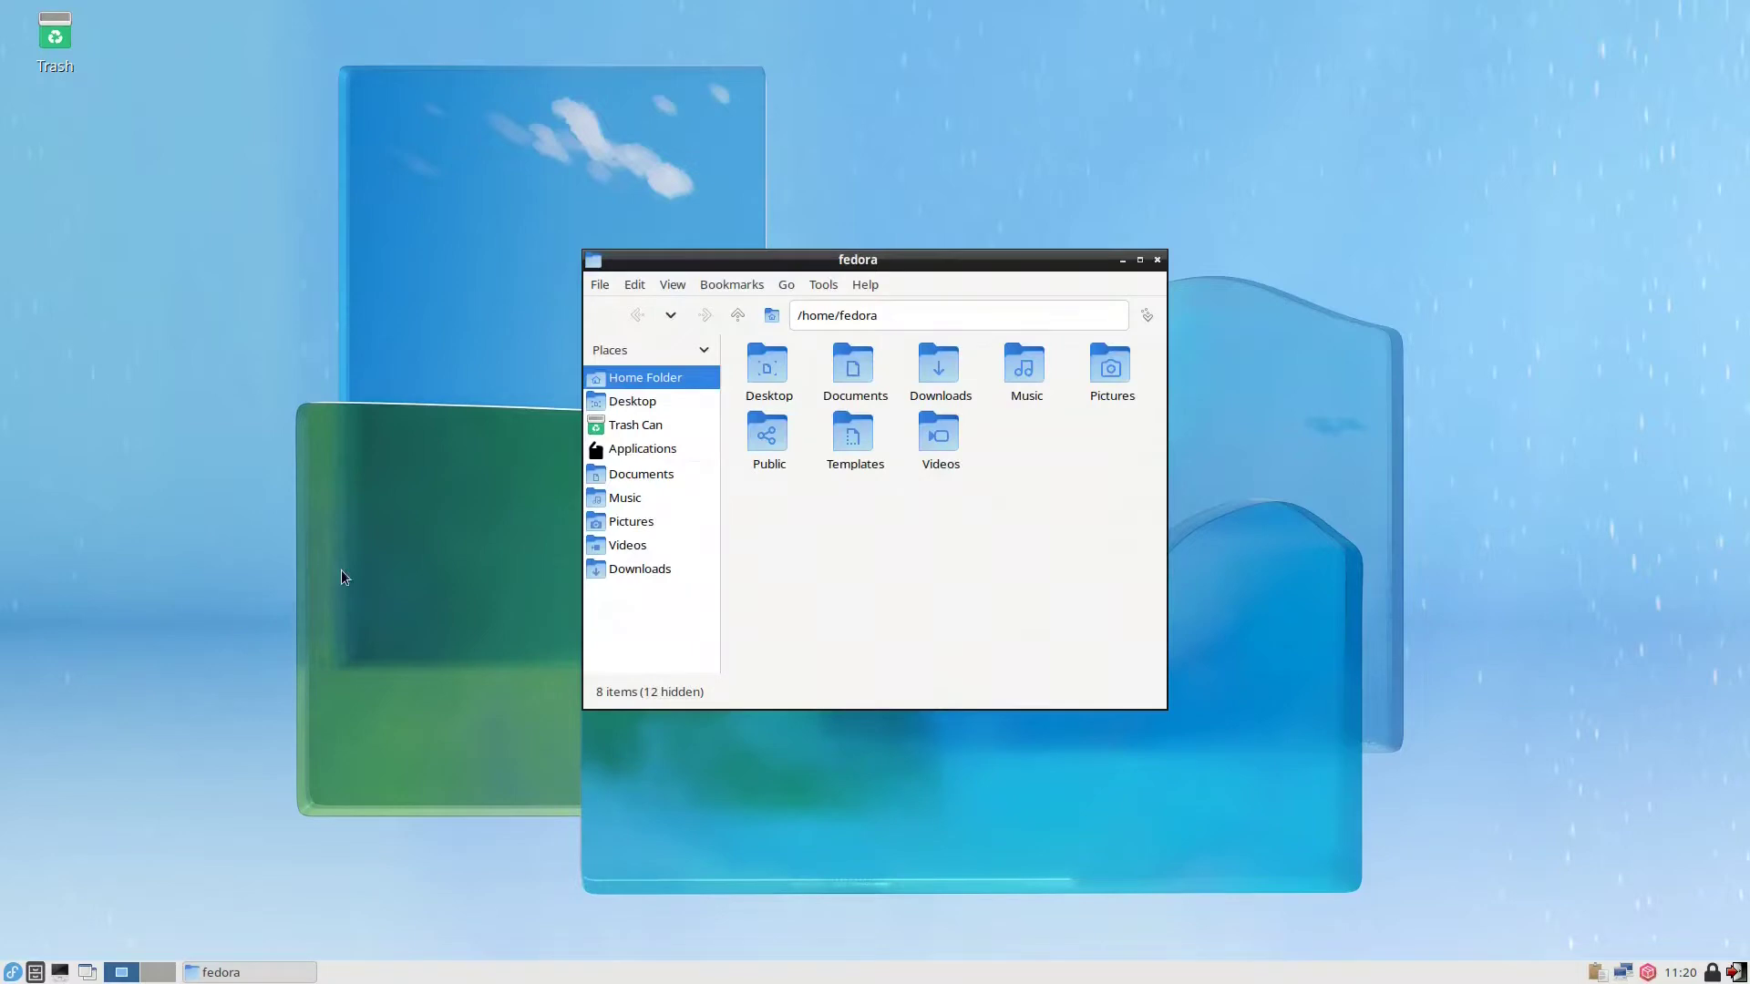
pyautogui.click(735, 318)
pyautogui.doubleClick(1115, 372)
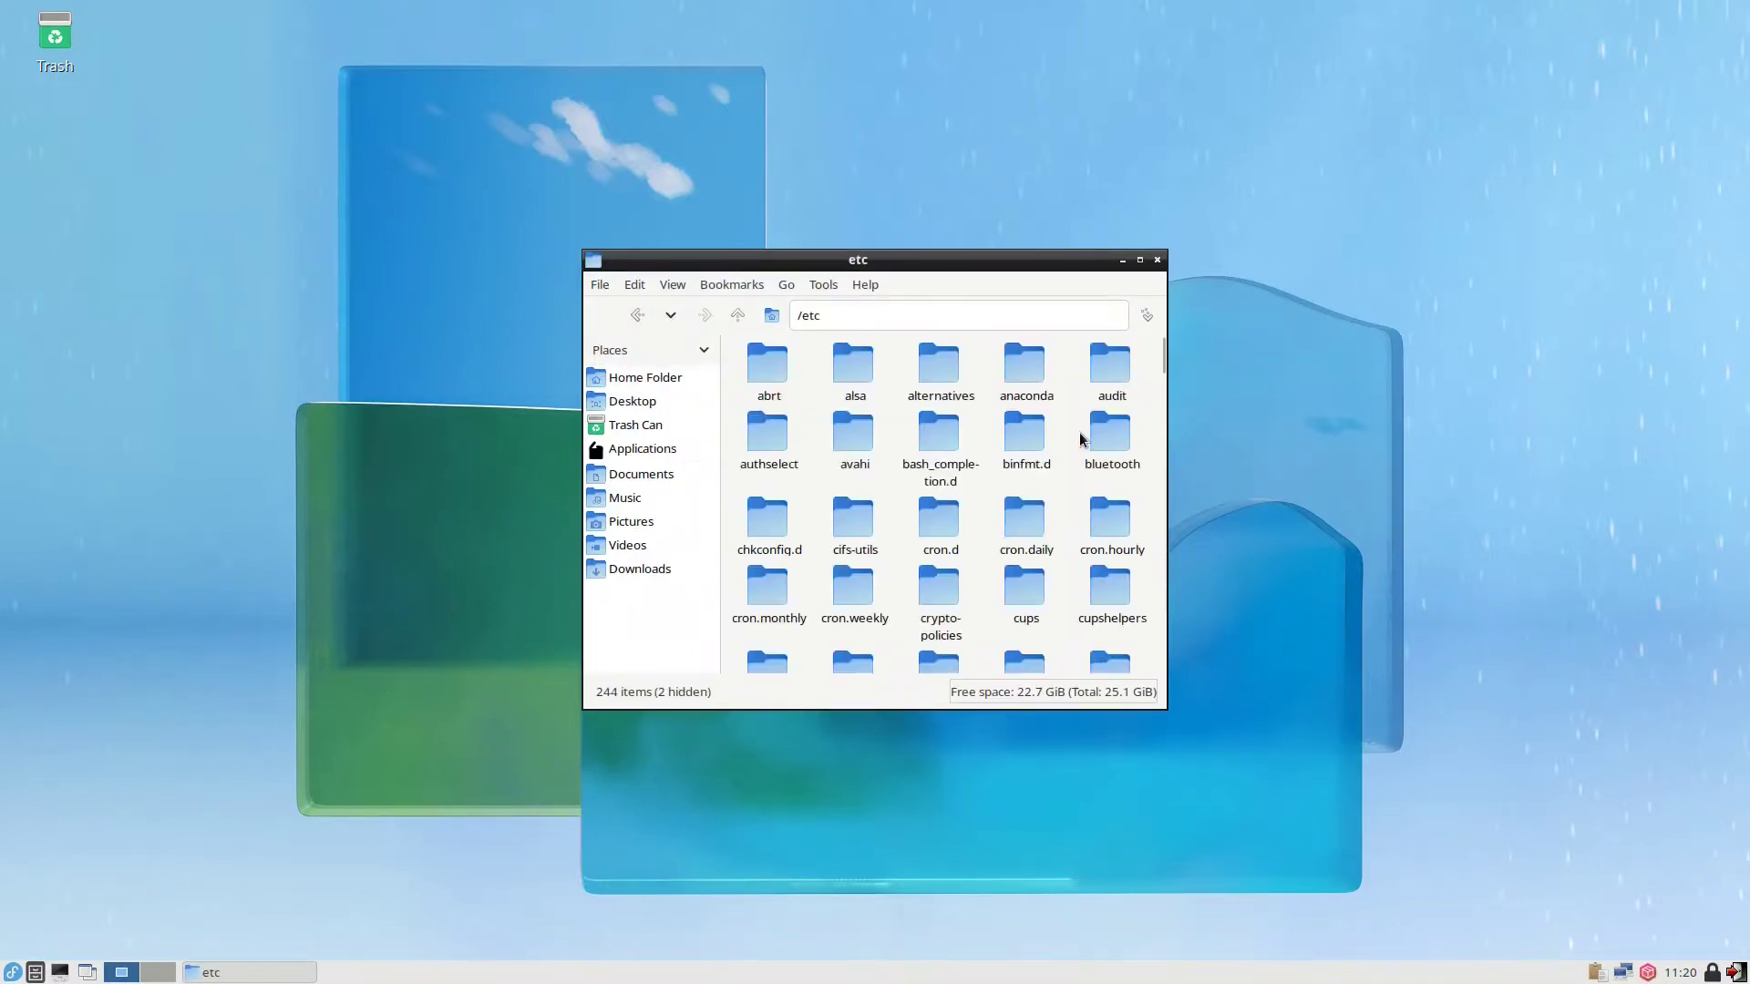
pyautogui.write('xdg')
pyautogui.press('Return')
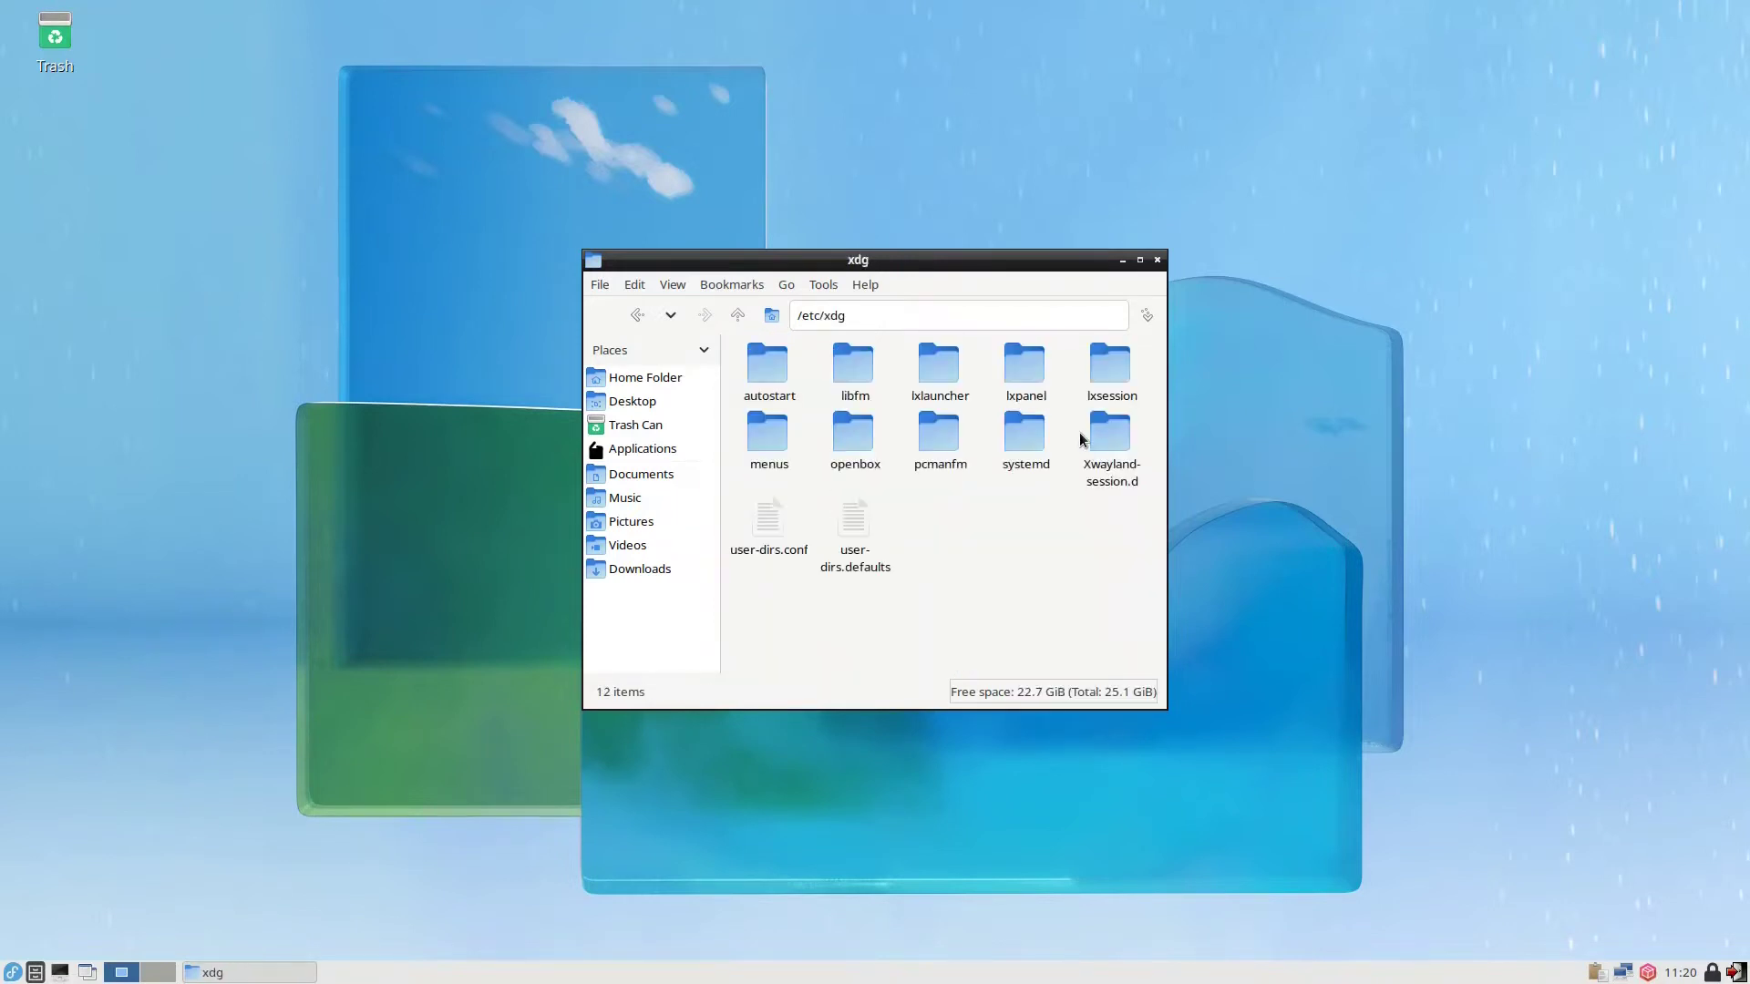
pyautogui.doubleClick(793, 386)
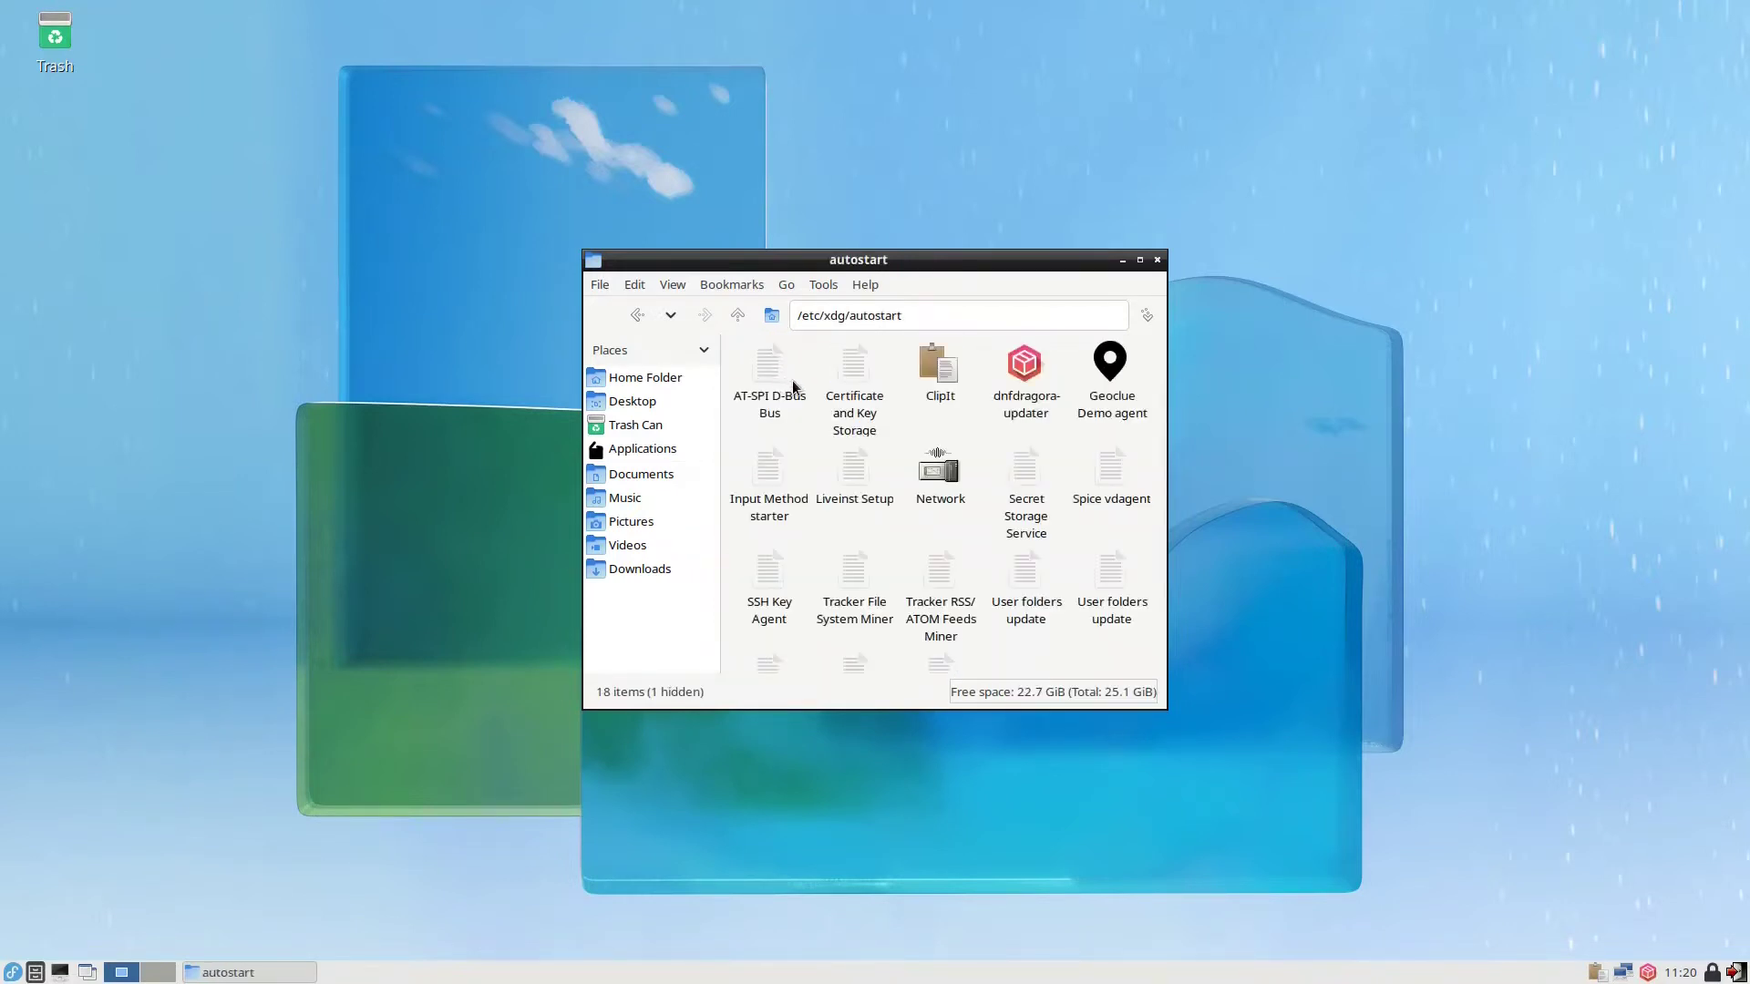
# Examine the dnfdragora-updater, ClipIt and other entries in the autostart folder, and close the file manager
pyautogui.click(1039, 381)
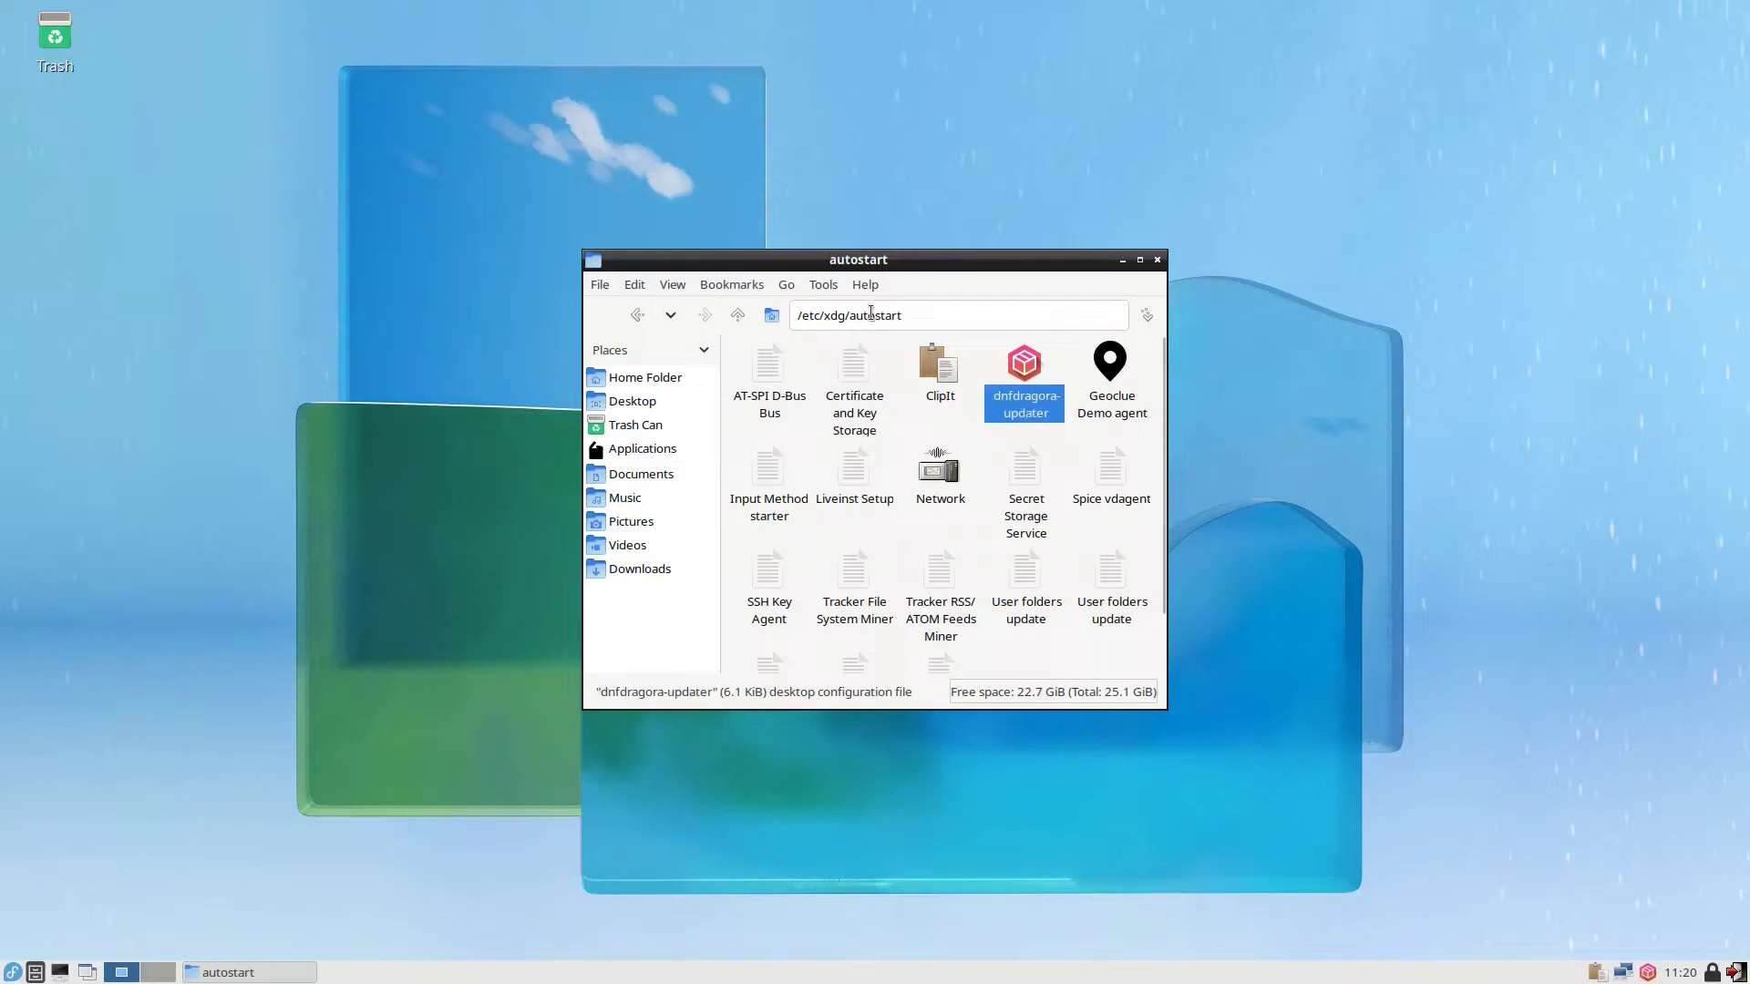
pyautogui.moveTo(901, 316); pyautogui.dragTo(777, 317)
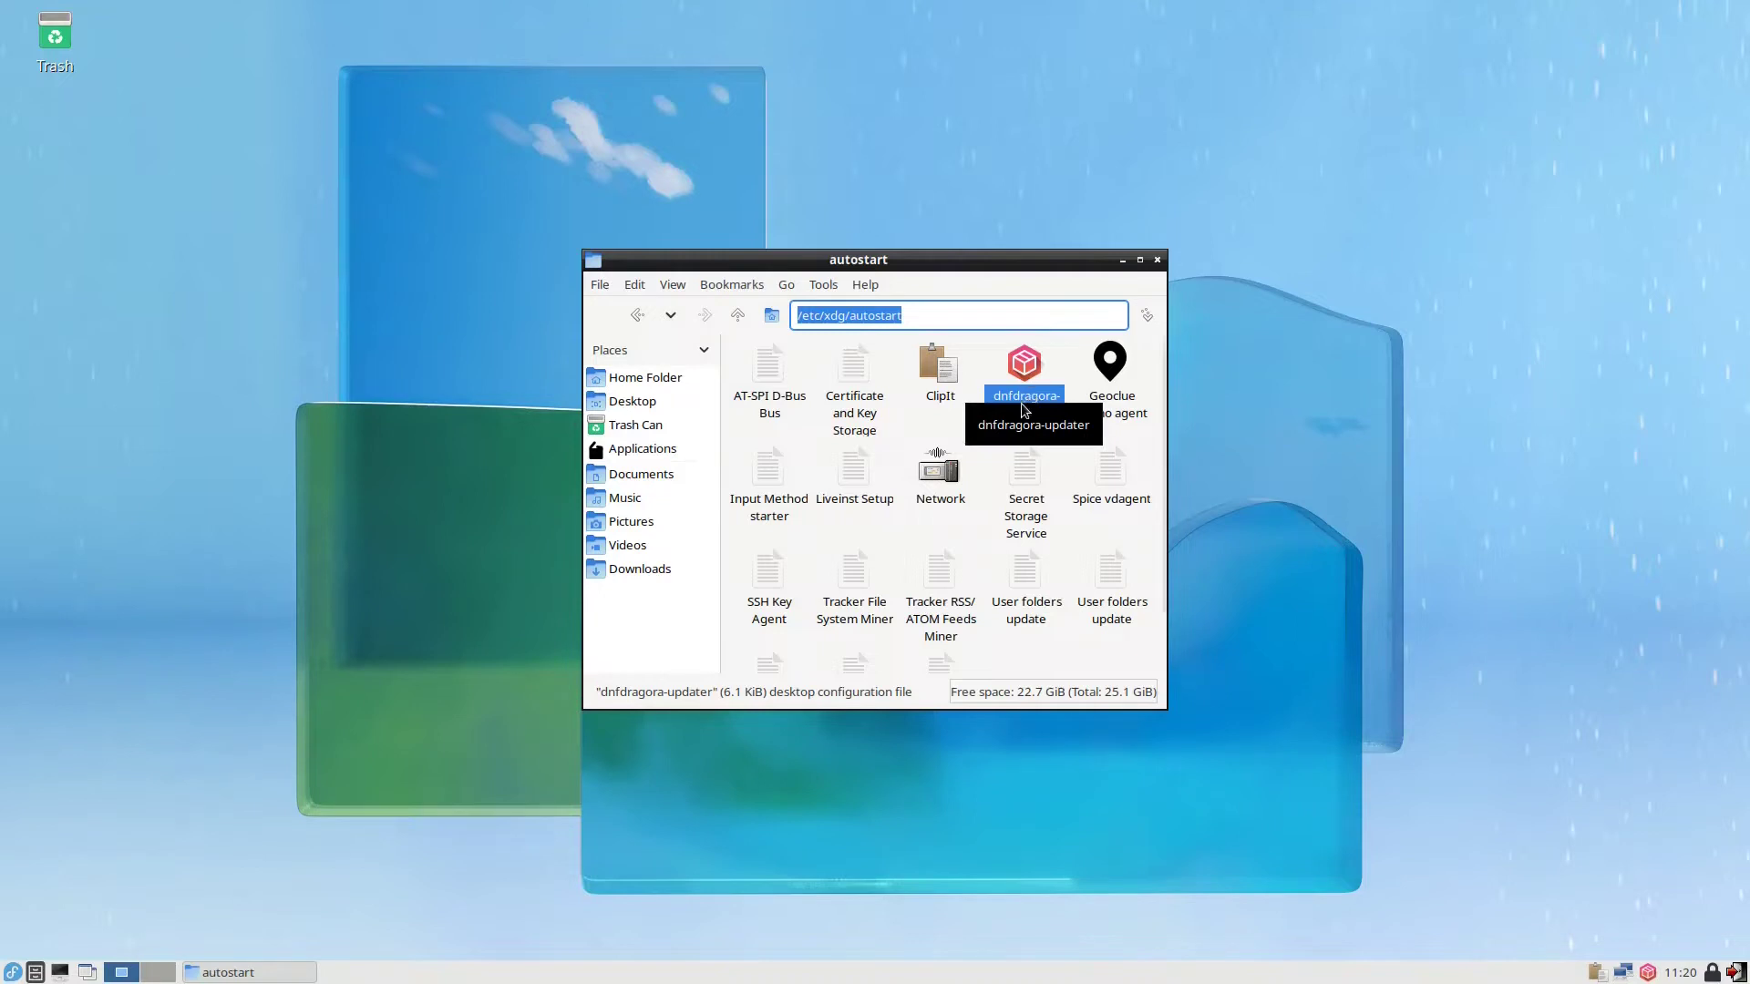
pyautogui.click(943, 377)
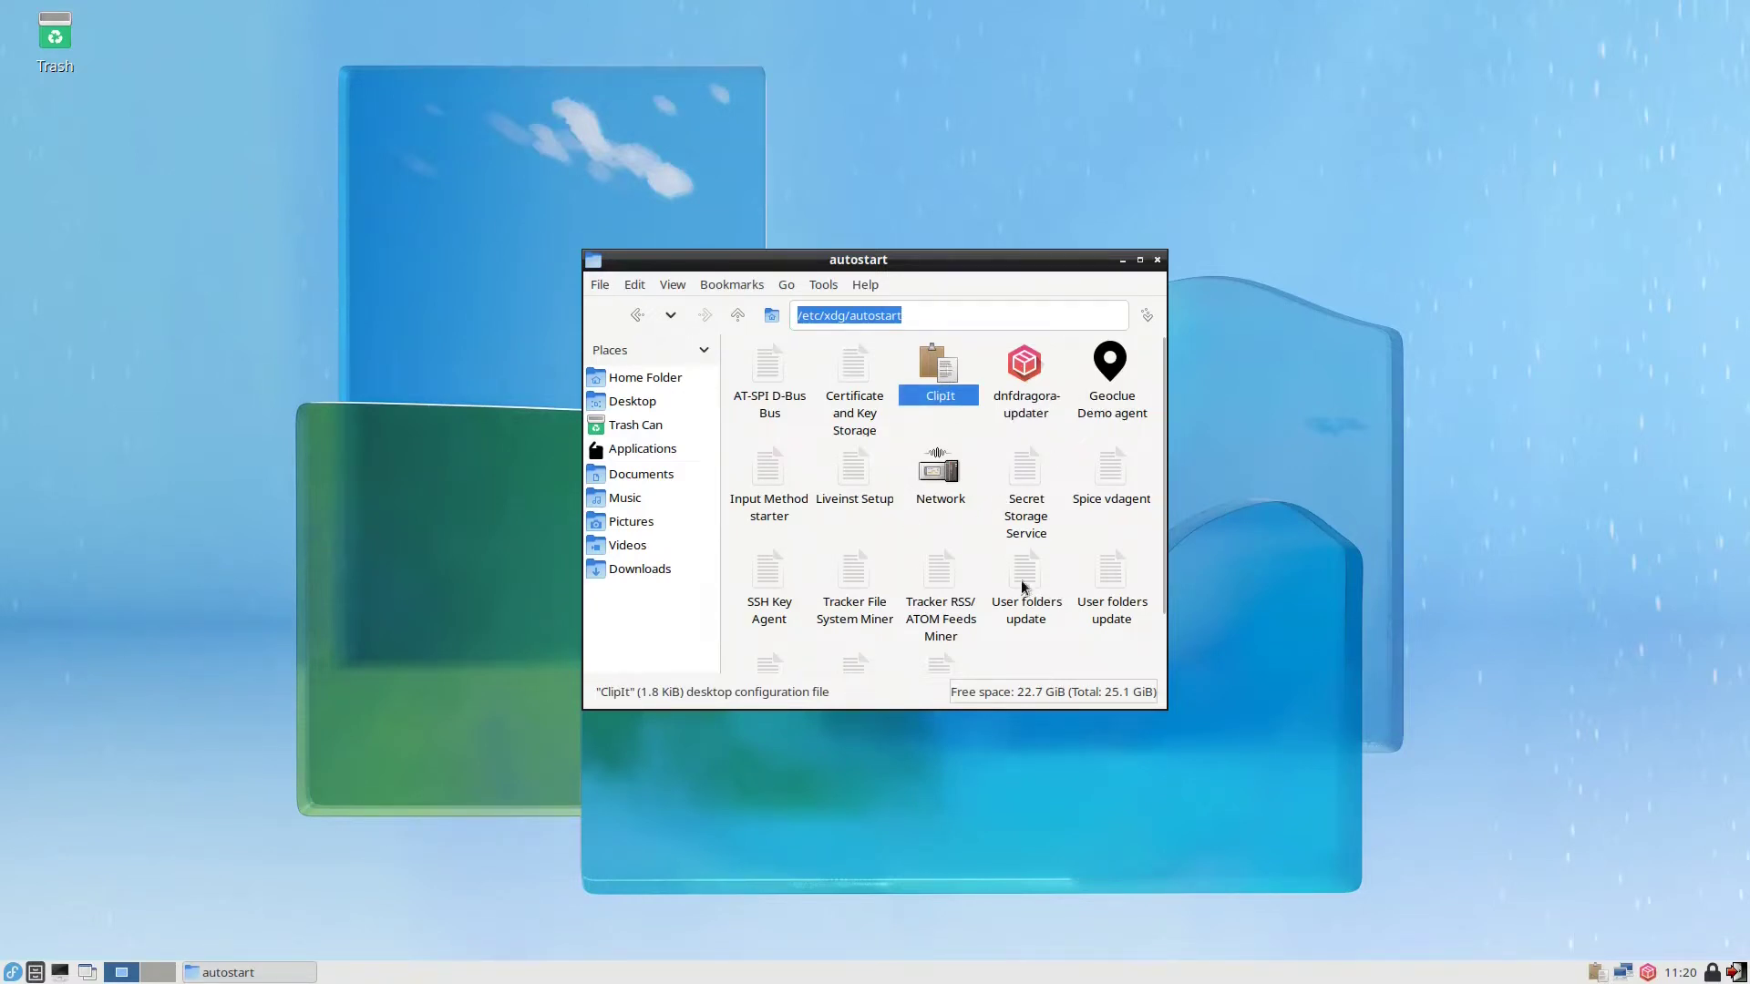
pyautogui.scroll(-2, 882, 510)
pyautogui.scroll(2, 882, 516)
pyautogui.click(1157, 261)
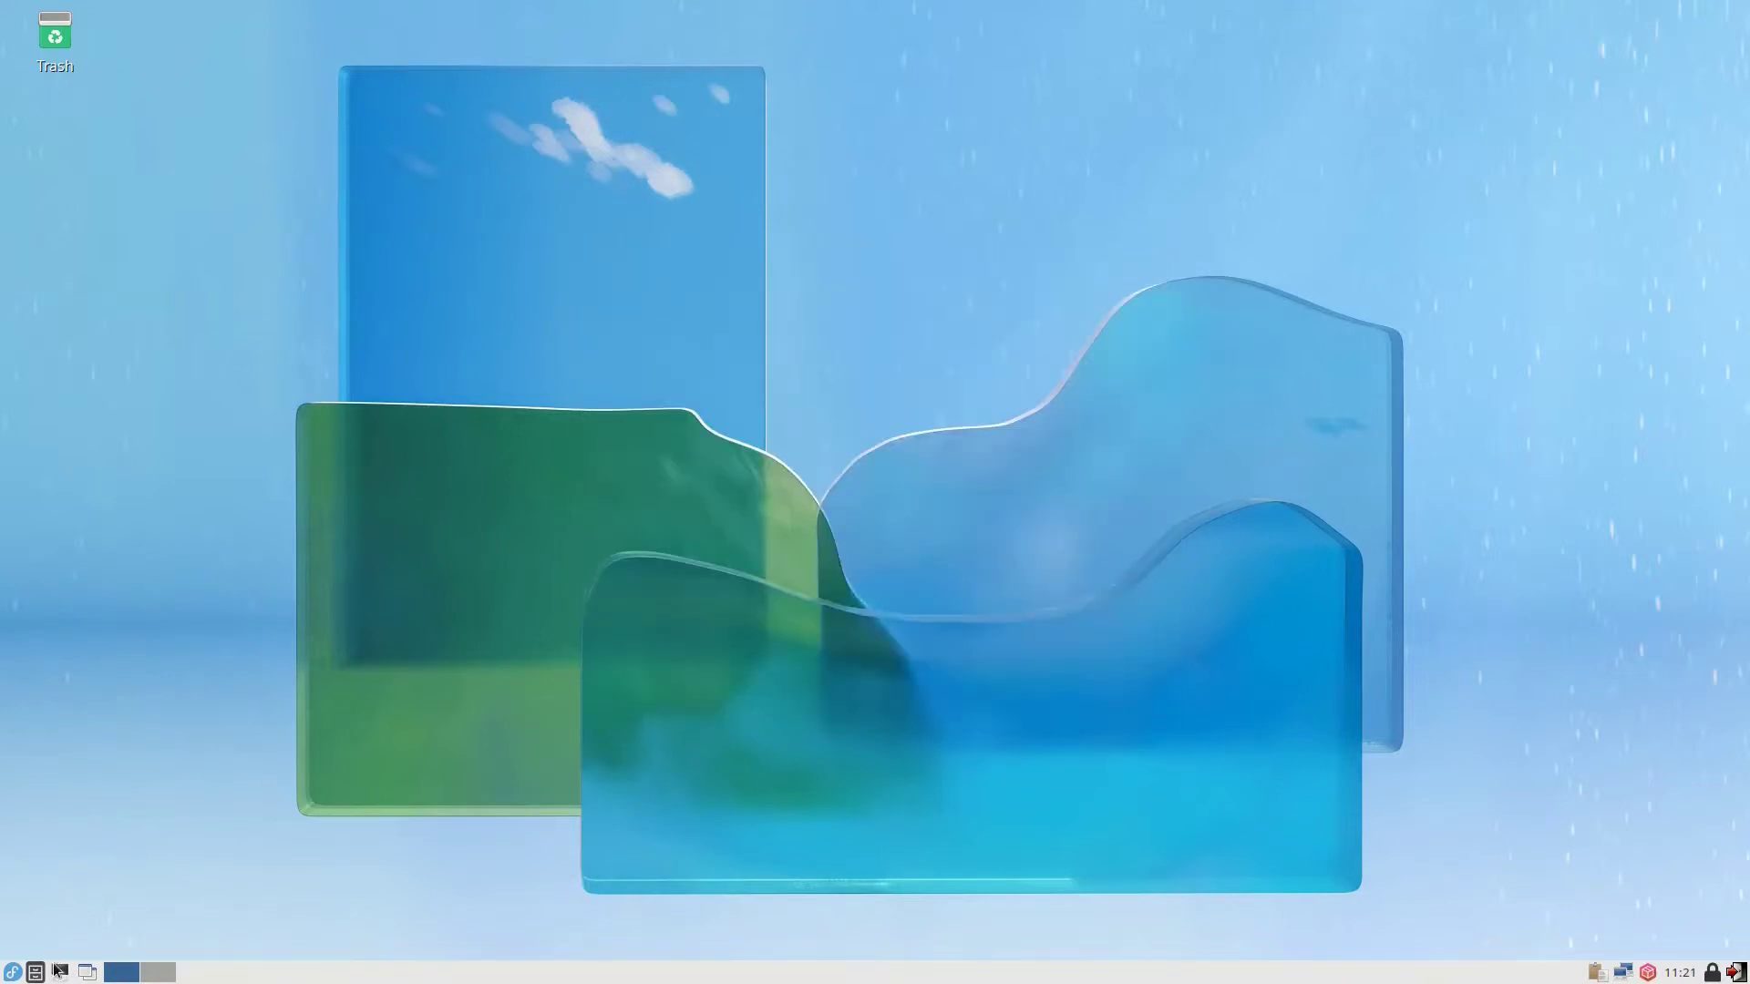
# Open a terminal, try to update the system with sudo dnf update using the account password, and interrupt the command
pyautogui.click(61, 971)
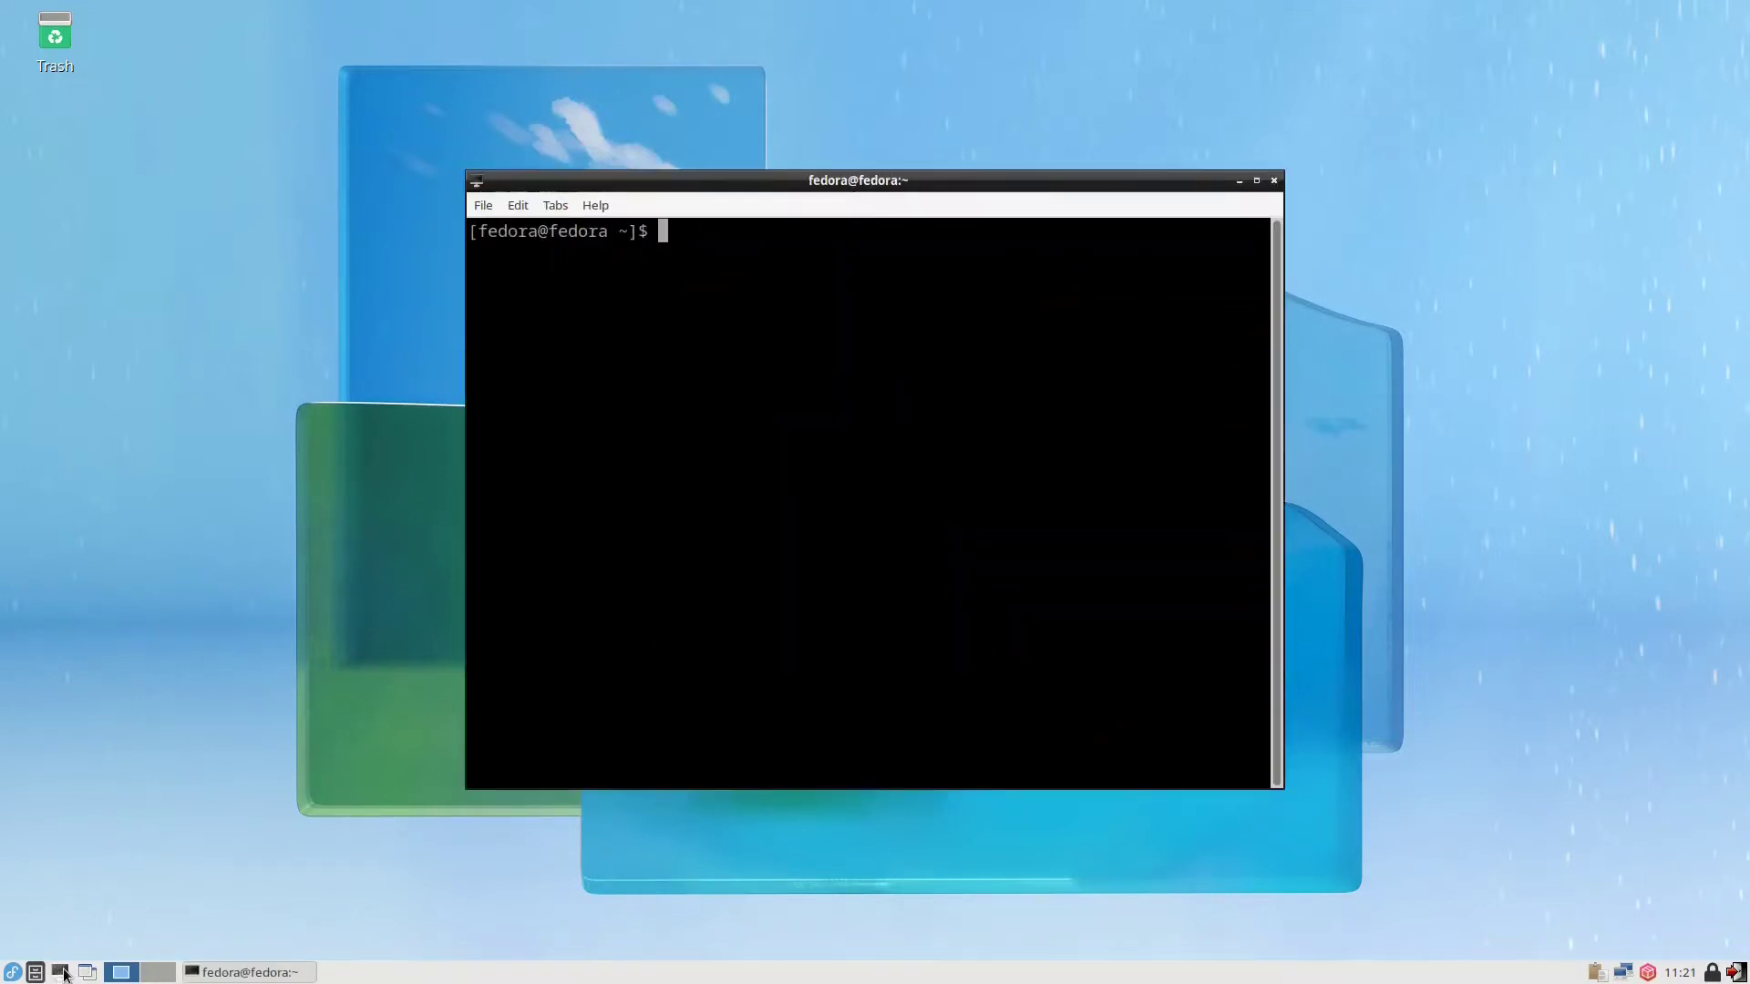
pyautogui.write('sudo dnf ')
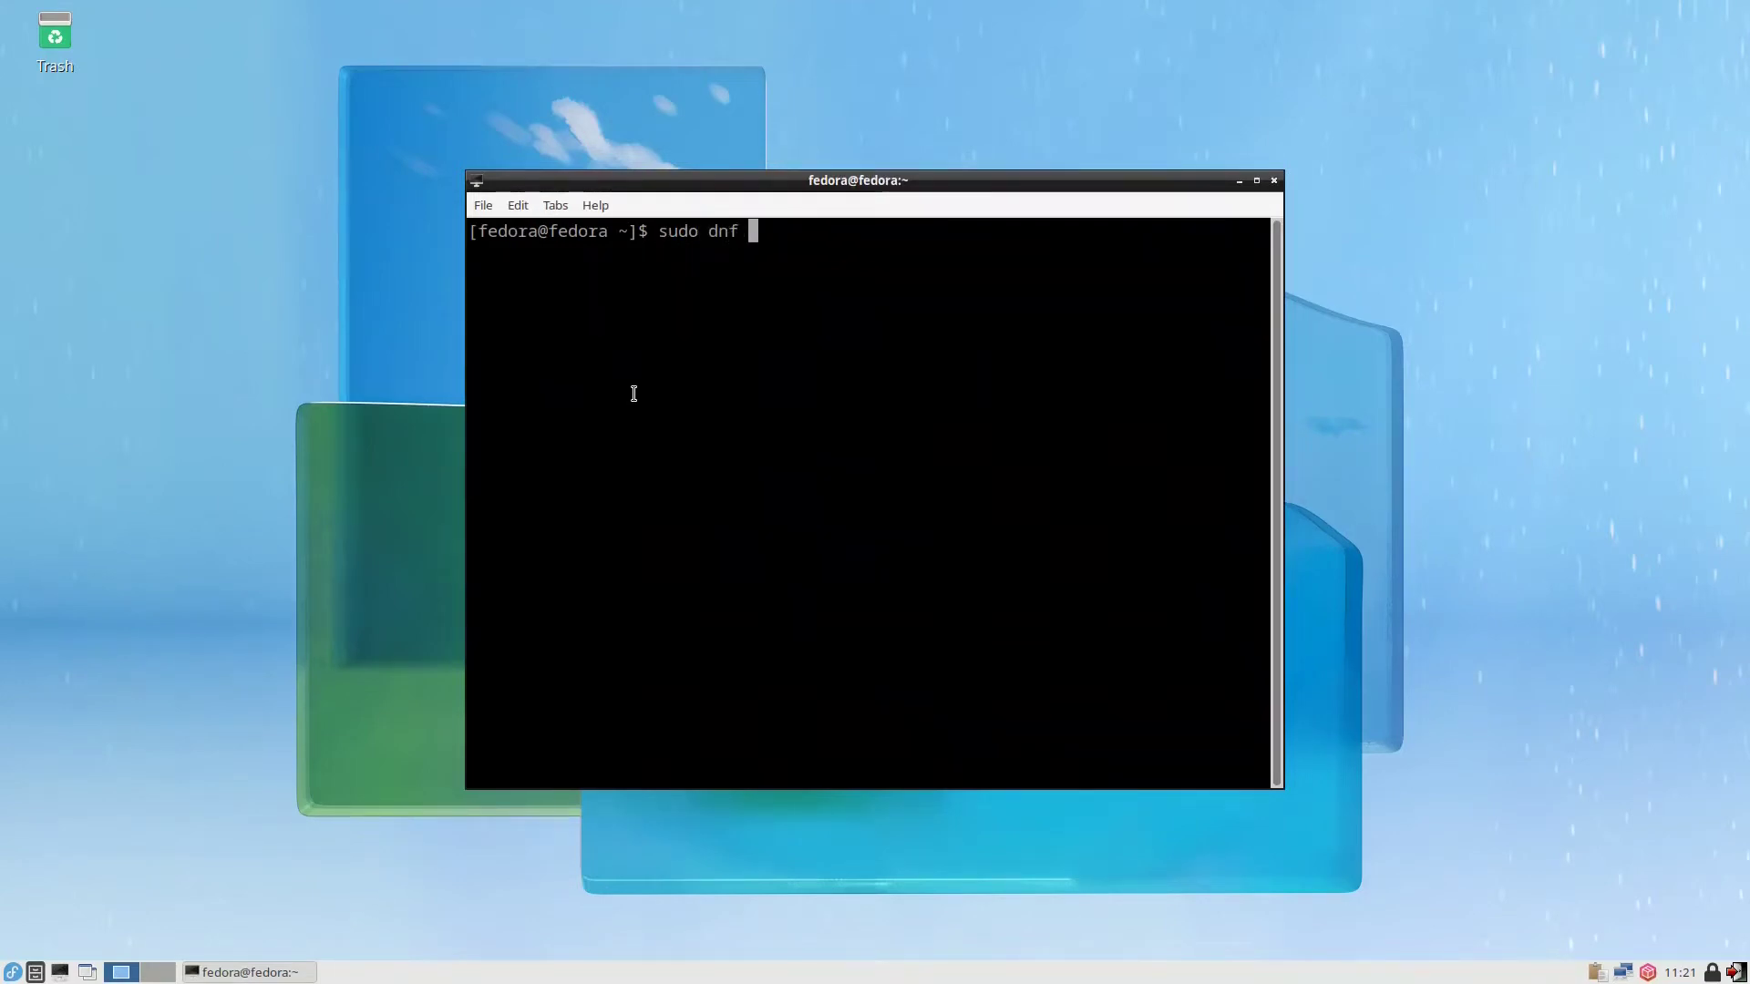
pyautogui.write('update')
pyautogui.press('Return')
pyautogui.press('Return')
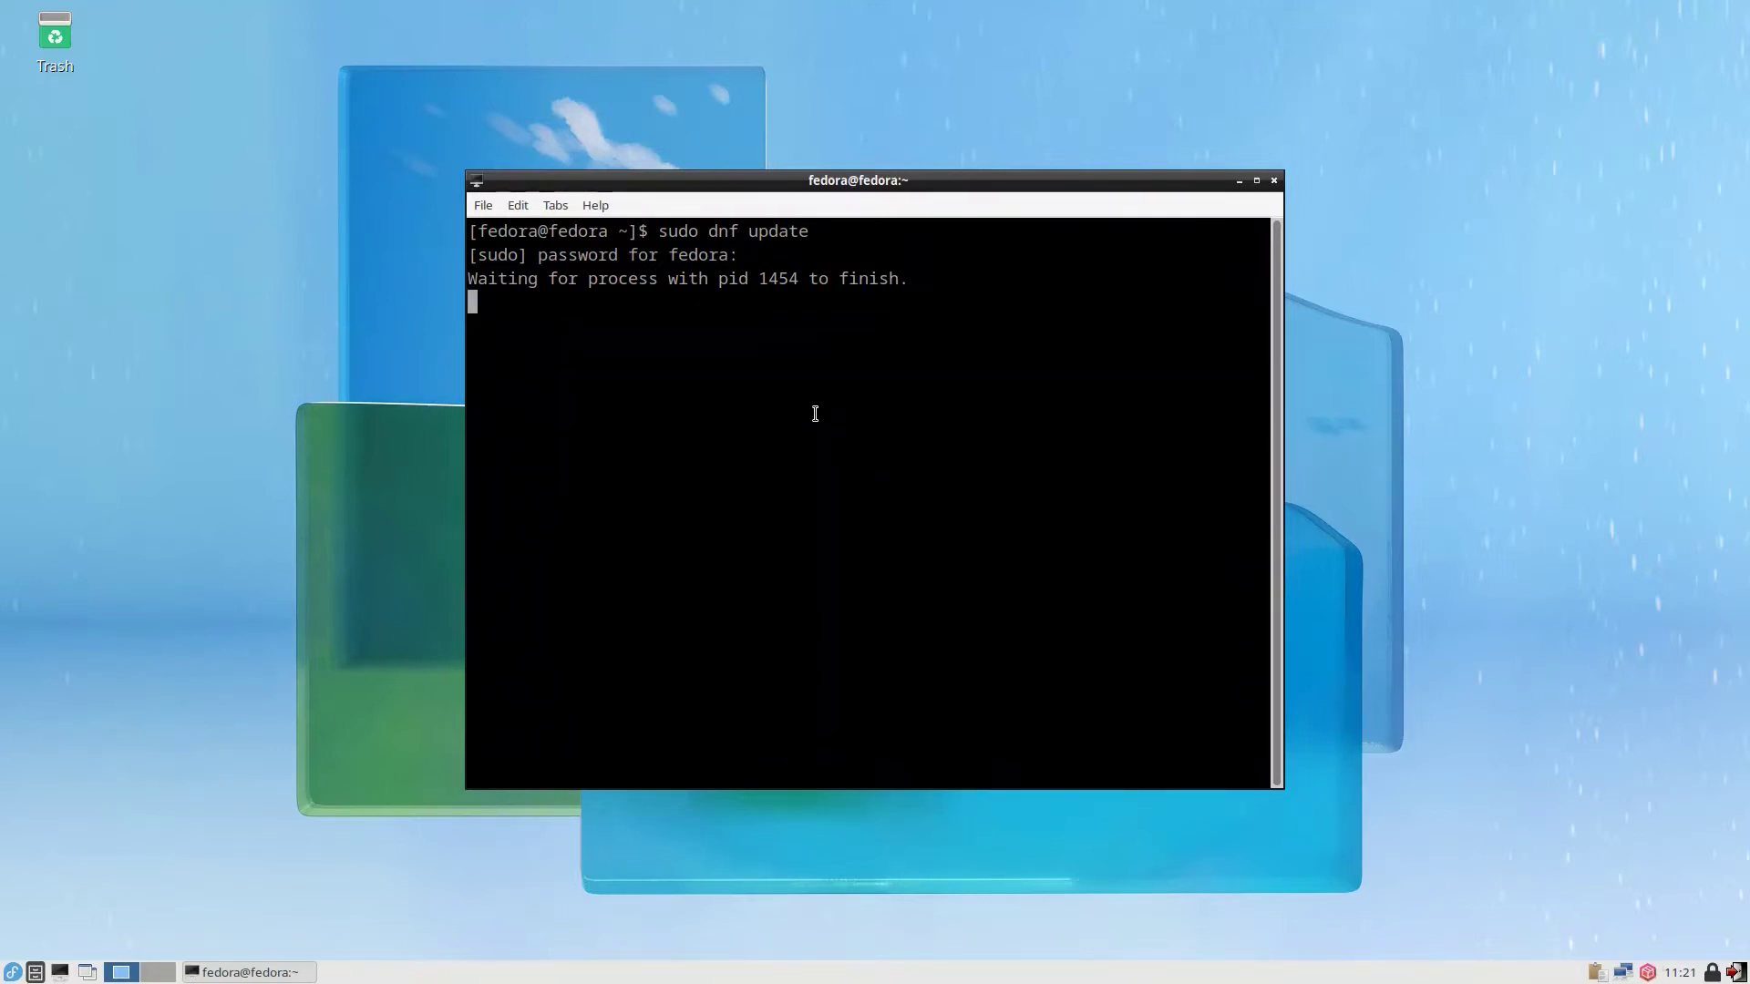
pyautogui.hotkey('ctrl', 'c')
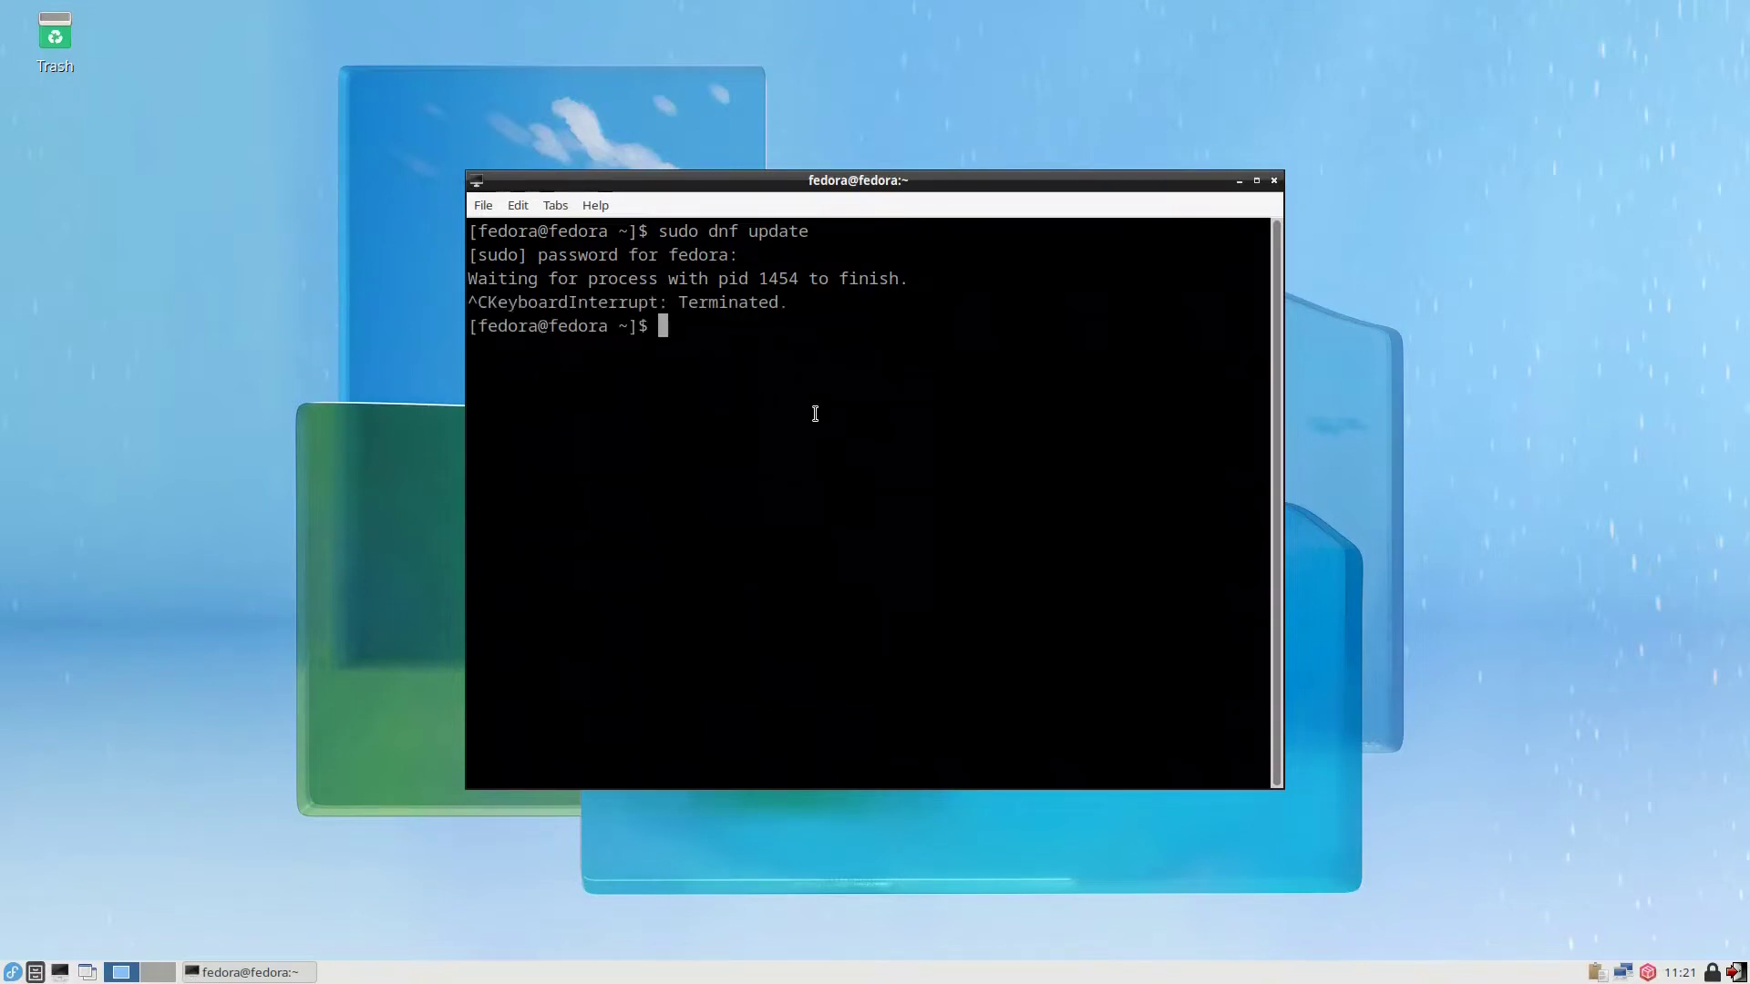
# Force-kill the process that blocks dnf with sudo kill -9 1454
pyautogui.write('su')
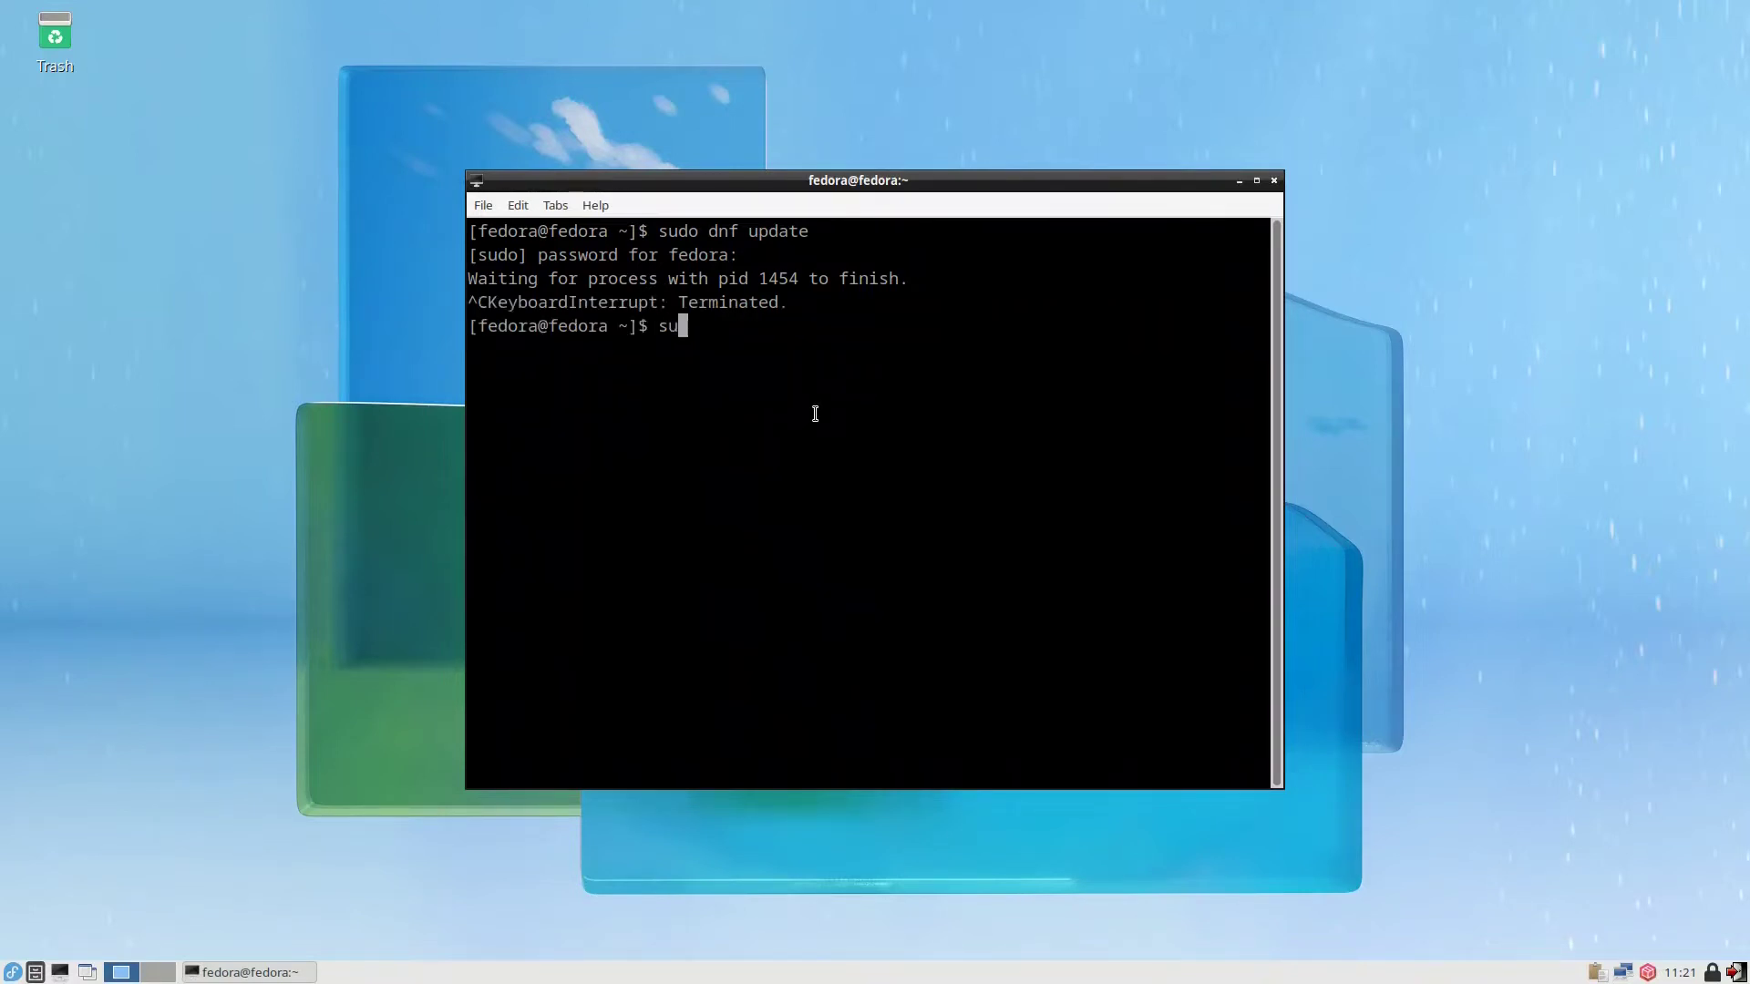
pyautogui.write('do kill -9 ')
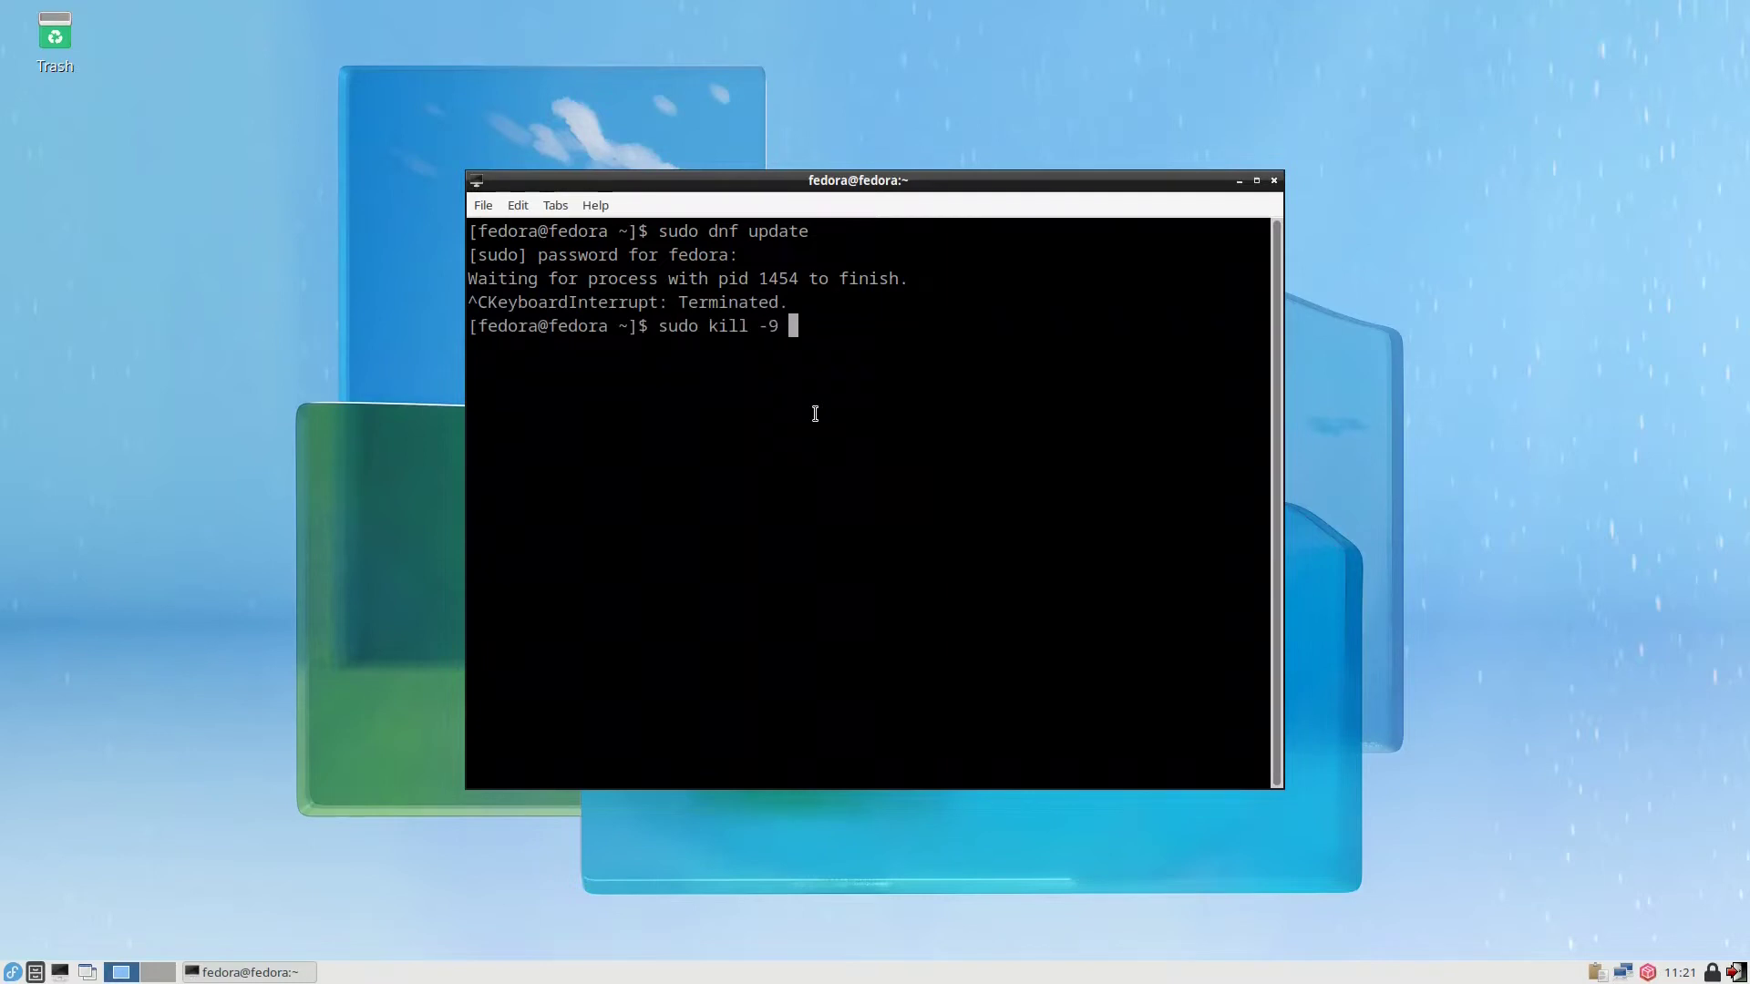
pyautogui.write('1454')
pyautogui.press('Return')
# Rerun sudo dnf update from the command history and accept the transaction with y
pyautogui.press('Up')
pyautogui.press('Up')
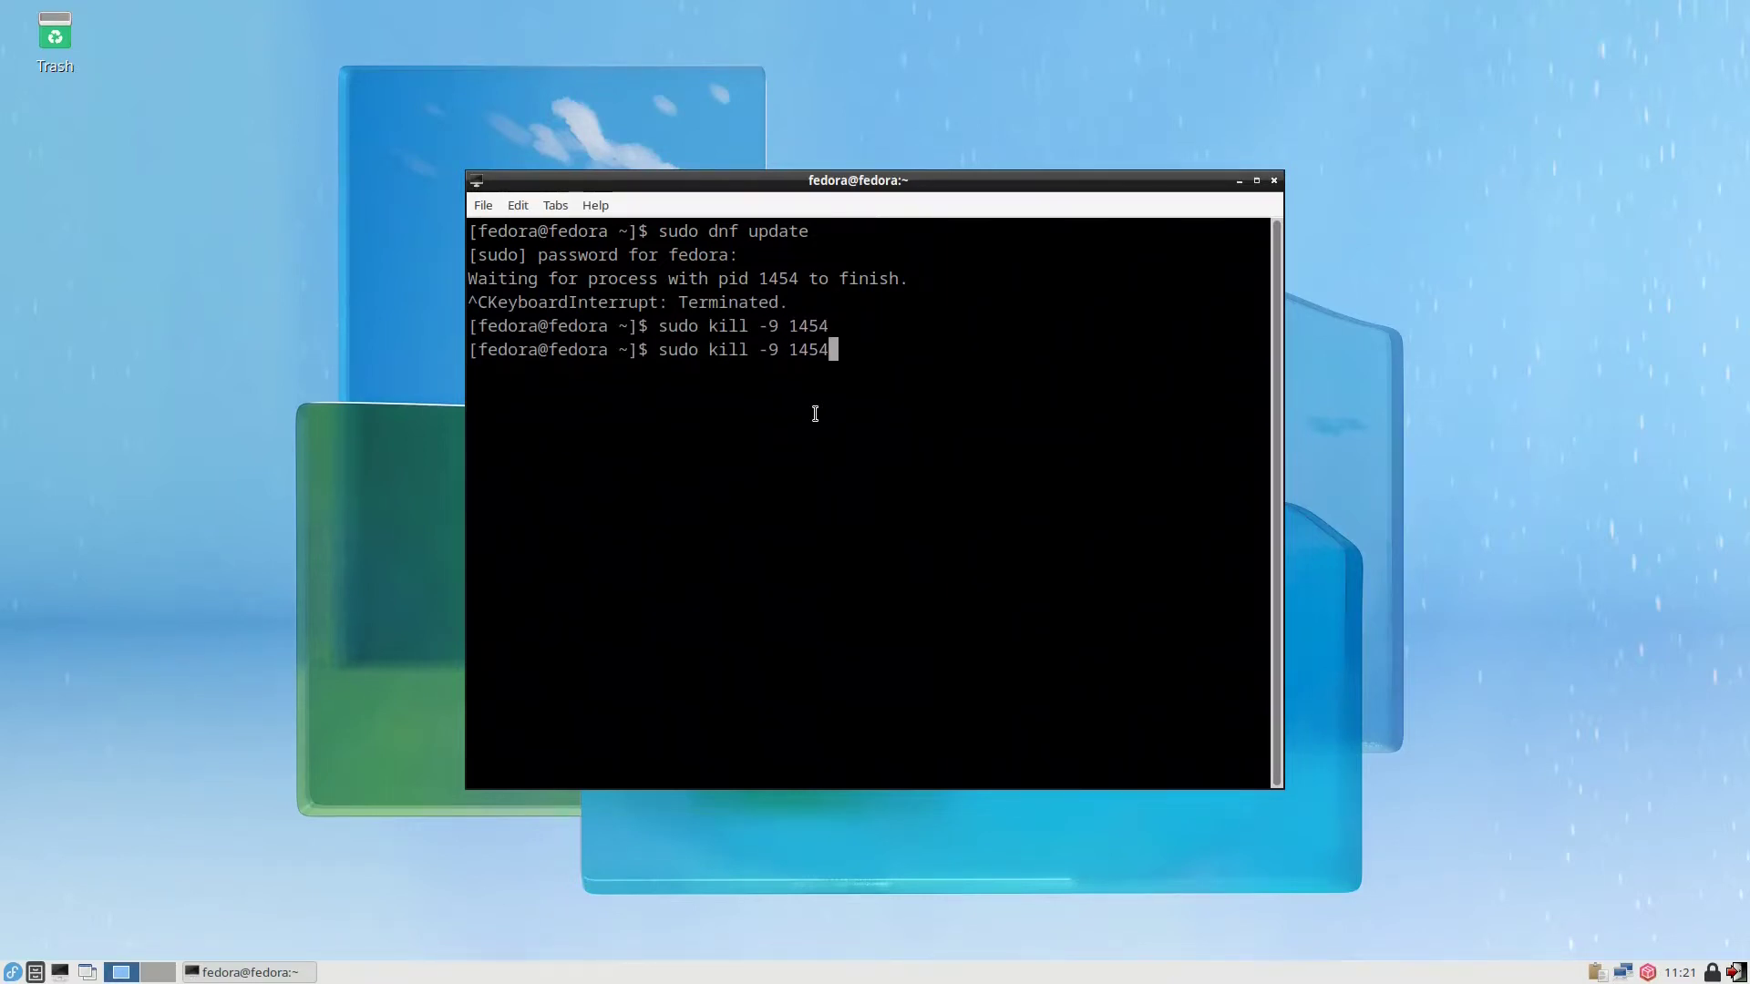
pyautogui.press('Return')
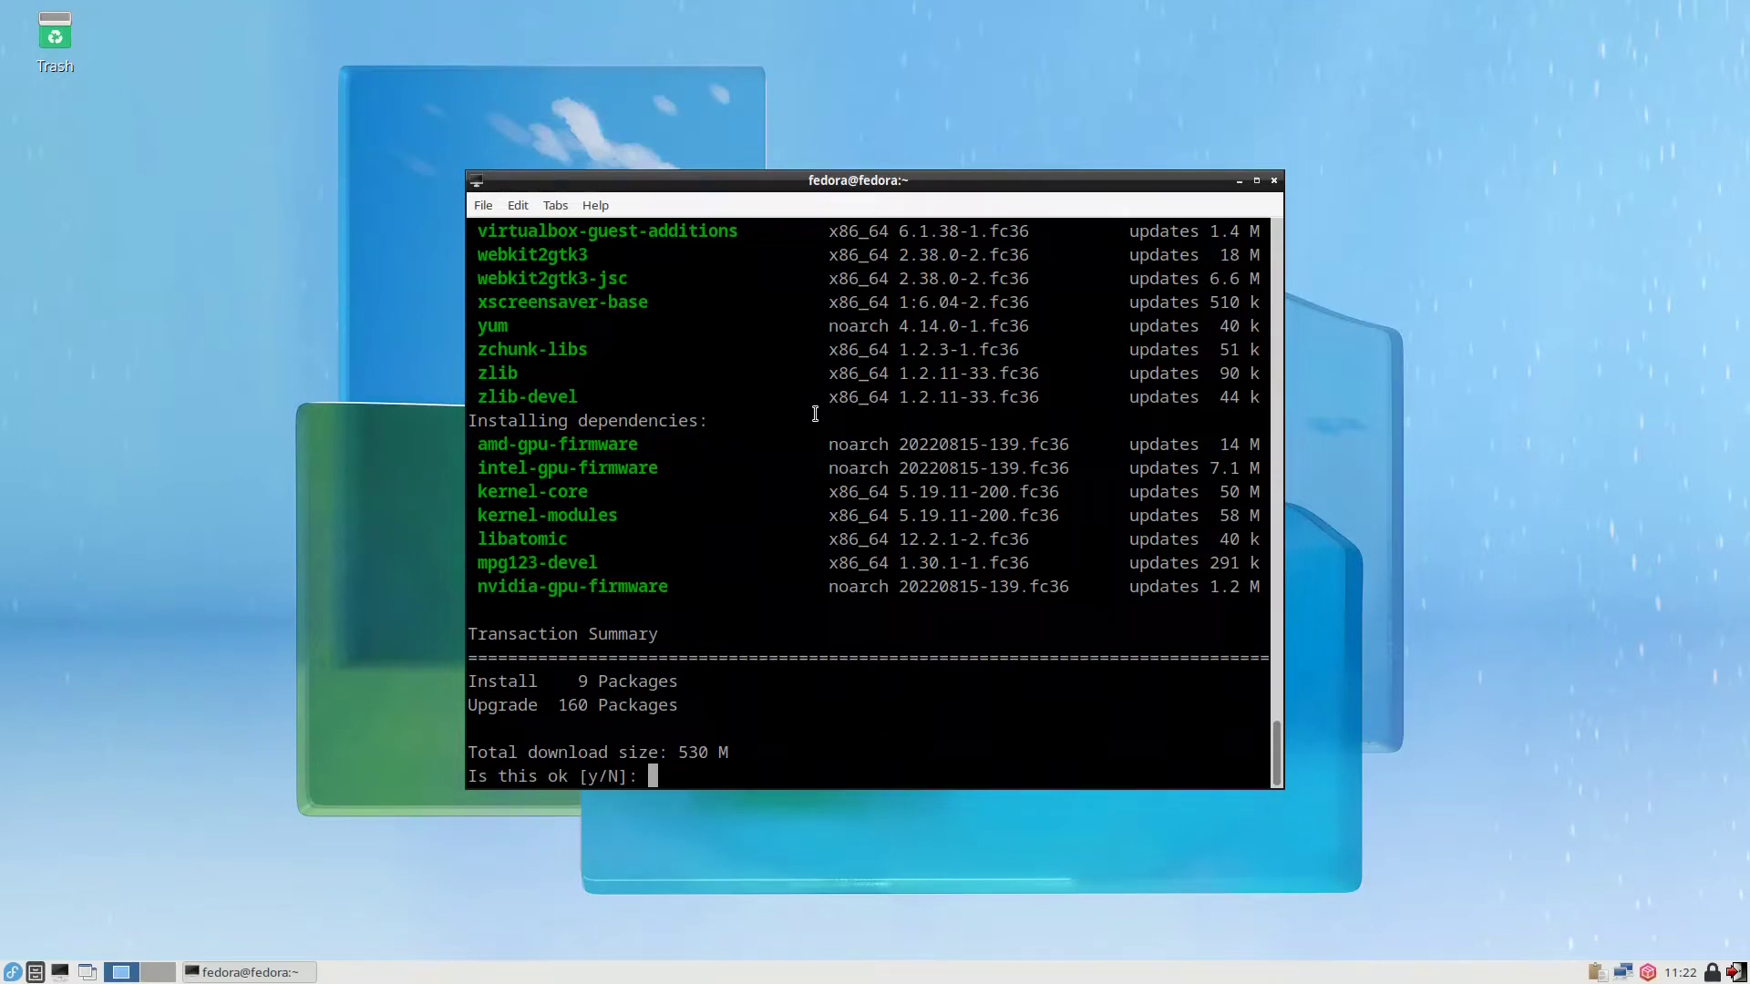
pyautogui.write('y')
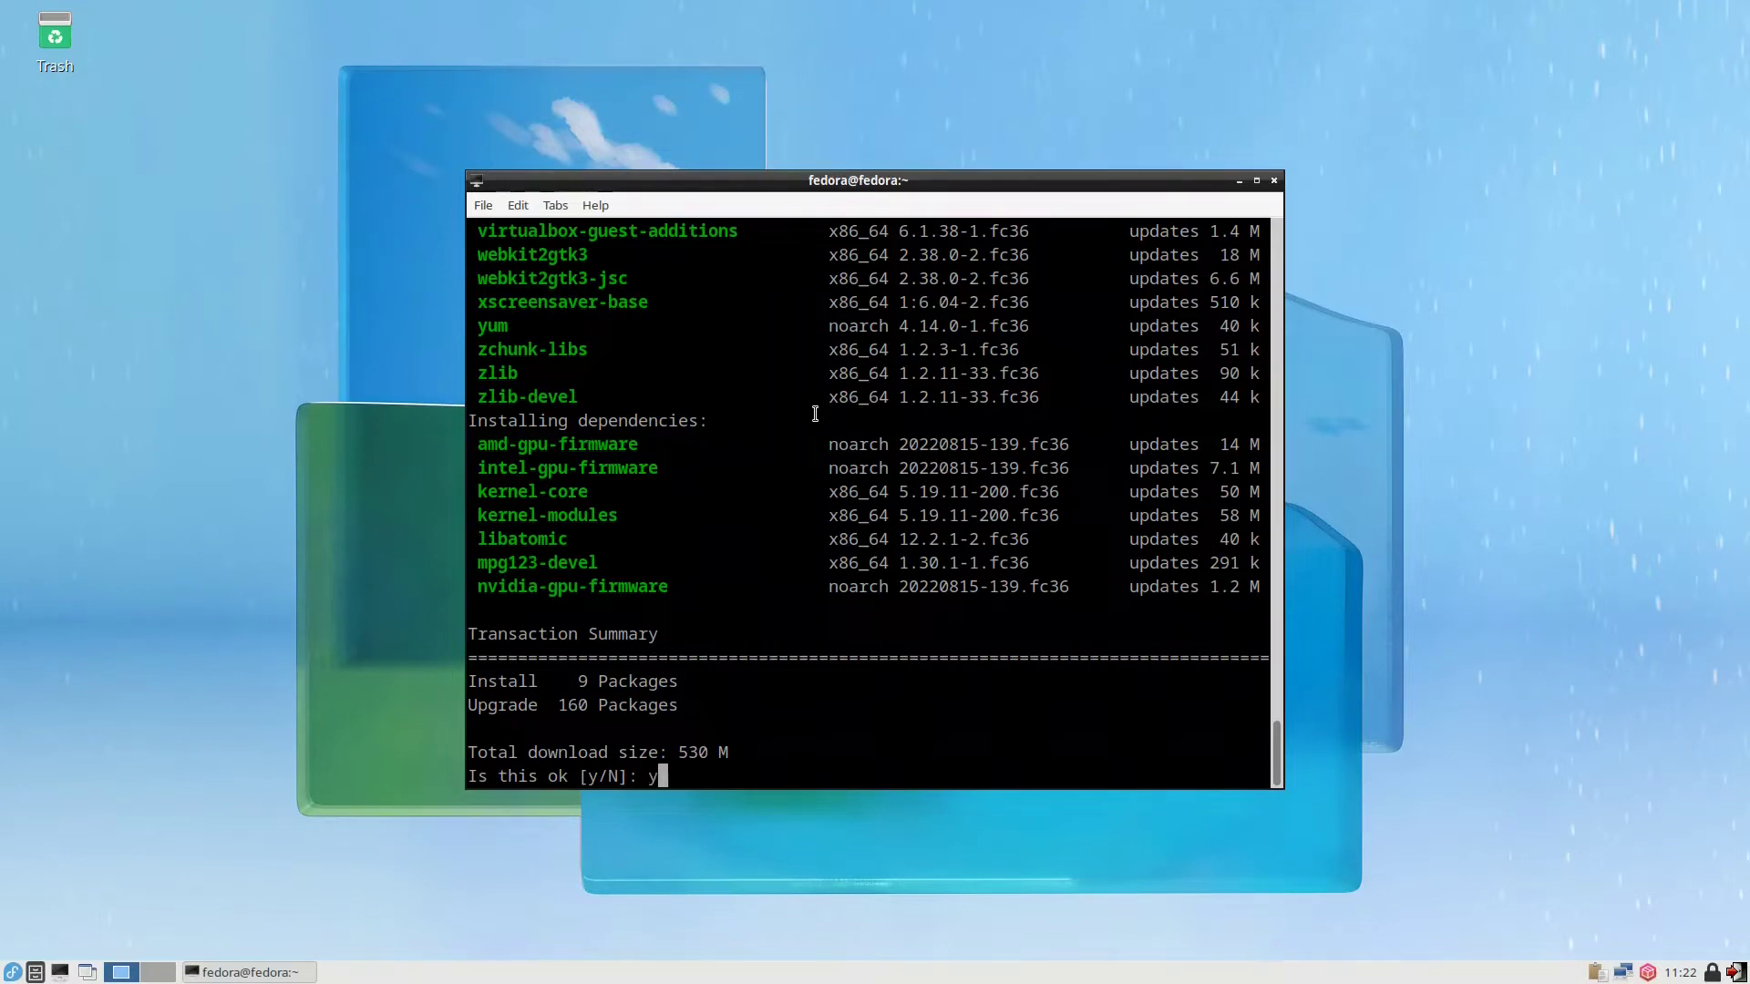
pyautogui.press('Return')
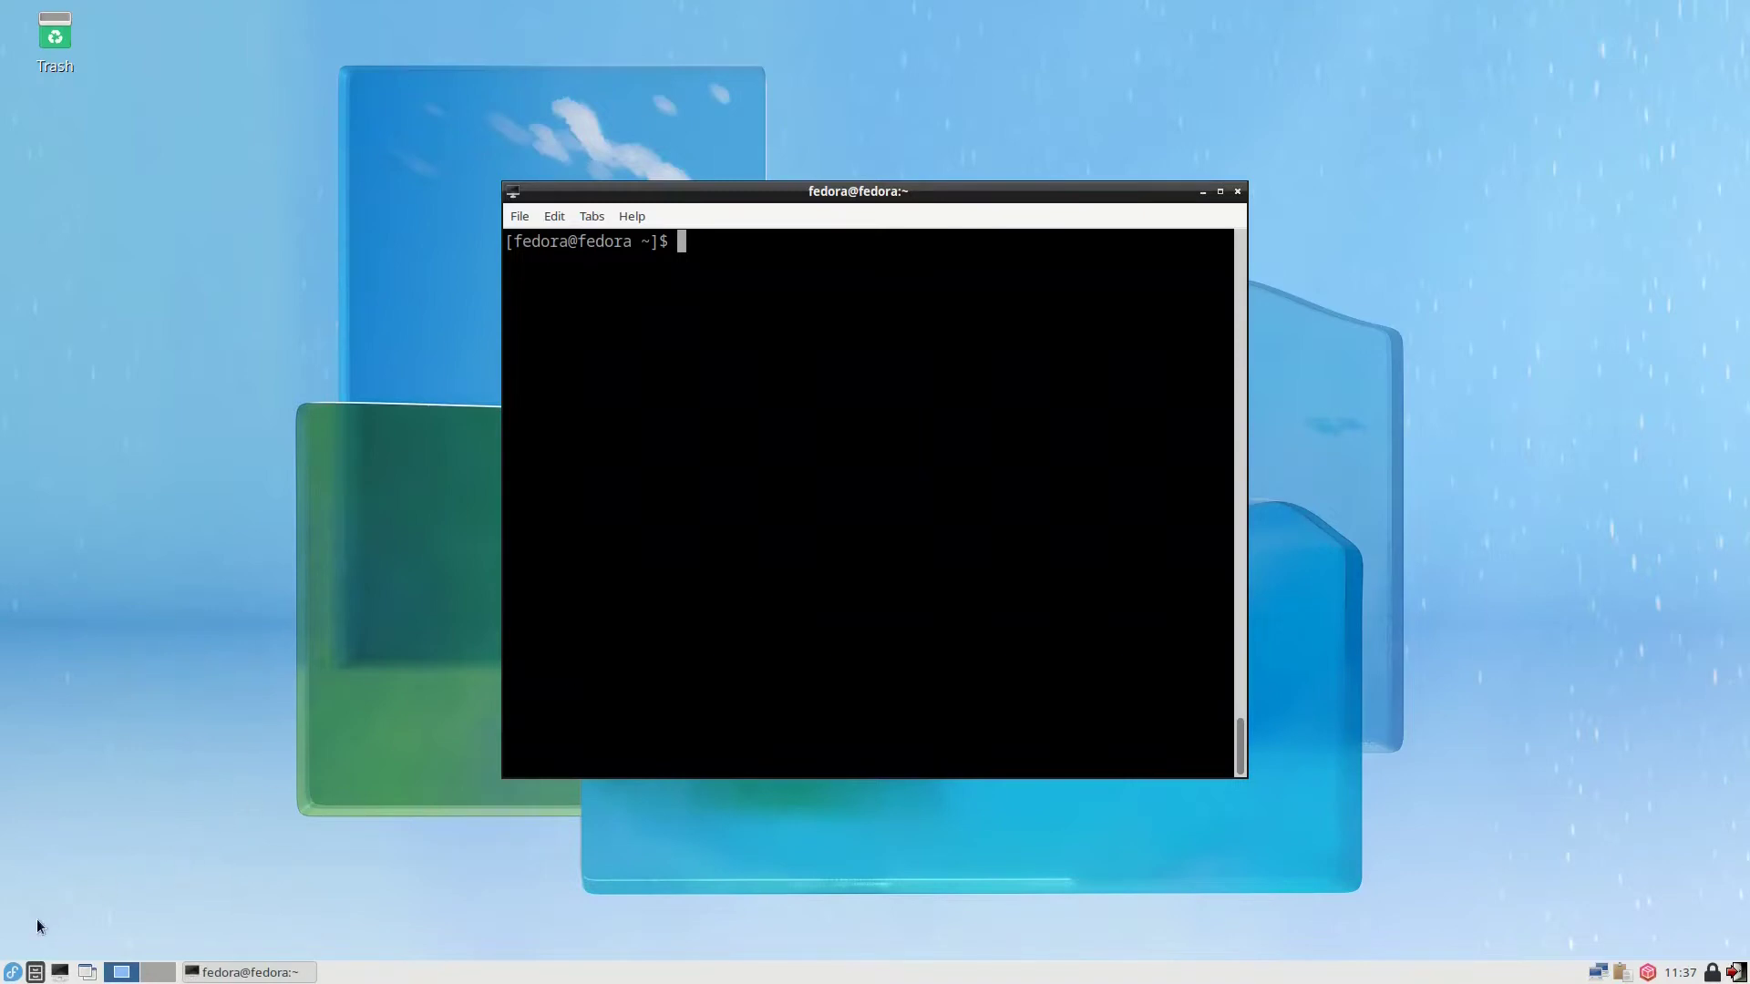
pyautogui.click(13, 971)
pyautogui.moveTo(106, 709)
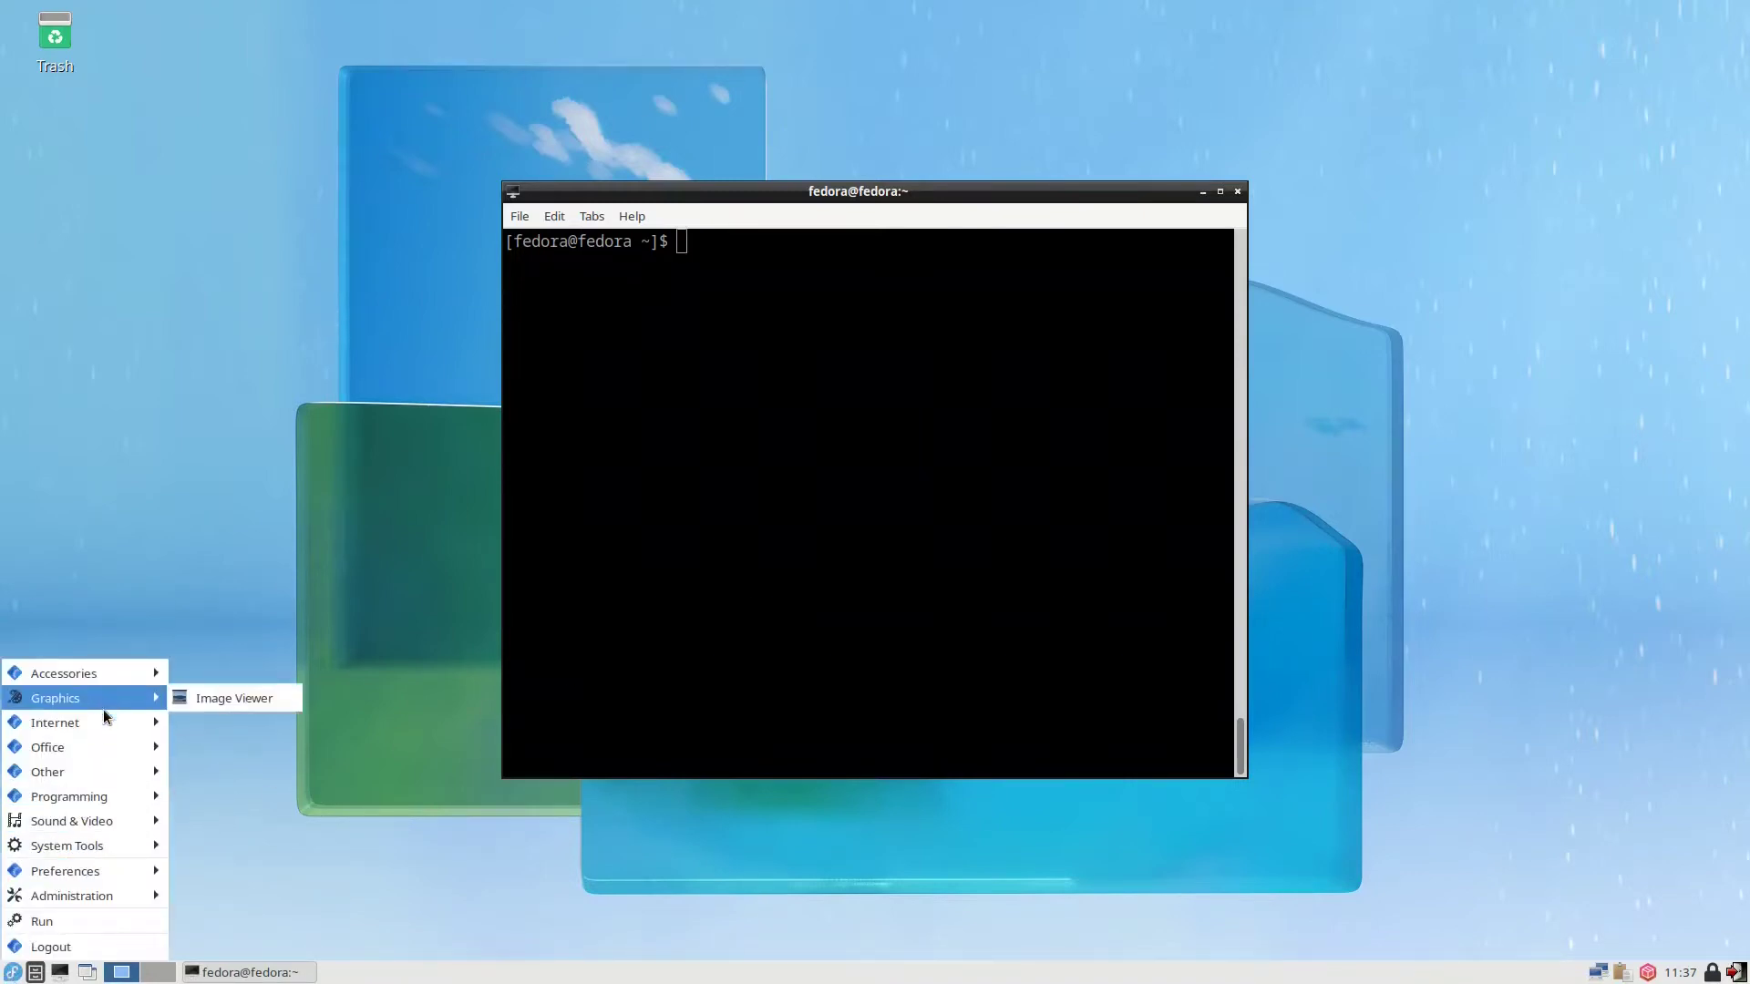
pyautogui.click(242, 749)
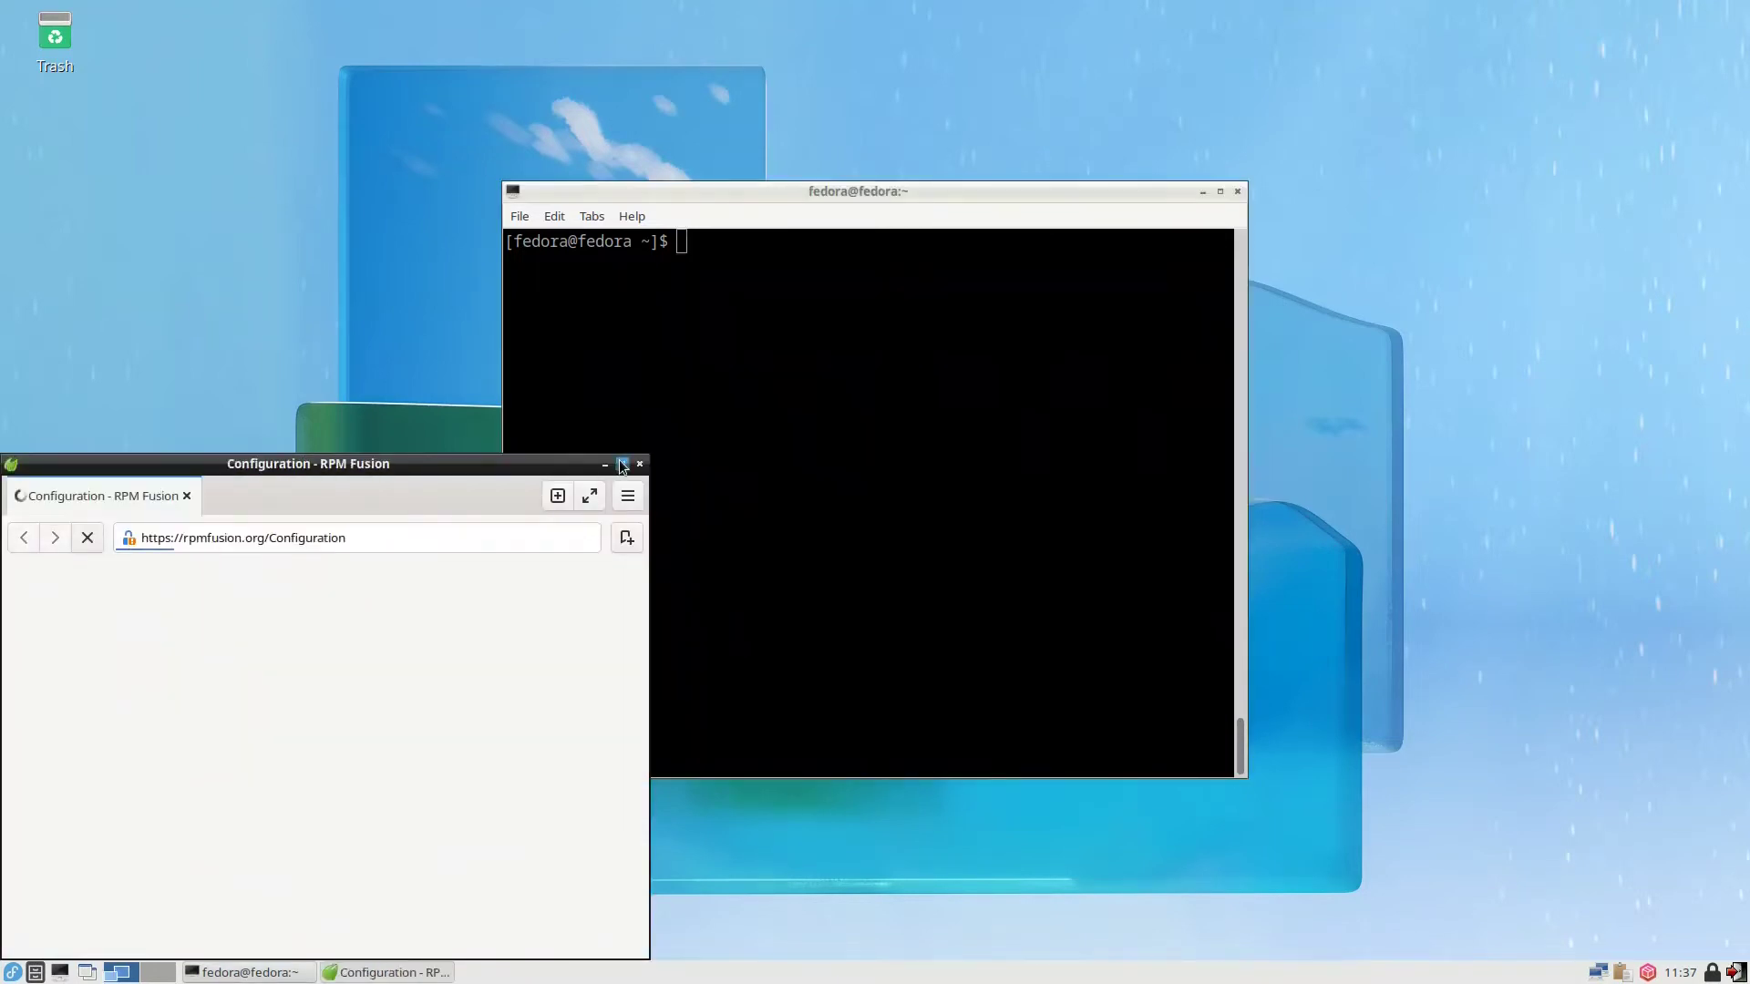
pyautogui.click(622, 465)
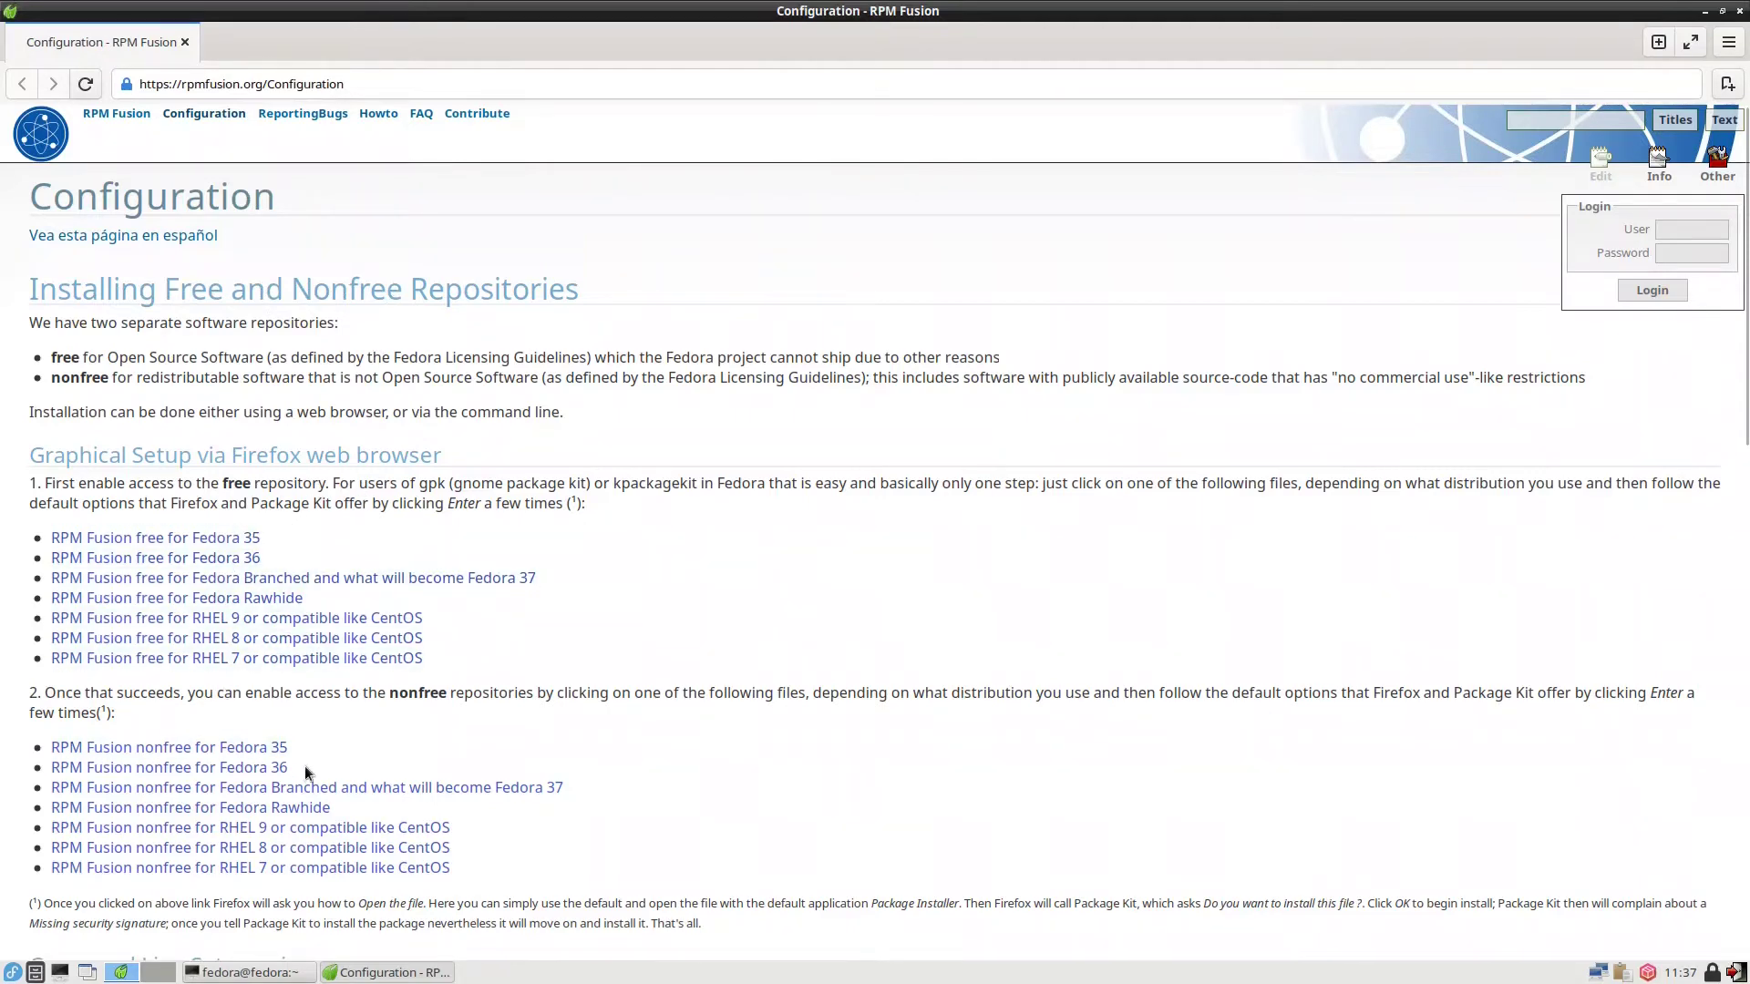
# Copy the "Fedora with dnf" command for the free and nonfree repositories from the Command Line Setup using rpm section
pyautogui.scroll(-2, 637, 636)
pyautogui.scroll(-5, 637, 643)
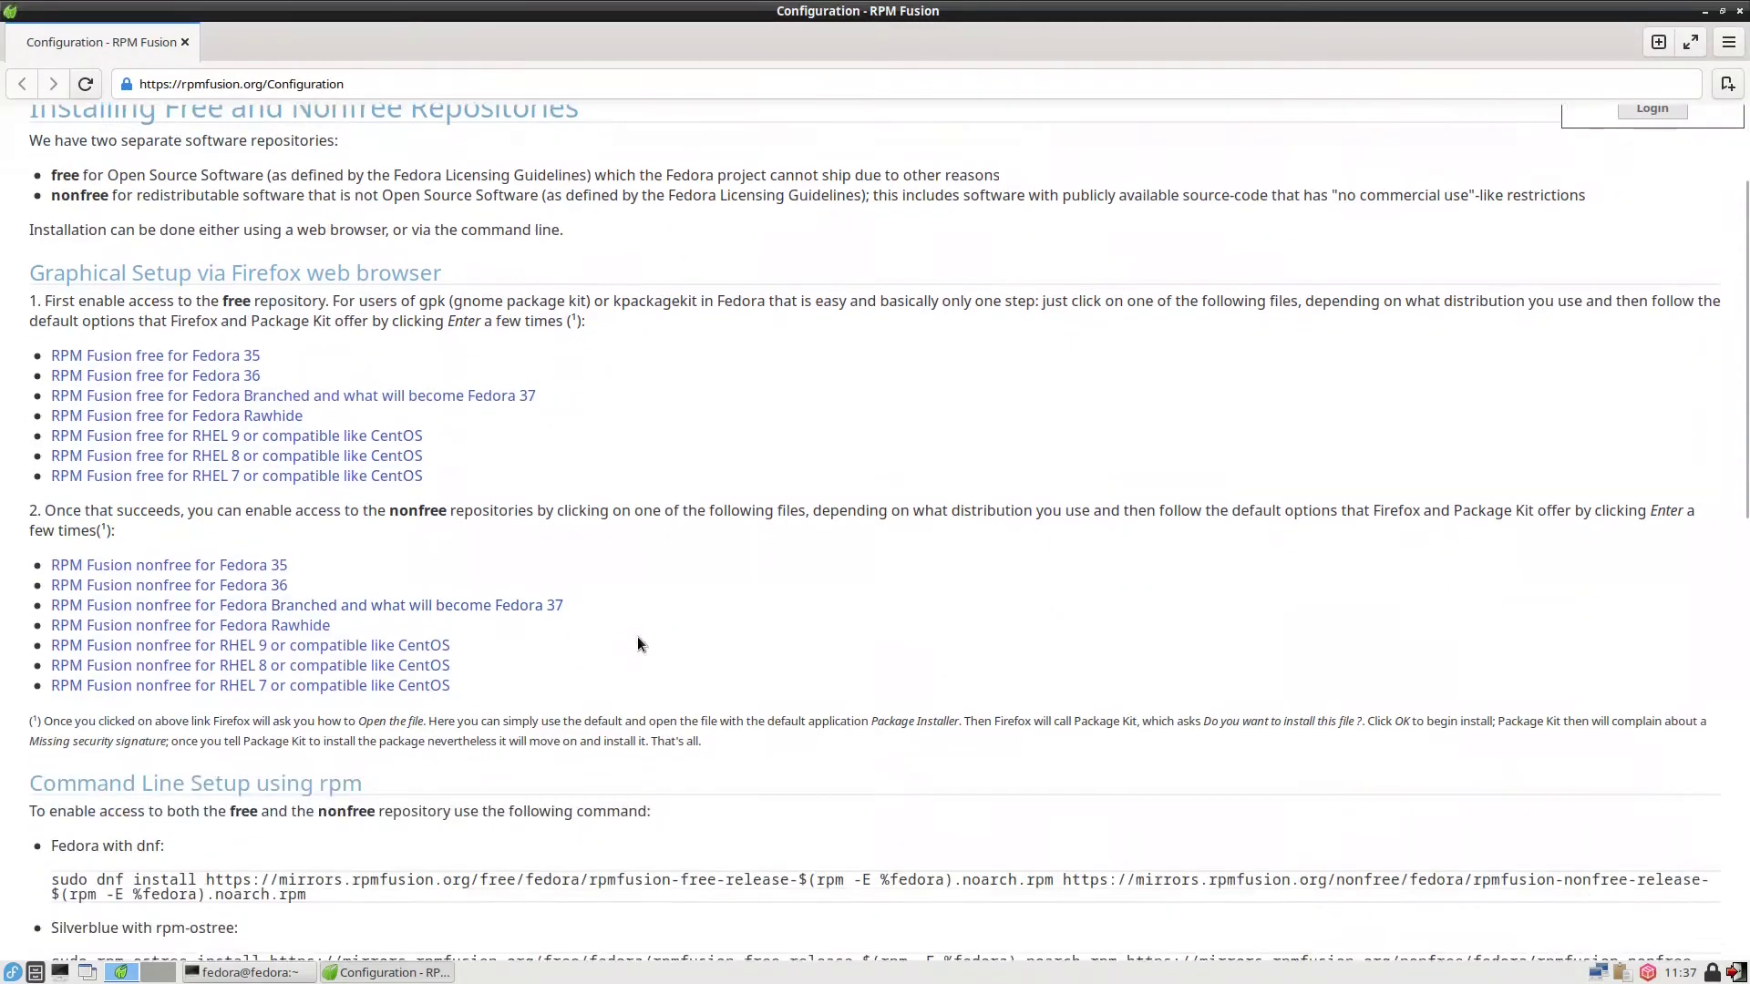
pyautogui.scroll(-3, 637, 638)
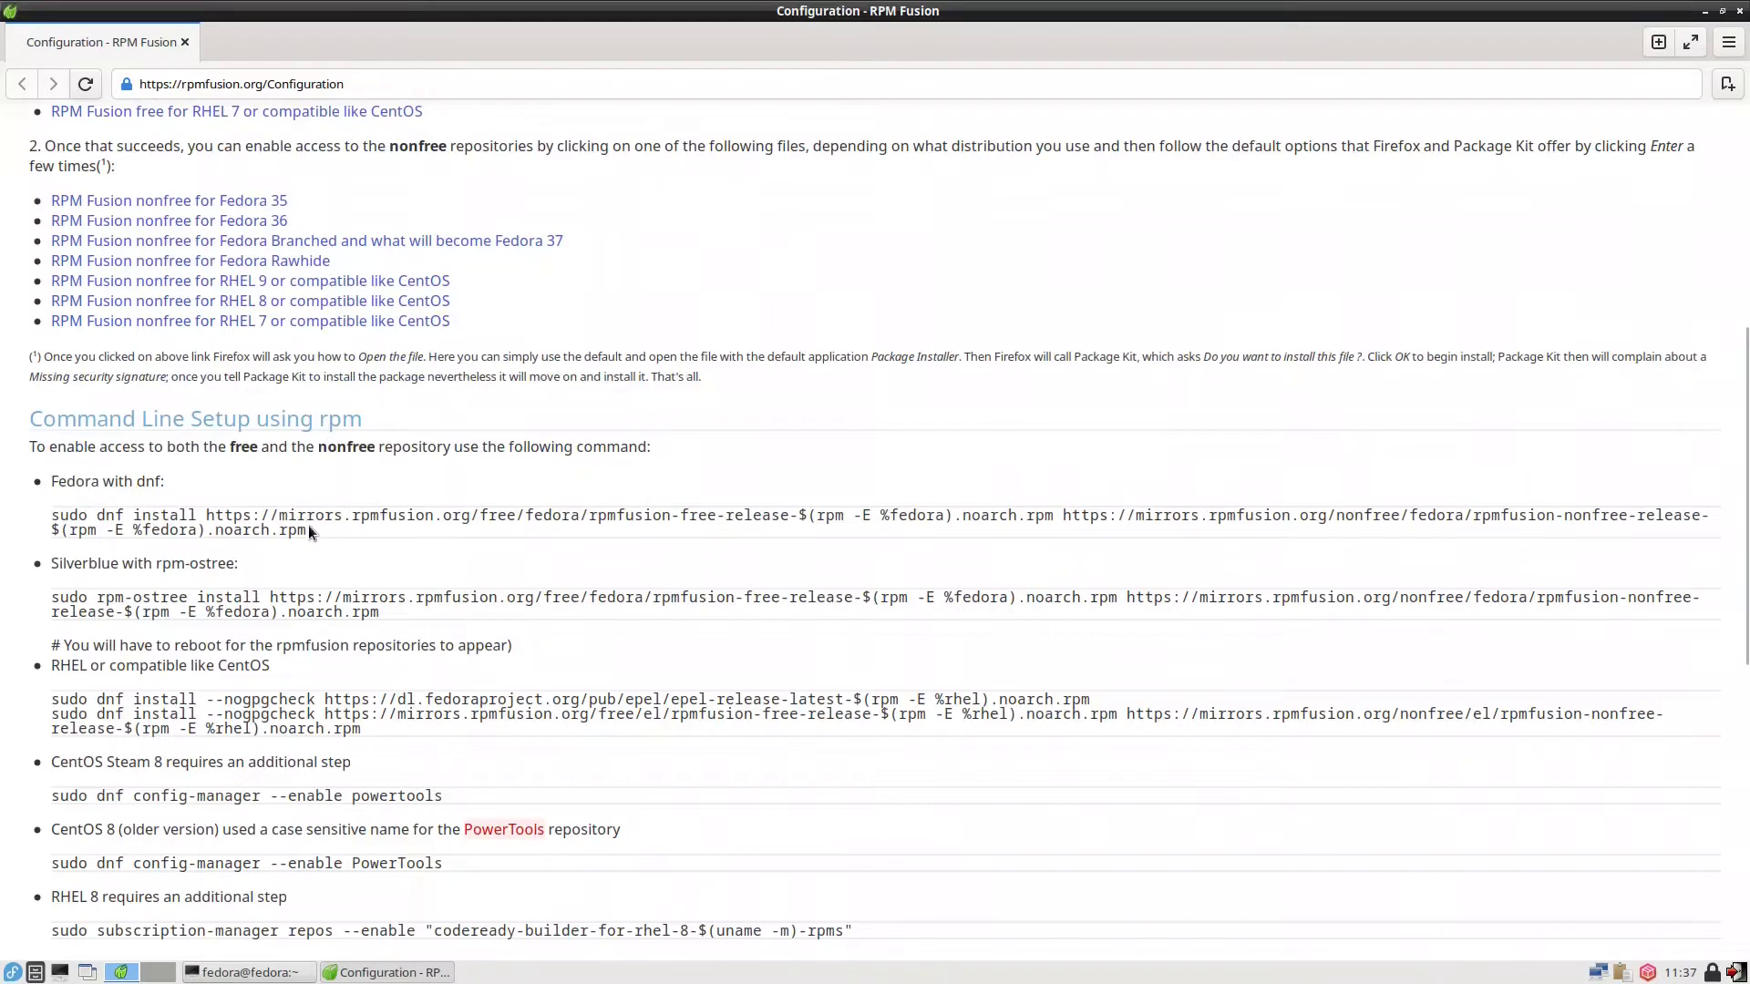
pyautogui.moveTo(310, 526); pyautogui.dragTo(49, 504)
pyautogui.rightClick(84, 507)
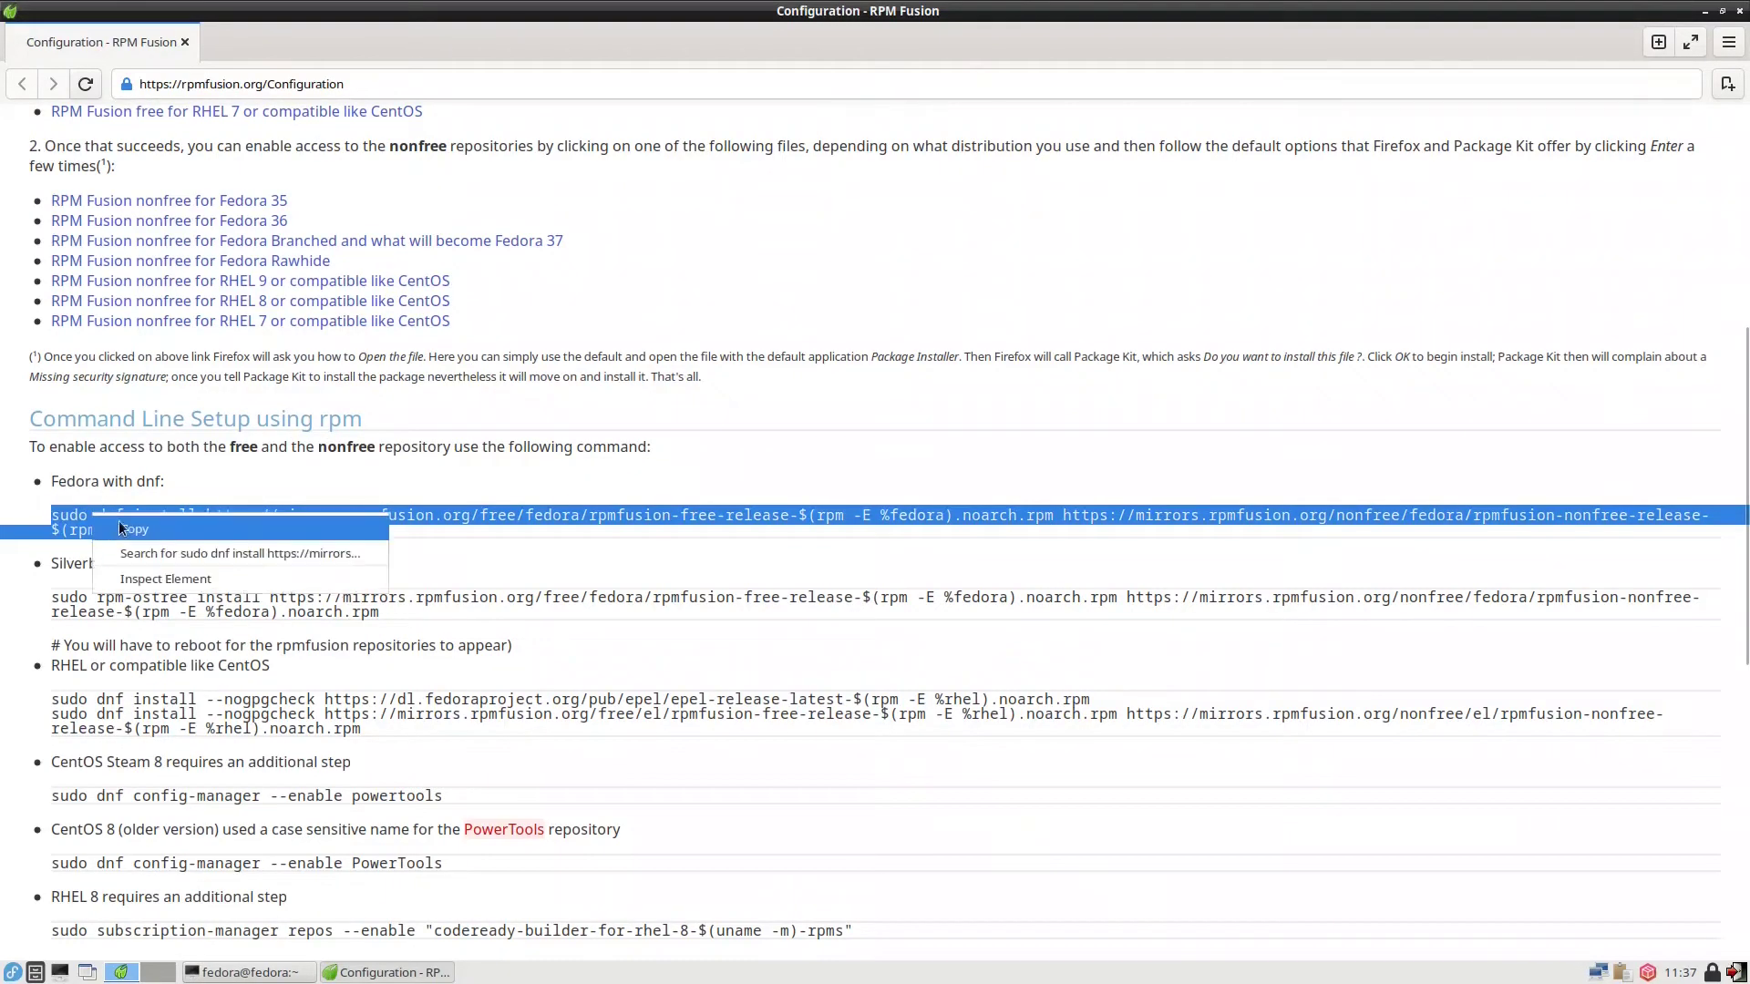
pyautogui.click(125, 527)
# Run the copied dnf install command in the terminal and accept installing the RPM Fusion free and nonfree release packages with y
pyautogui.click(278, 973)
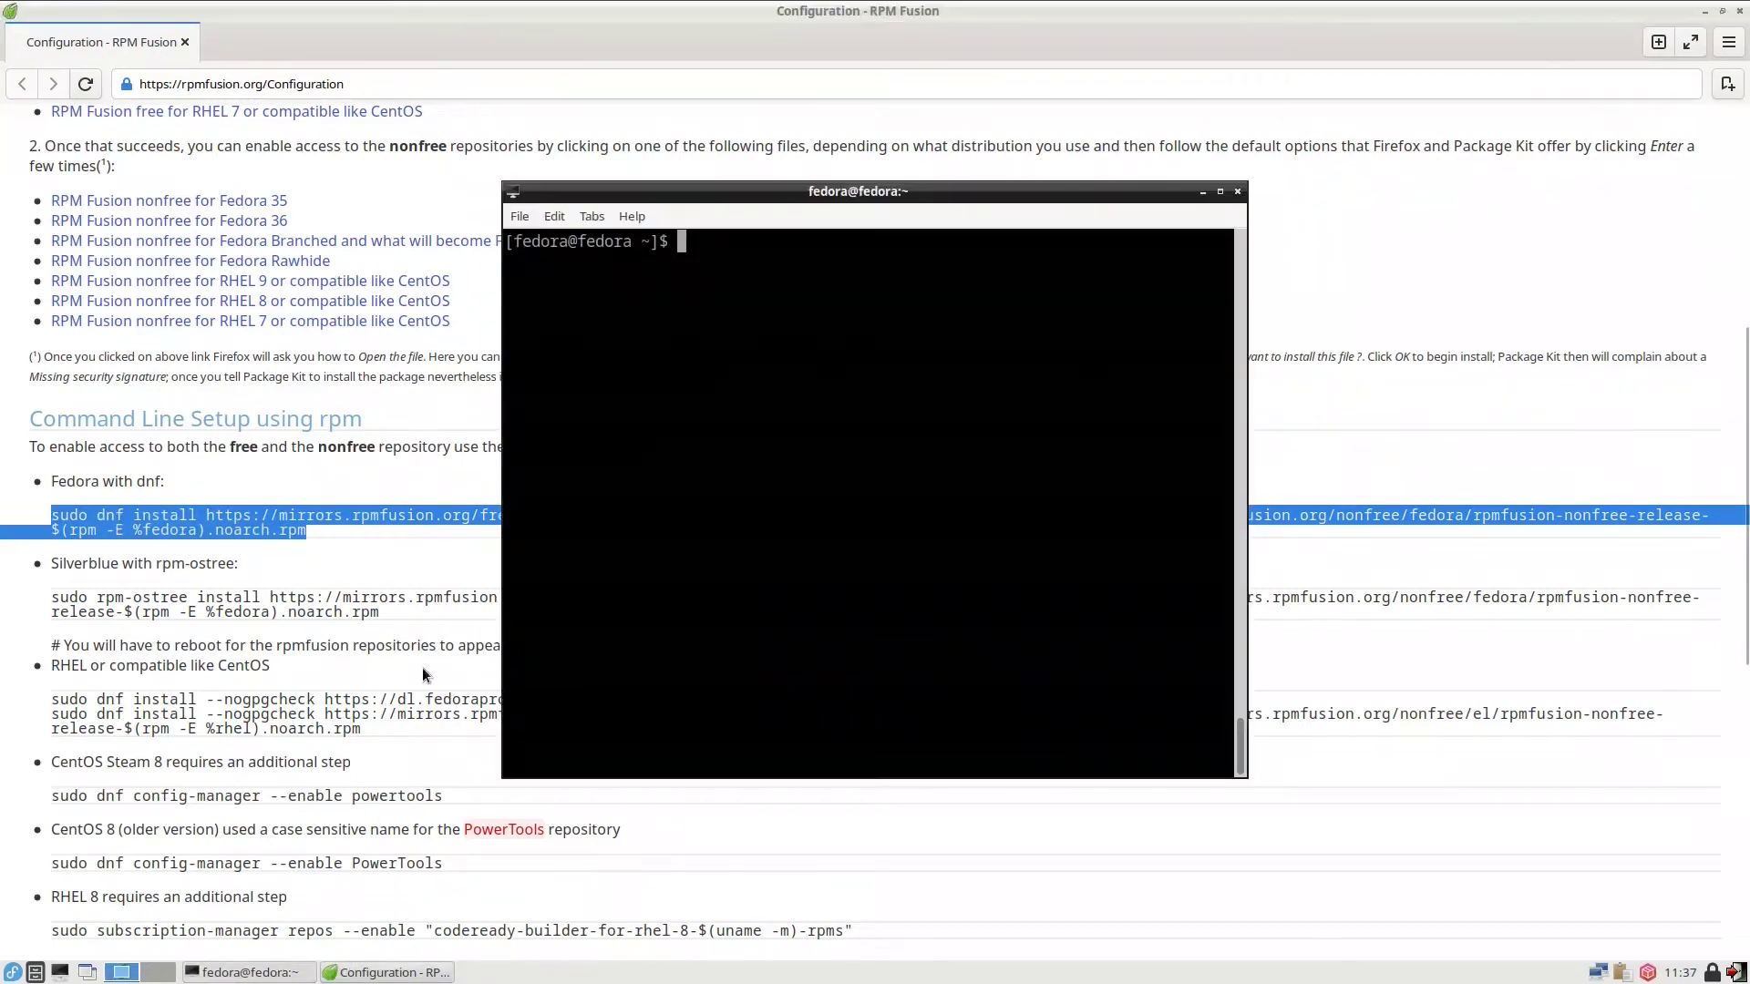
pyautogui.rightClick(720, 246)
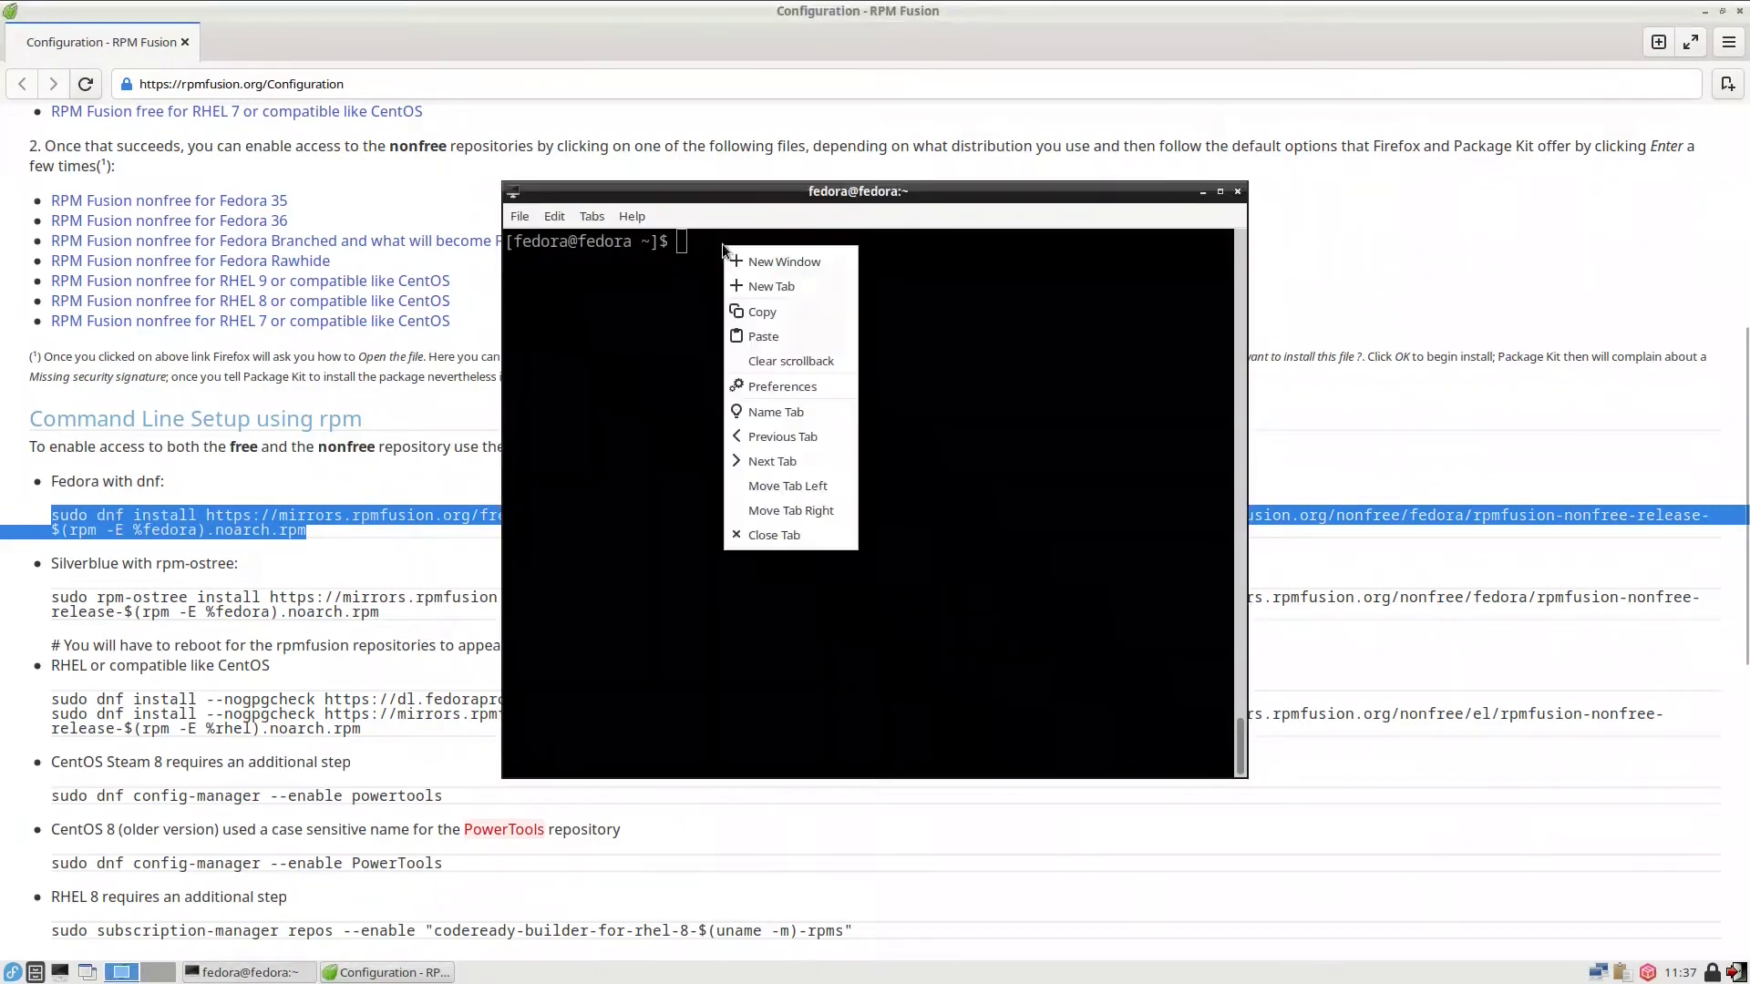
pyautogui.click(756, 339)
pyautogui.press('Return')
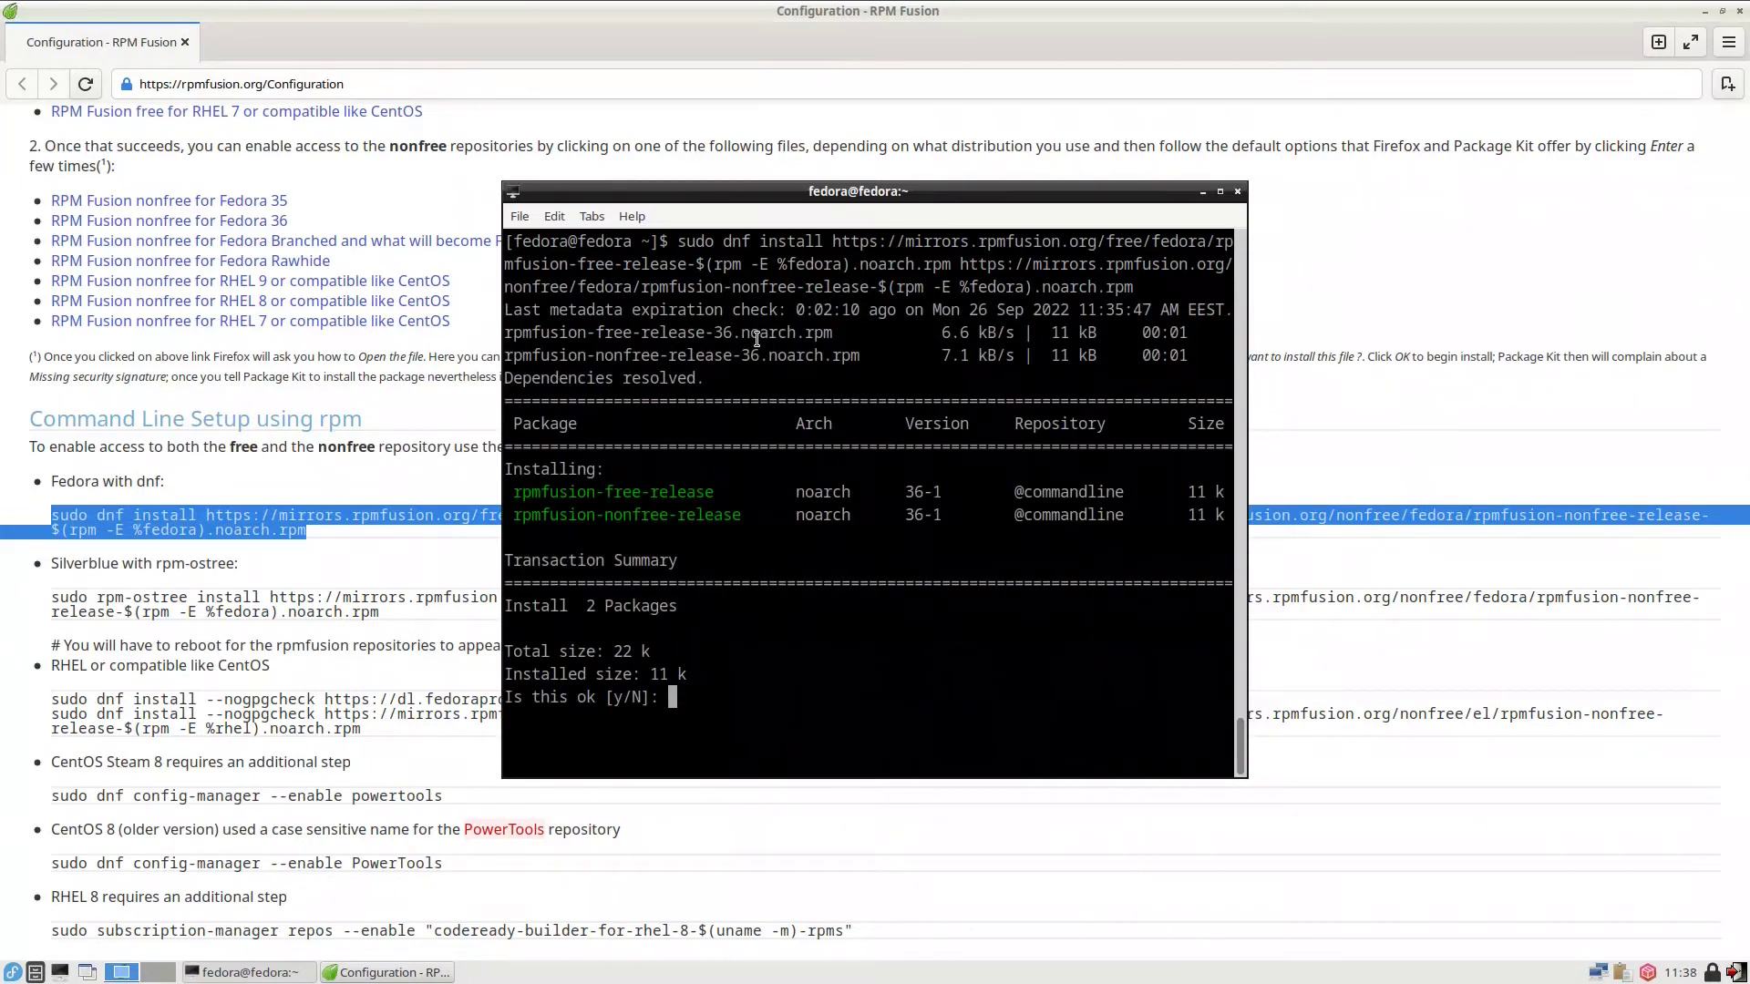
pyautogui.write('y')
pyautogui.press('Return')
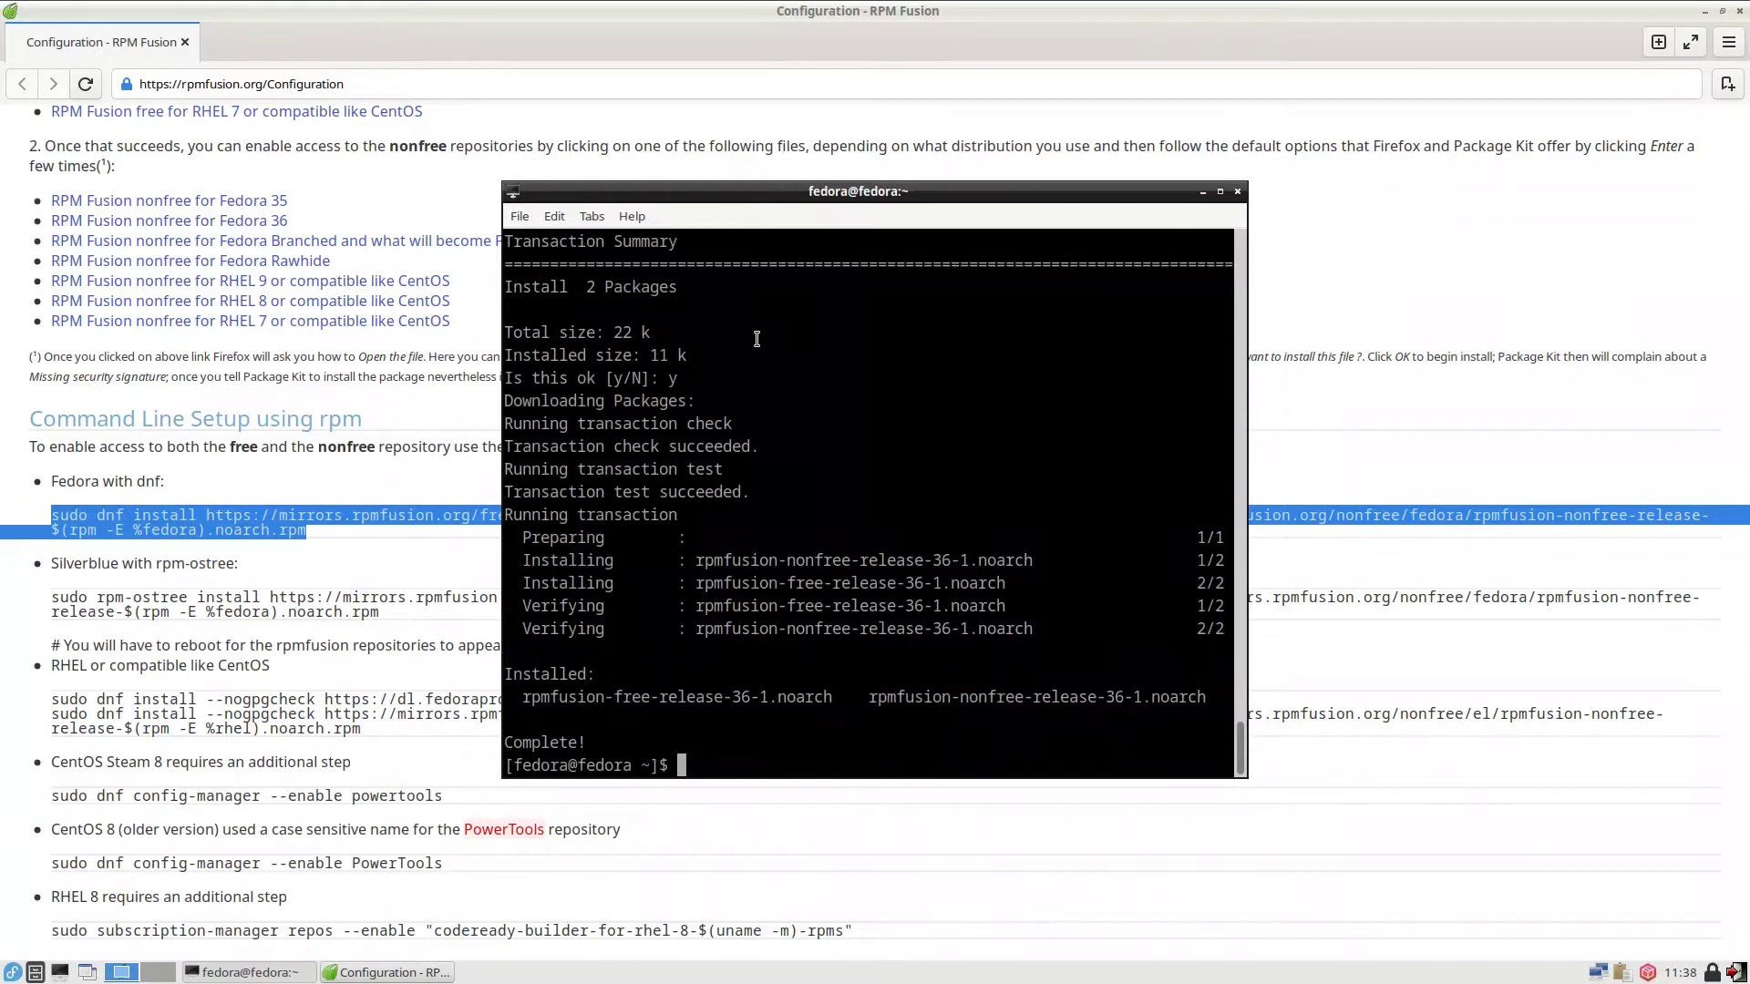
# Copy the sudo dnf groupupdate multimedia command from the Multimedia post-install section of the RPM Fusion configuration page
pyautogui.click(1201, 192)
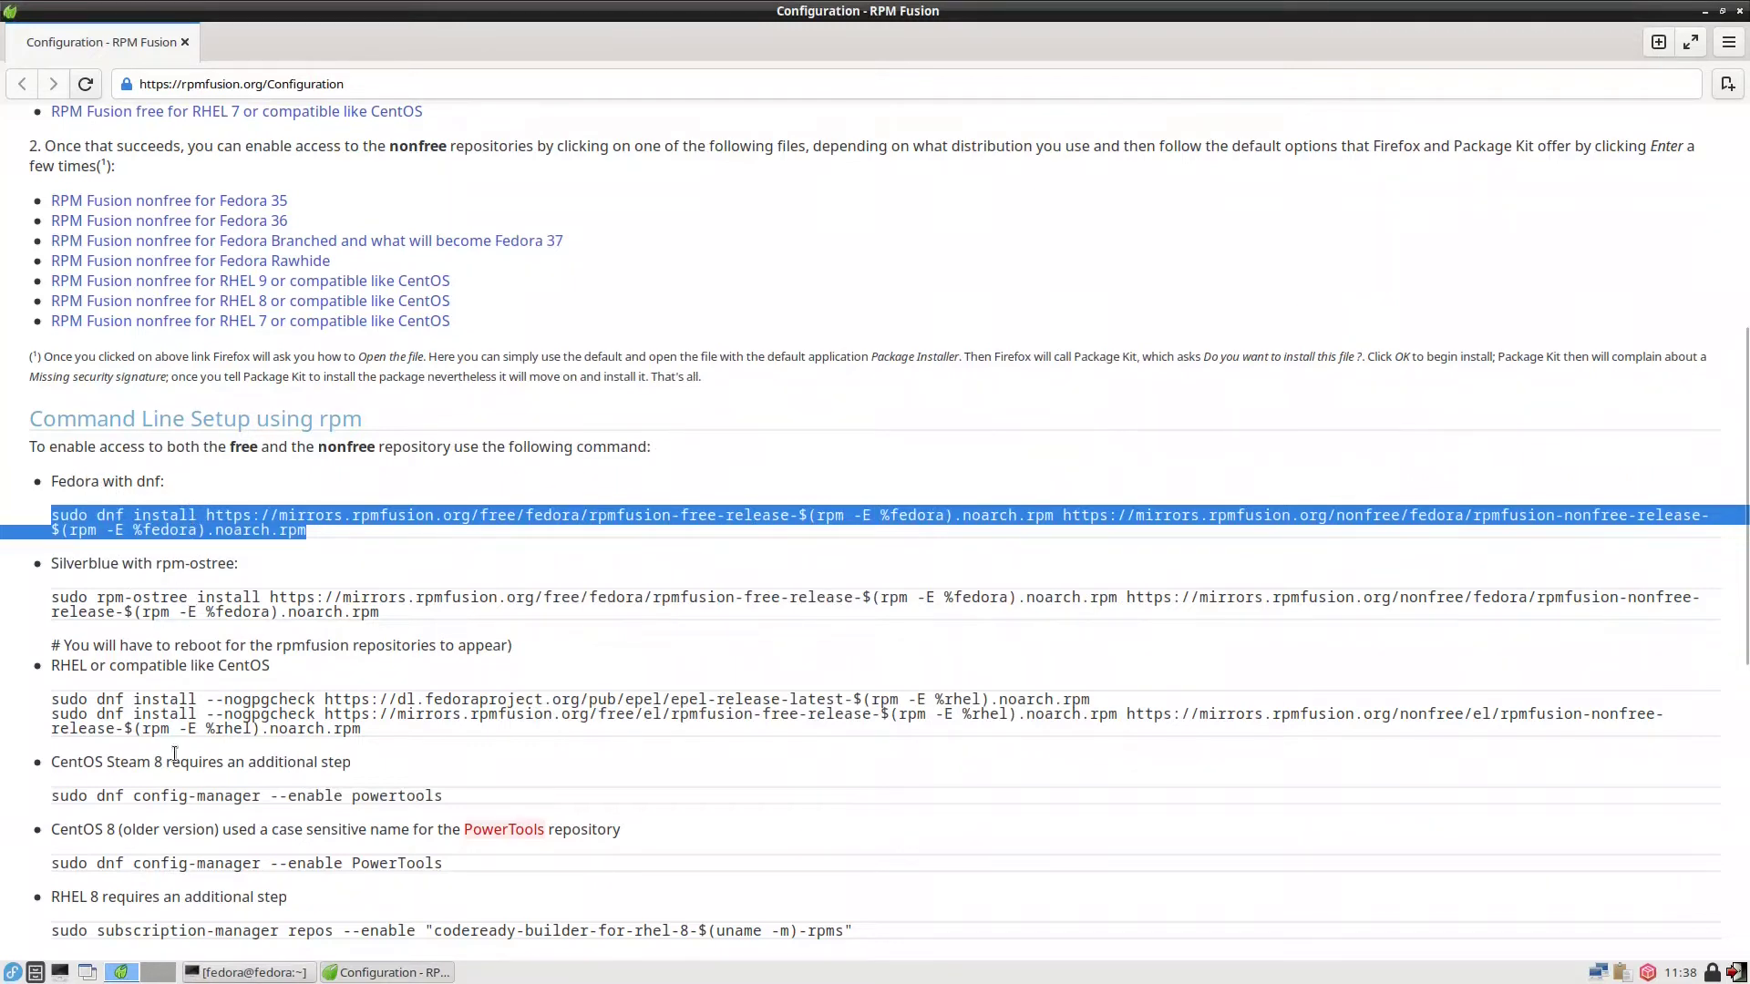
pyautogui.scroll(-2, 169, 794)
pyautogui.scroll(-1, 168, 792)
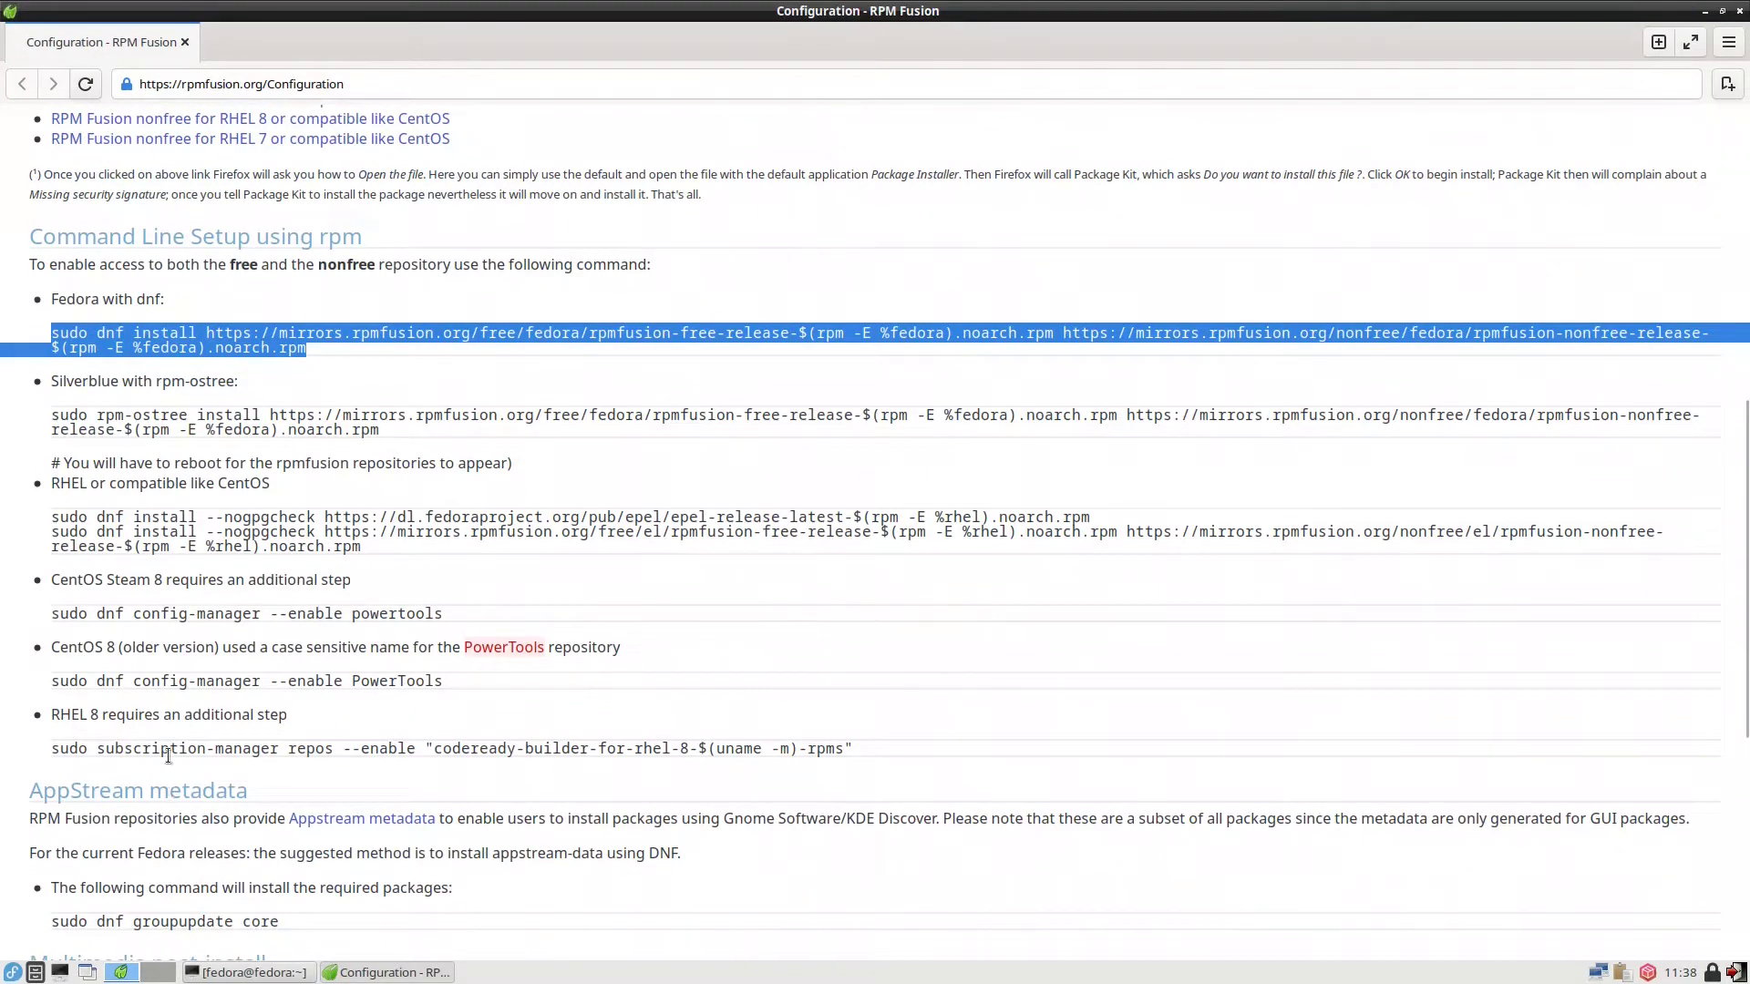
pyautogui.click(329, 774)
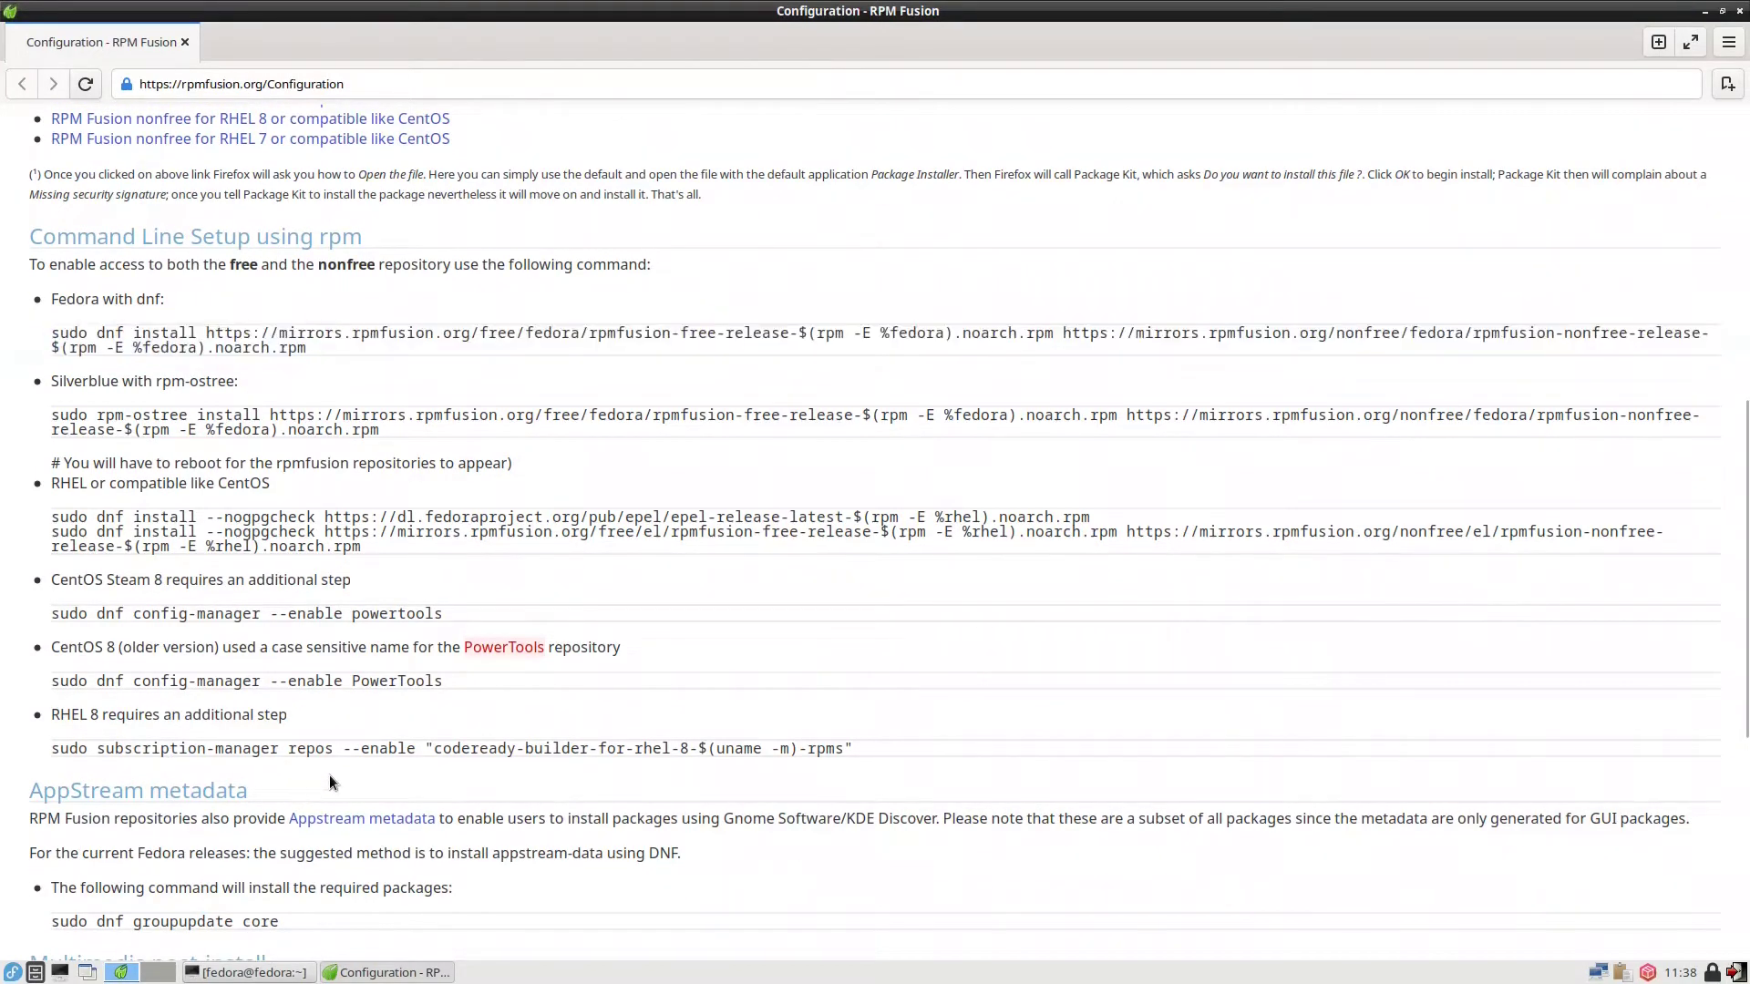
pyautogui.scroll(-2, 622, 835)
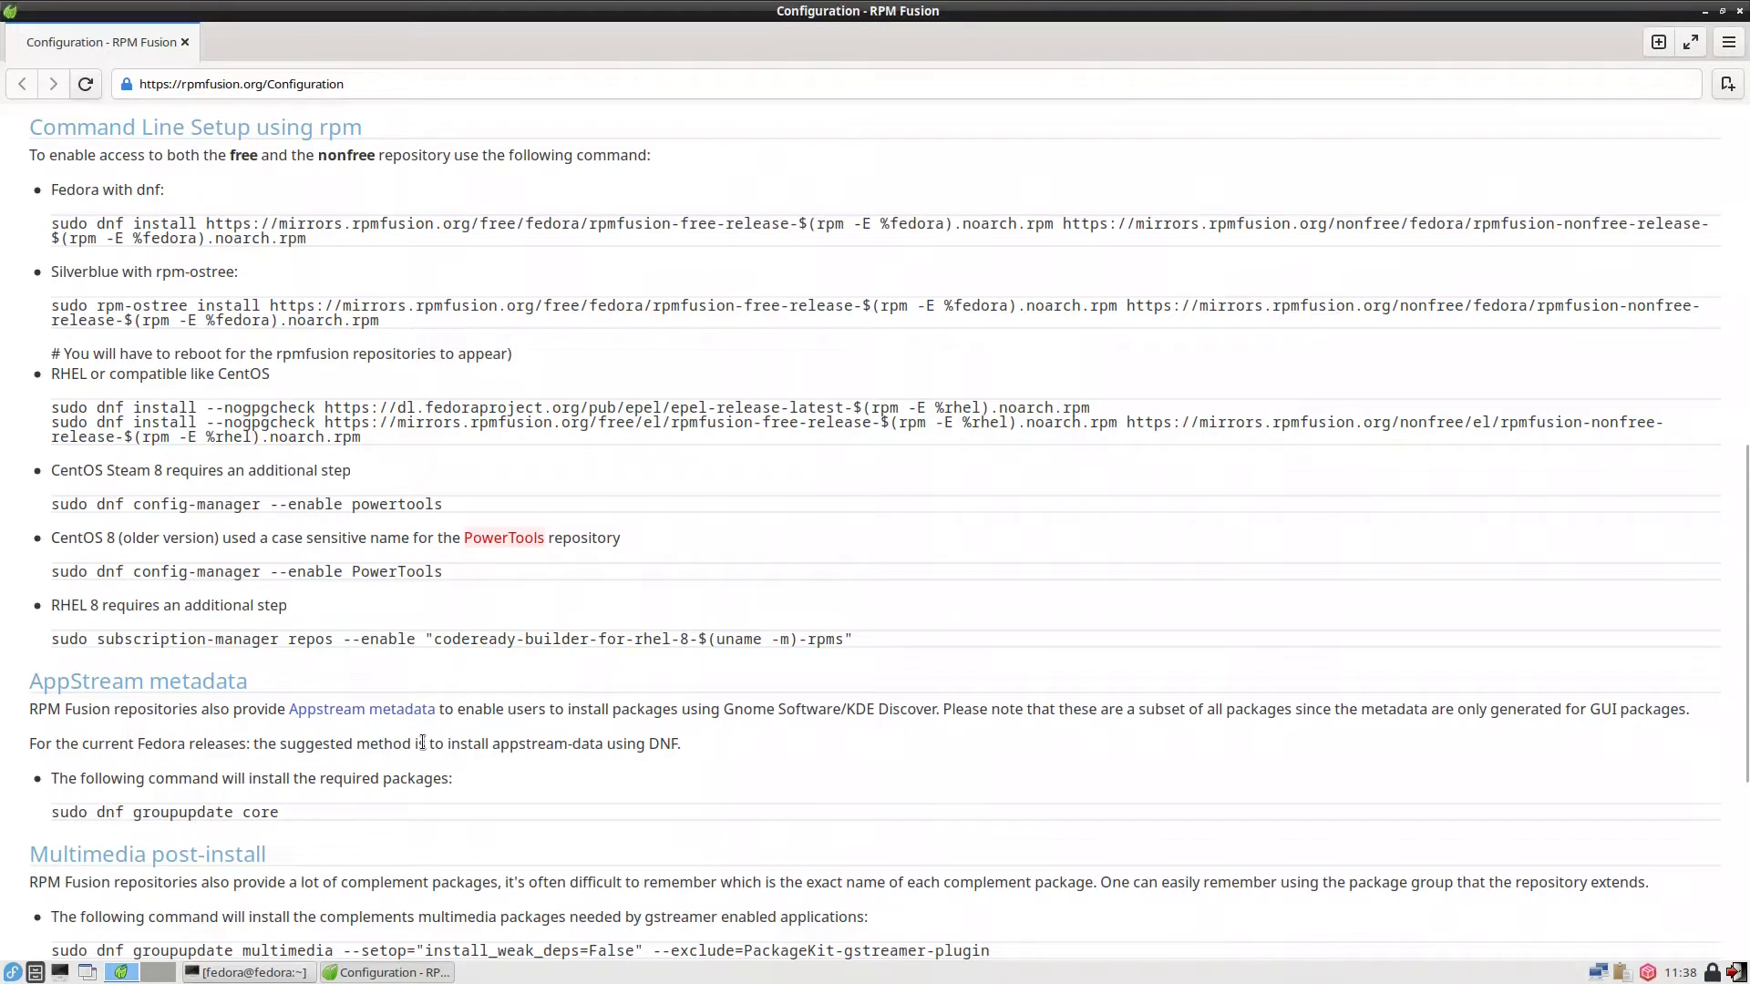
pyautogui.scroll(-2, 423, 742)
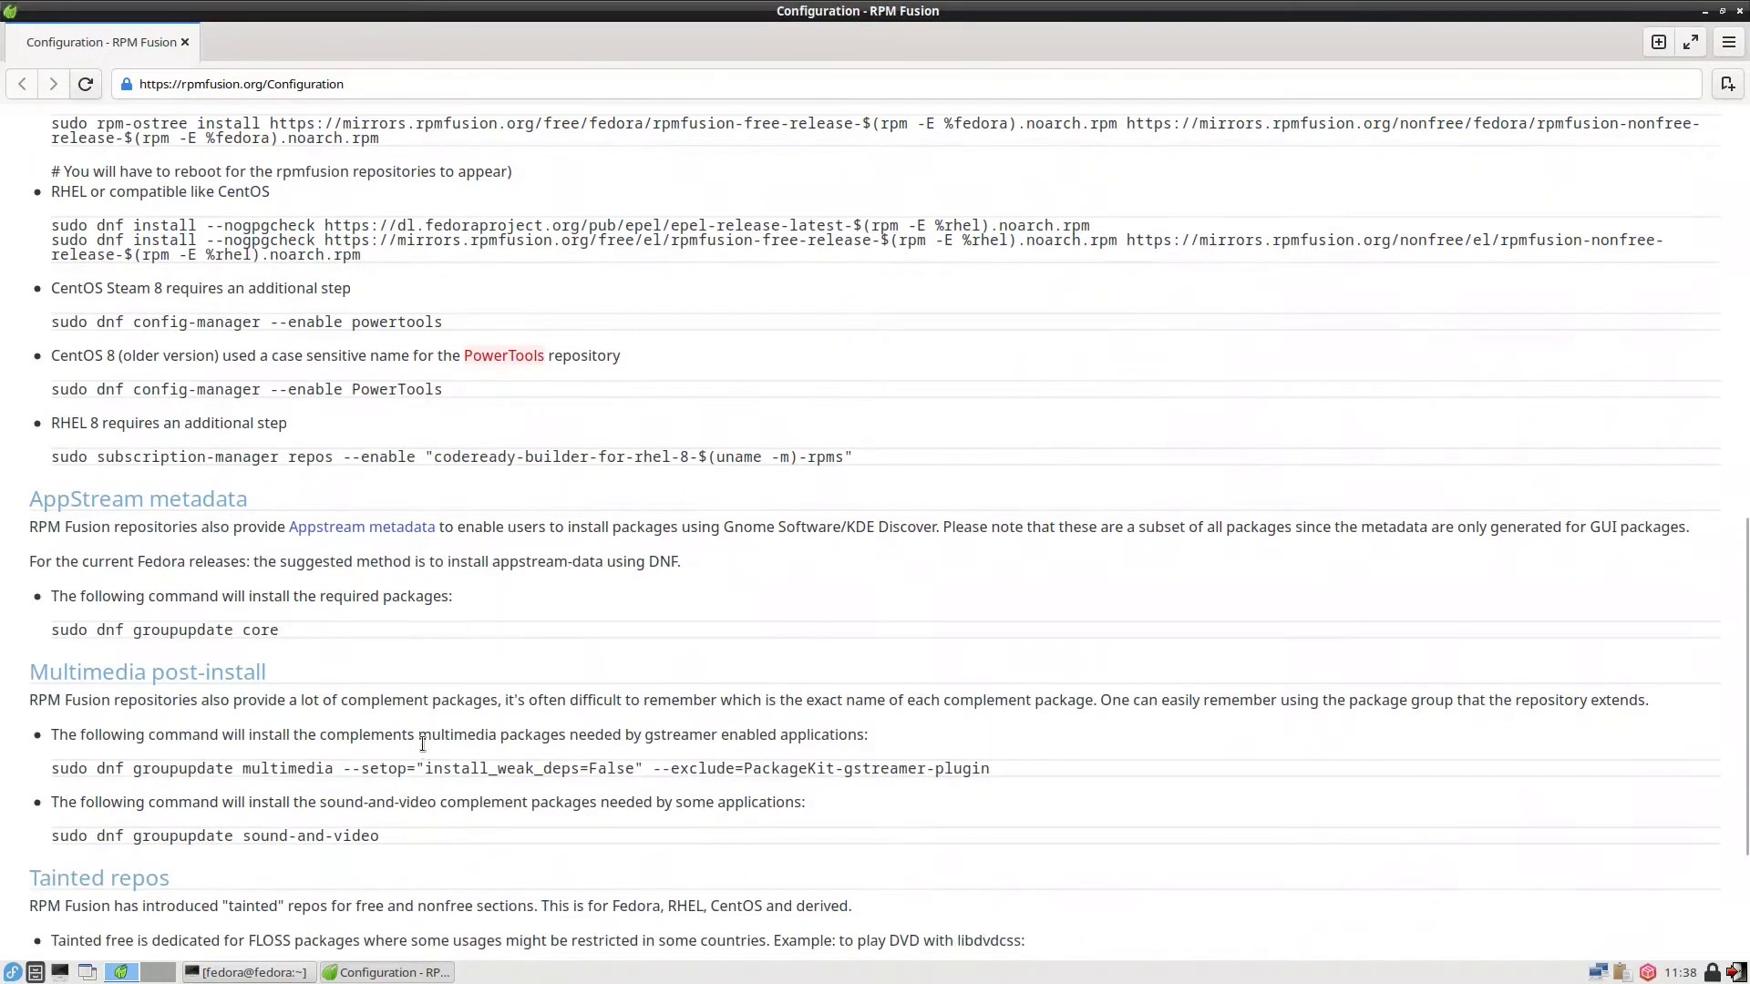
pyautogui.scroll(-1, 423, 742)
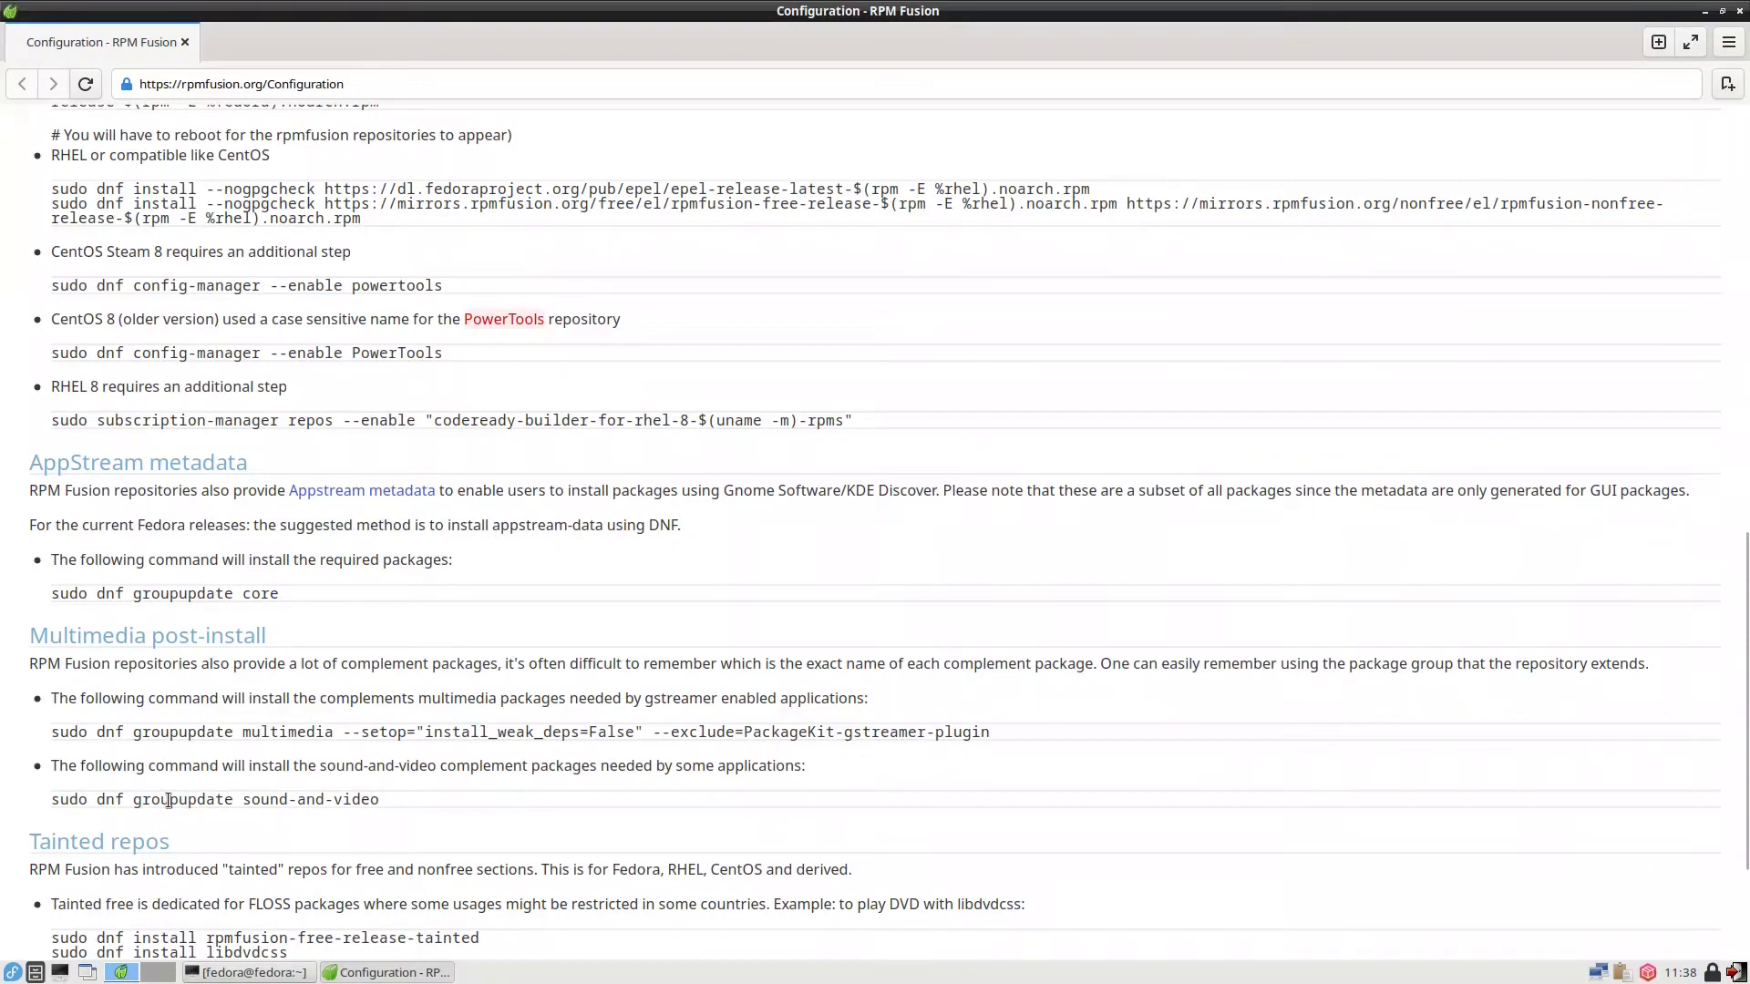
pyautogui.tripleClick(309, 731)
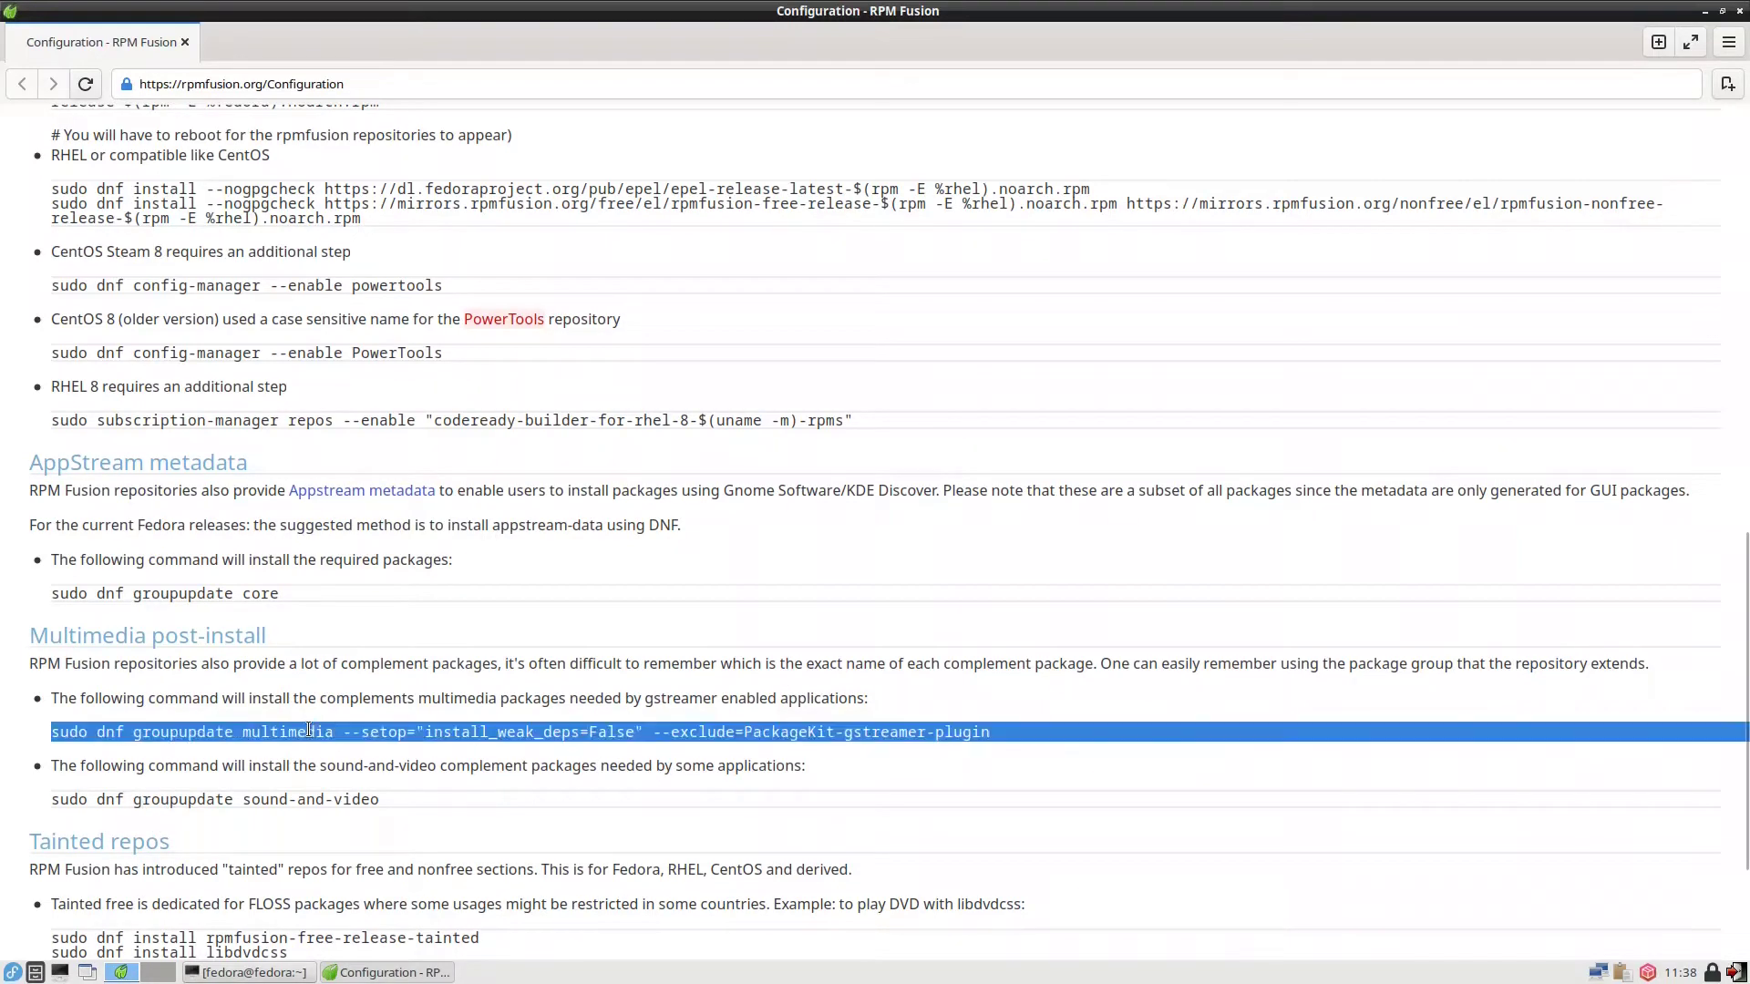
pyautogui.rightClick(310, 734)
pyautogui.click(352, 749)
# Run the copied dnf groupupdate multimedia command in the terminal and accept the transaction with y
pyautogui.click(246, 973)
pyautogui.rightClick(696, 764)
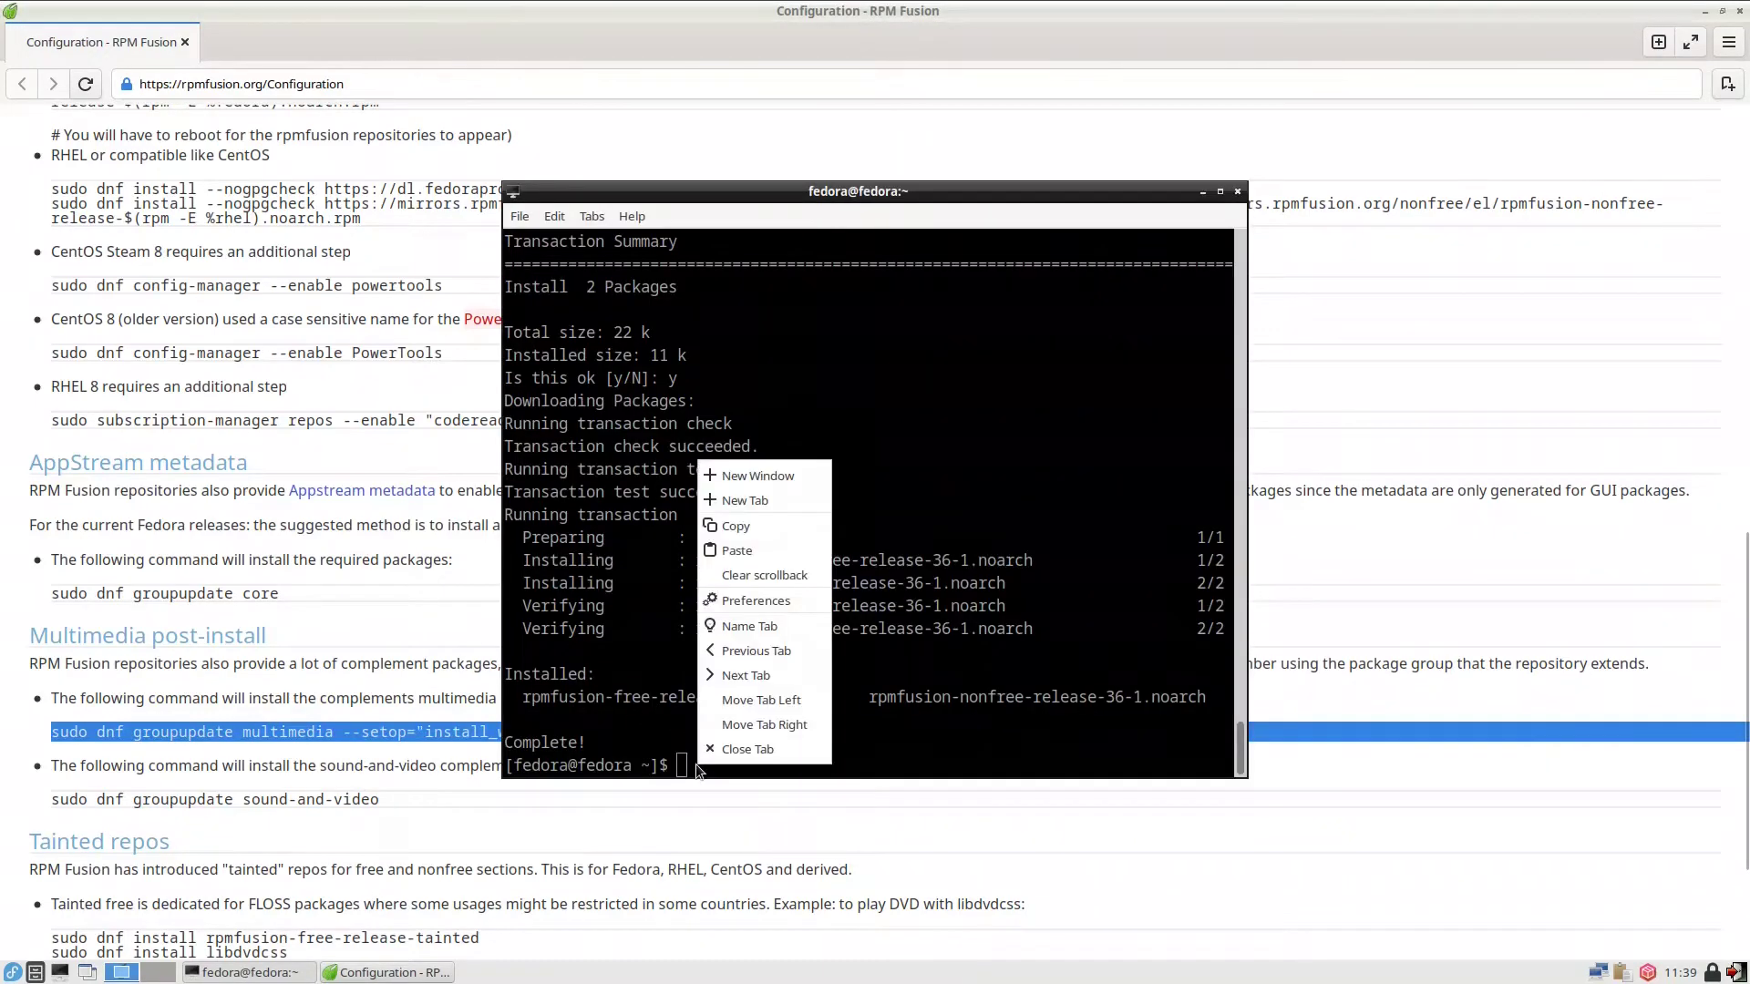
pyautogui.click(775, 551)
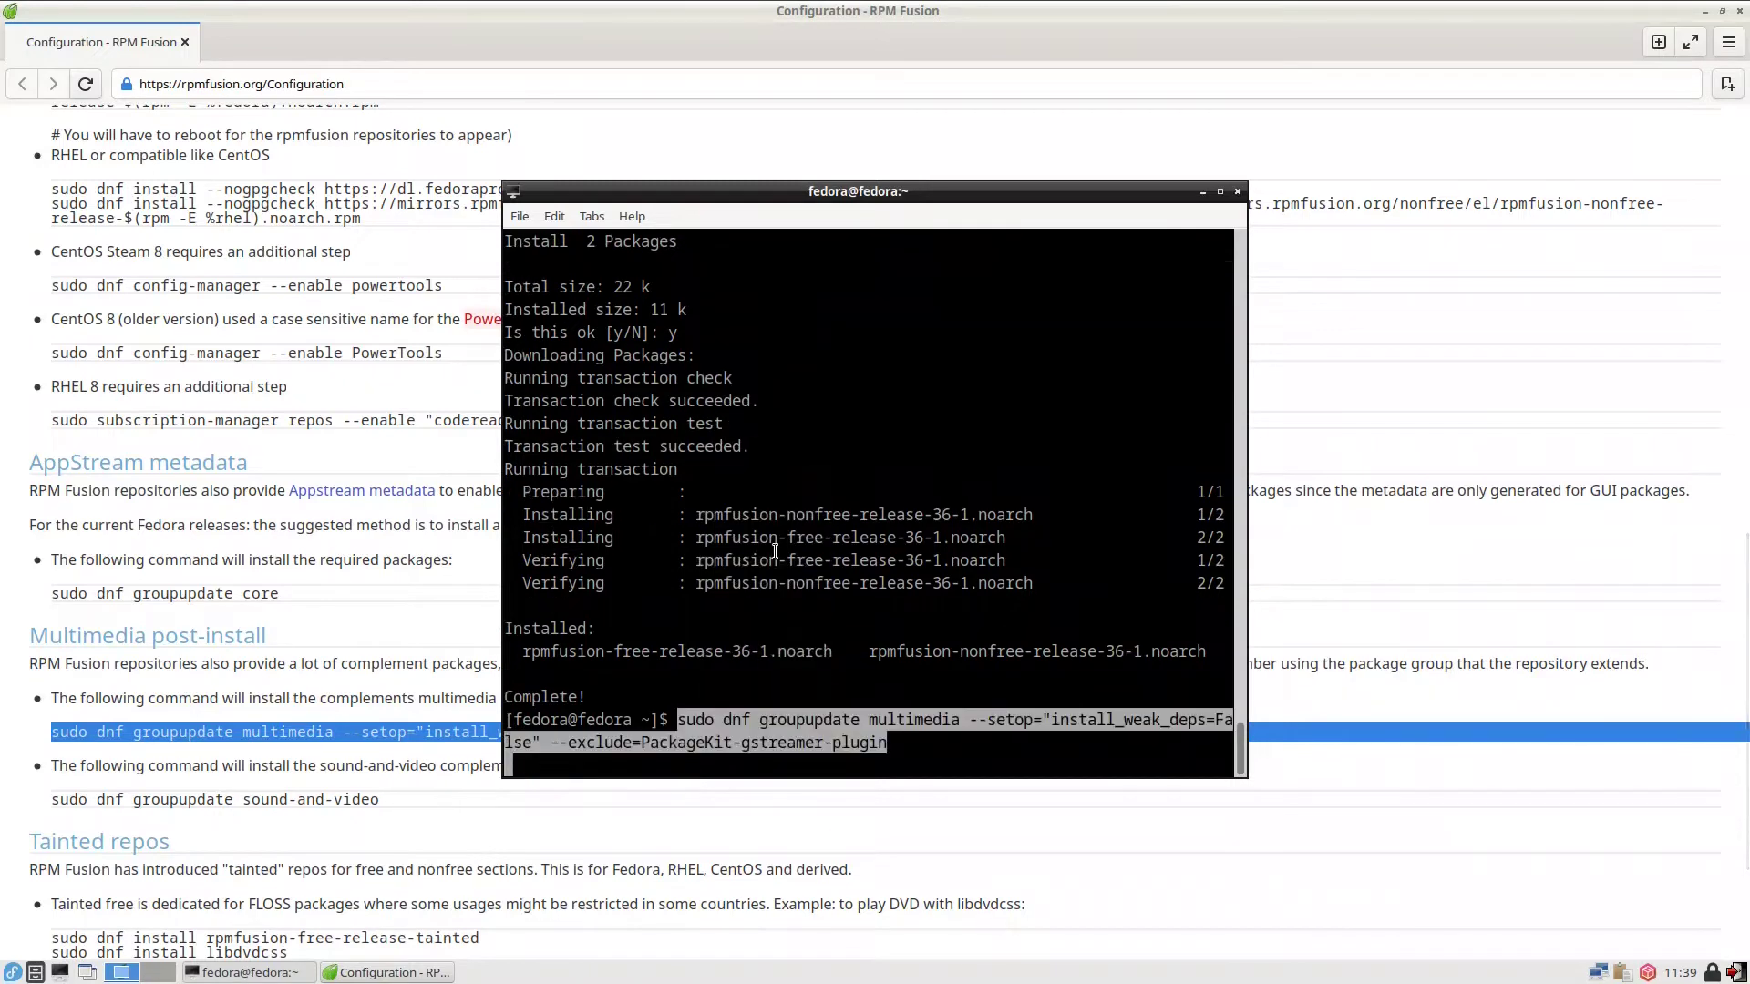
pyautogui.press('Return')
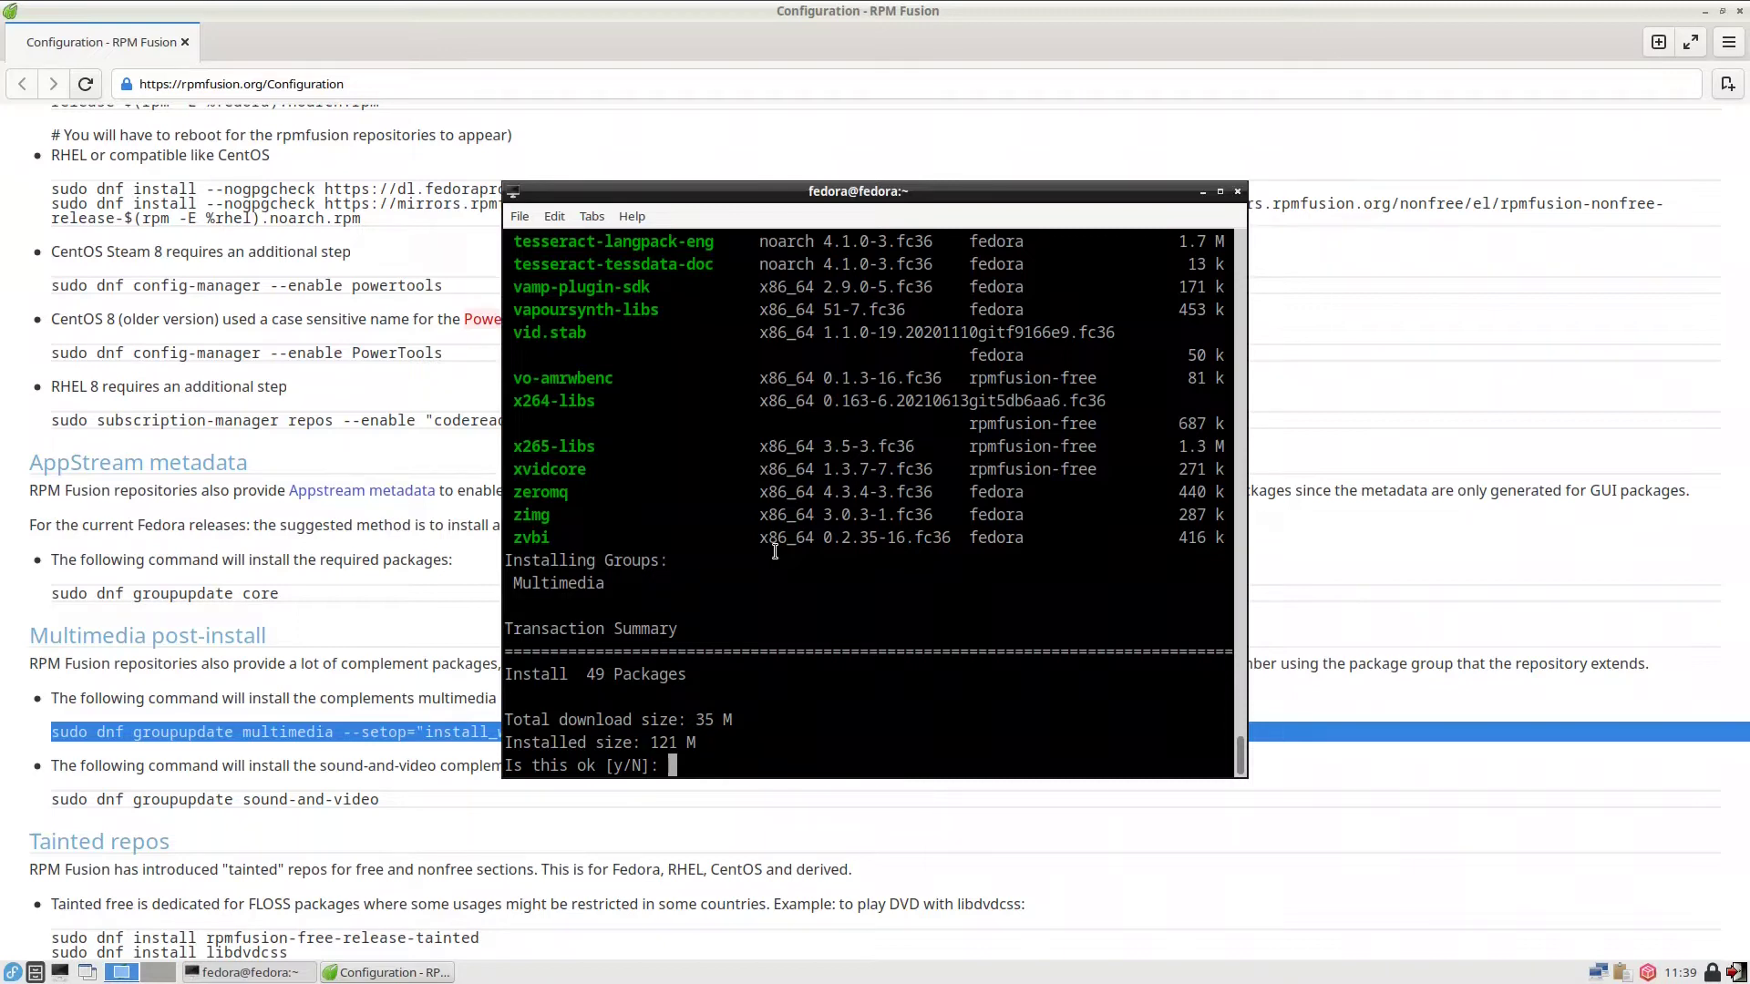
pyautogui.write('y')
pyautogui.press('Return')
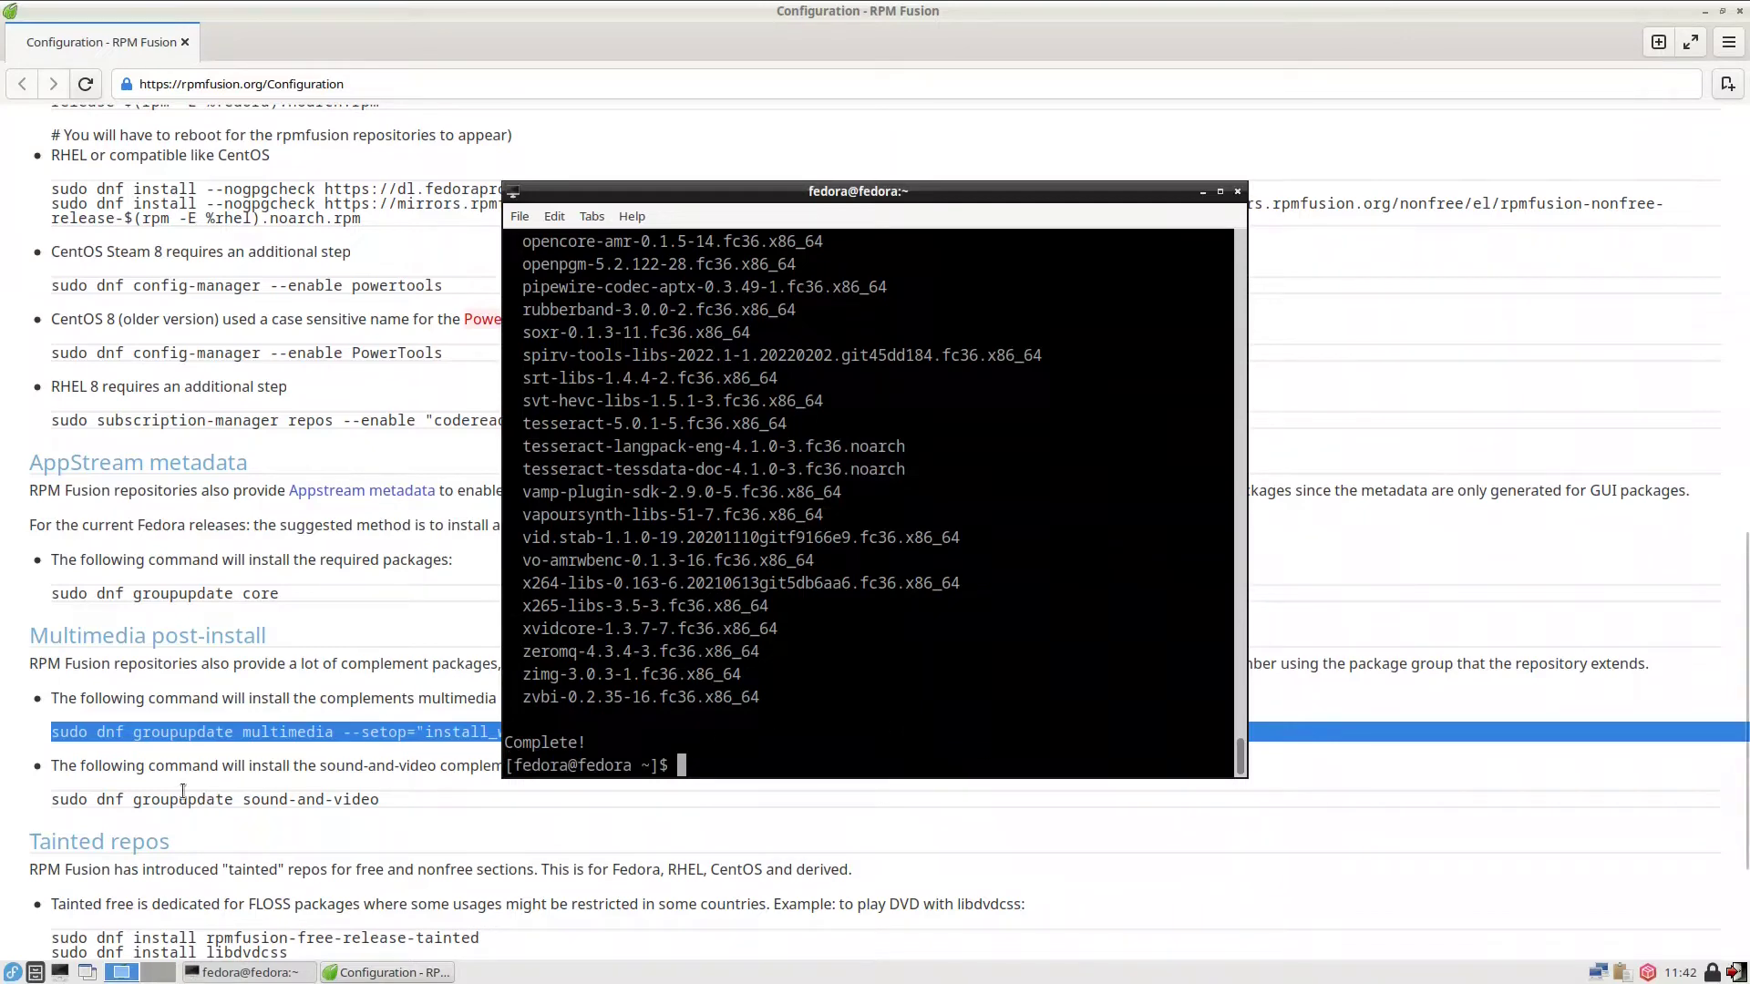
# Copy the sudo dnf groupupdate sound-and-video command from the Multimedia post-install section in the web browser
pyautogui.click(385, 795)
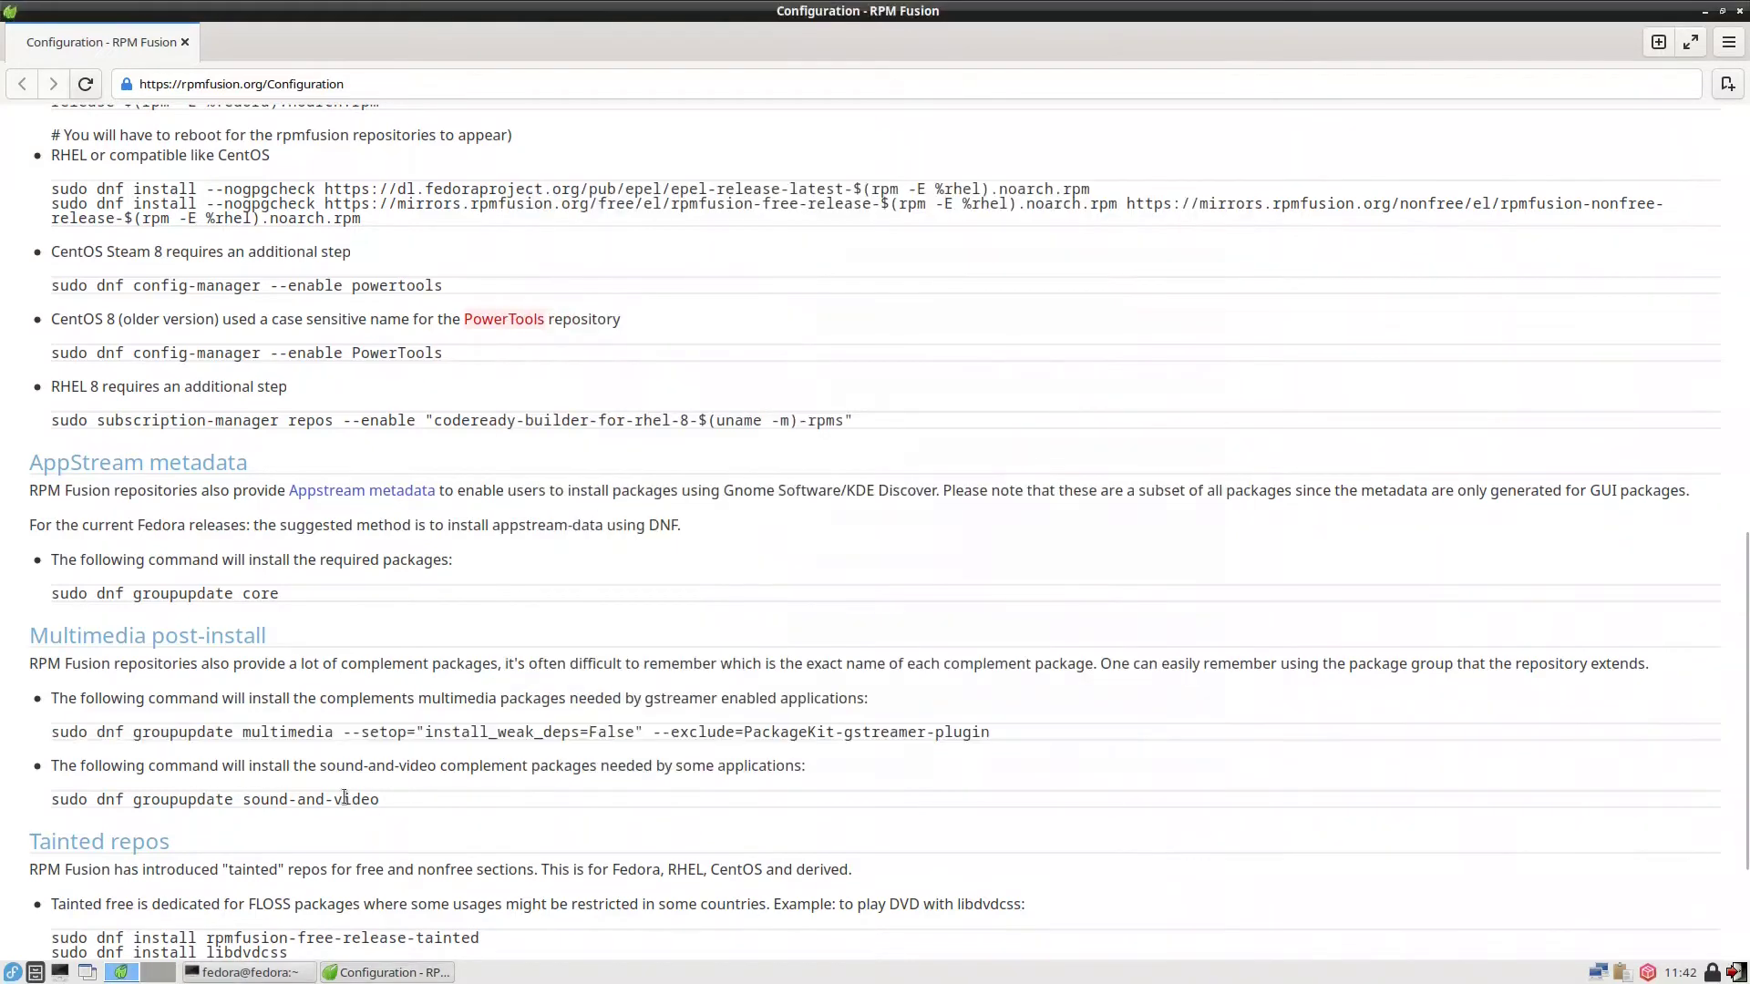
pyautogui.moveTo(381, 799); pyautogui.dragTo(37, 801)
pyautogui.rightClick(85, 800)
pyautogui.click(131, 815)
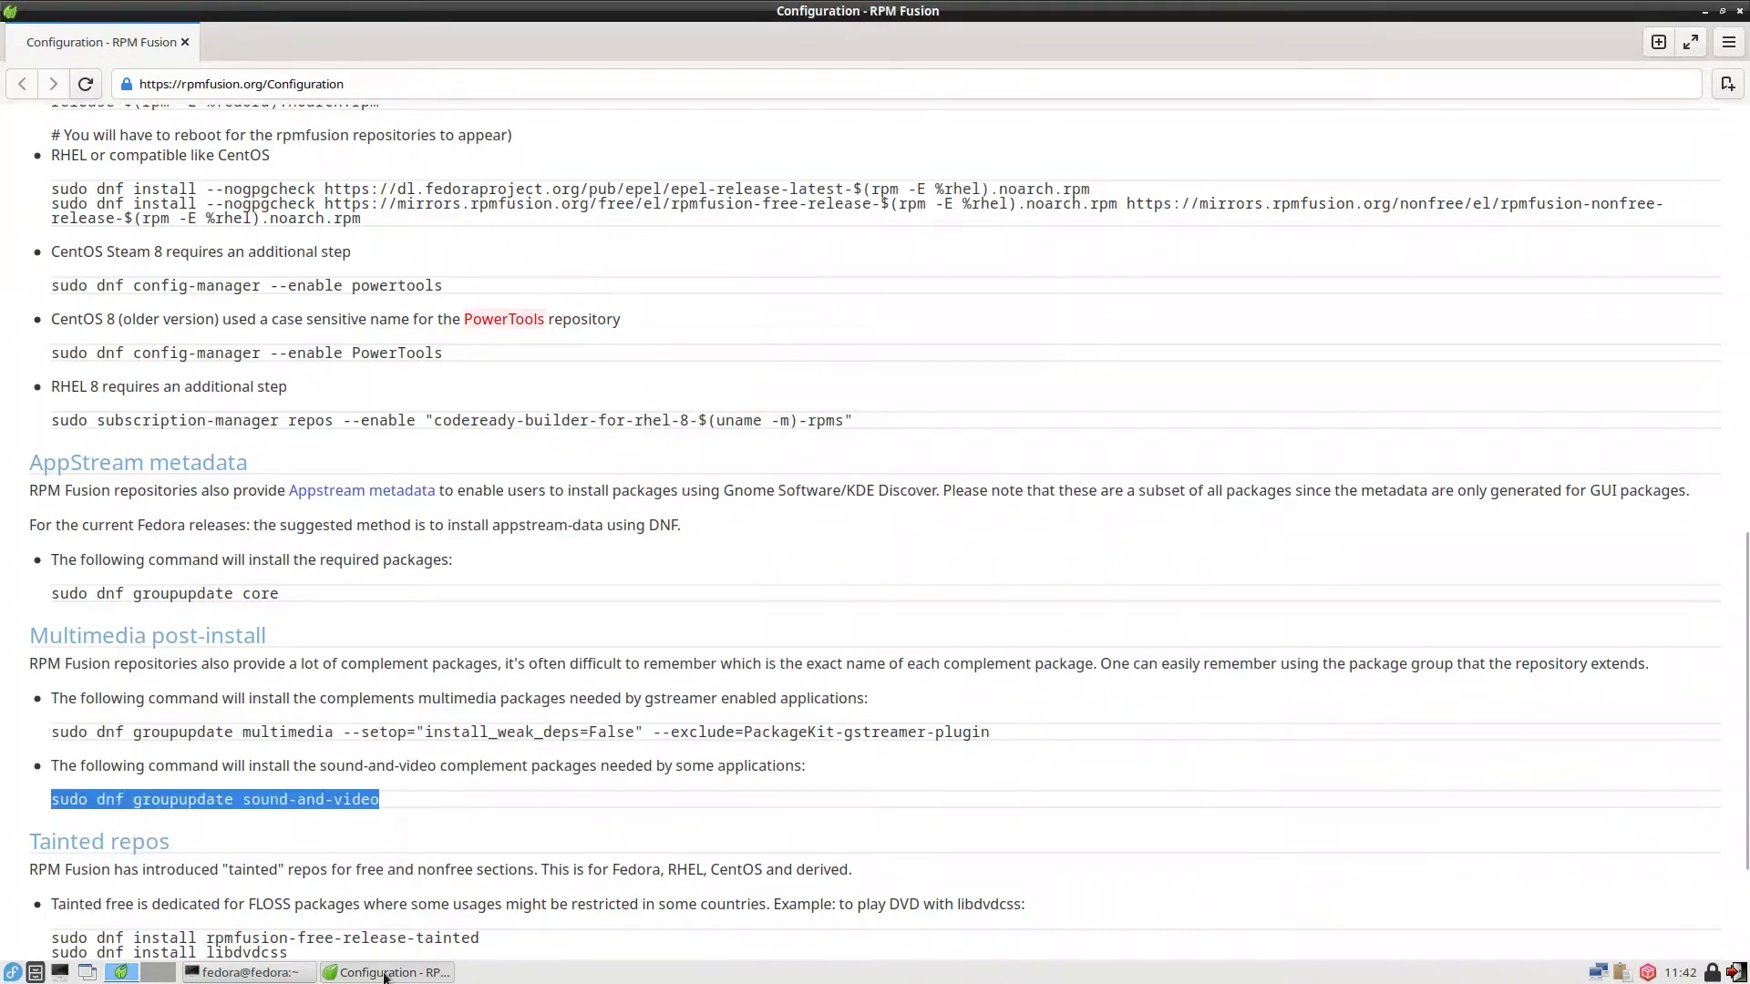
# Run the copied dnf groupupdate sound-and-video command in the terminal and accept the transaction with y
pyautogui.click(251, 972)
pyautogui.rightClick(711, 759)
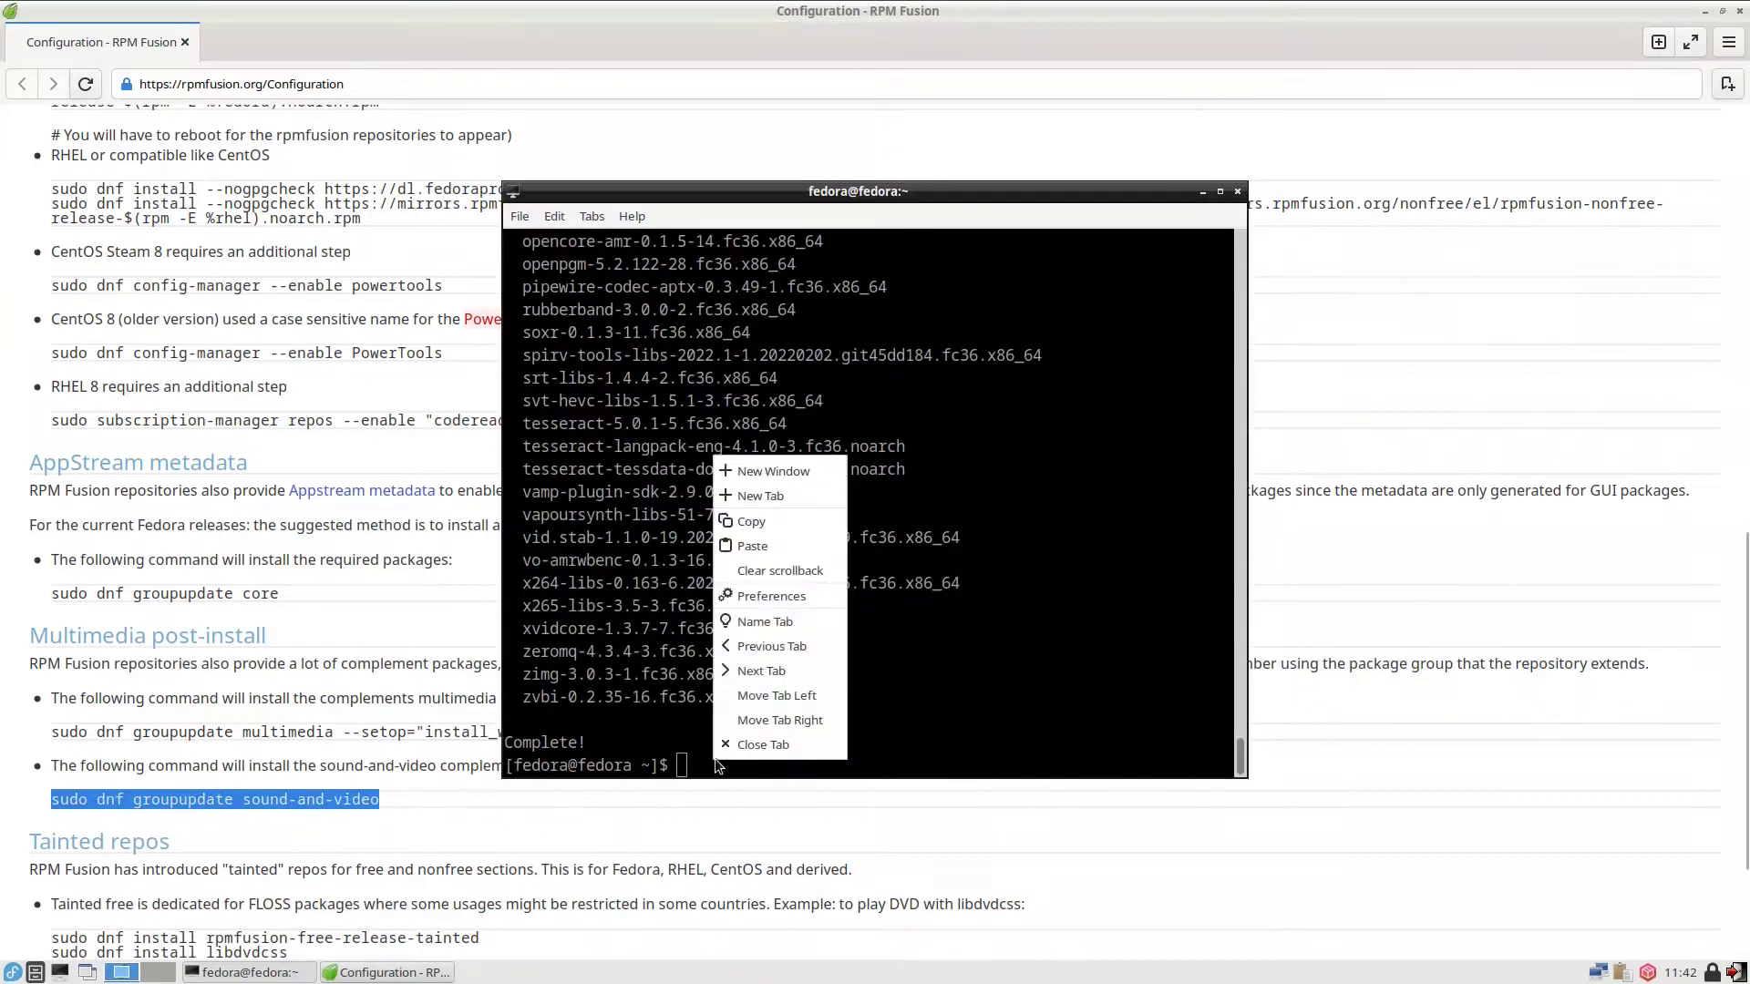
pyautogui.click(786, 547)
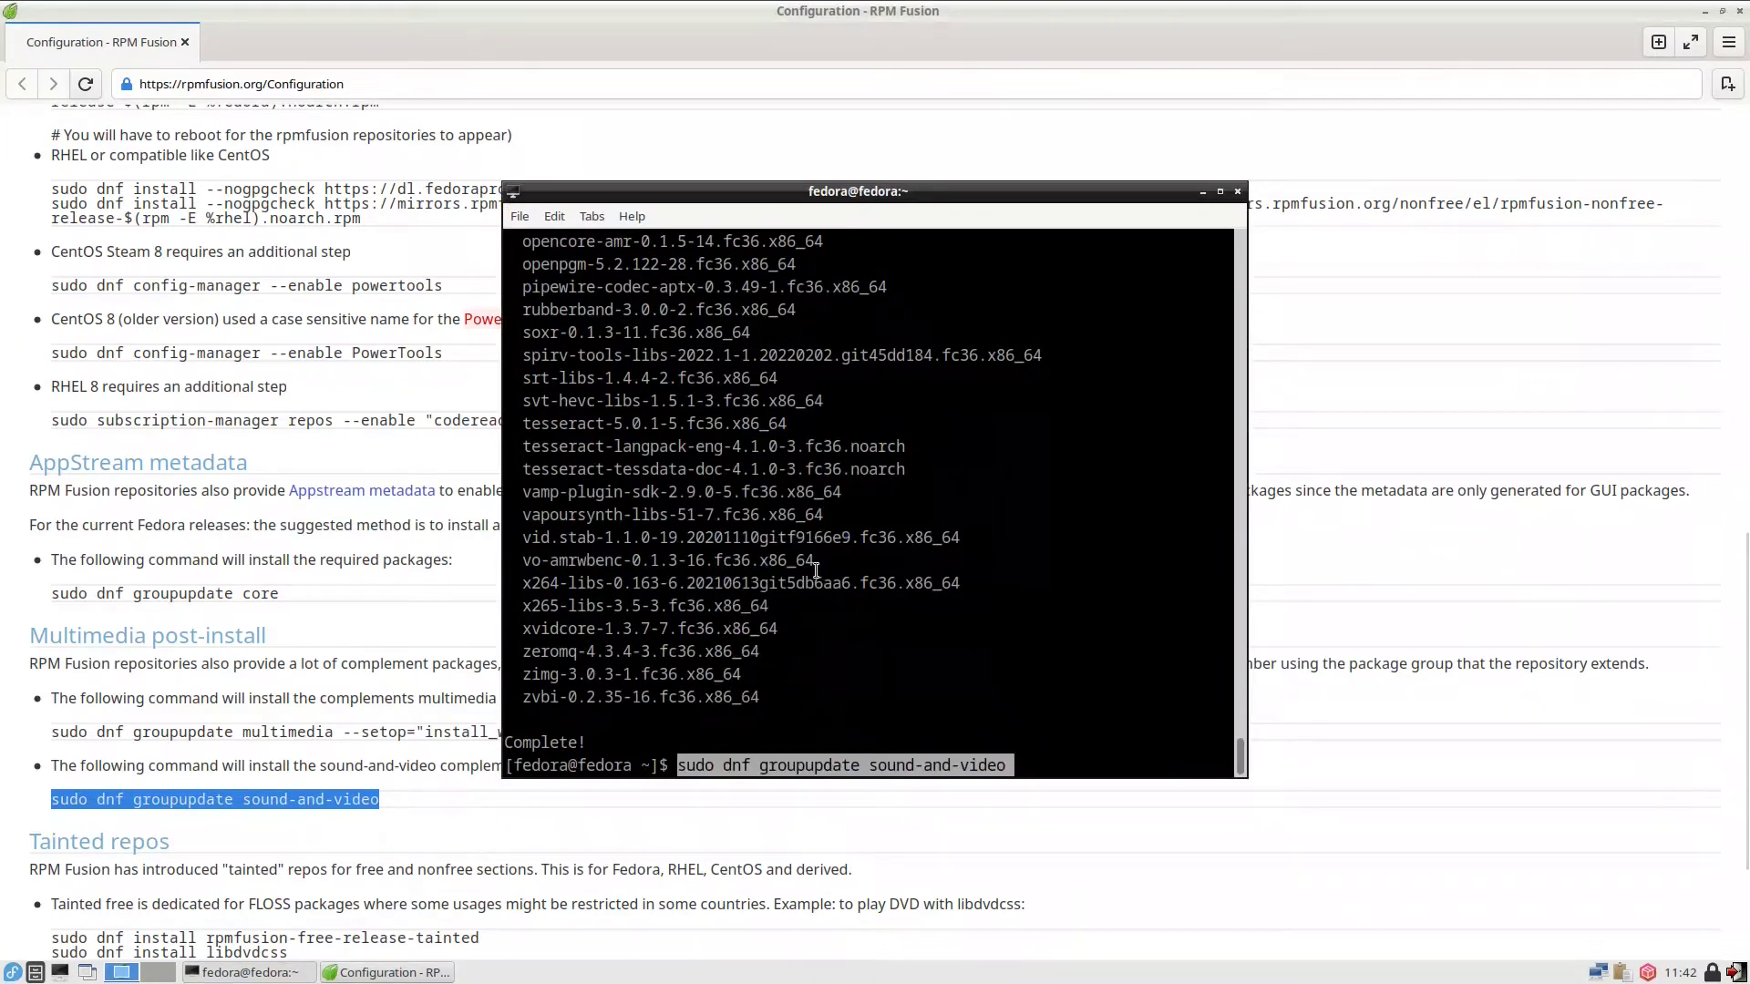
pyautogui.press('Return')
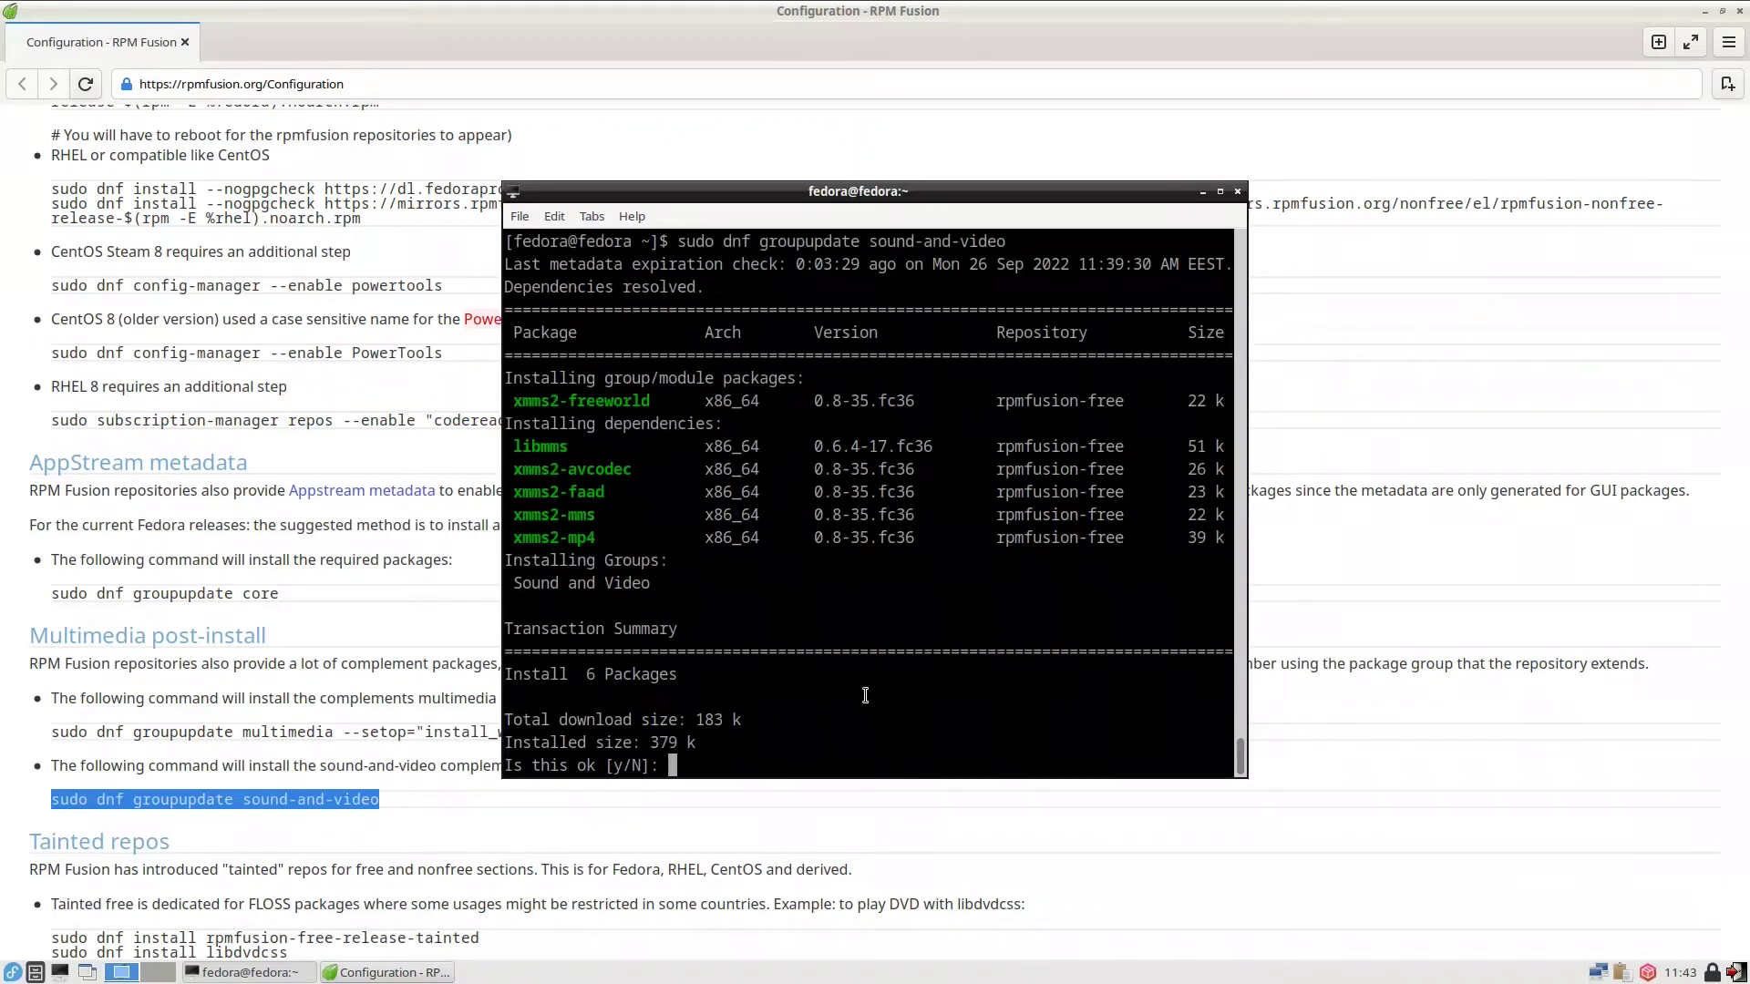
pyautogui.write('y')
pyautogui.press('Return')
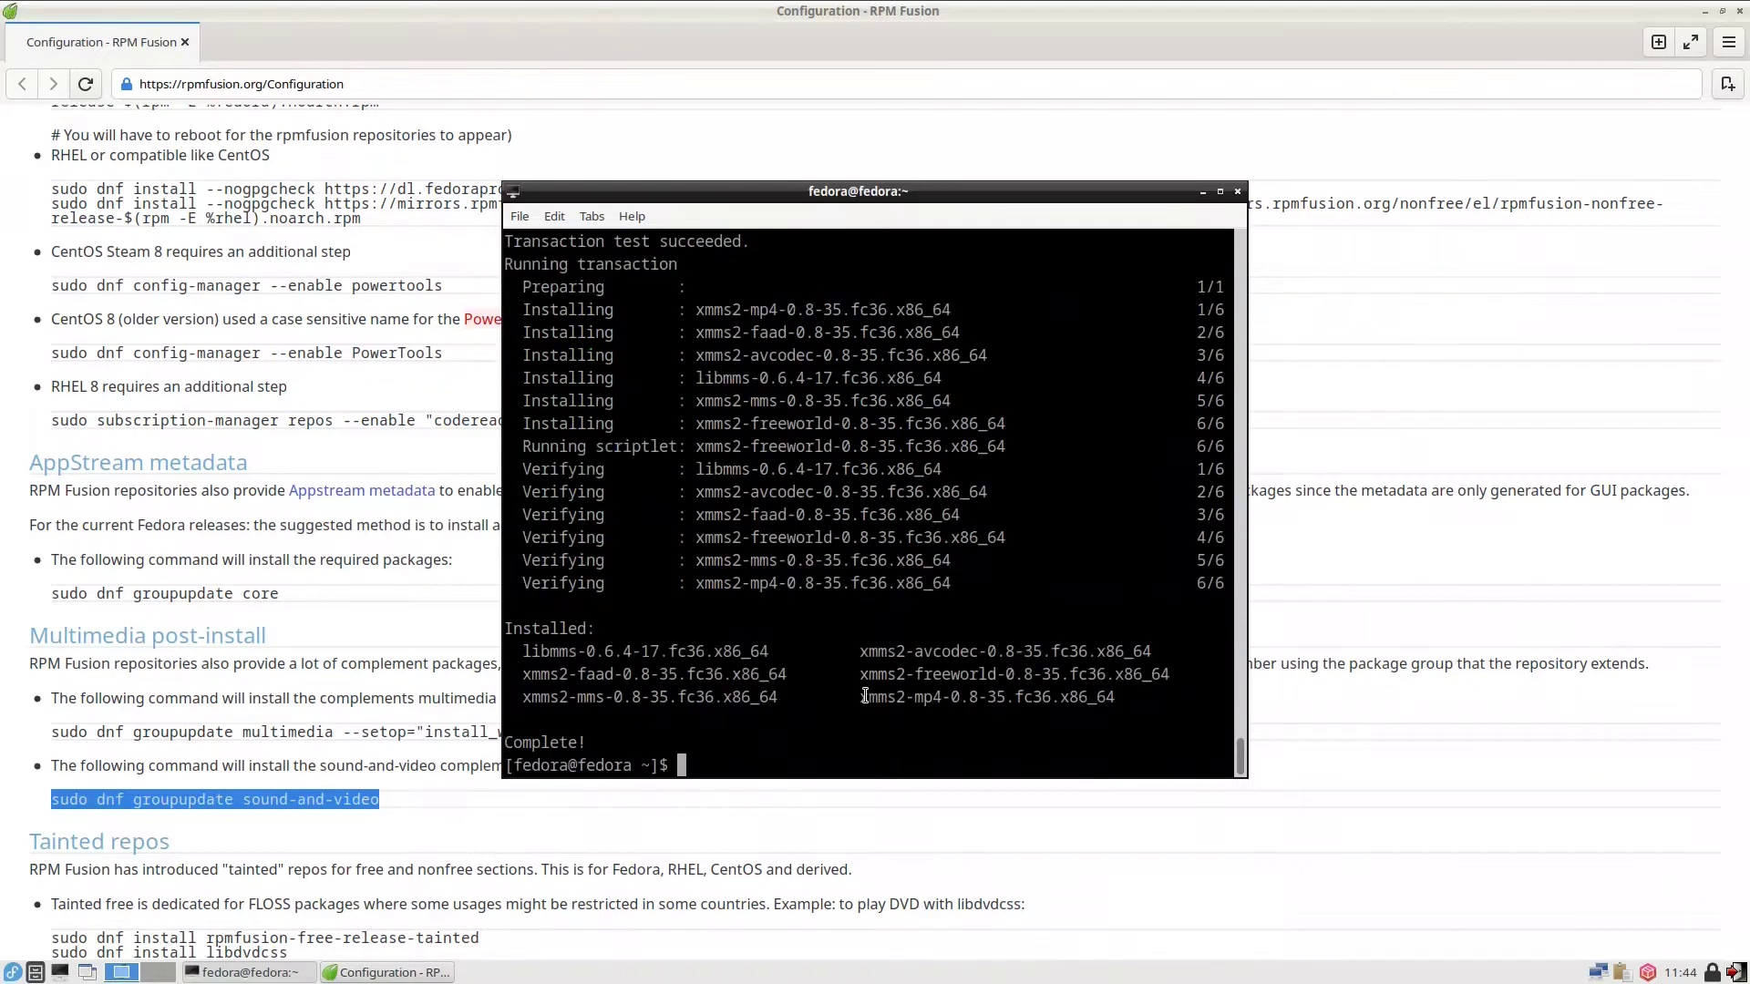
# Run sudo dnf install vlc to preview the installation and decline the transaction with n
pyautogui.write('sudo dnf install vlc')
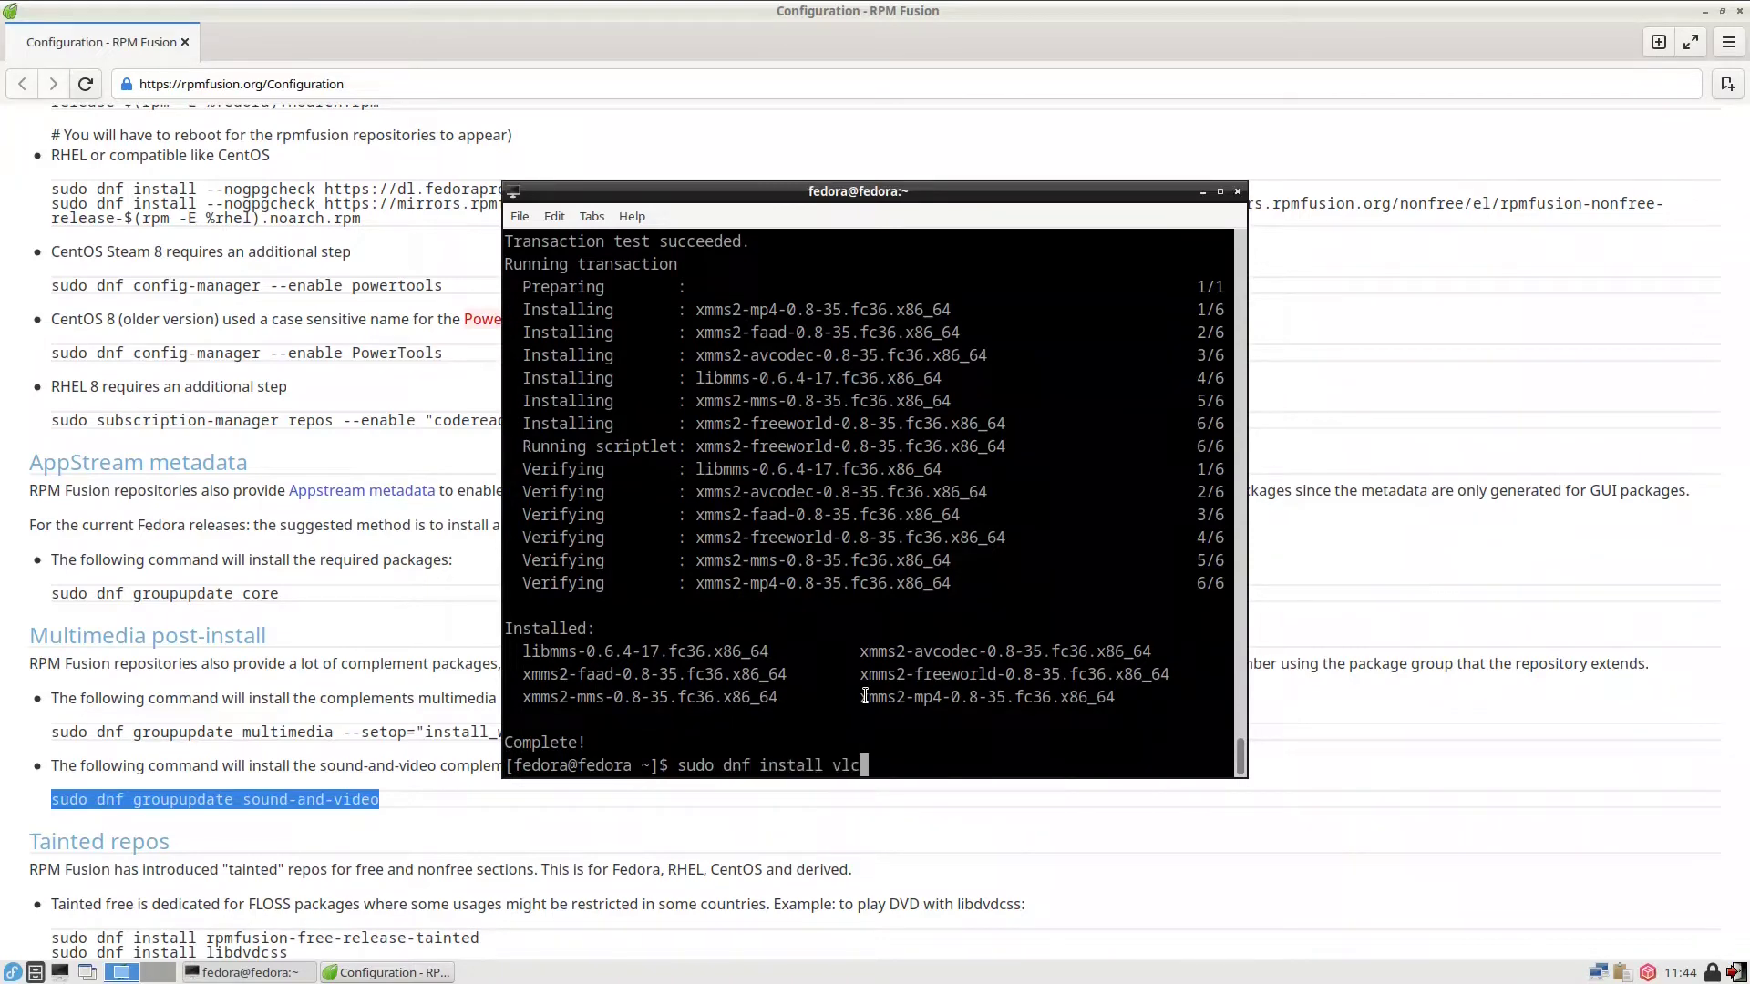
pyautogui.press('Return')
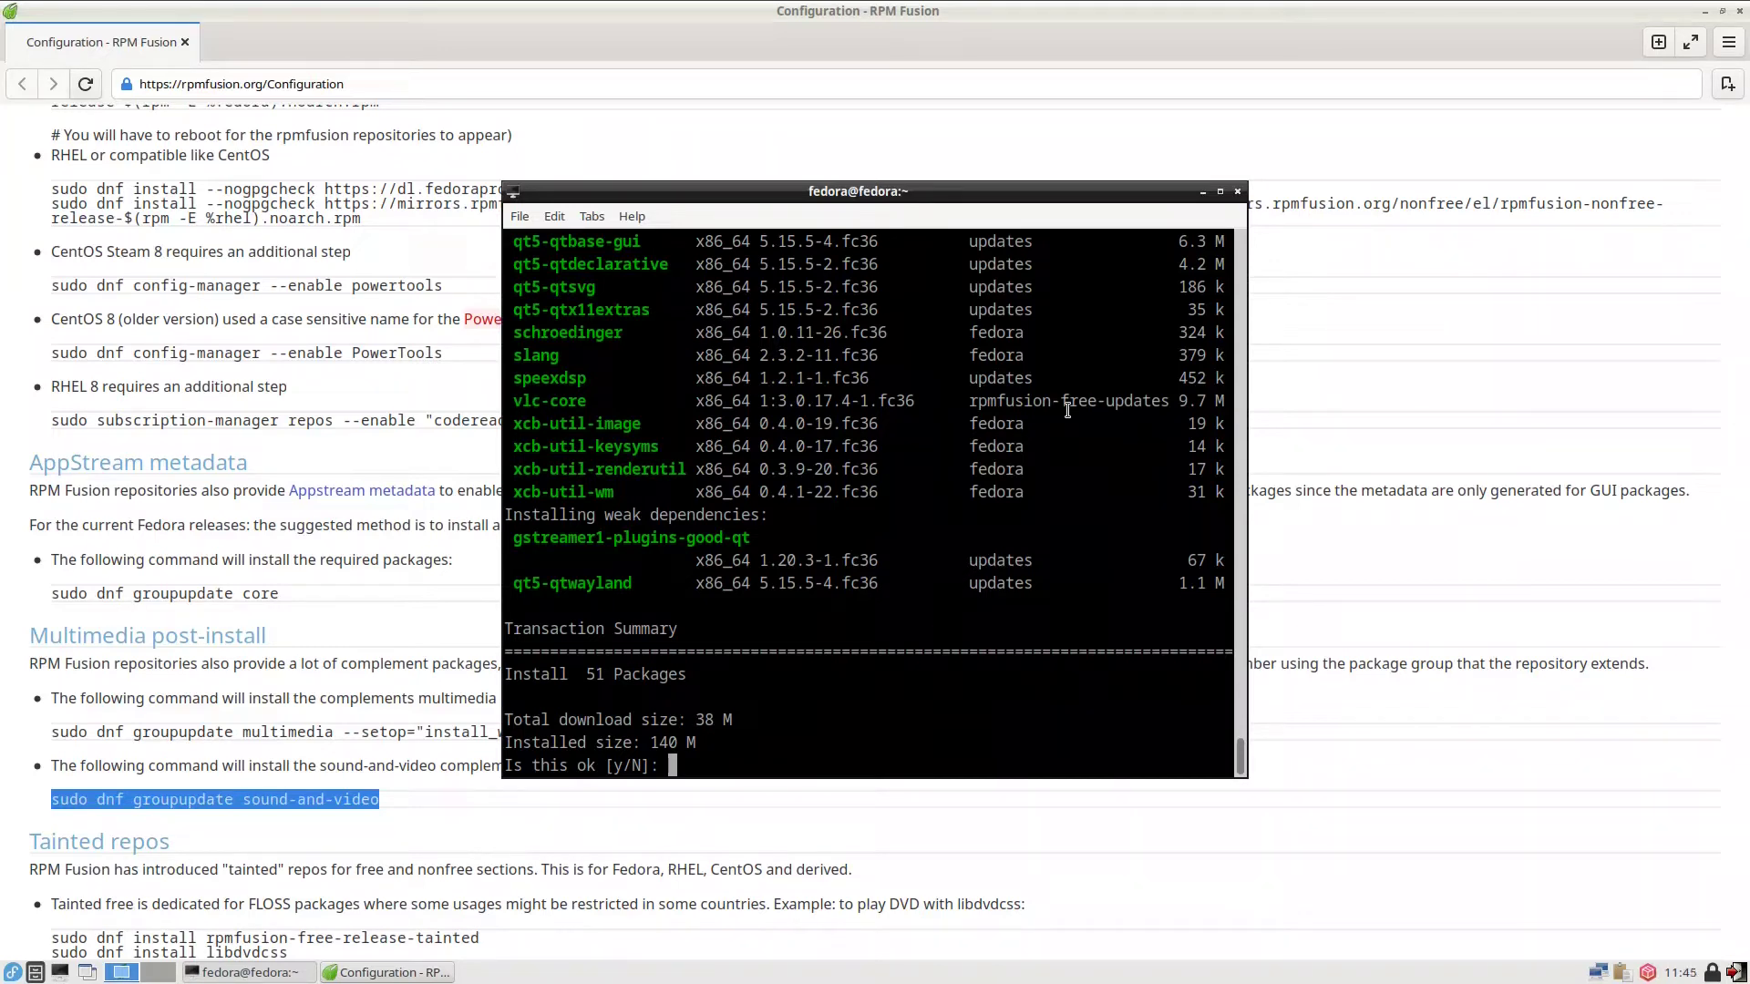
pyautogui.write('n')
pyautogui.press('Return')
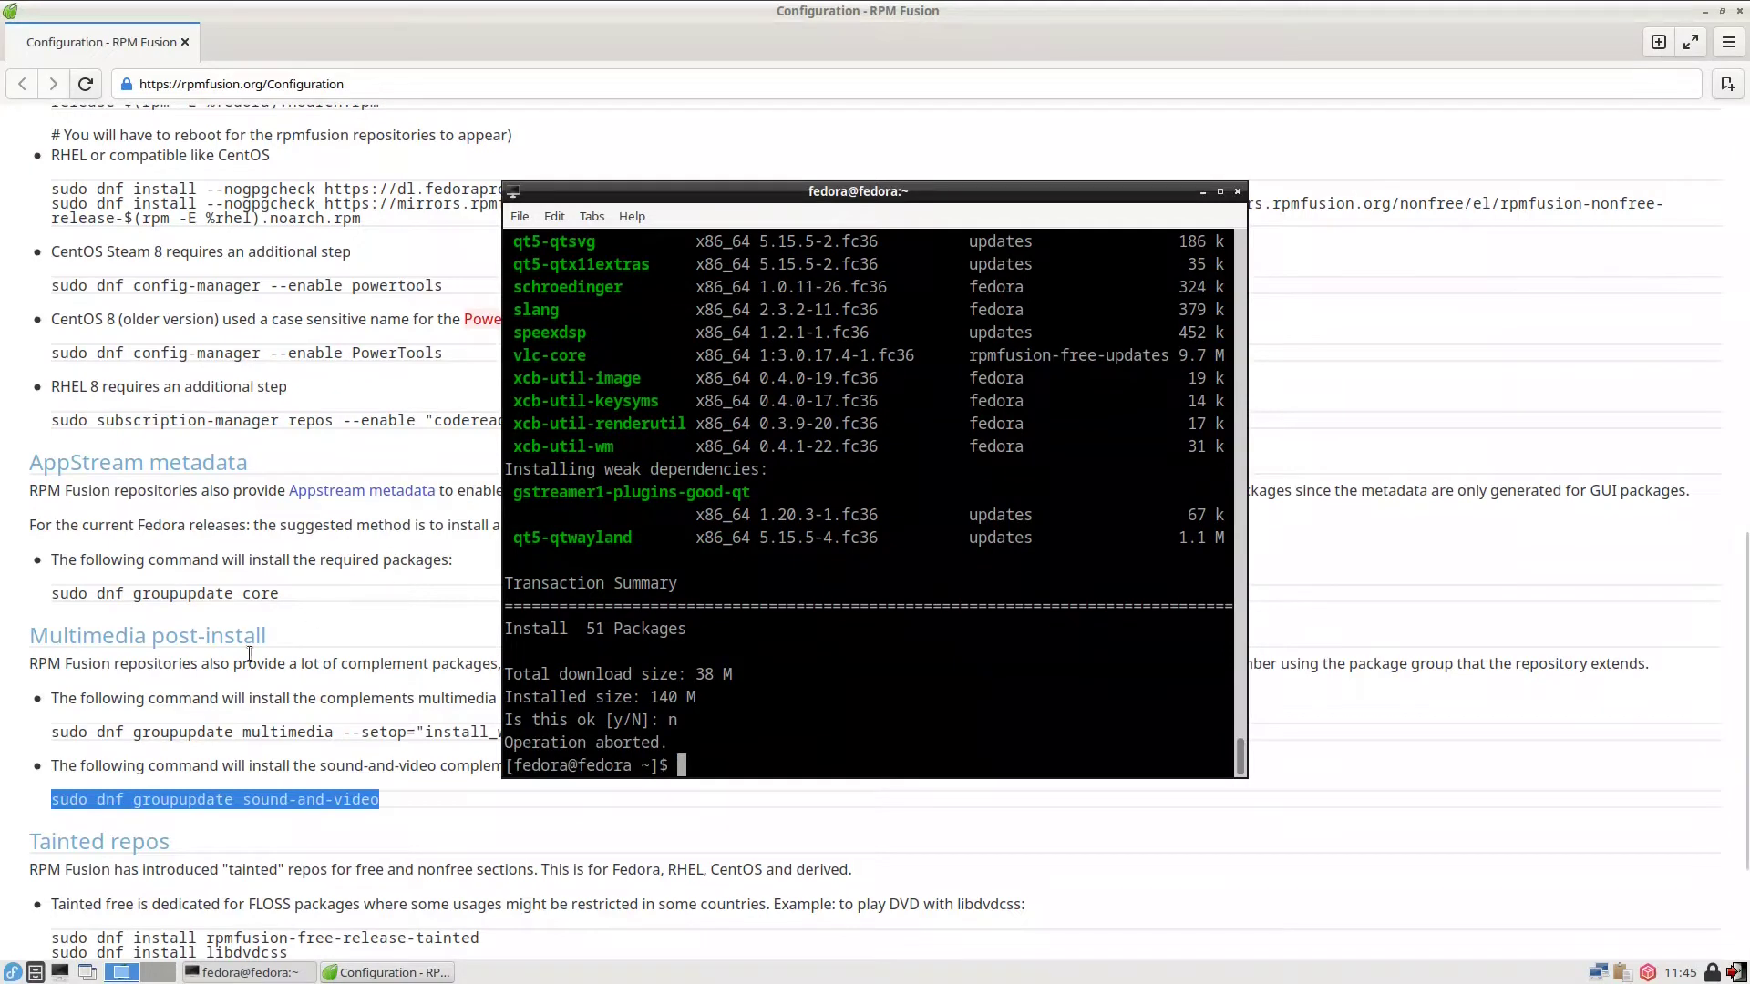
# Search for "fedora fedy" in a new web browser tab and open the Tecmint article on installing third-party software with Fedy
pyautogui.click(371, 972)
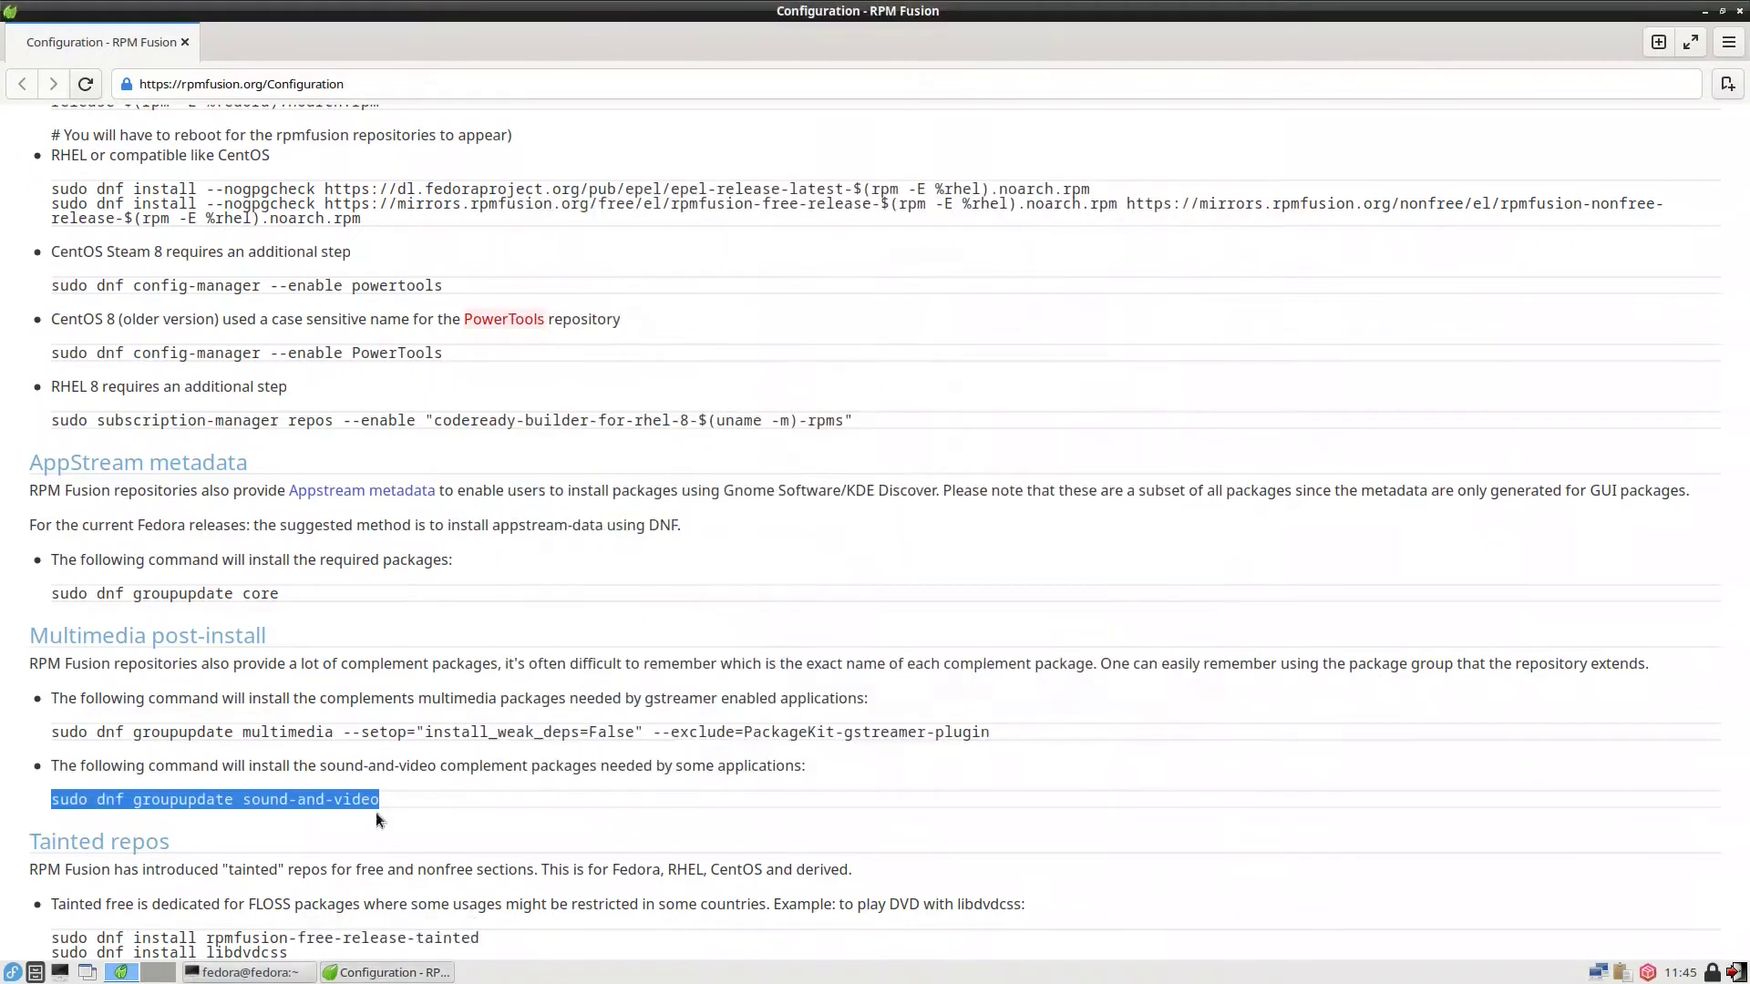
pyautogui.click(1658, 43)
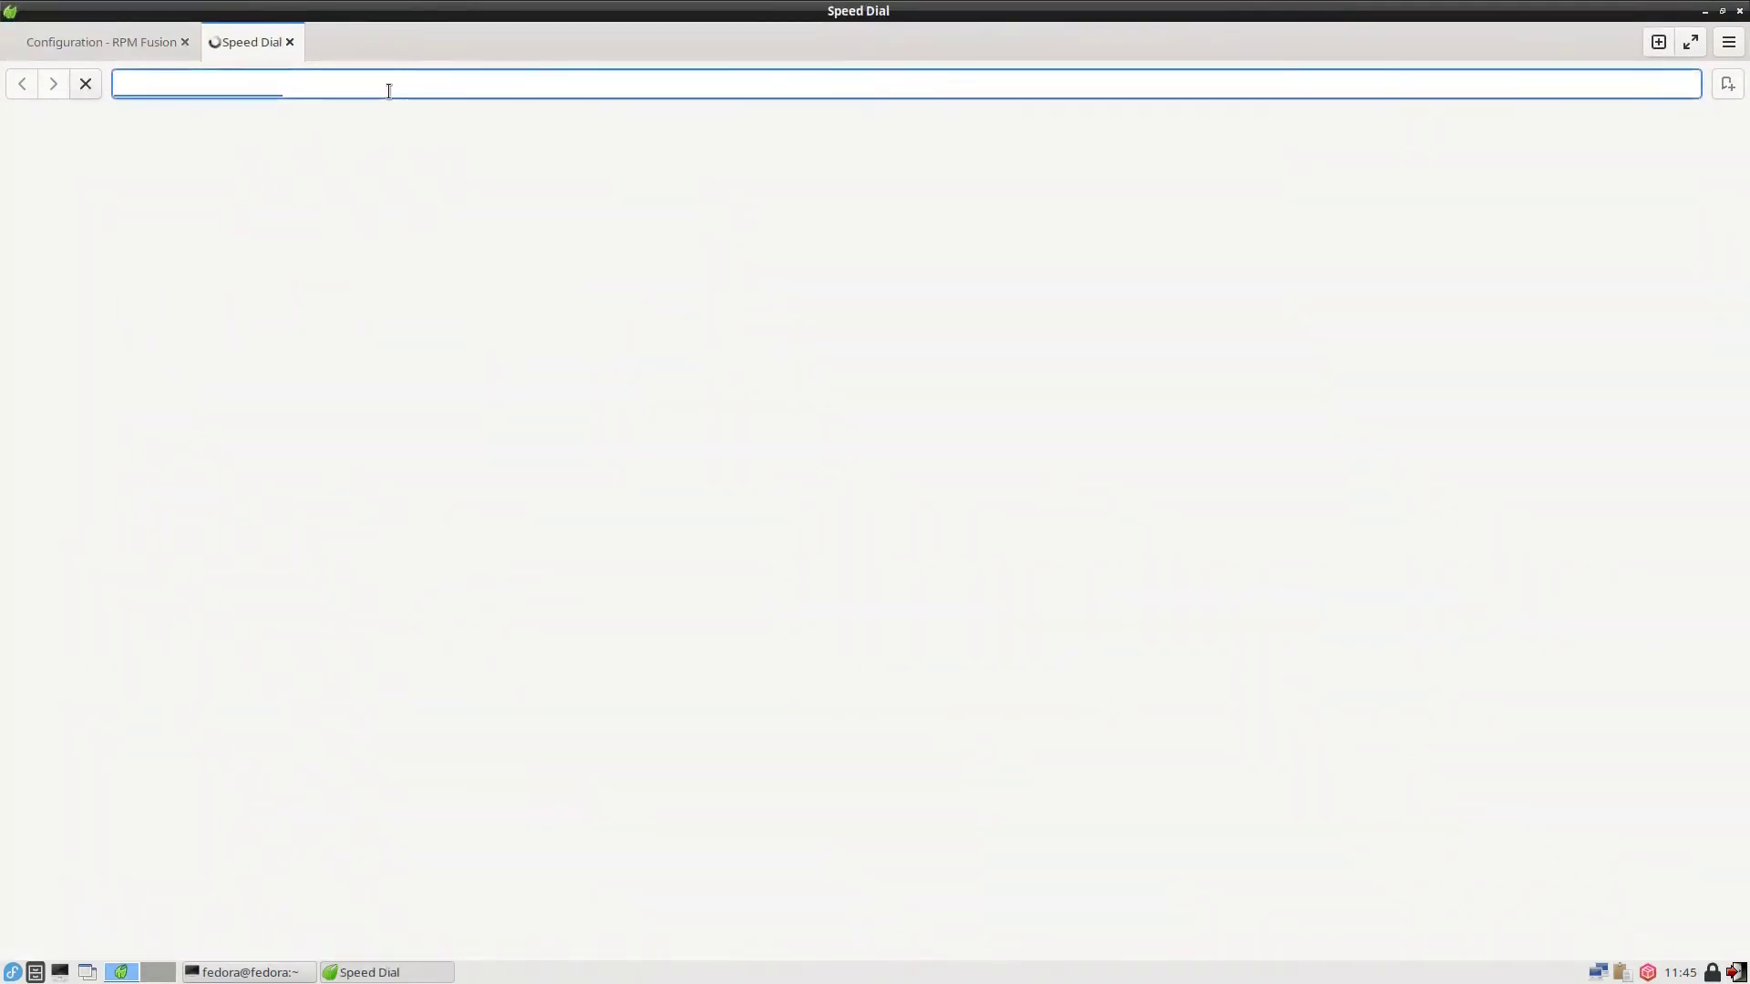
pyautogui.write('fedora')
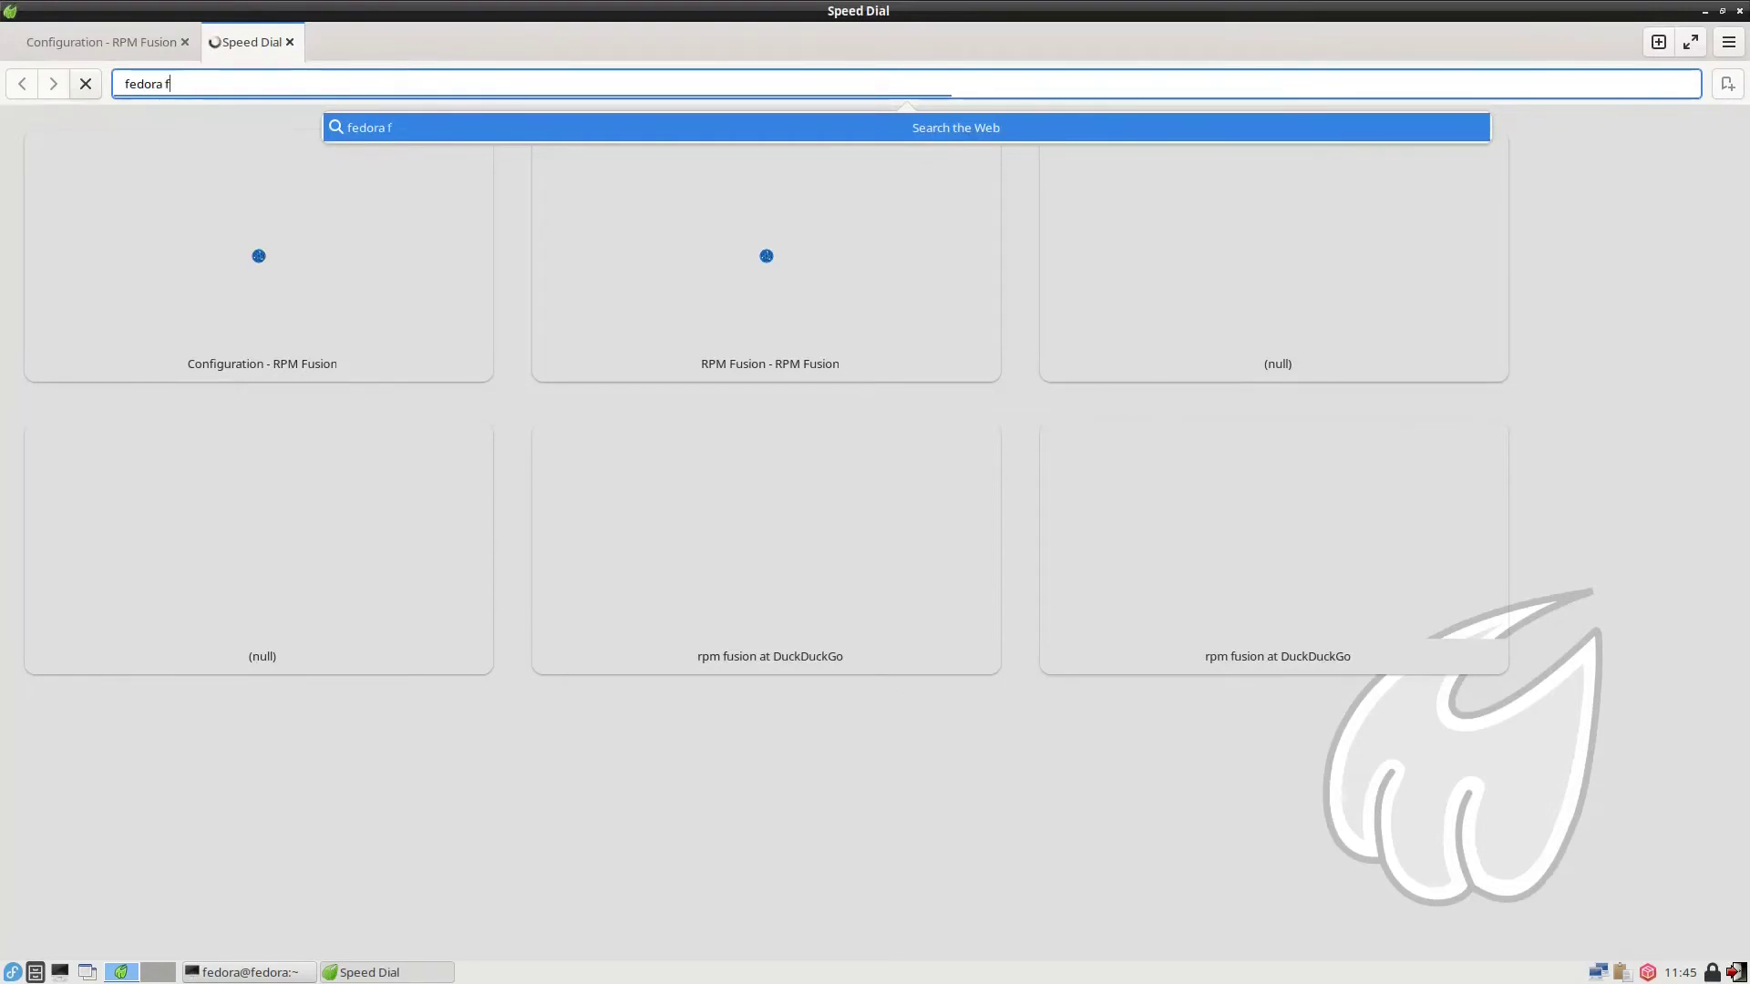
pyautogui.write(' fedy')
pyautogui.press('Return')
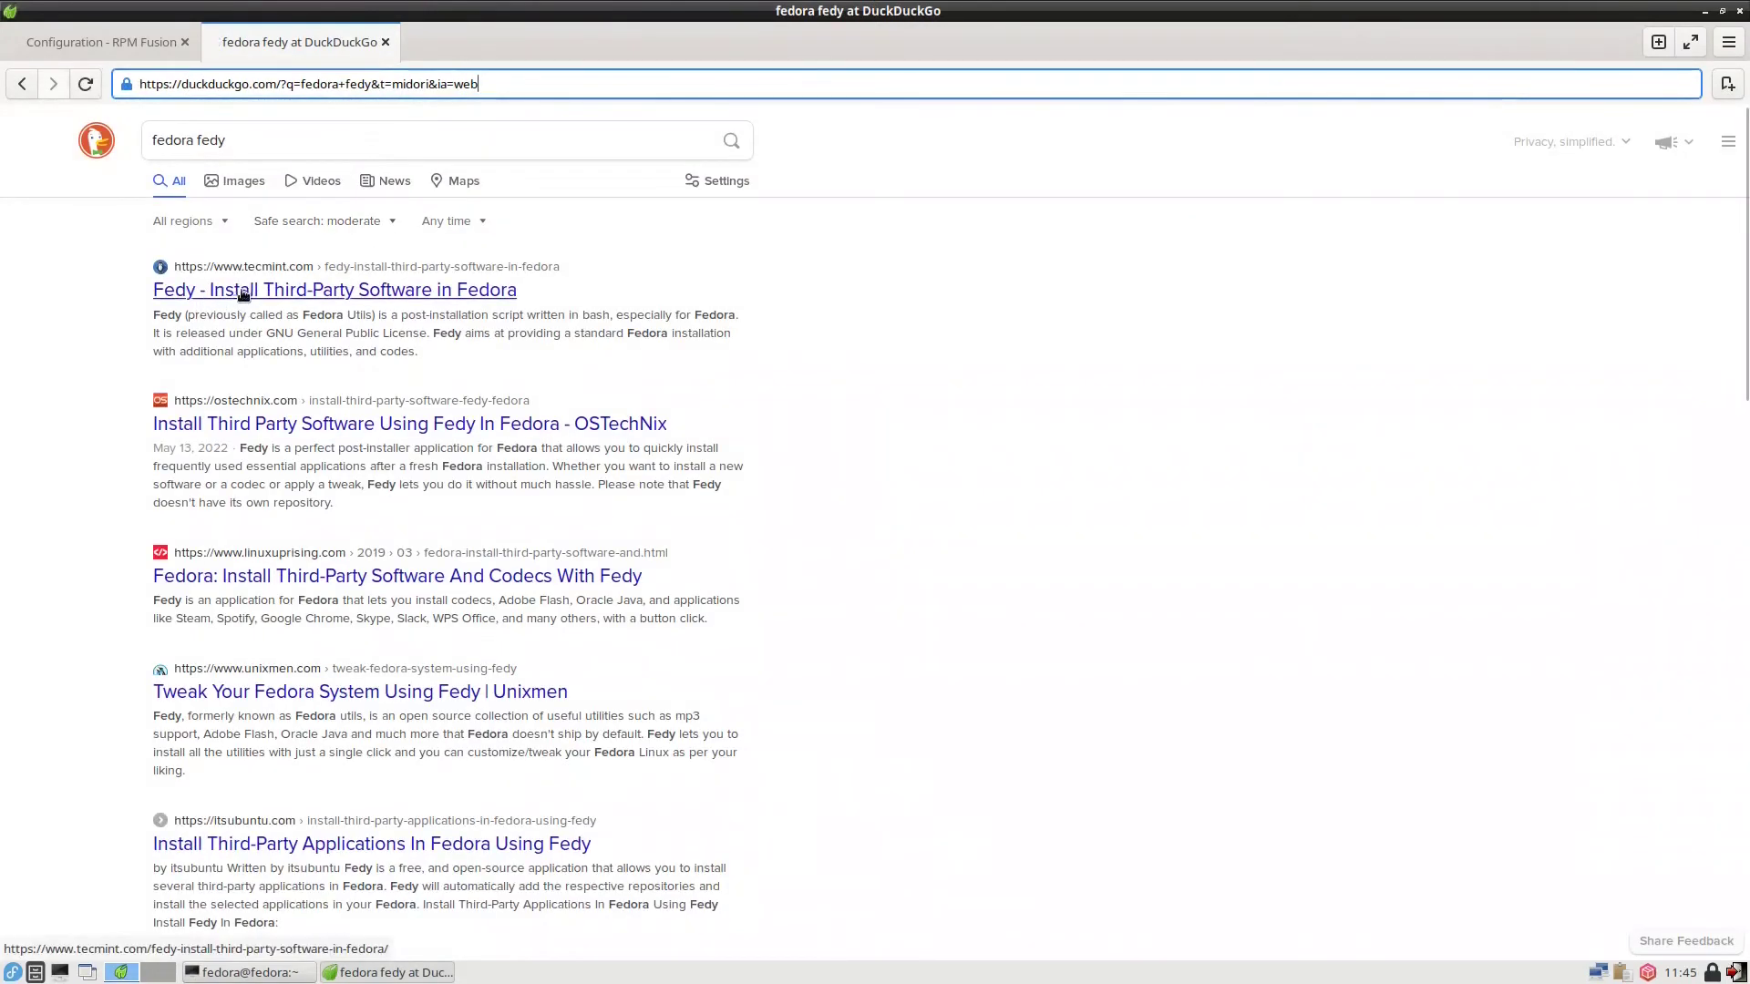
pyautogui.click(434, 294)
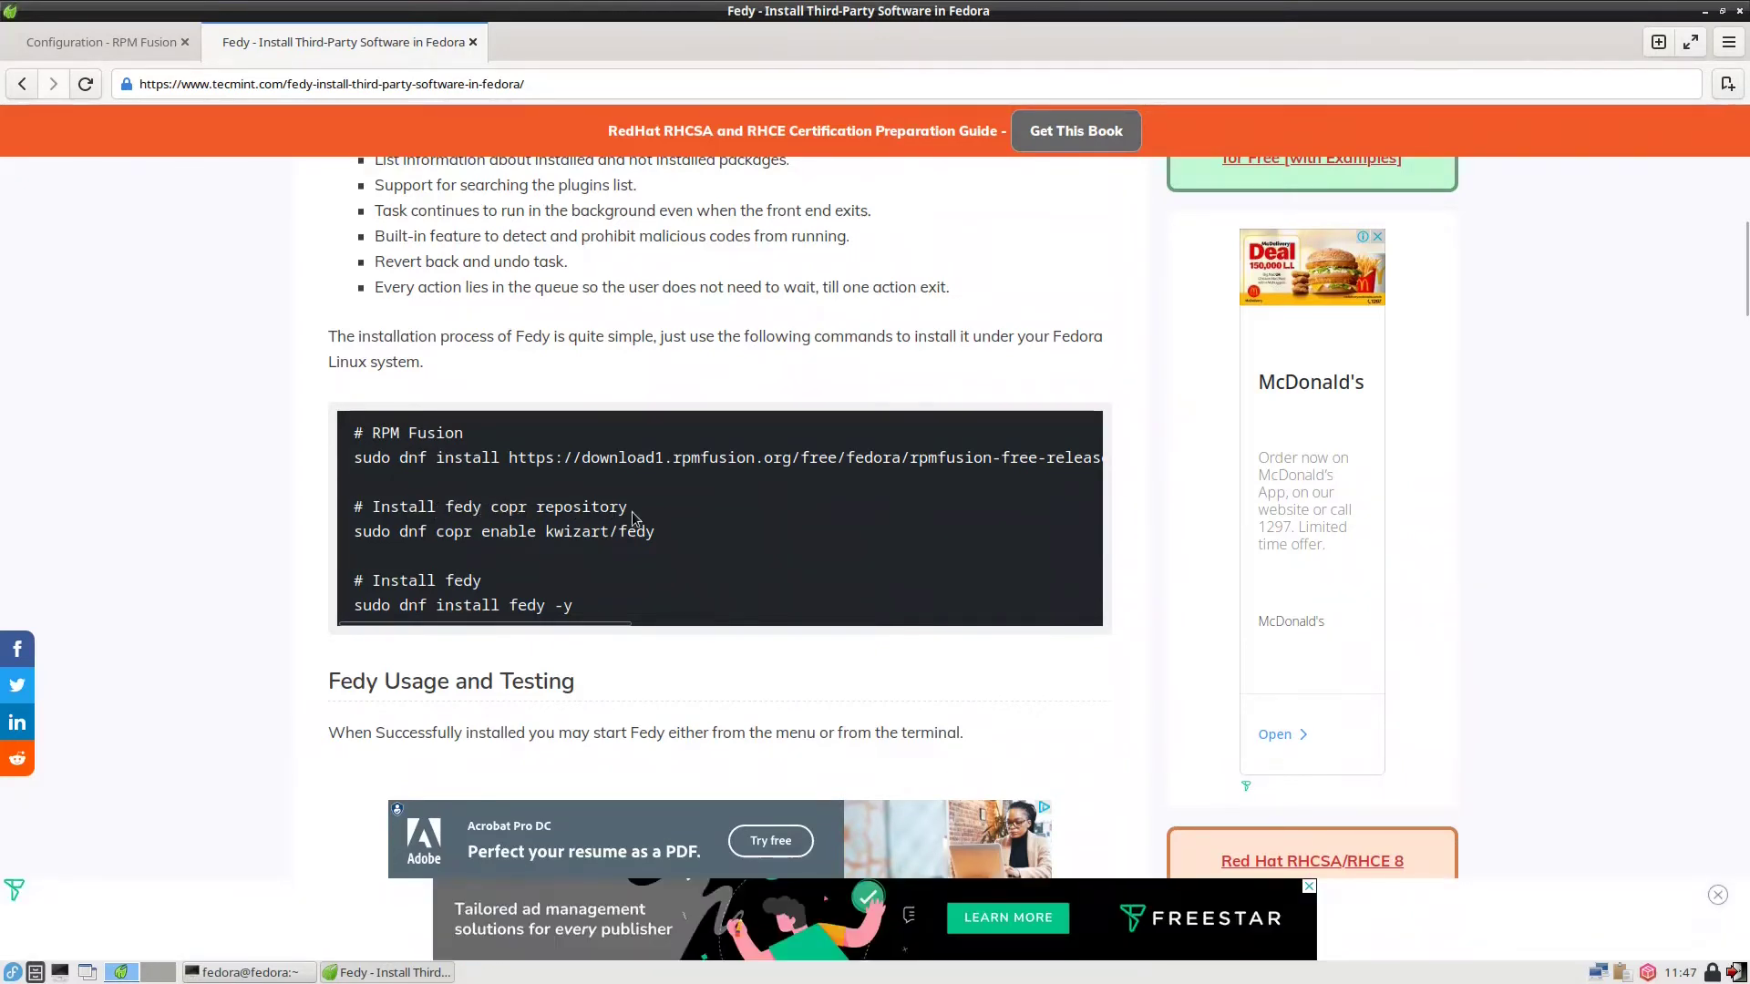
# Copy the sudo dnf copr enable kwizart/fedy command from the Tecmint article's installation commands
pyautogui.moveTo(395, 531); pyautogui.dragTo(659, 535)
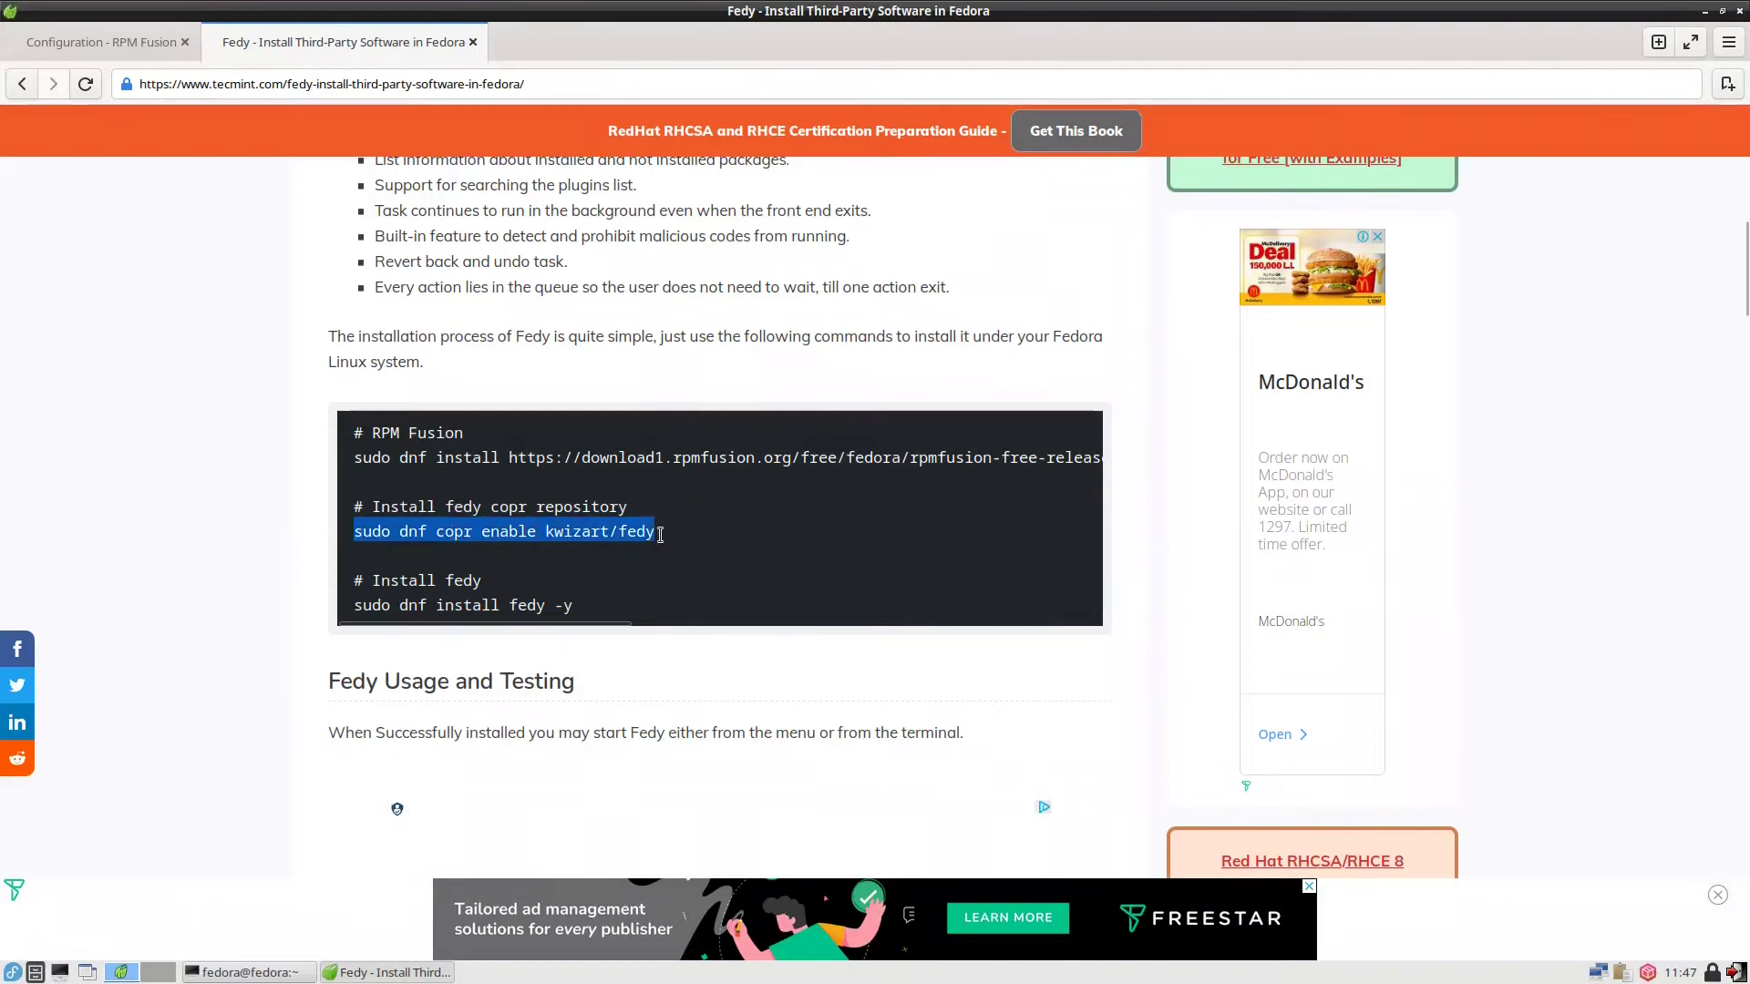
pyautogui.rightClick(624, 529)
pyautogui.click(645, 539)
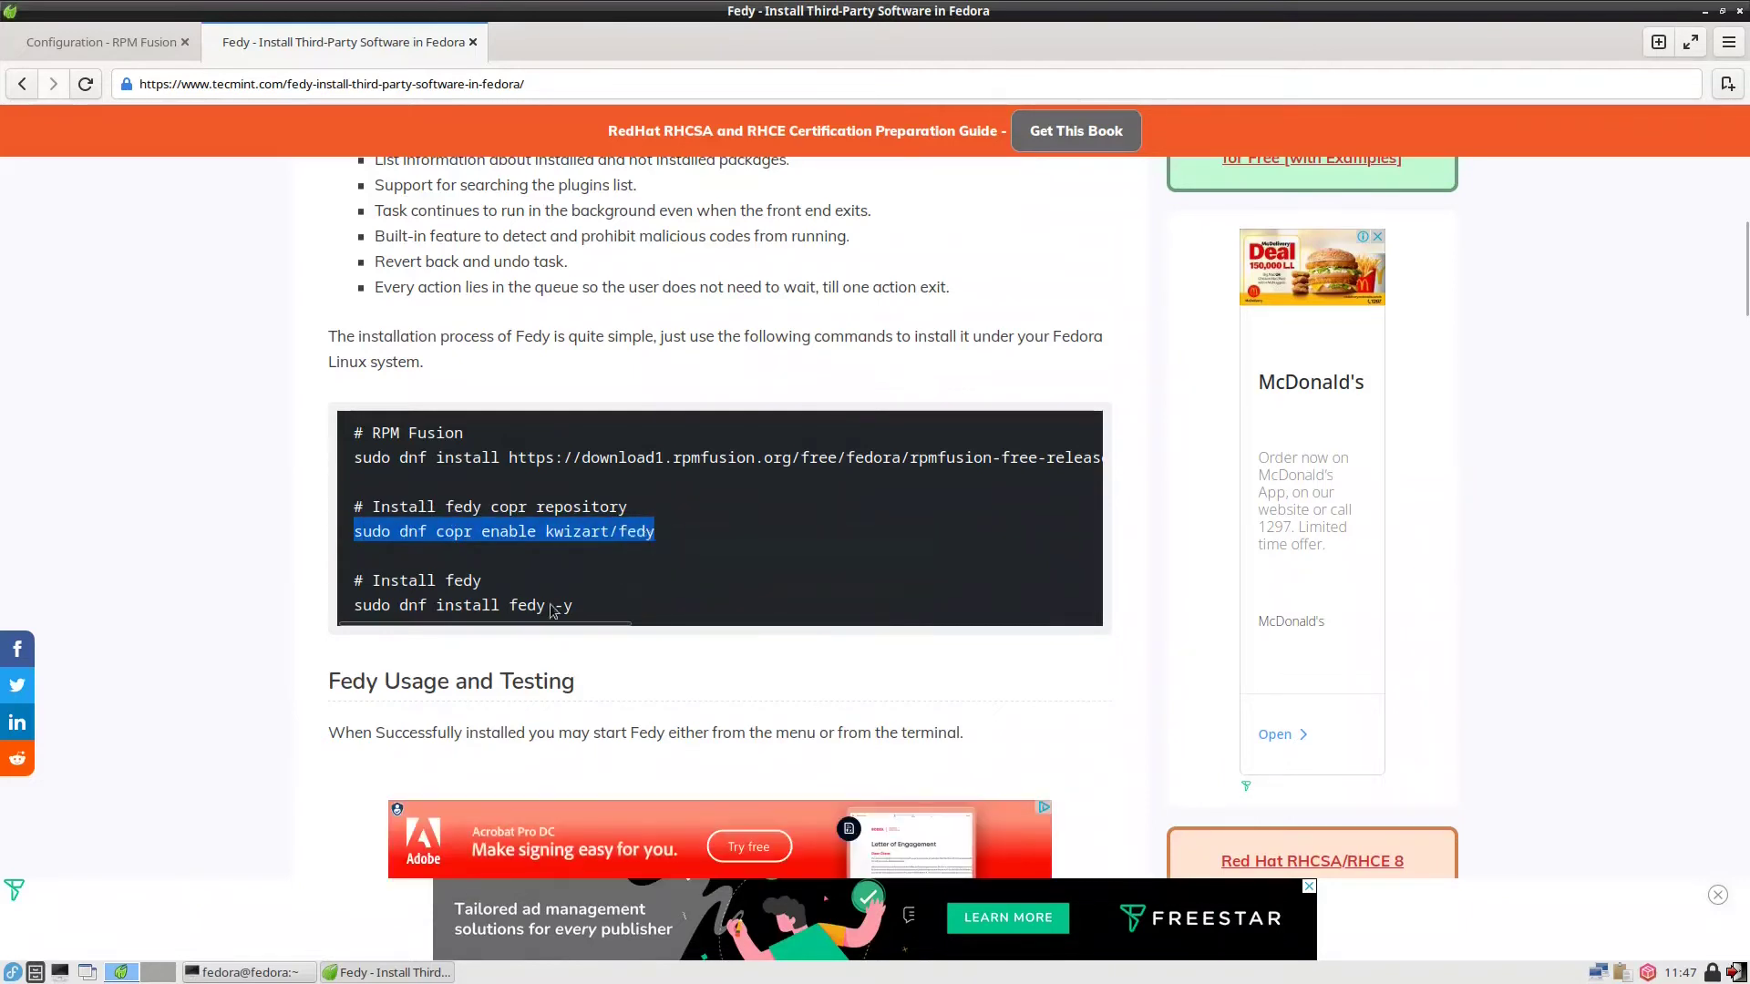
# Run the copied dnf copr enable command in the terminal and agree to enable the Fedy Copr repository with y
pyautogui.click(222, 972)
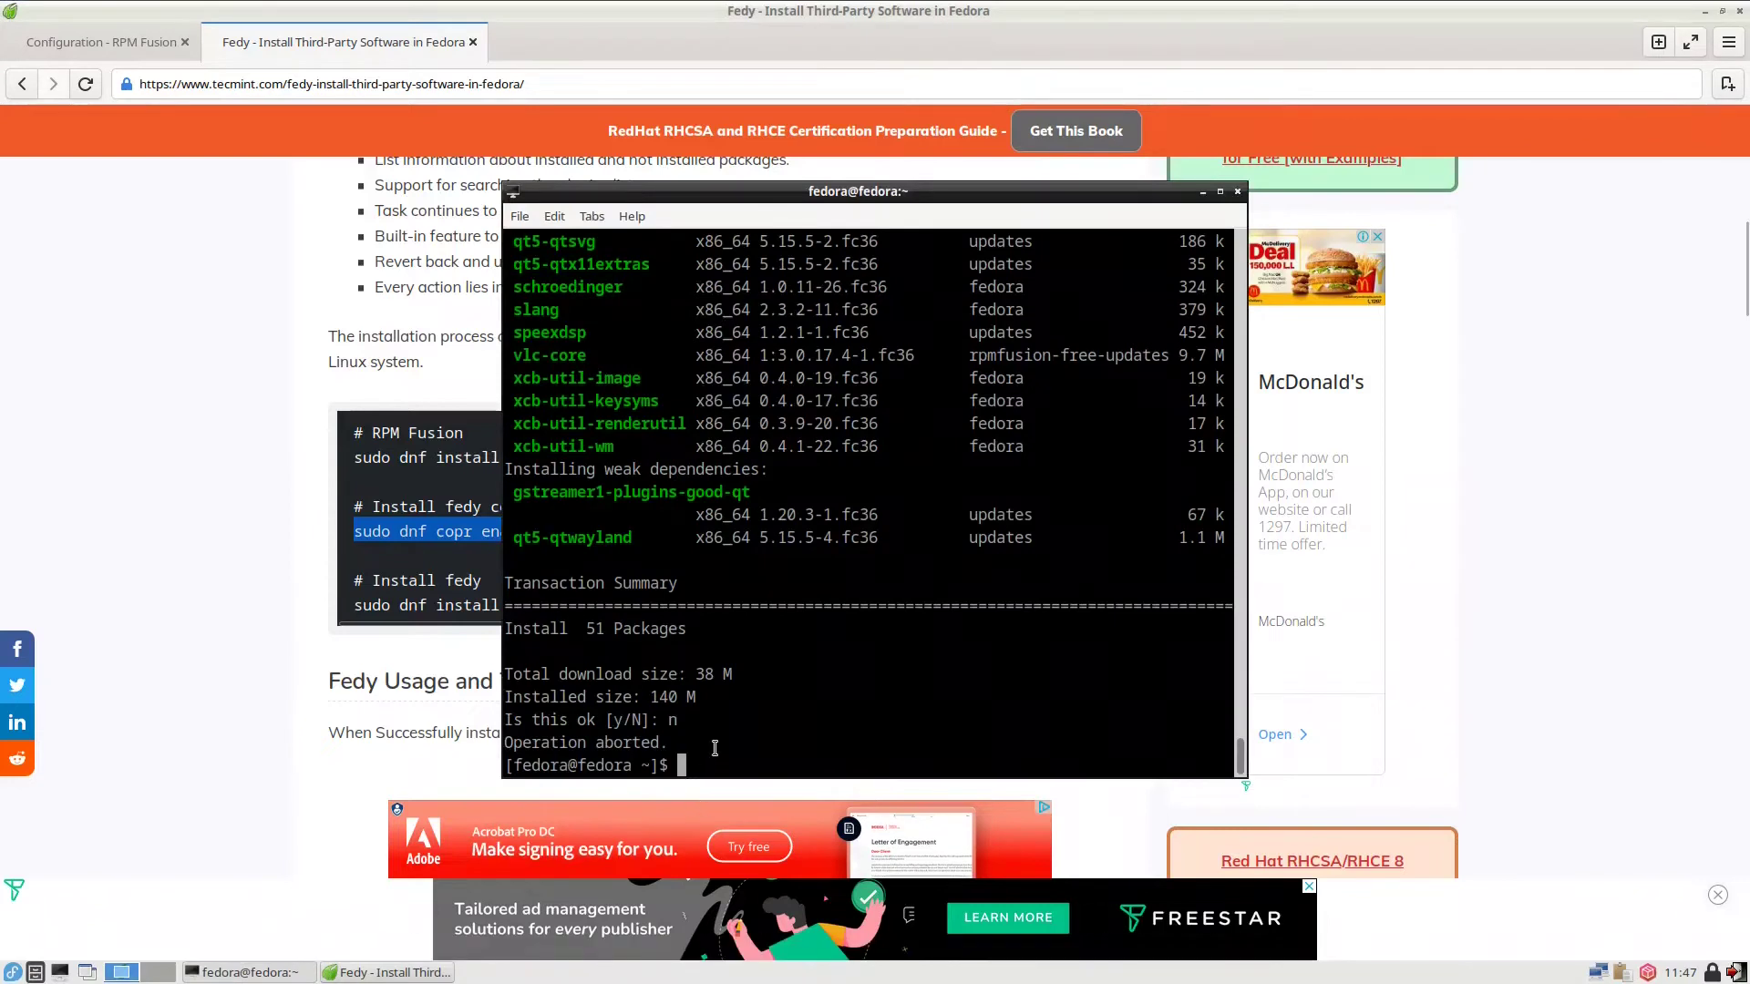
pyautogui.rightClick(718, 448)
pyautogui.click(761, 534)
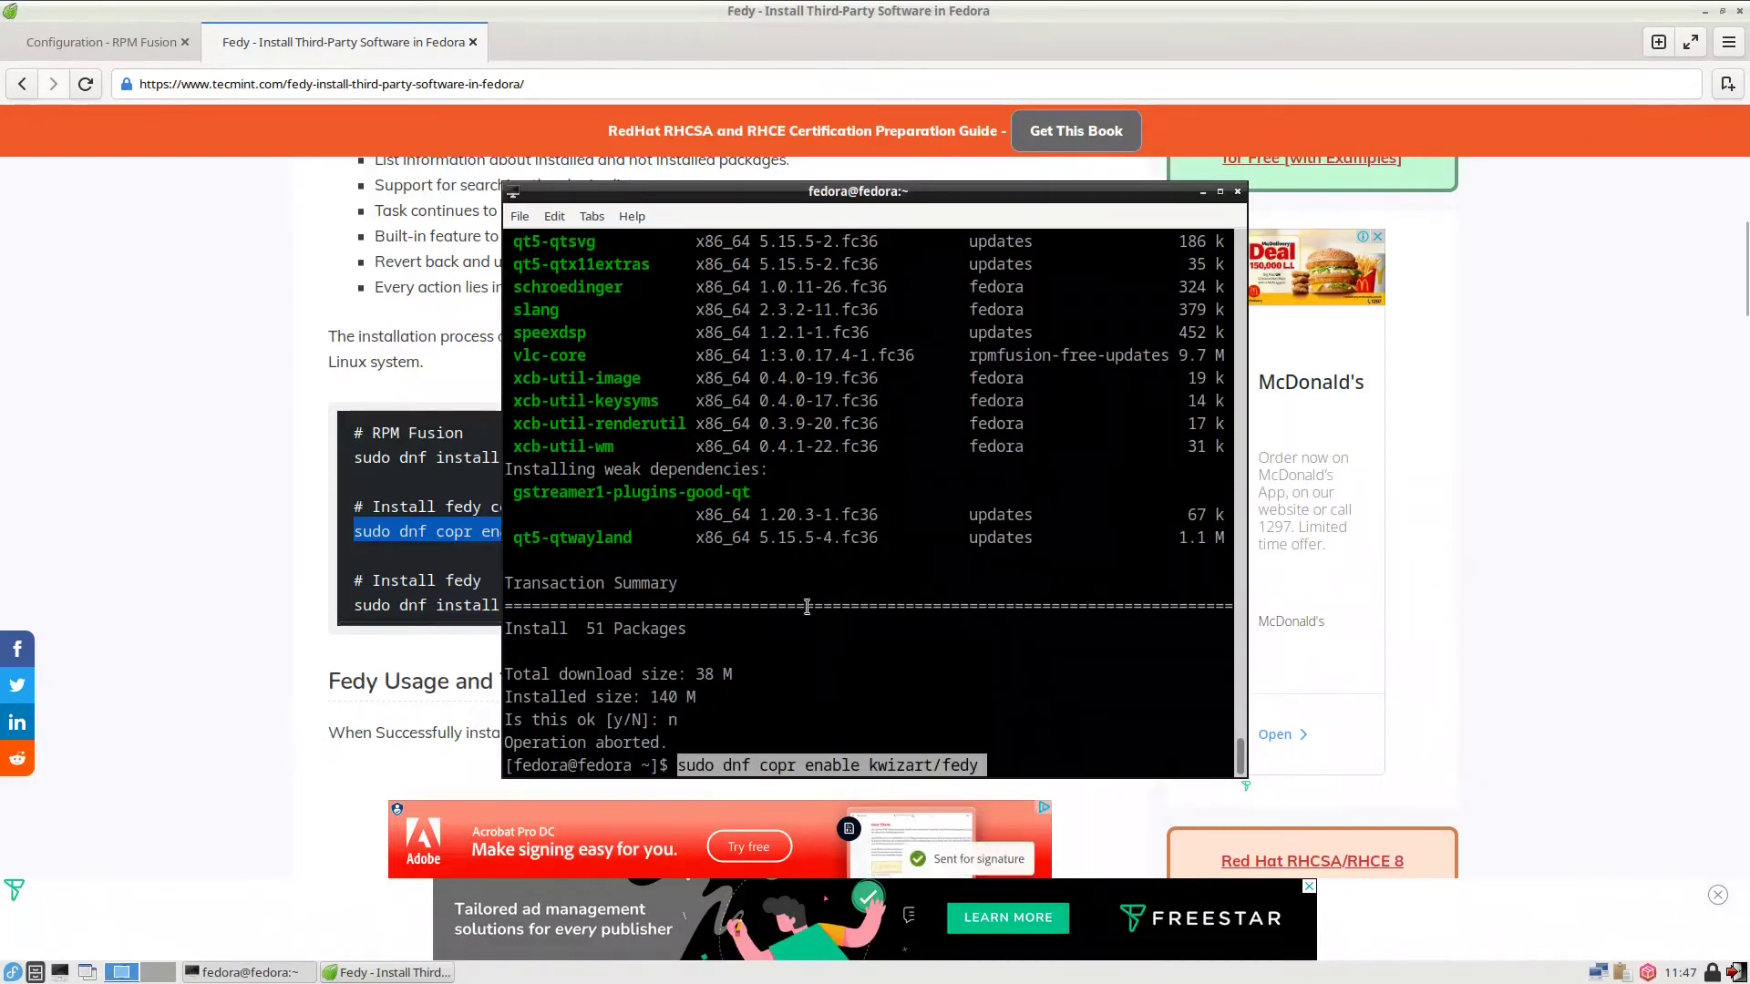
pyautogui.press('Return')
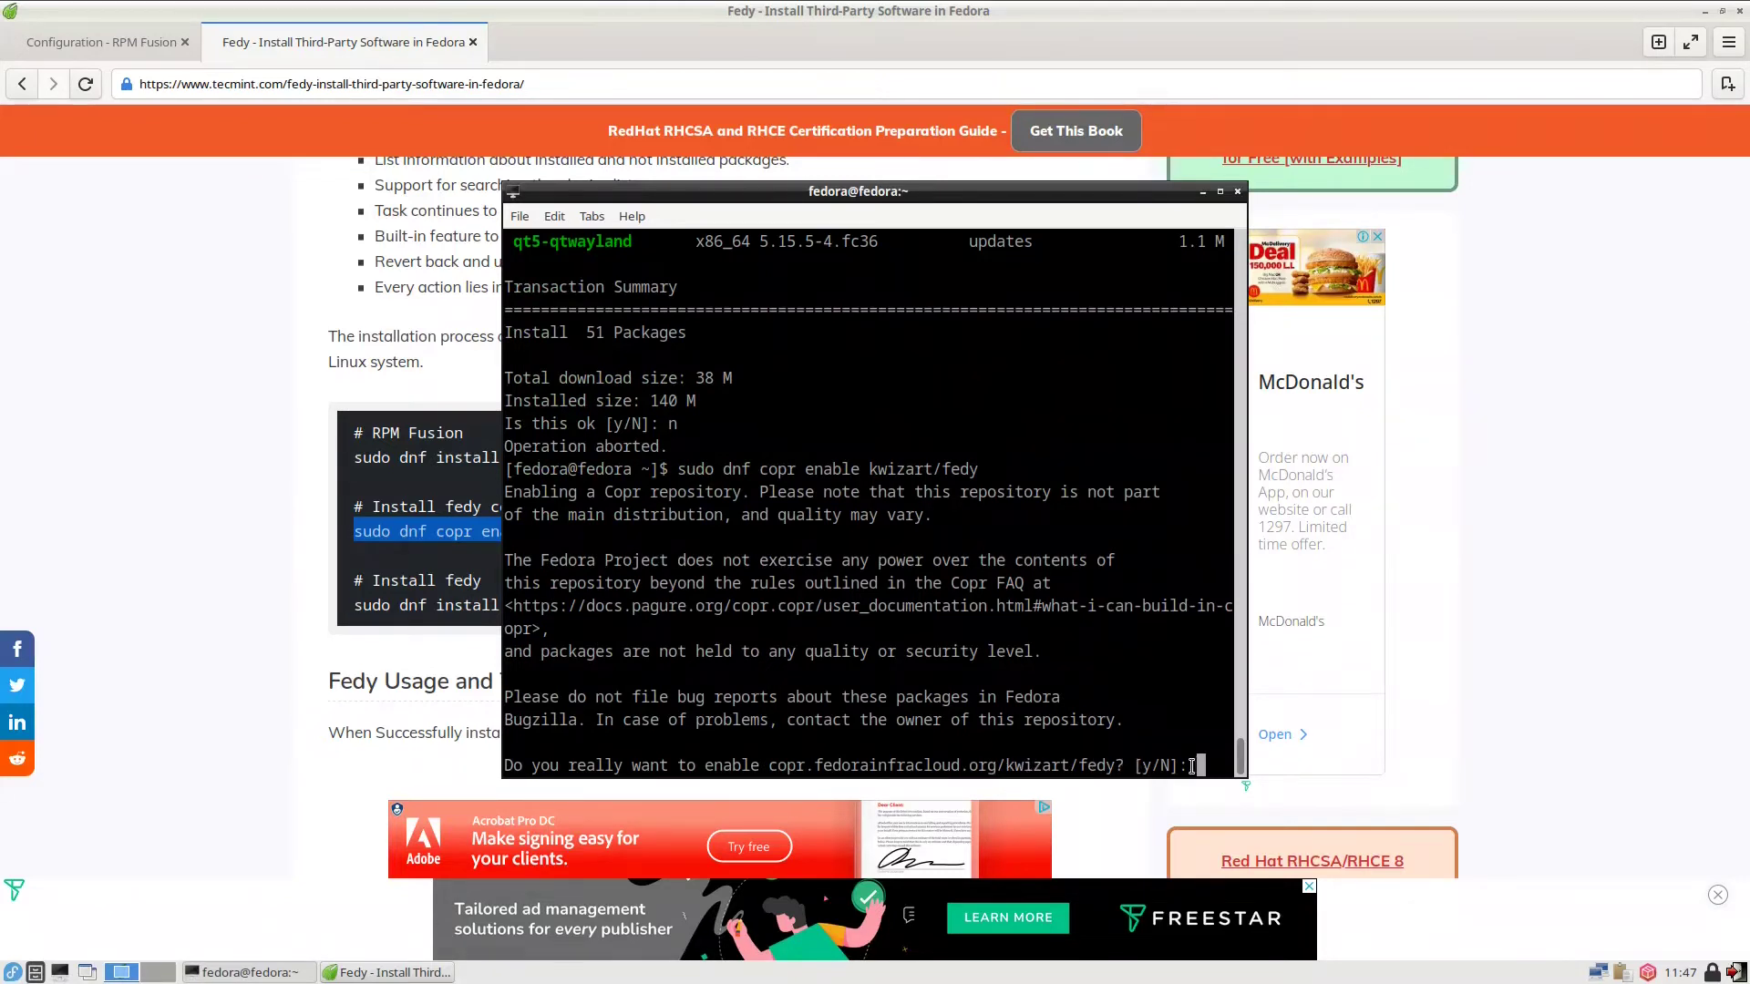
pyautogui.write('y')
pyautogui.press('Return')
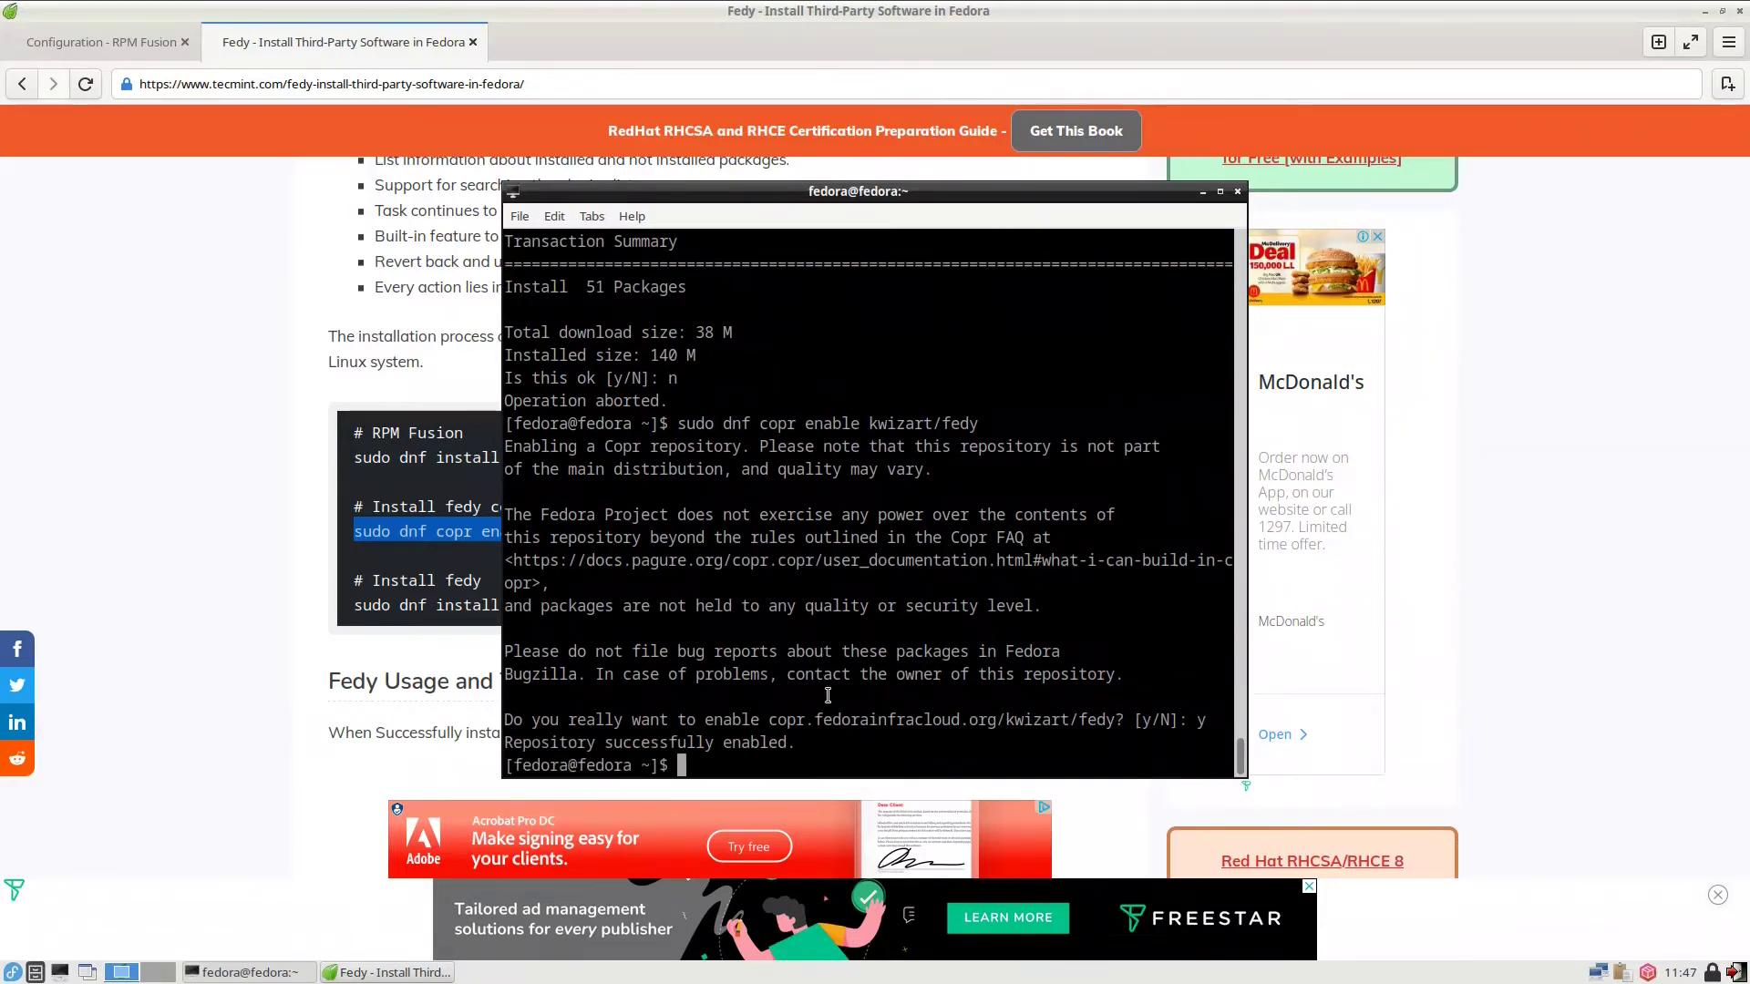
# Run sudo dnf install fedy, accepting both the transaction and the GPG key import with y
pyautogui.write('sudo dnf install fedy')
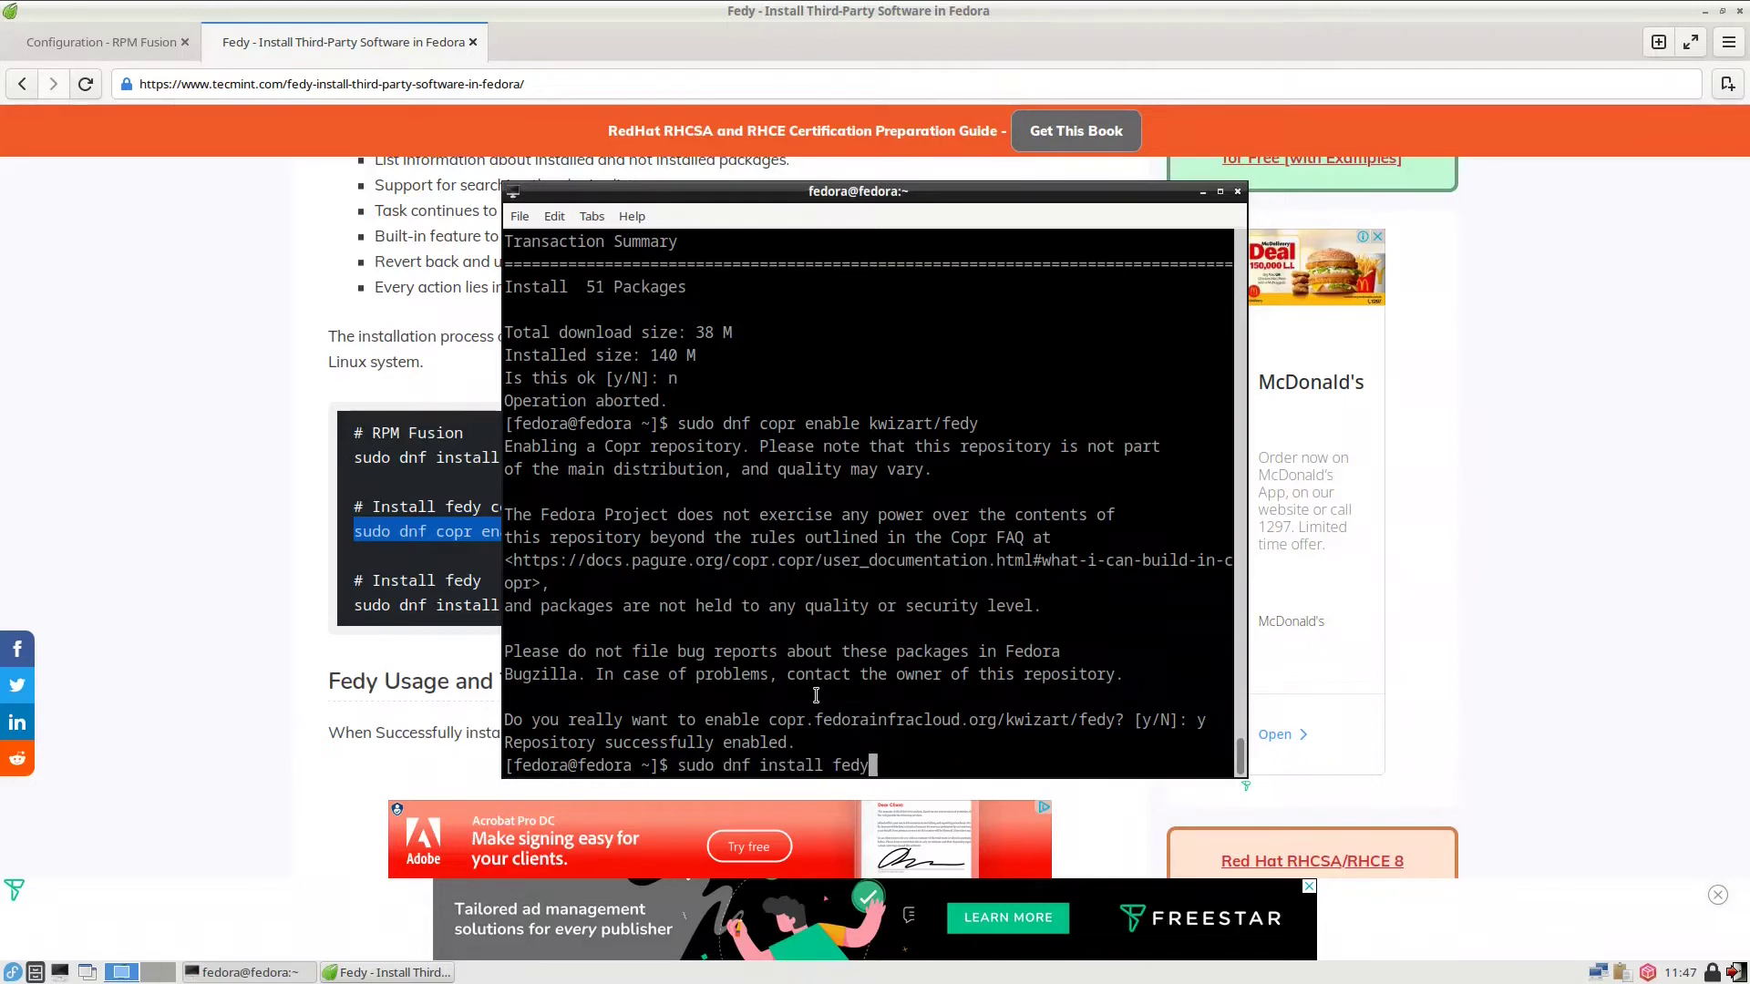
pyautogui.press('Return')
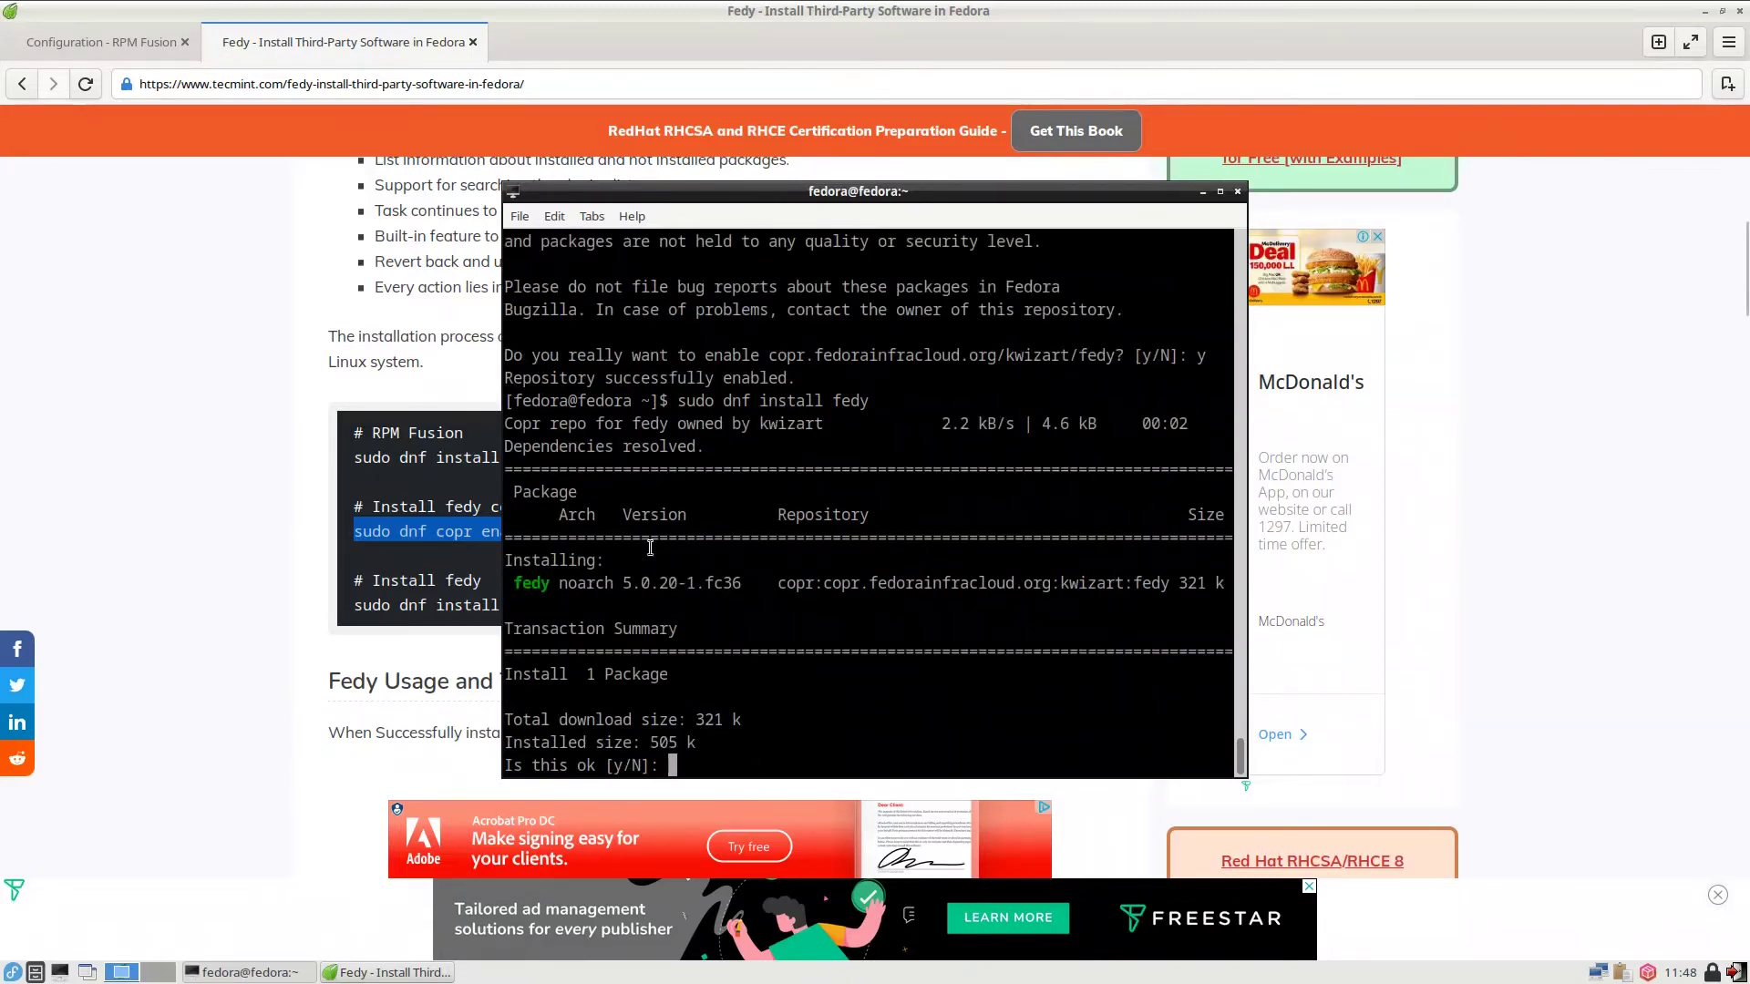
pyautogui.write('y')
pyautogui.press('Return')
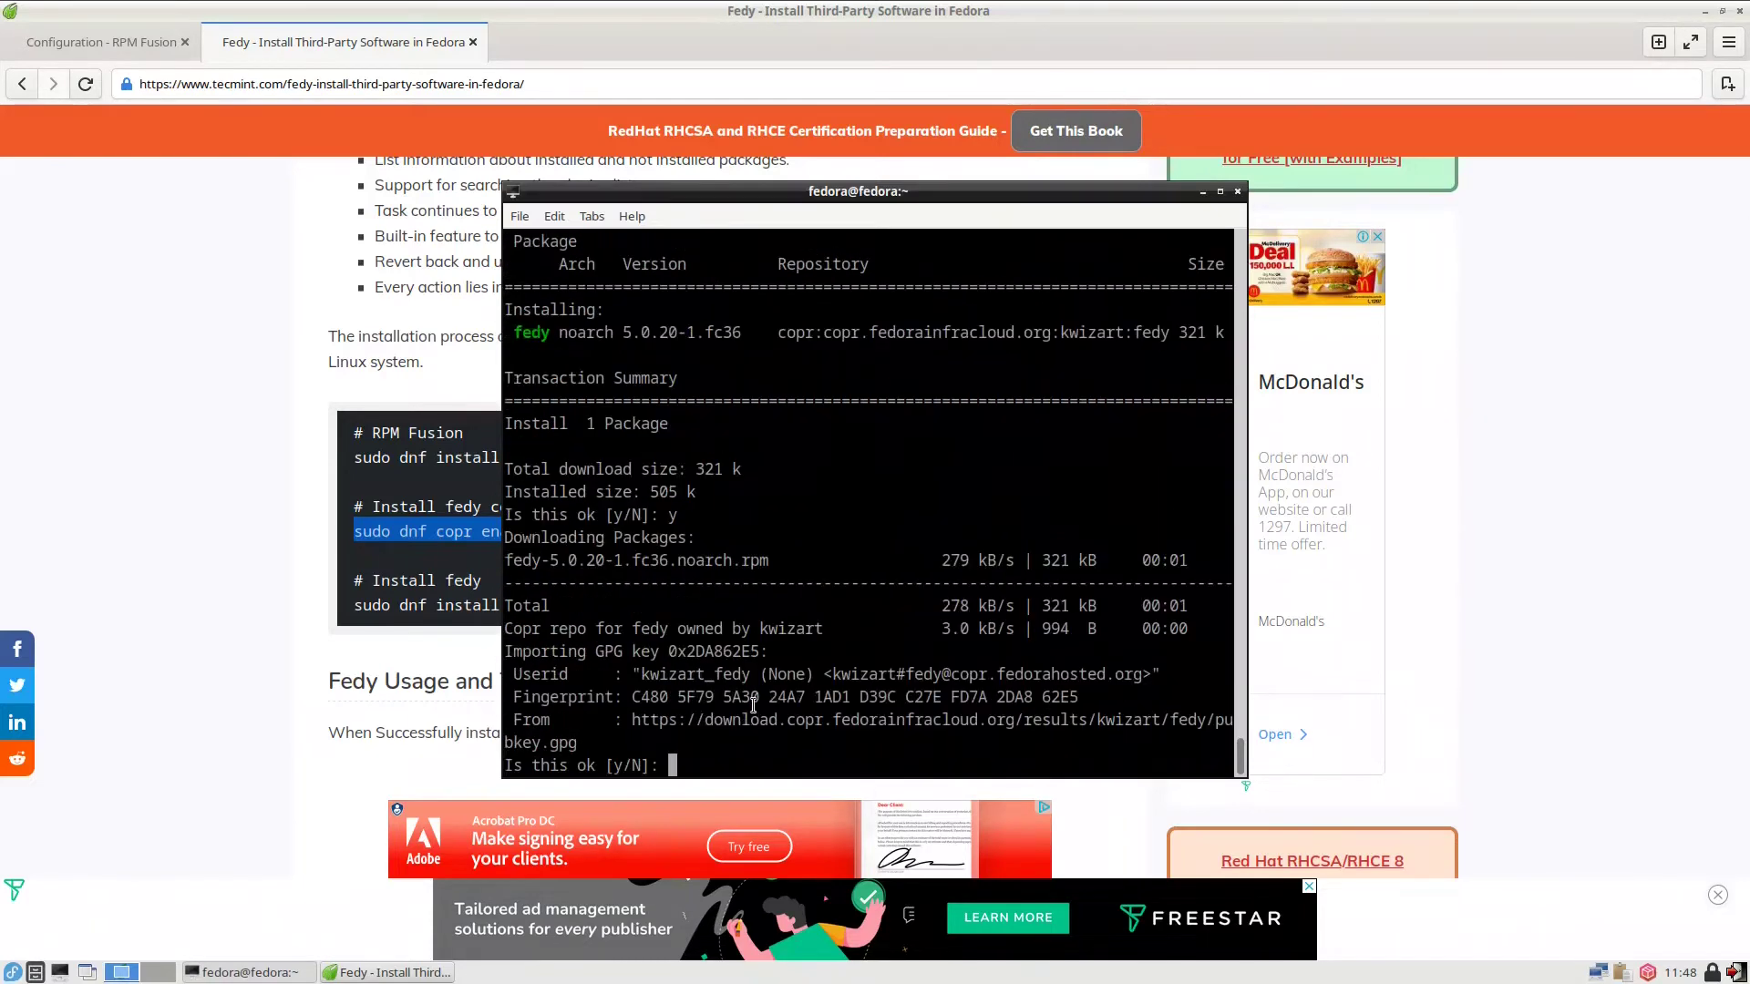
pyautogui.write('y')
pyautogui.press('Return')
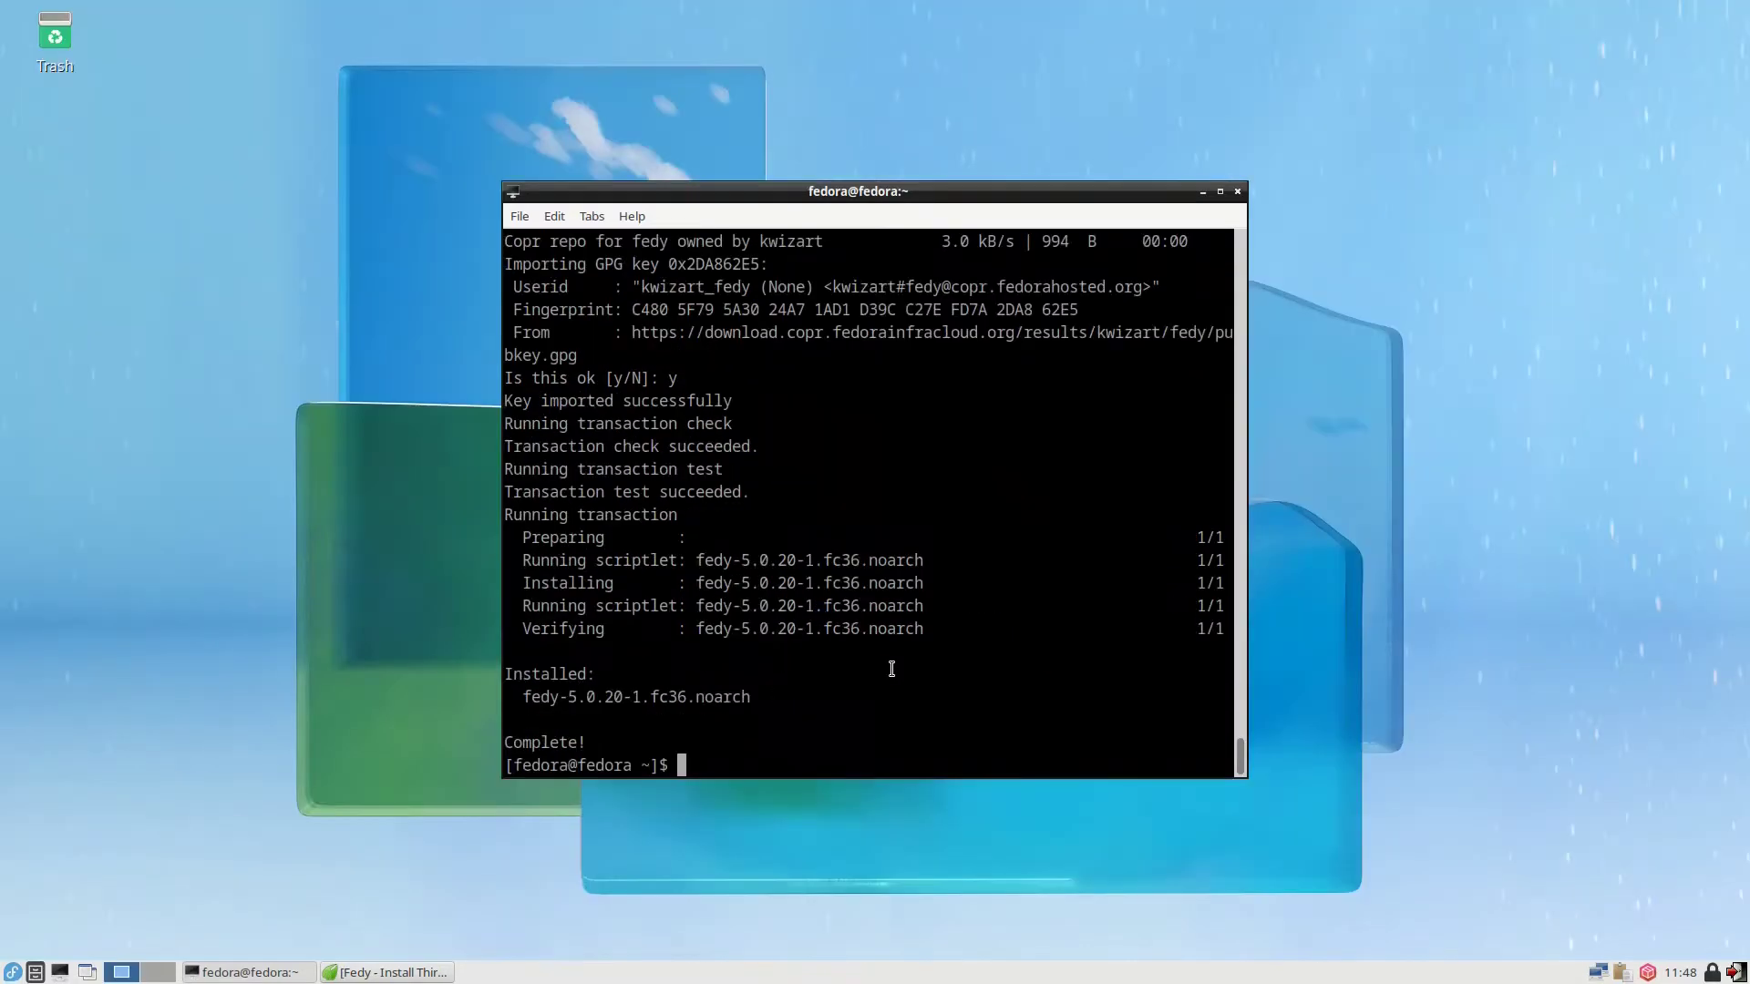
# Launch Fedy with the fedy command and look through its categories from Development Tools to Utilities
pyautogui.write('fedy')
pyautogui.press('Return')
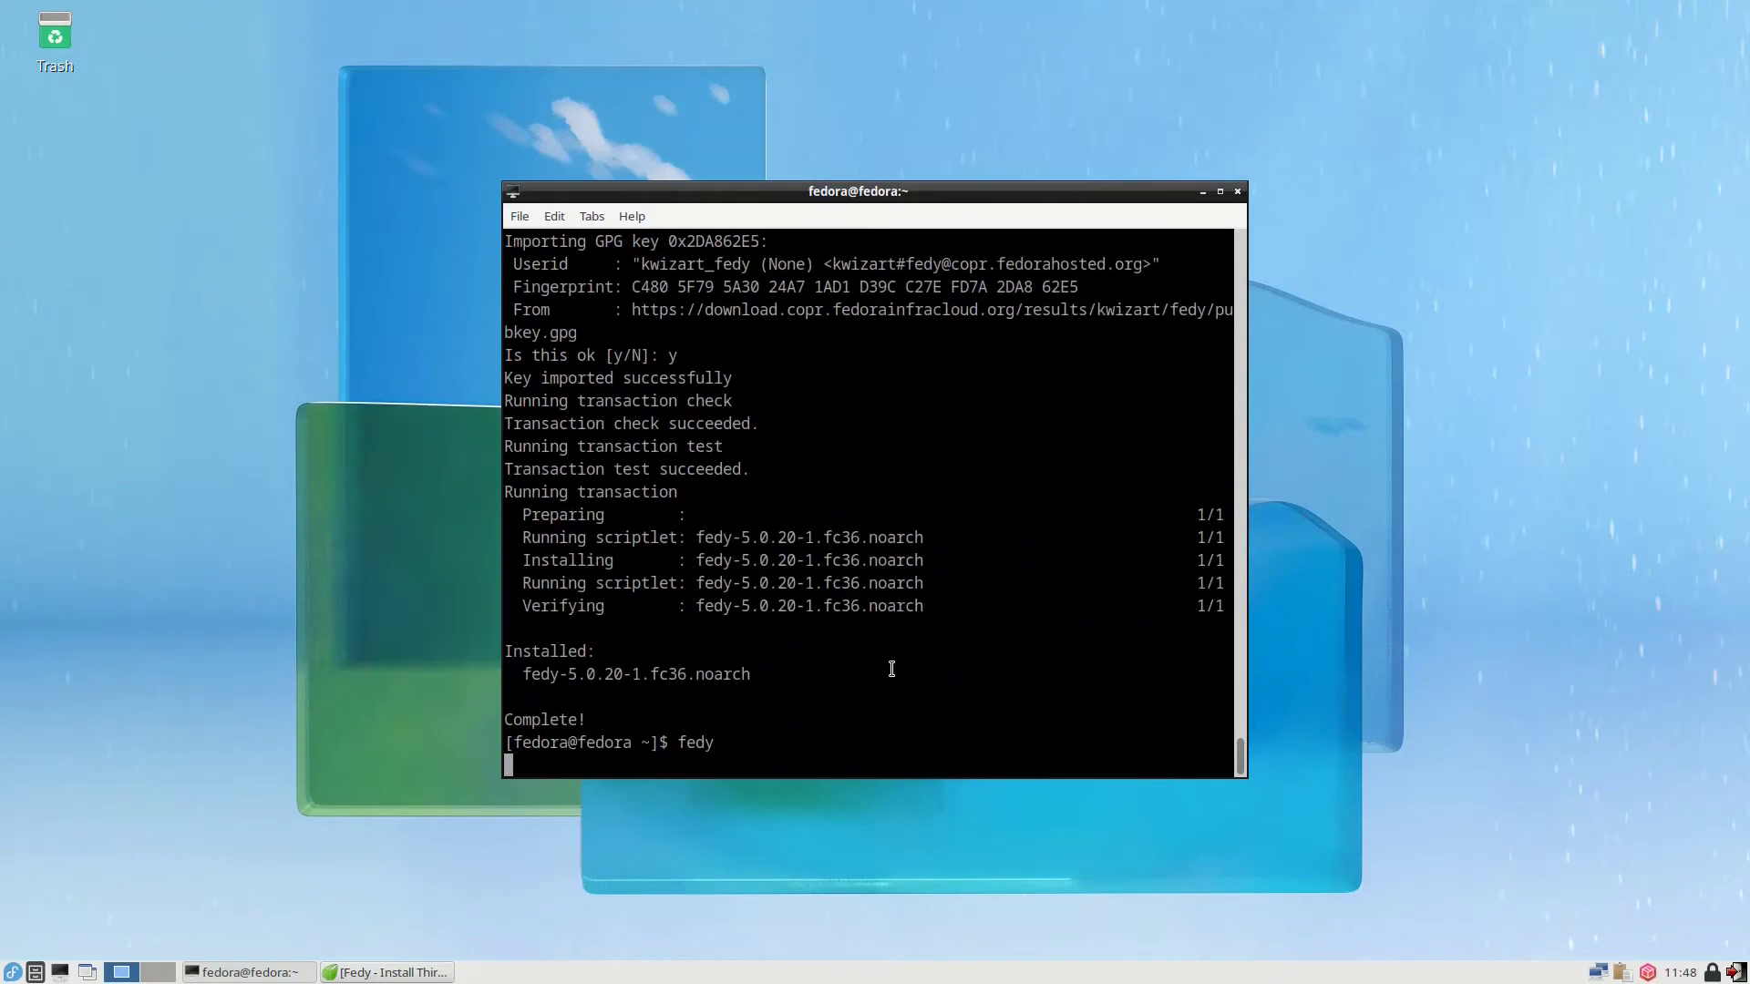
pyautogui.click(1201, 192)
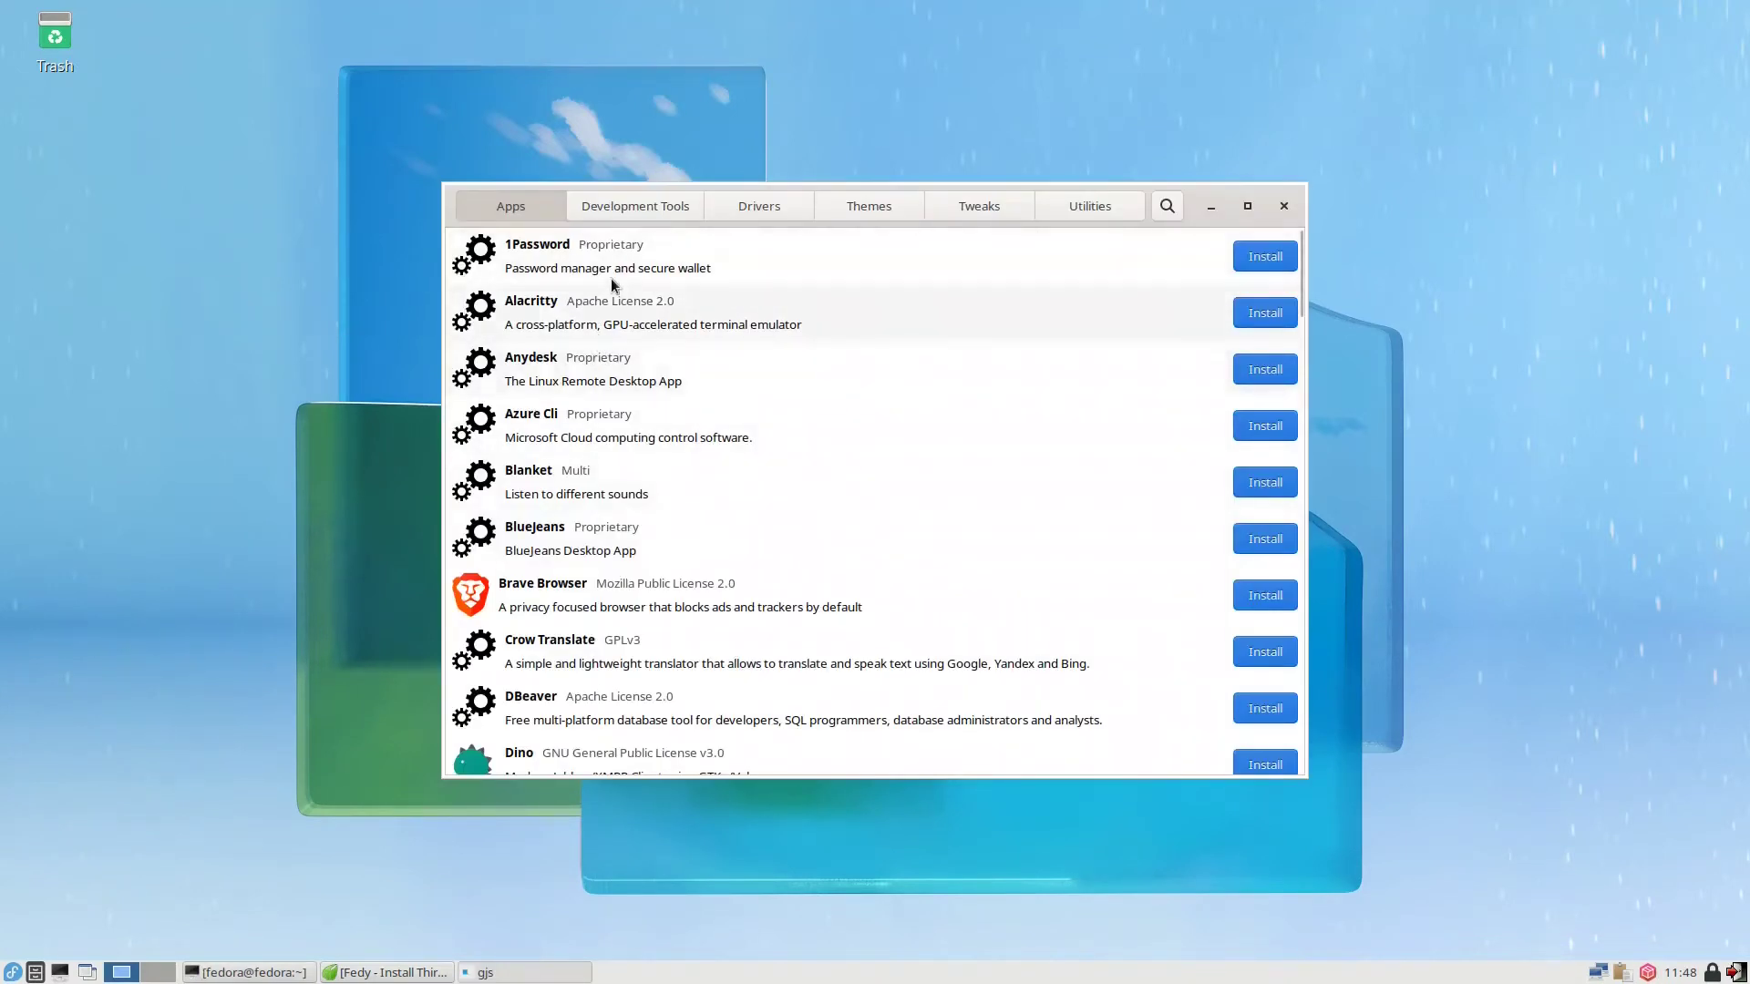
pyautogui.click(669, 204)
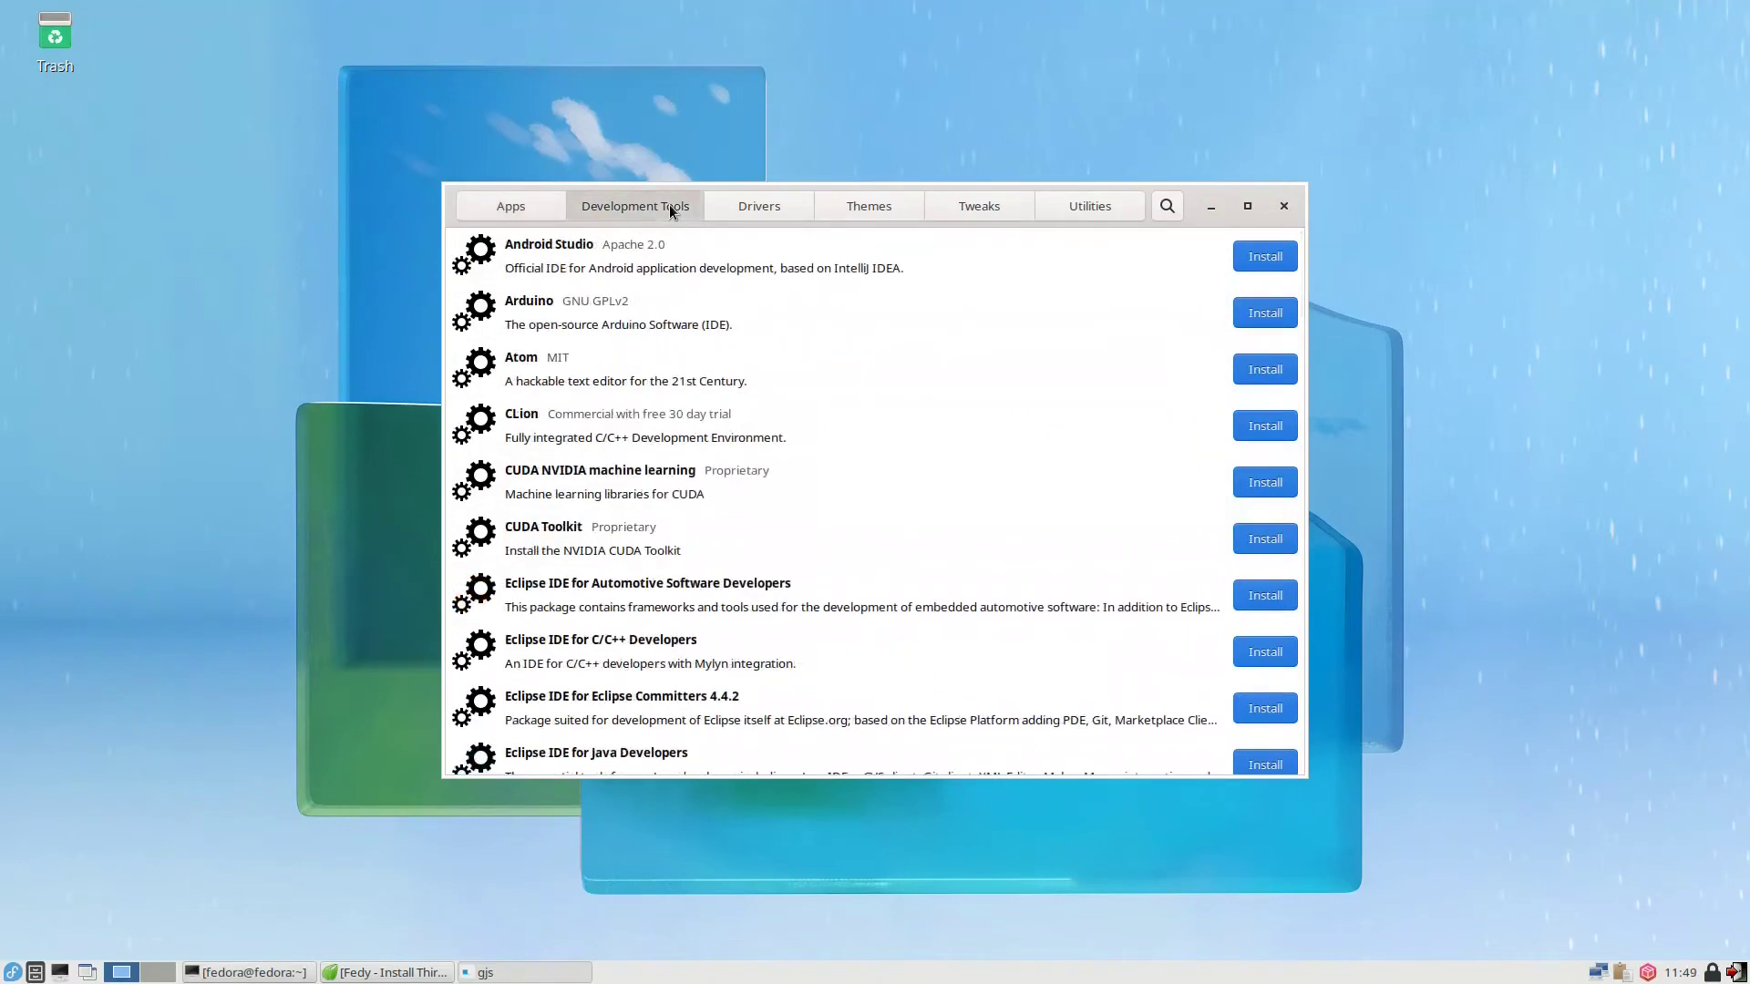
pyautogui.click(756, 206)
pyautogui.click(865, 206)
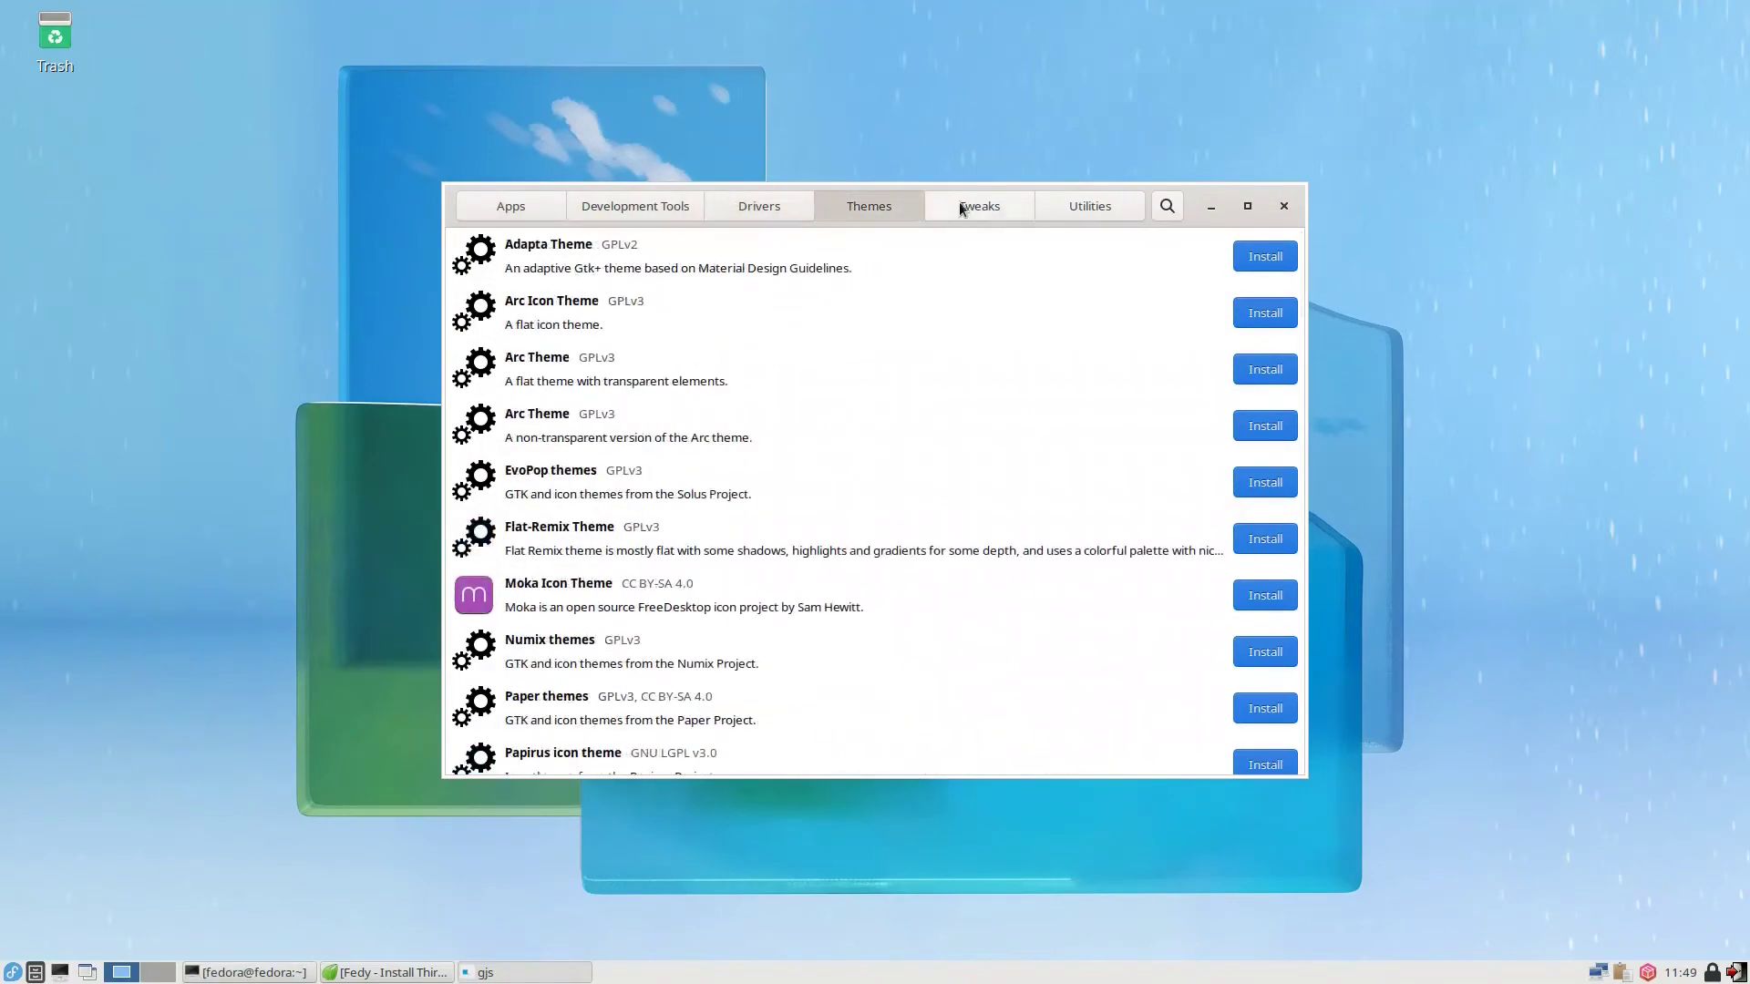
pyautogui.click(984, 206)
pyautogui.click(1086, 208)
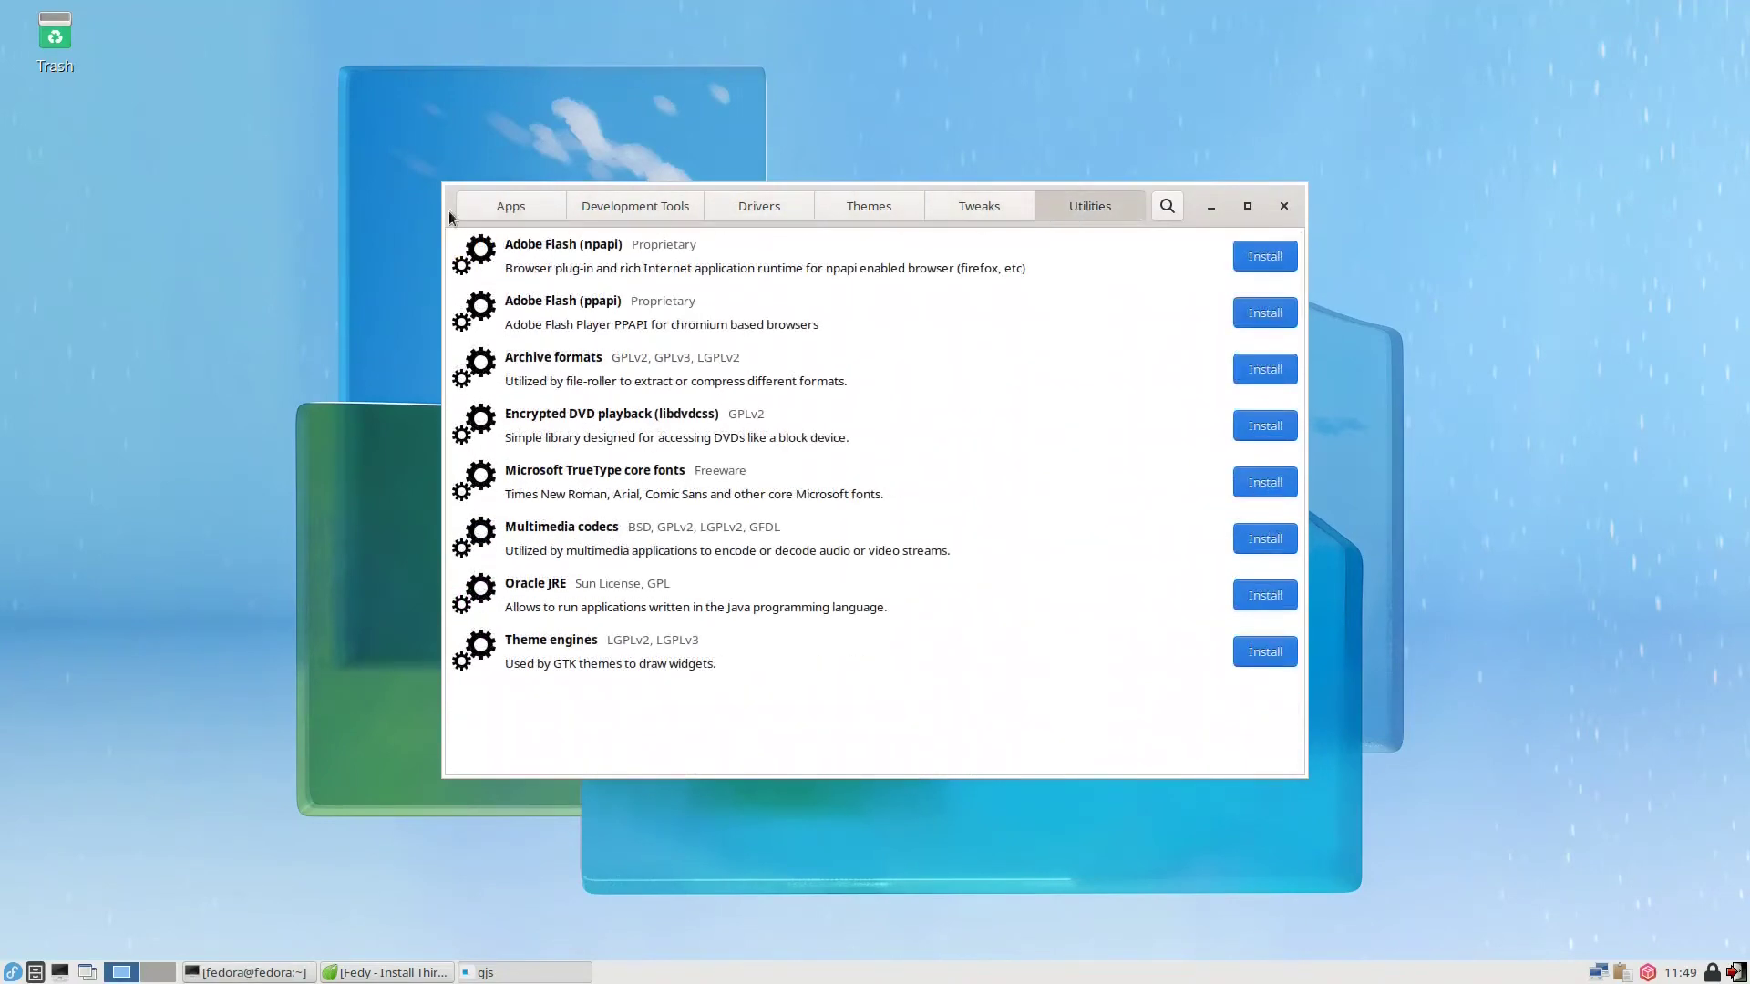
# Install Brave Browser from Fedy's Apps category, authenticating with the account password
pyautogui.click(512, 209)
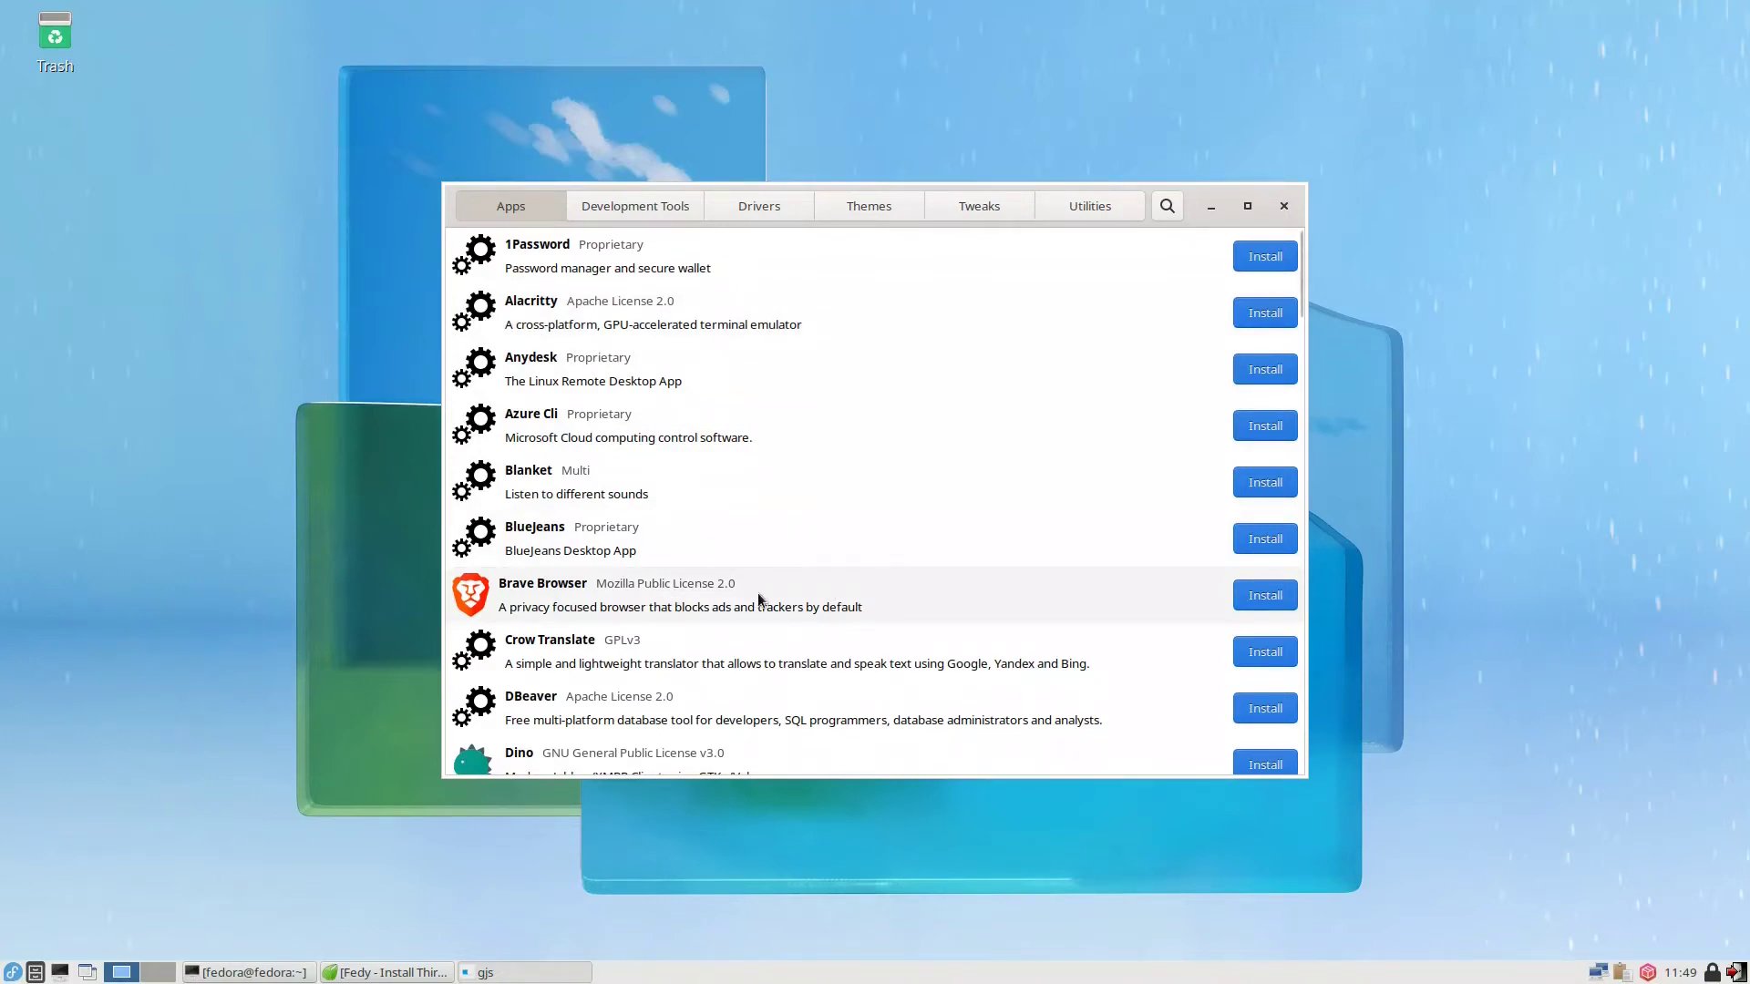
pyautogui.click(1254, 599)
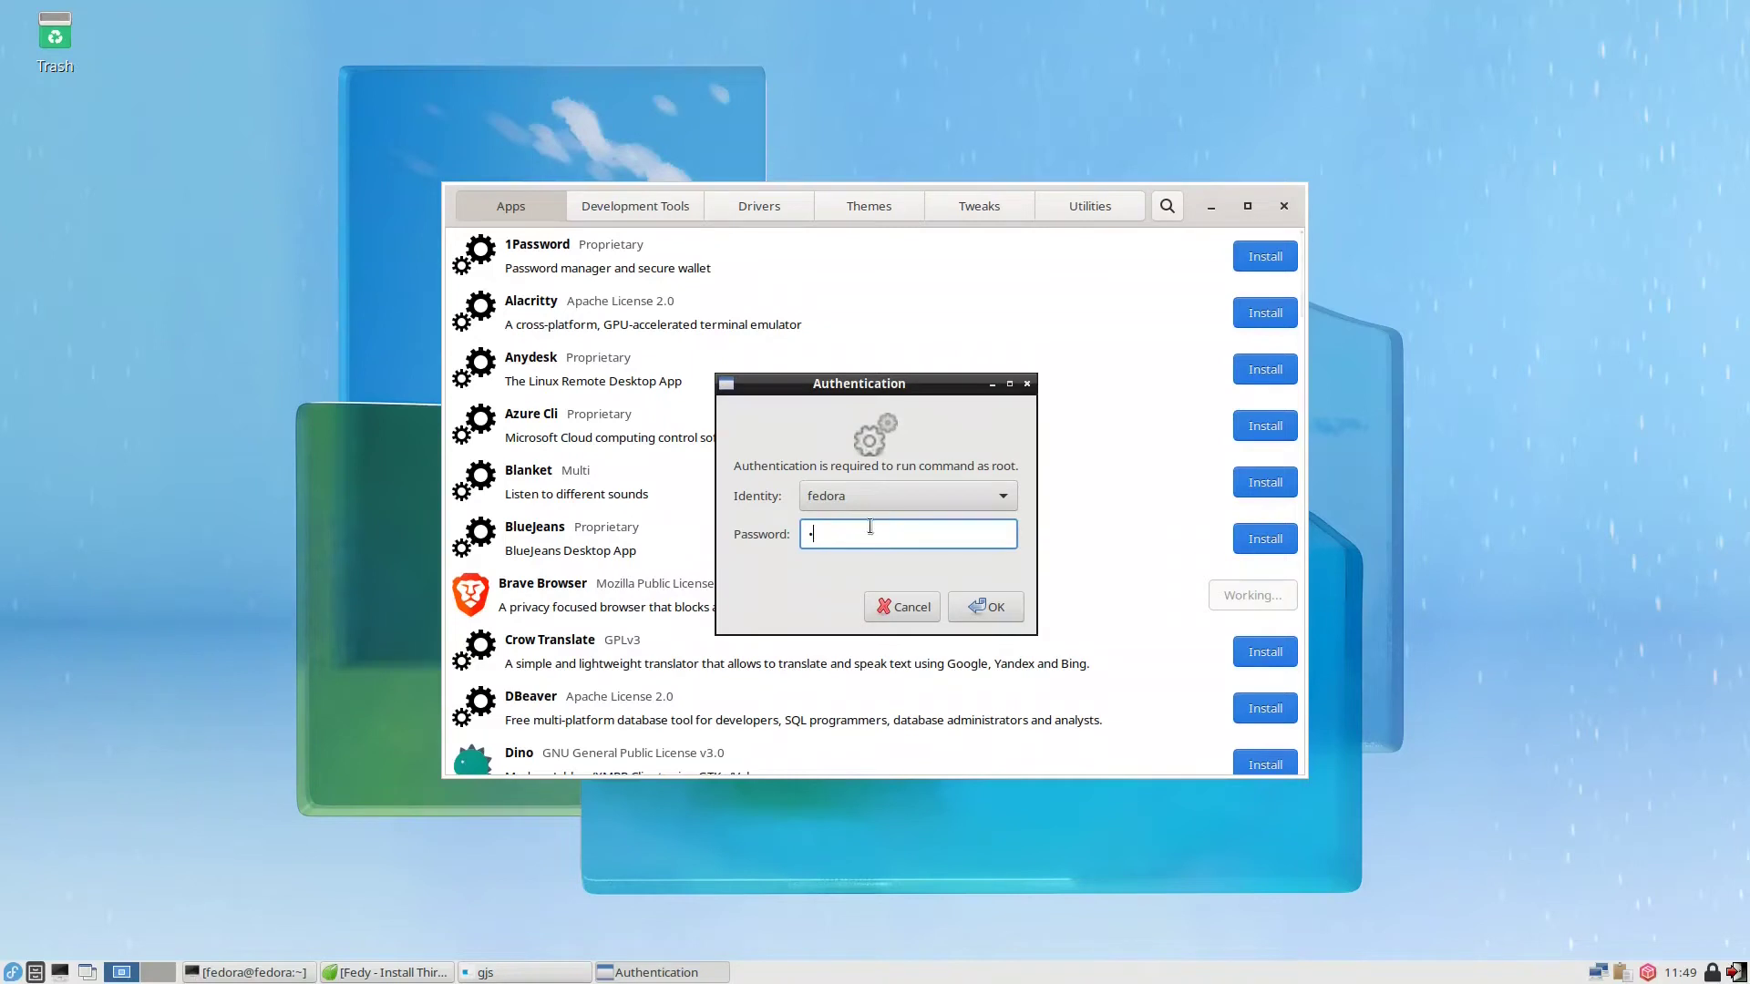
pyautogui.click(982, 610)
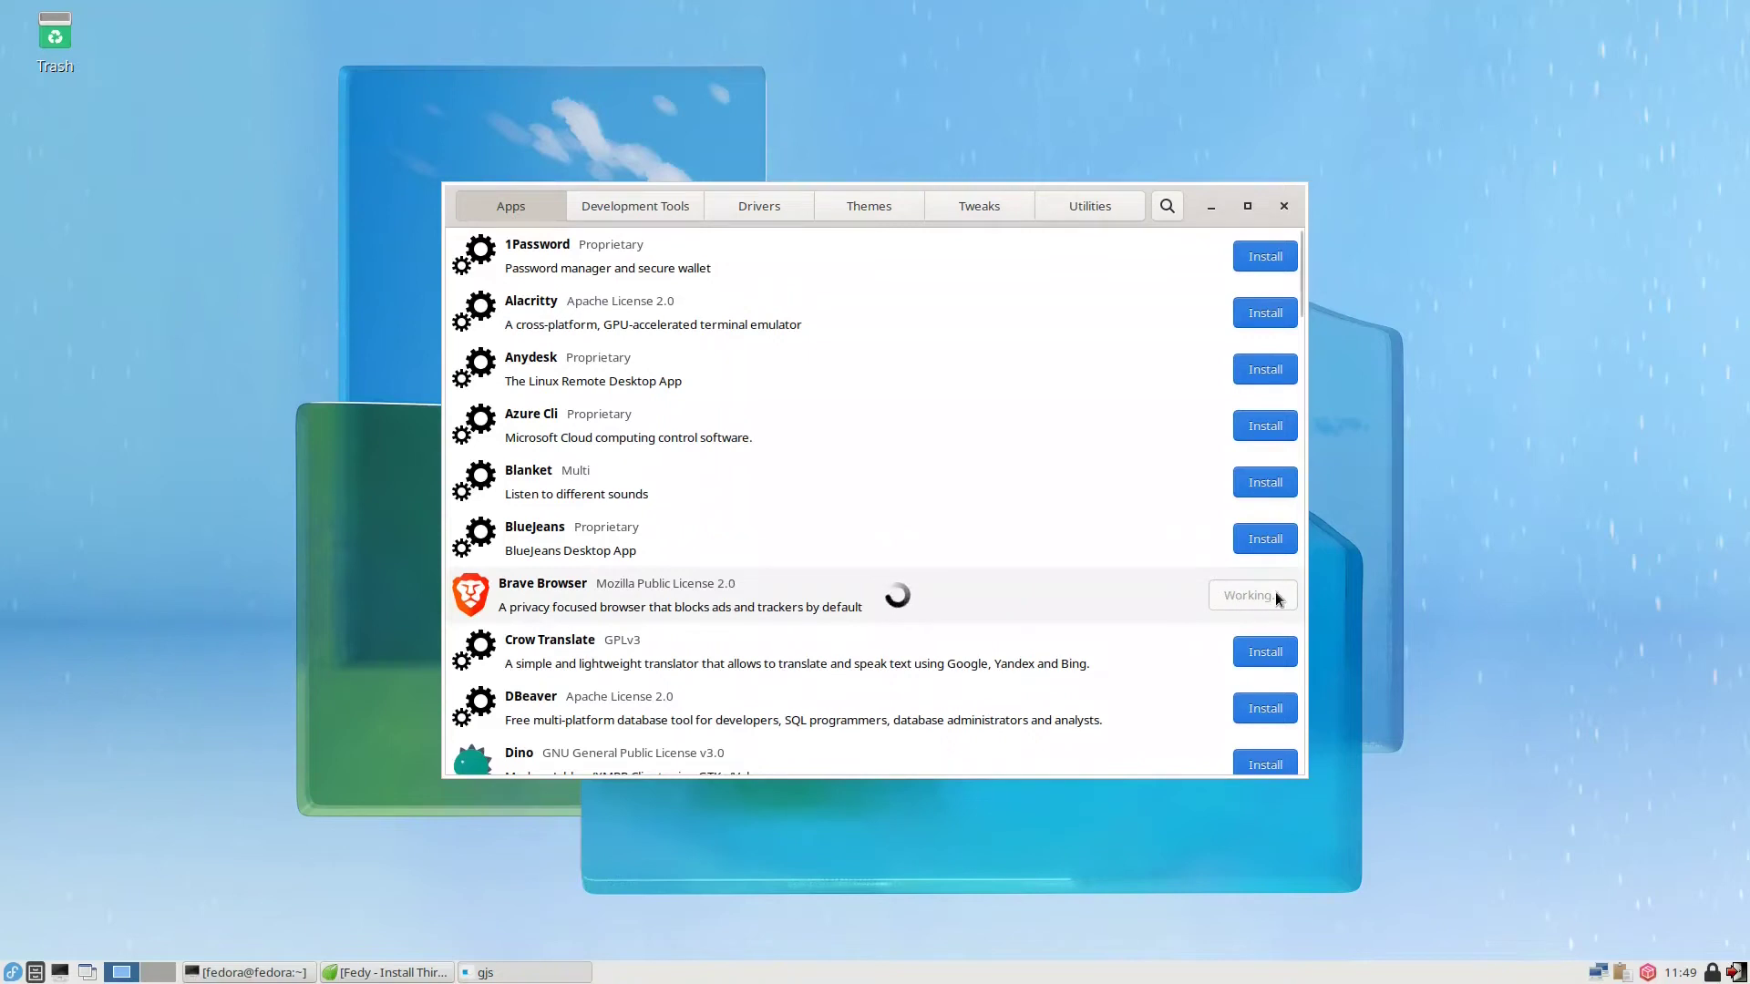
# Examine the software offered in Fedy's Apps and Development Tools lists
pyautogui.scroll(-3, 651, 559)
pyautogui.scroll(-3, 655, 585)
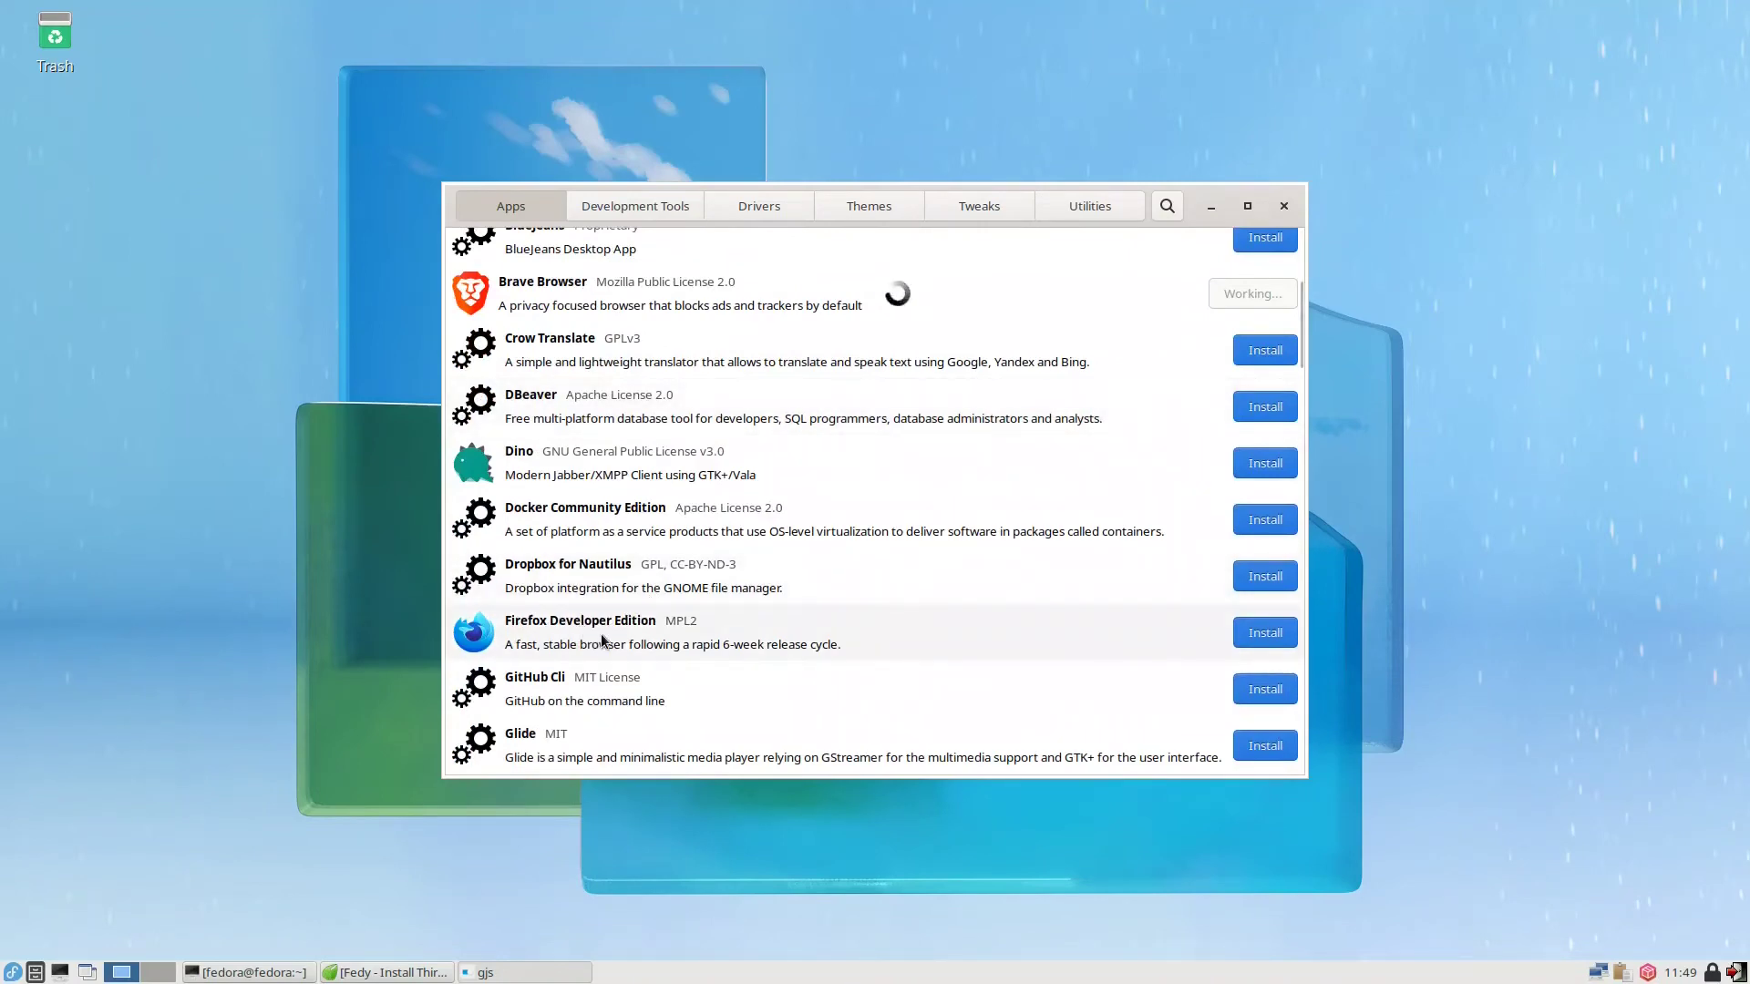
pyautogui.scroll(-3, 601, 639)
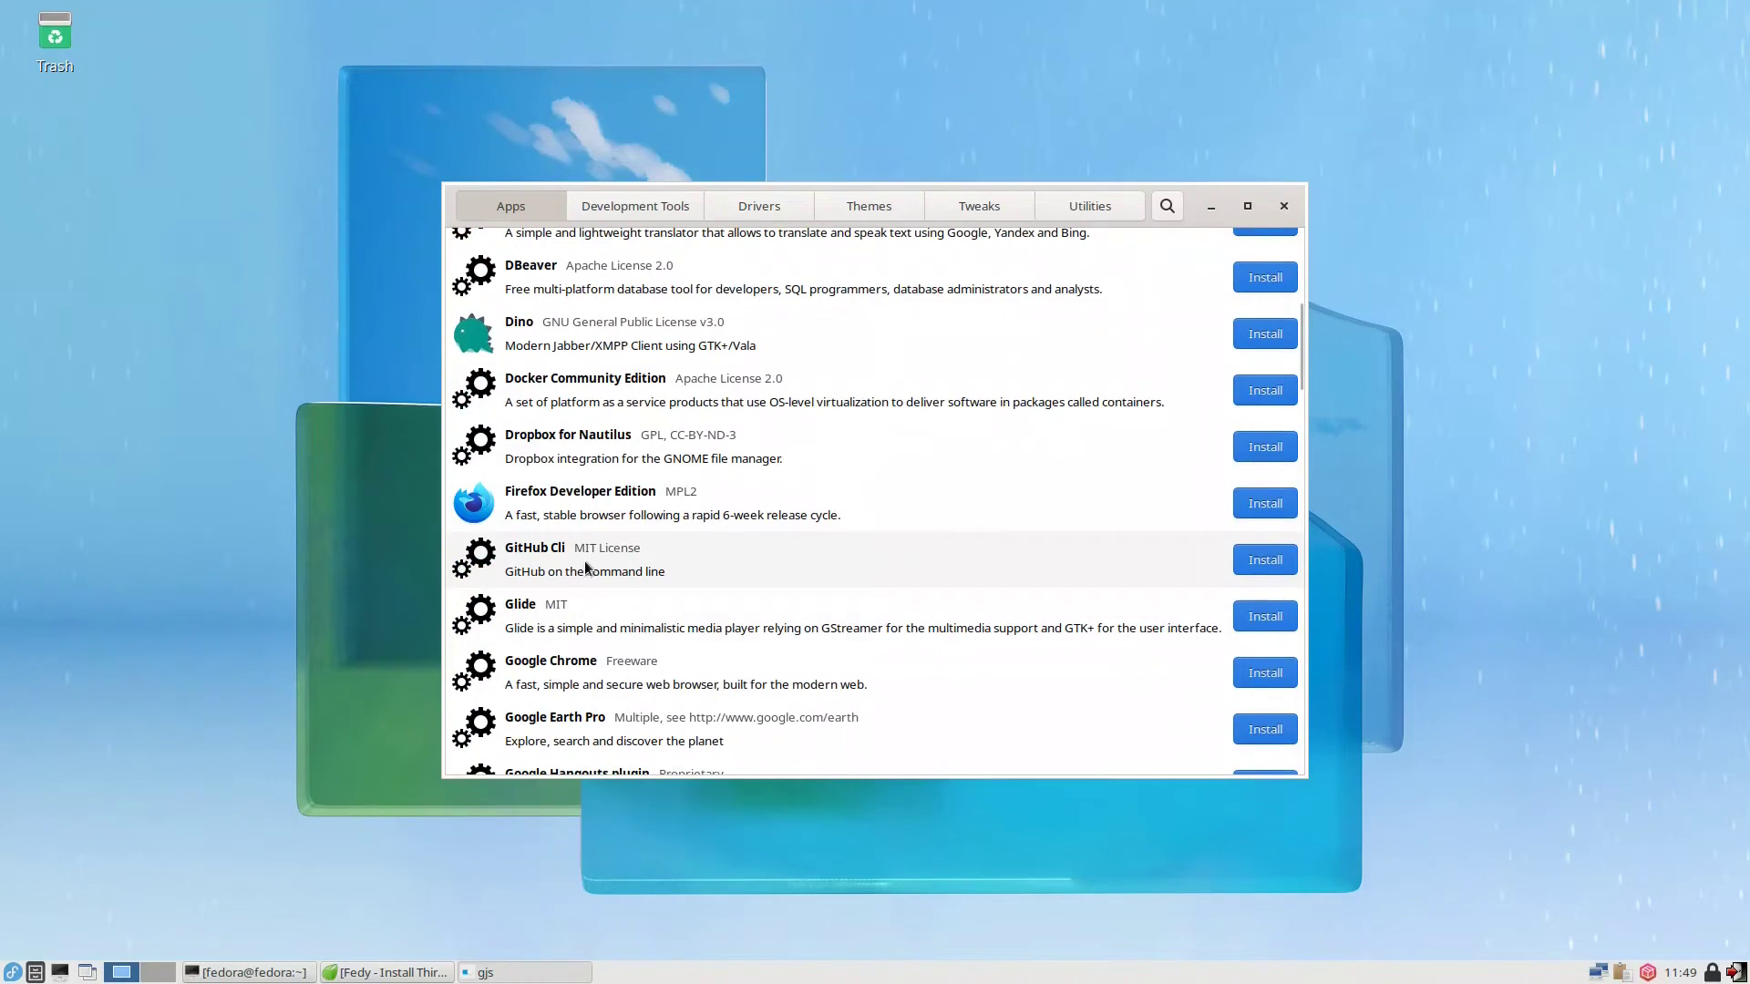
pyautogui.scroll(-4, 683, 613)
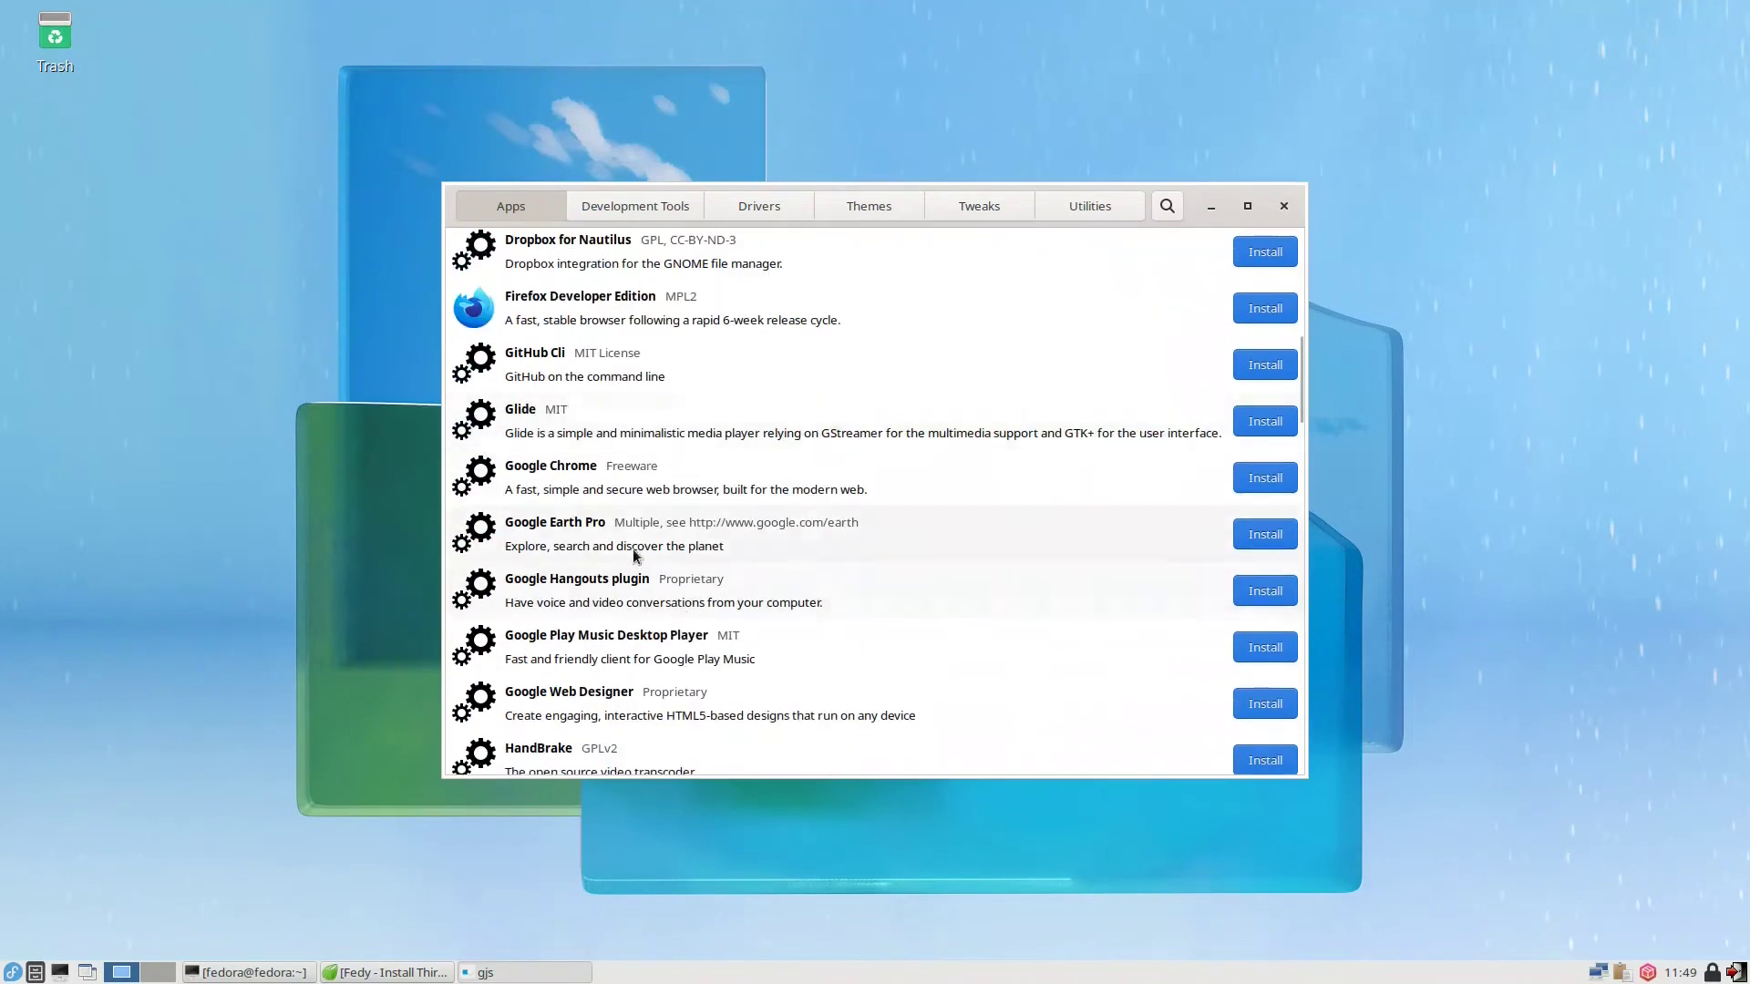
pyautogui.scroll(-4, 636, 583)
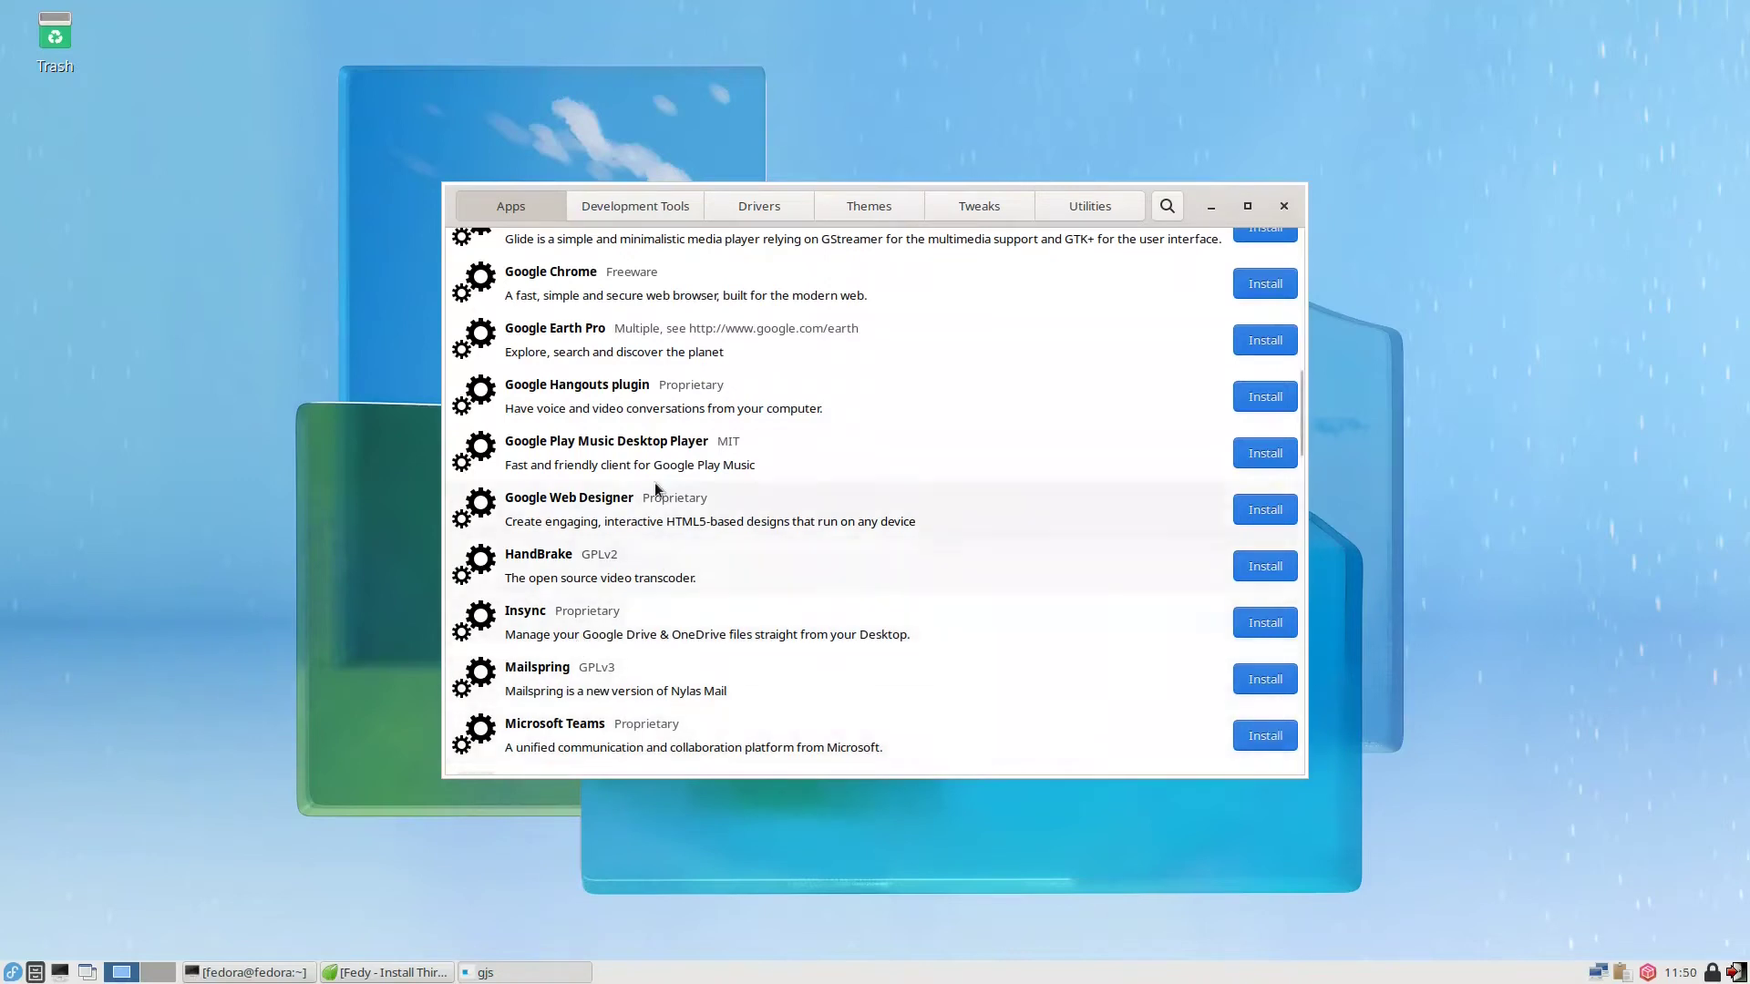
pyautogui.click(643, 204)
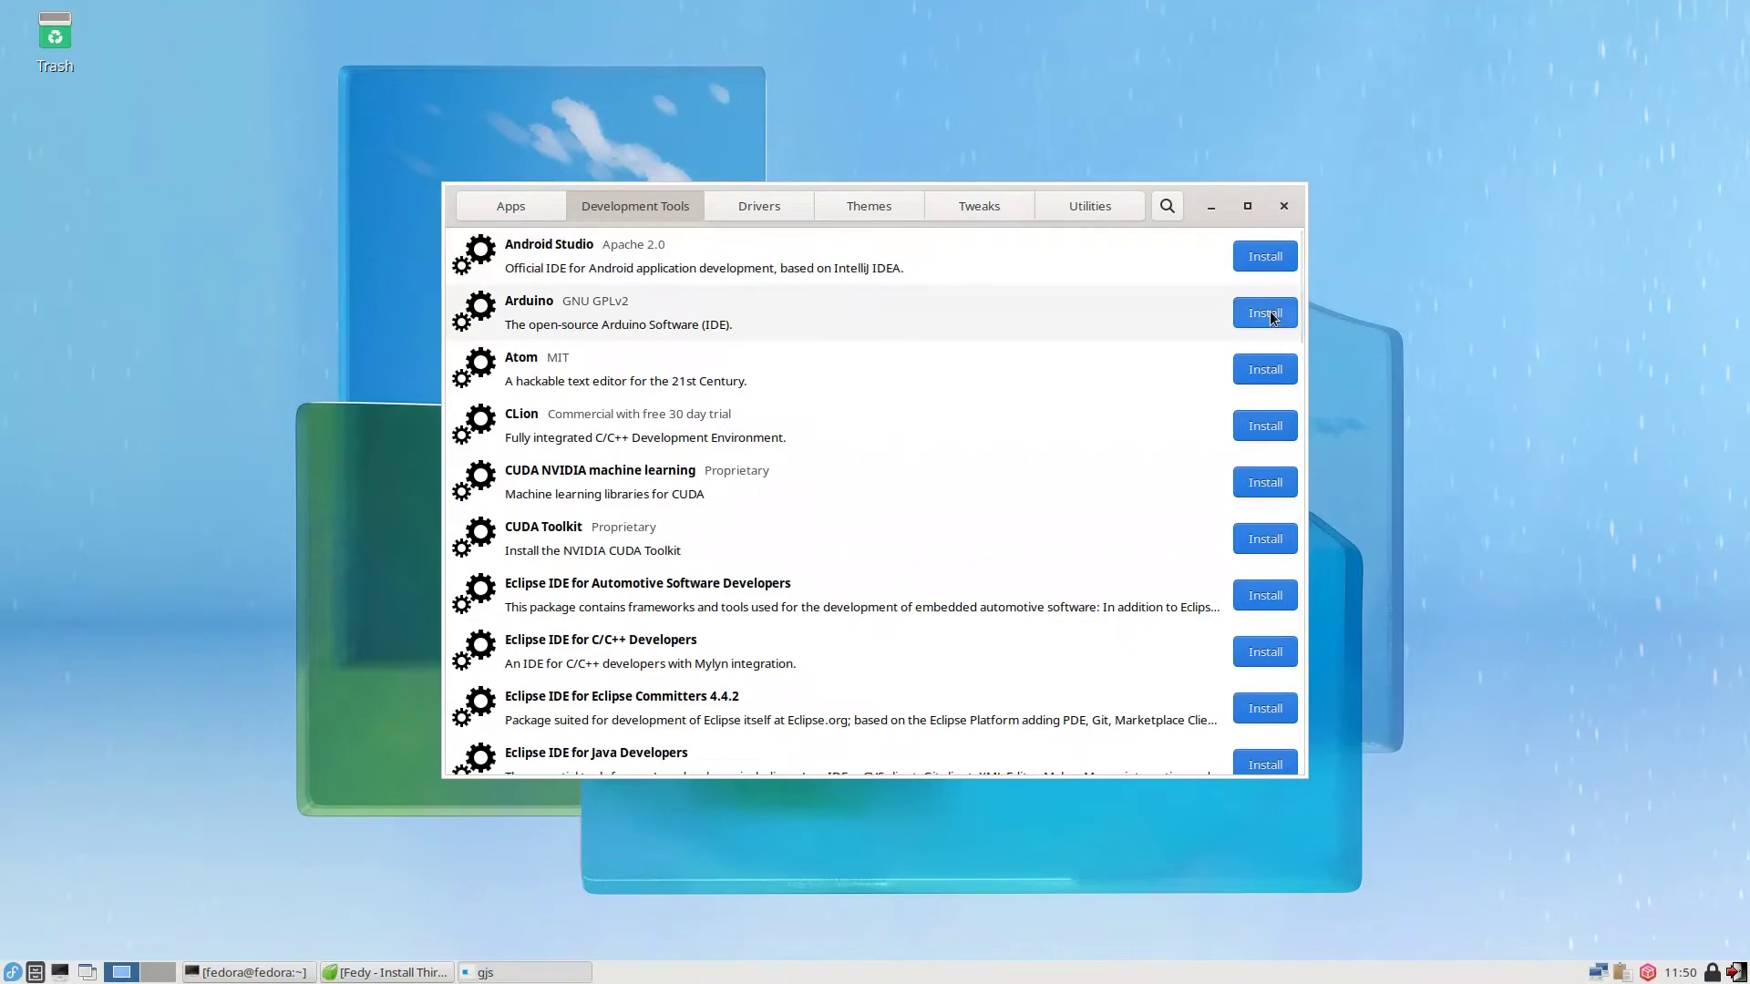
pyautogui.scroll(-3, 851, 384)
pyautogui.scroll(-4, 851, 383)
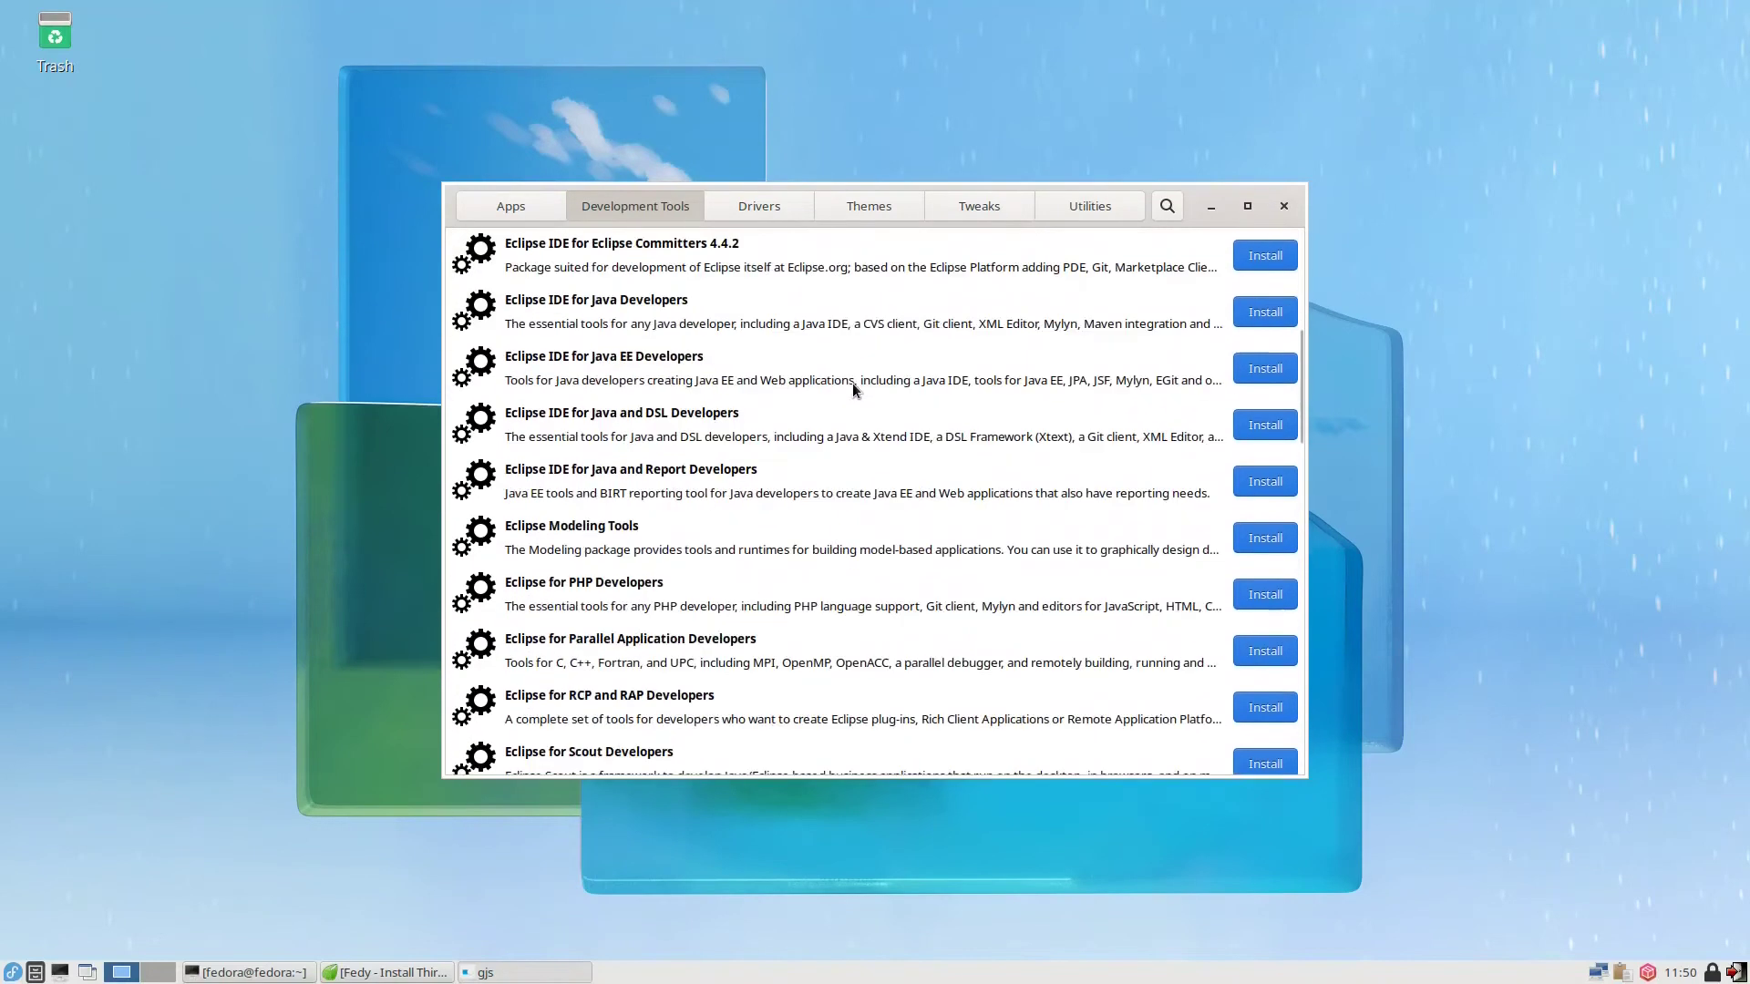
pyautogui.scroll(-1, 851, 382)
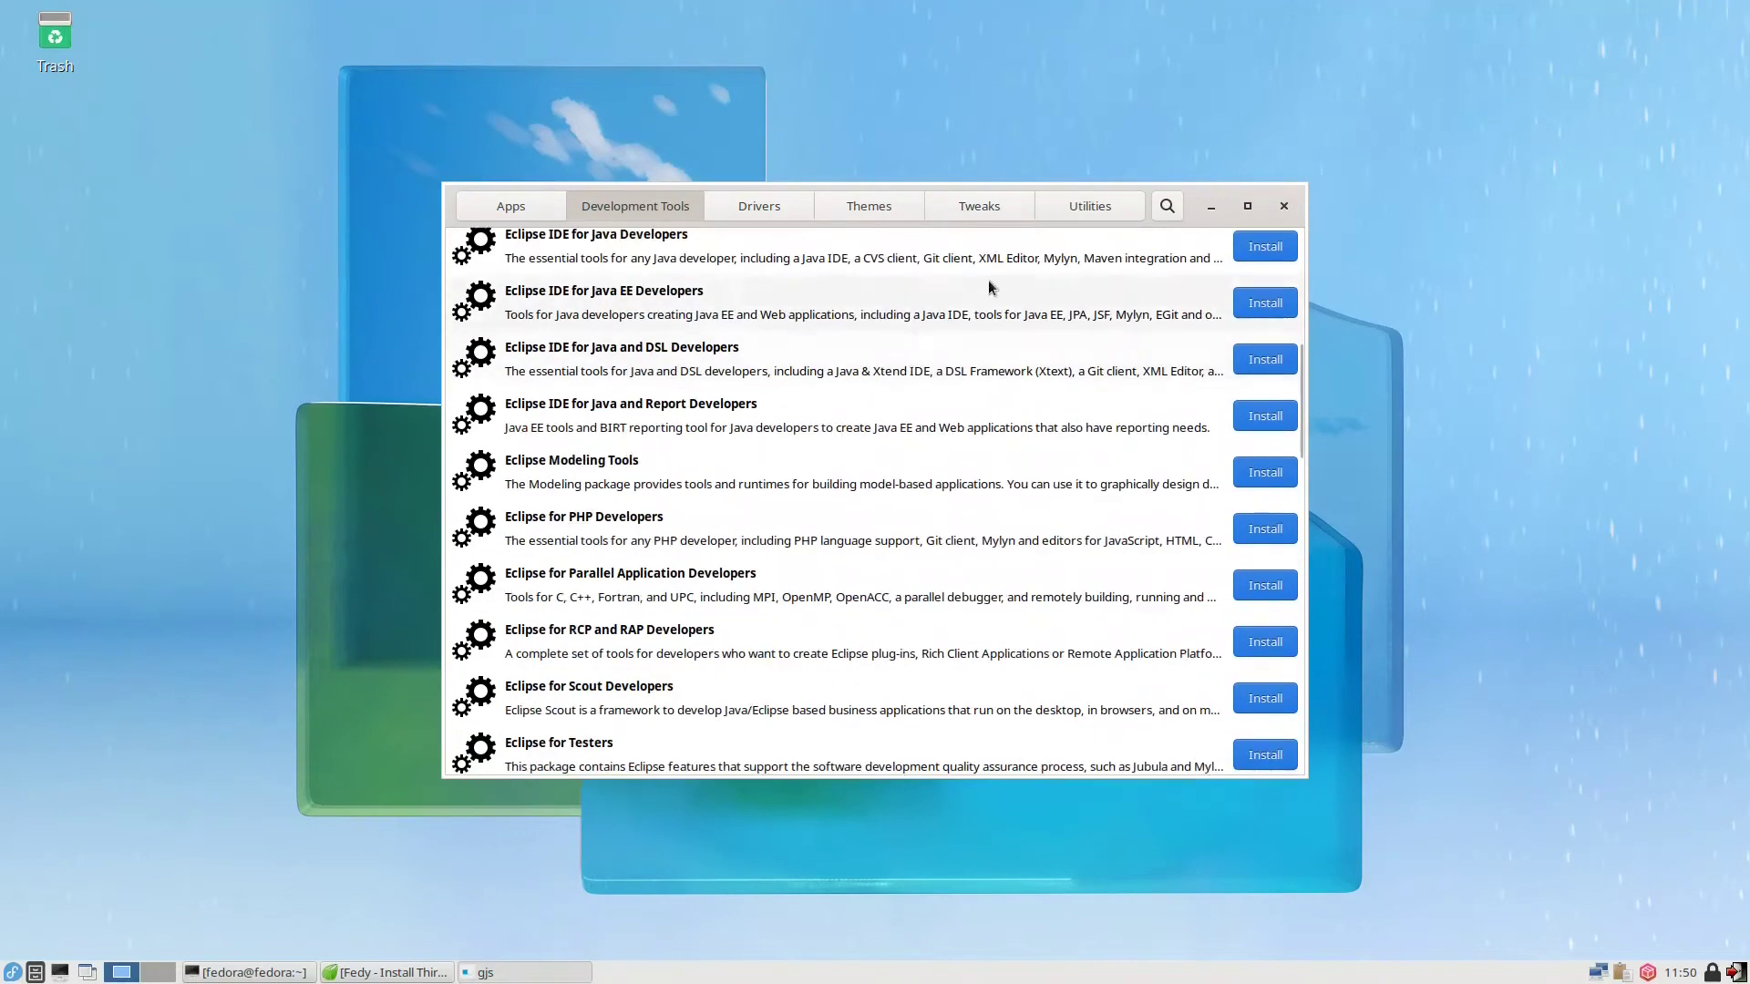
# Examine the entries in Fedy's Drivers, Themes and Tweaks categories
pyautogui.click(765, 211)
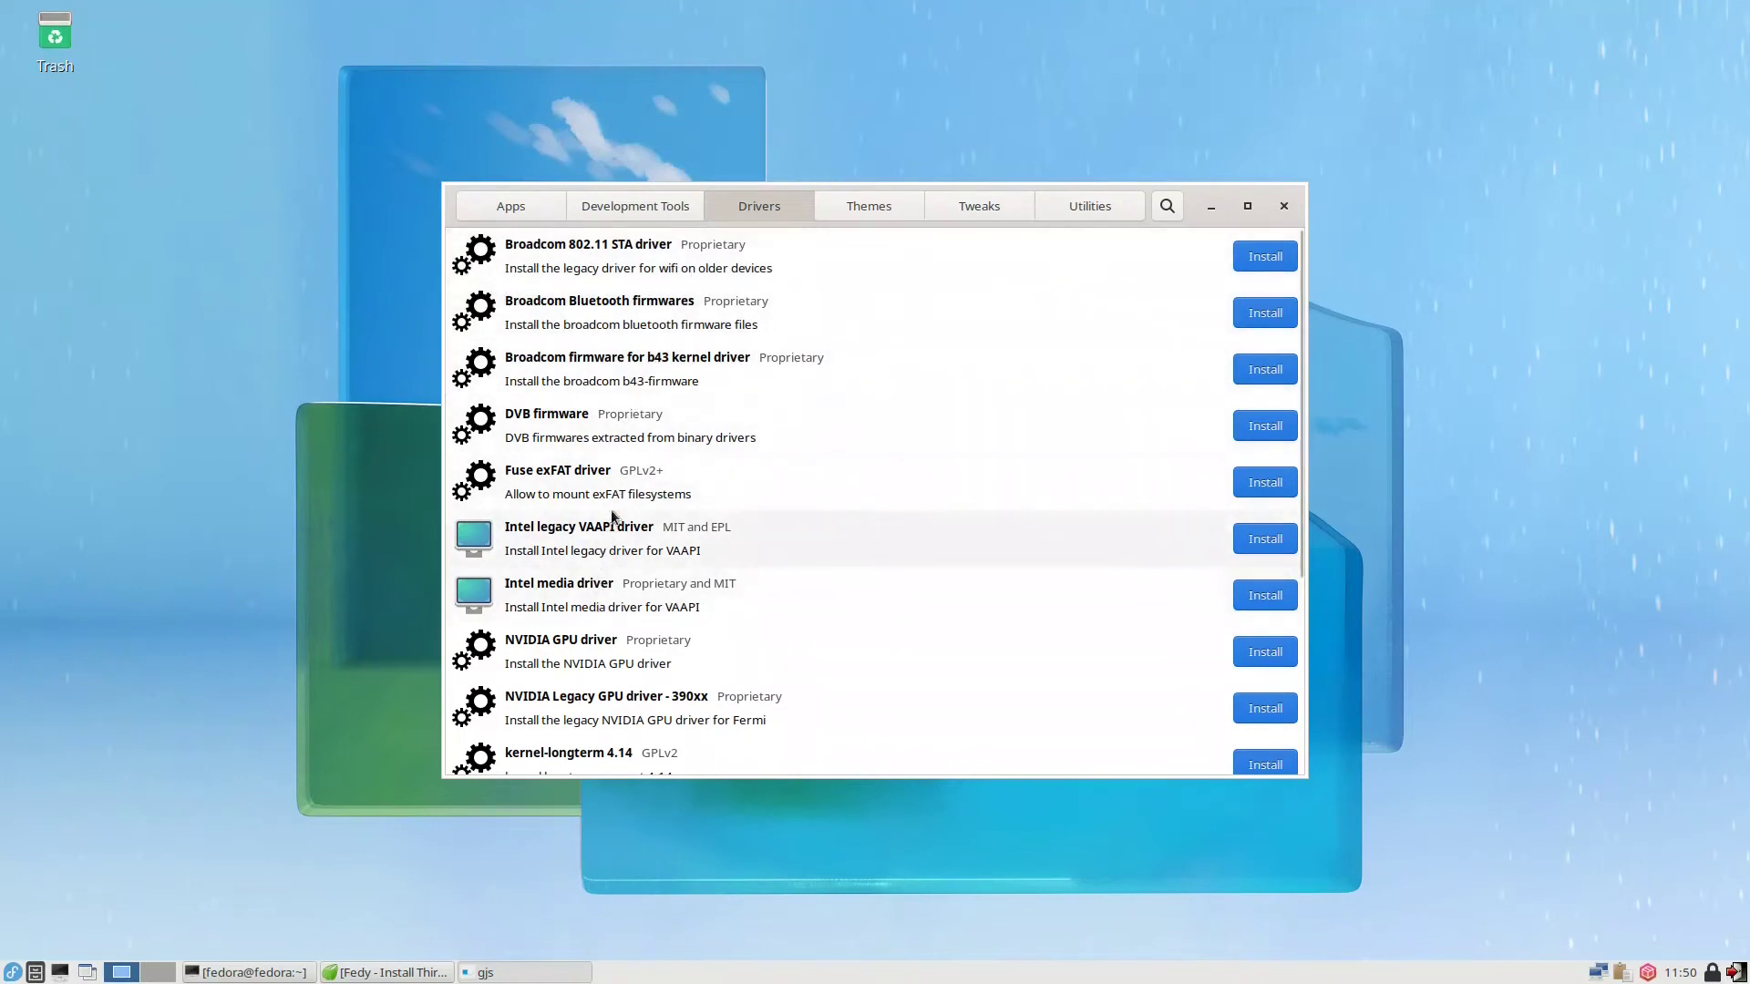
pyautogui.scroll(-3, 604, 561)
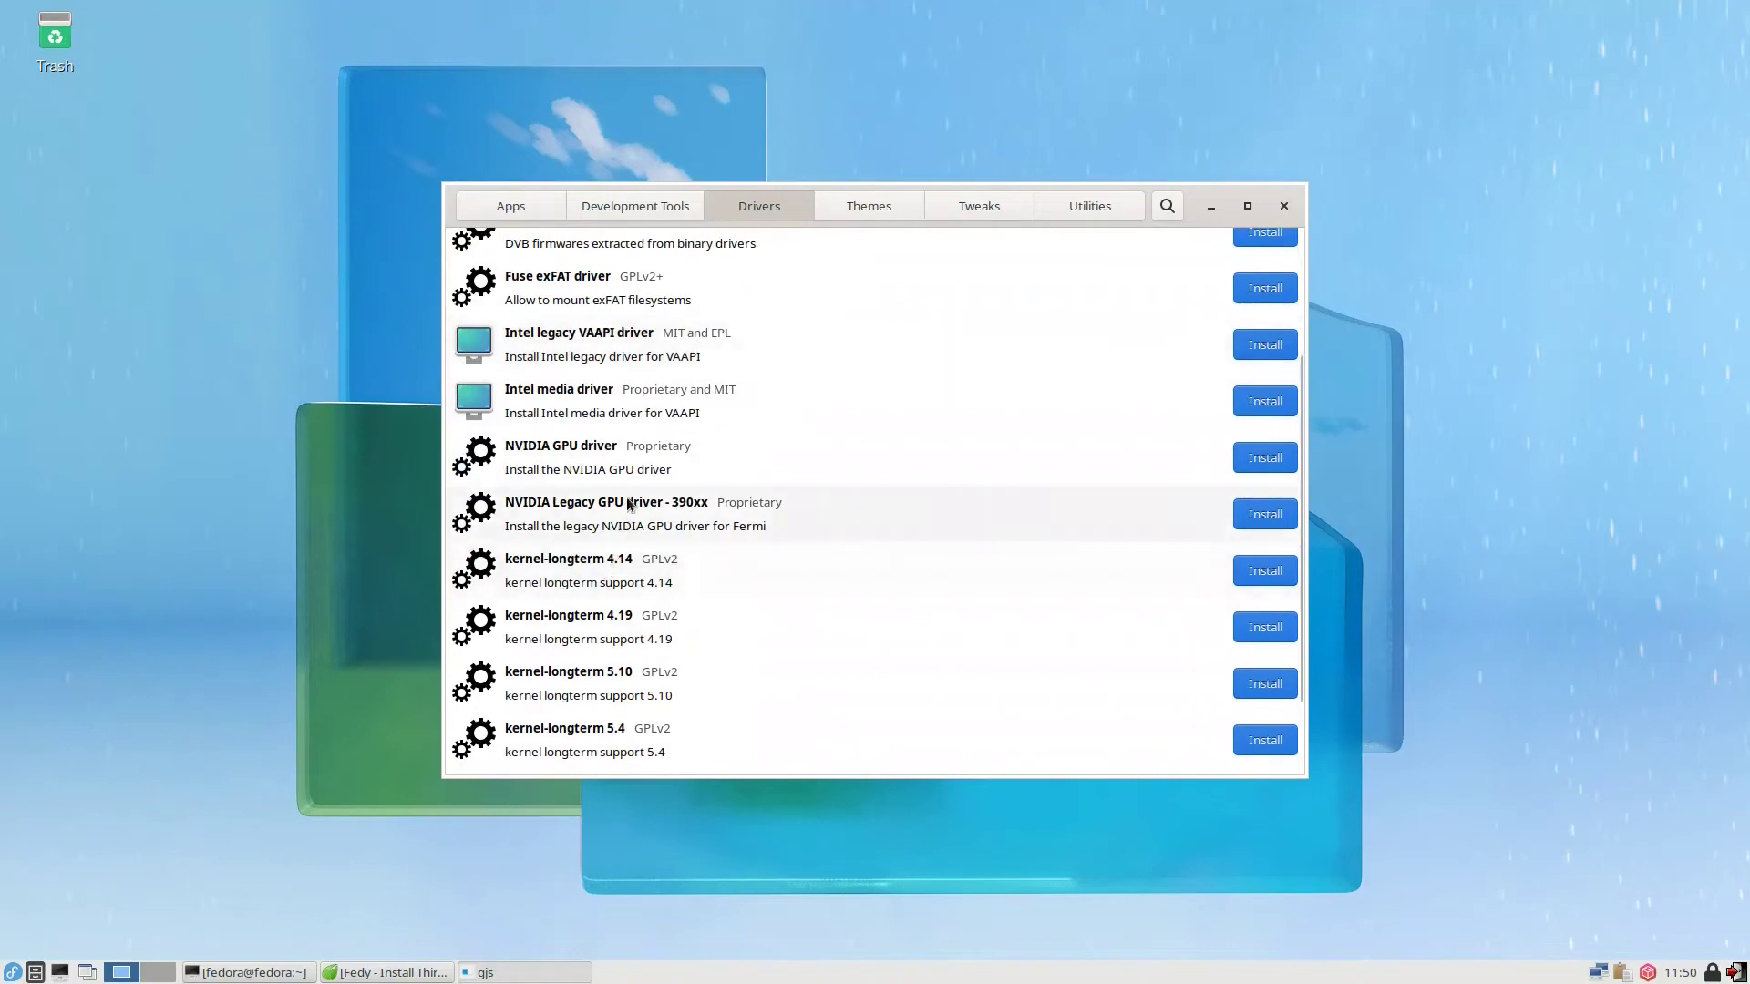
pyautogui.scroll(-2, 627, 497)
pyautogui.scroll(5, 627, 498)
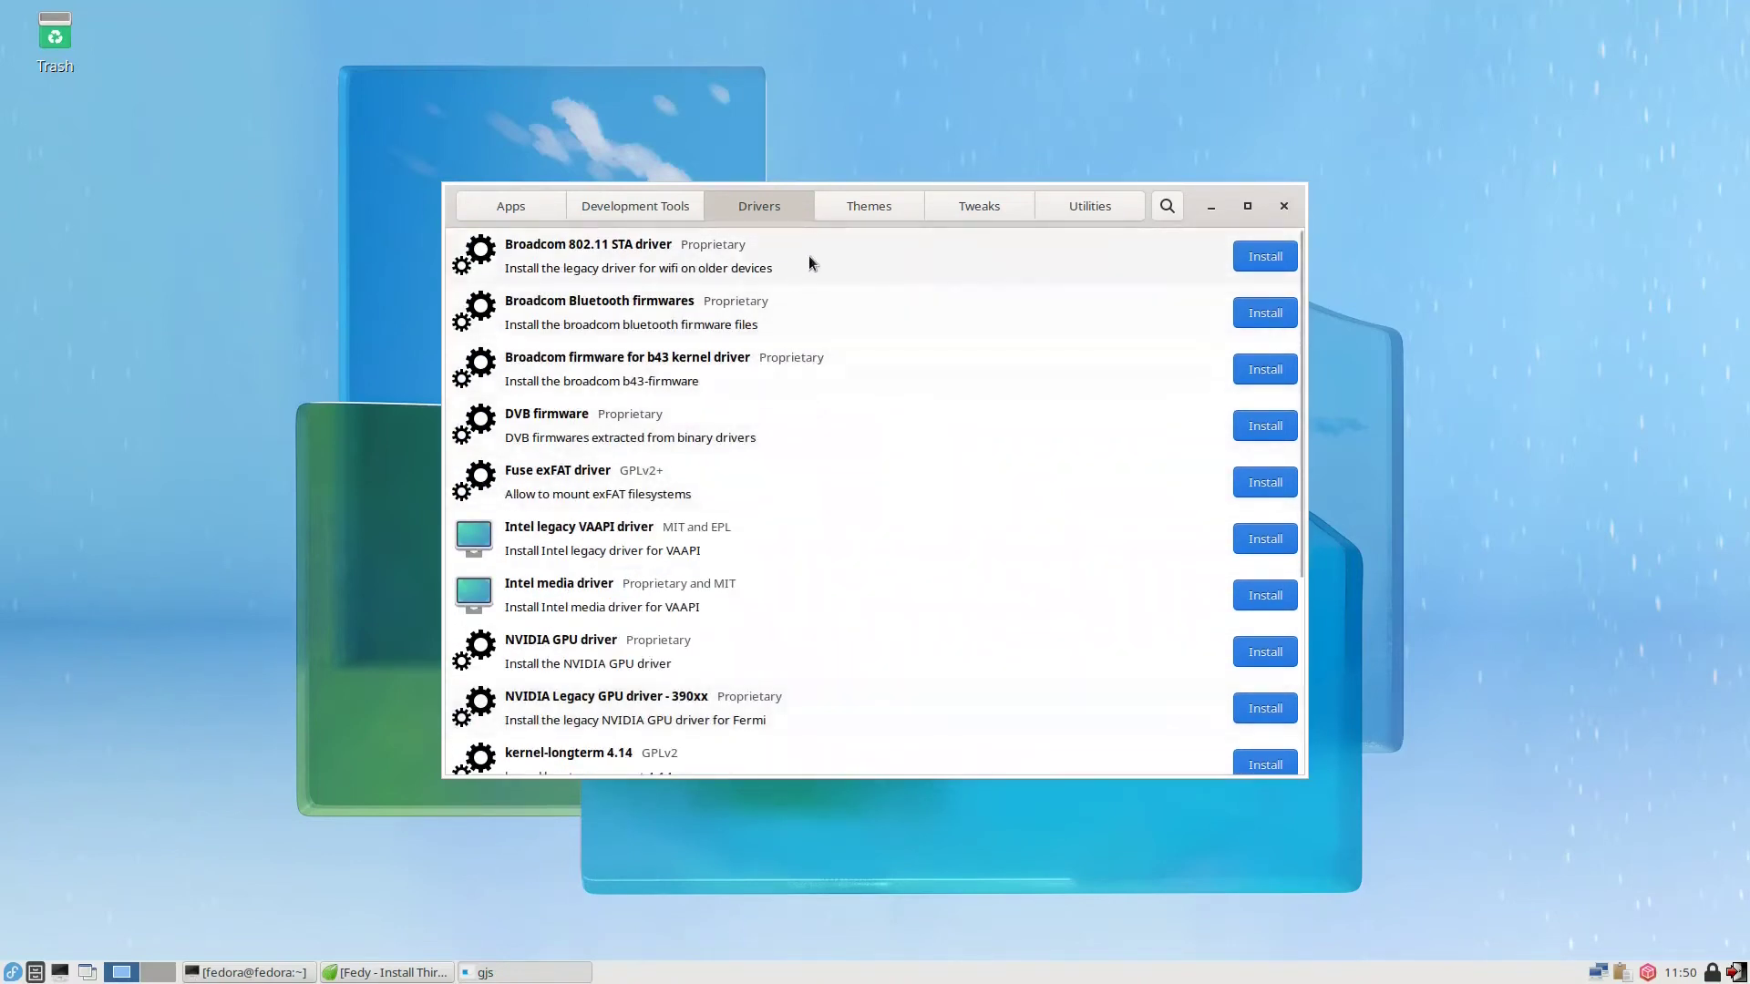
pyautogui.click(864, 209)
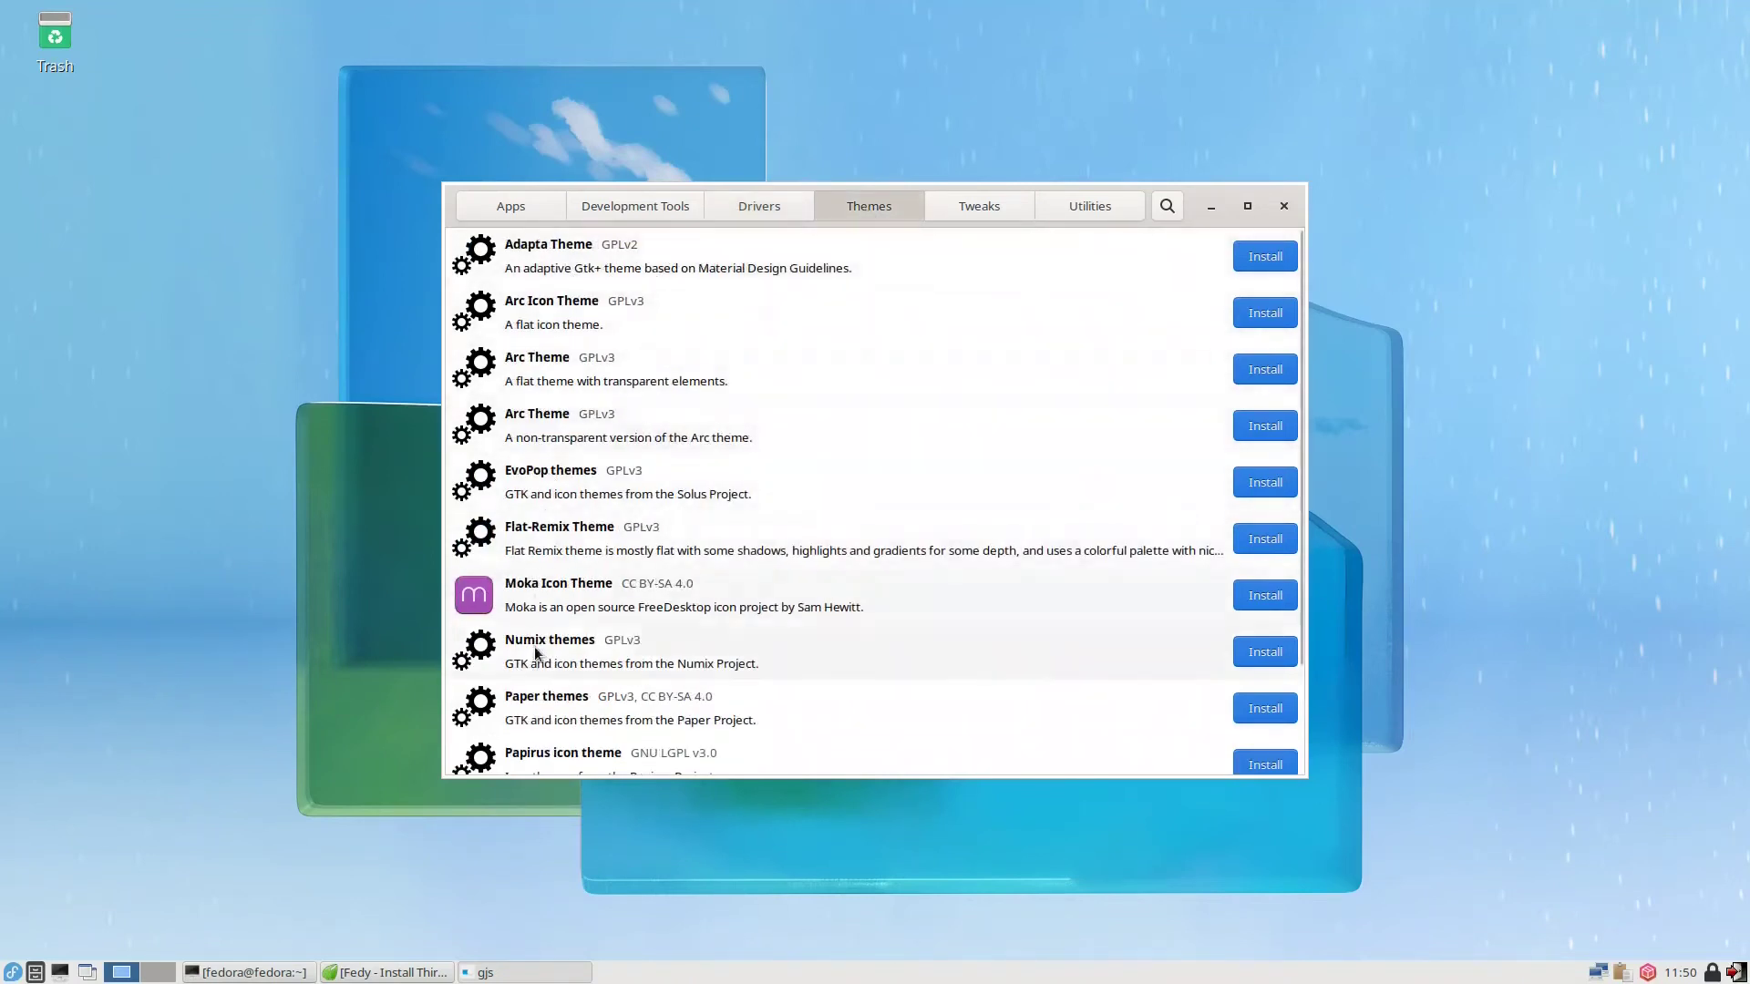
pyautogui.scroll(-2, 571, 578)
pyautogui.scroll(2, 574, 584)
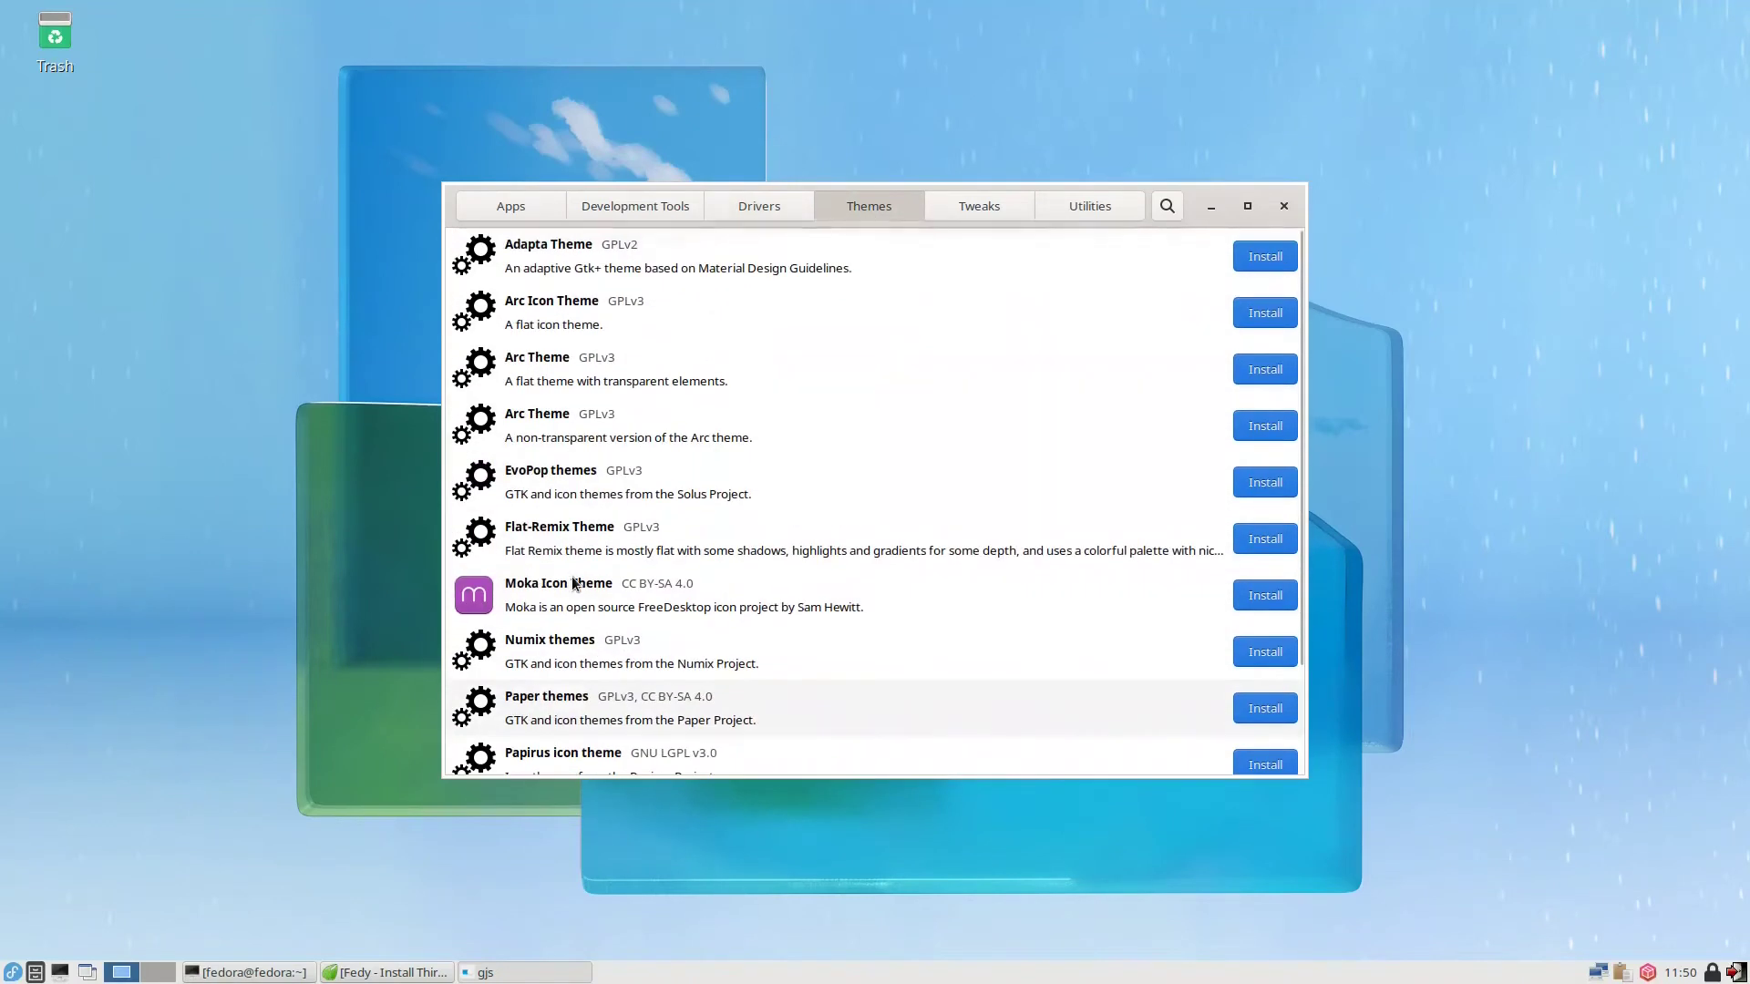
pyautogui.click(987, 202)
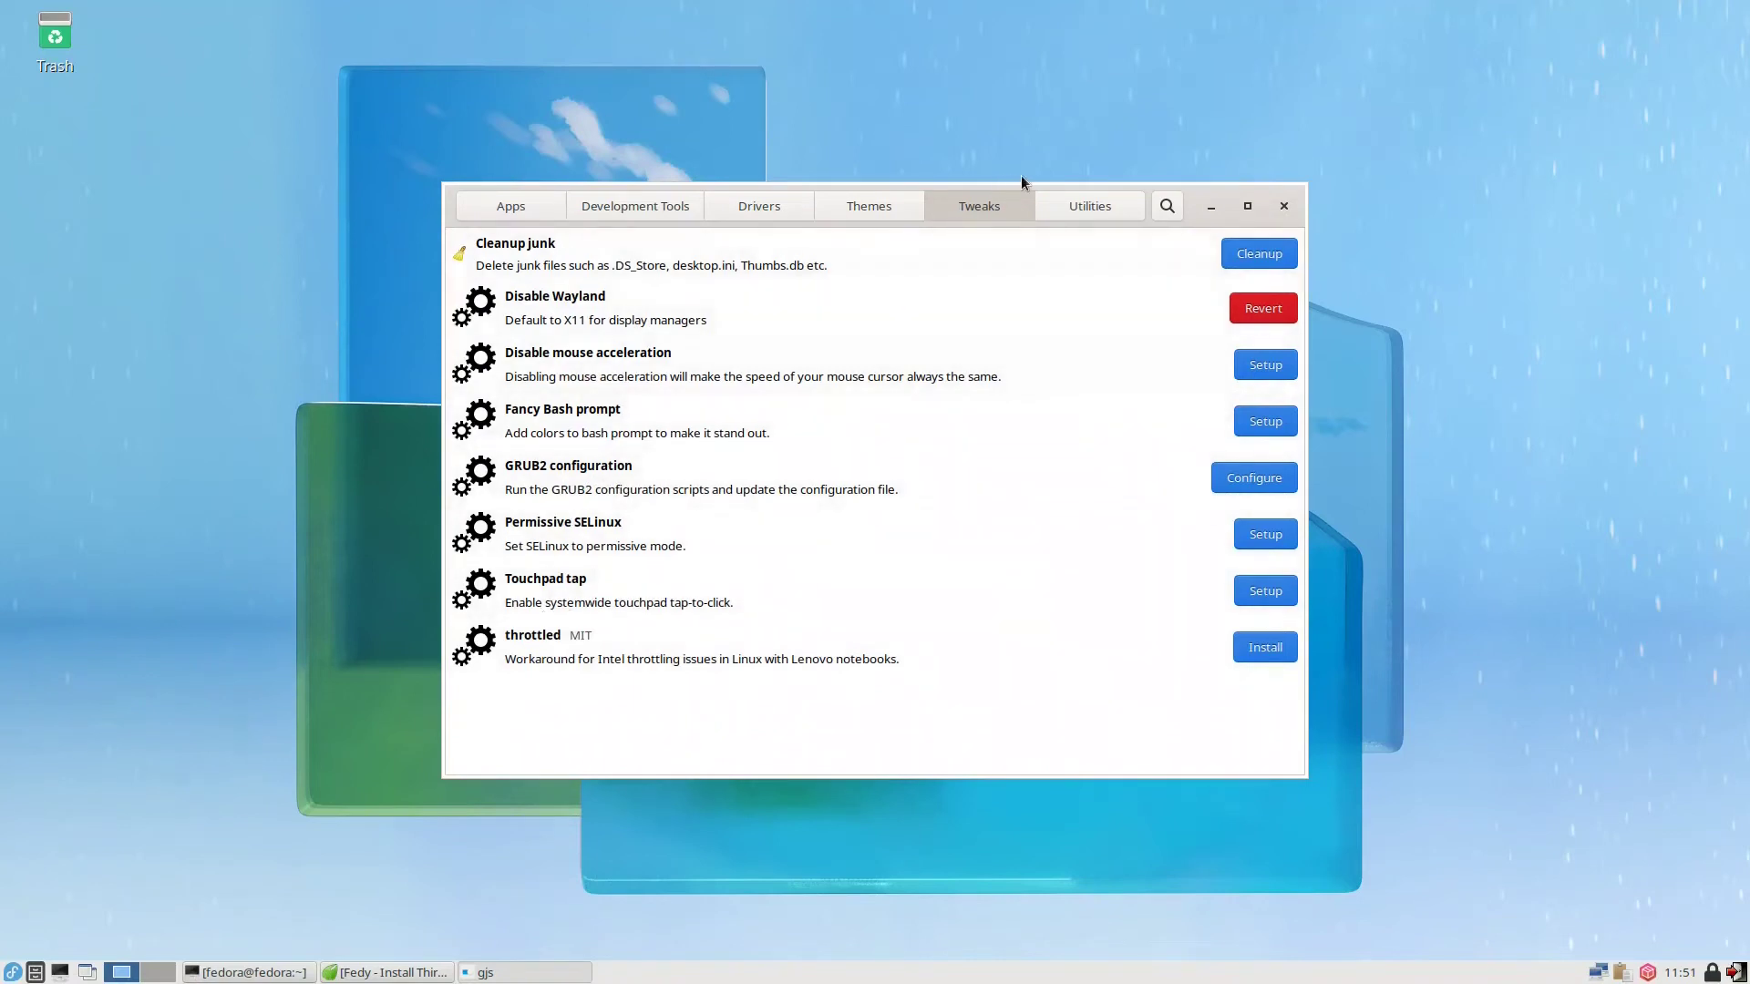
# Install Microsoft TrueType core fonts and Multimedia codecs from Fedy's Utilities category
pyautogui.click(1090, 215)
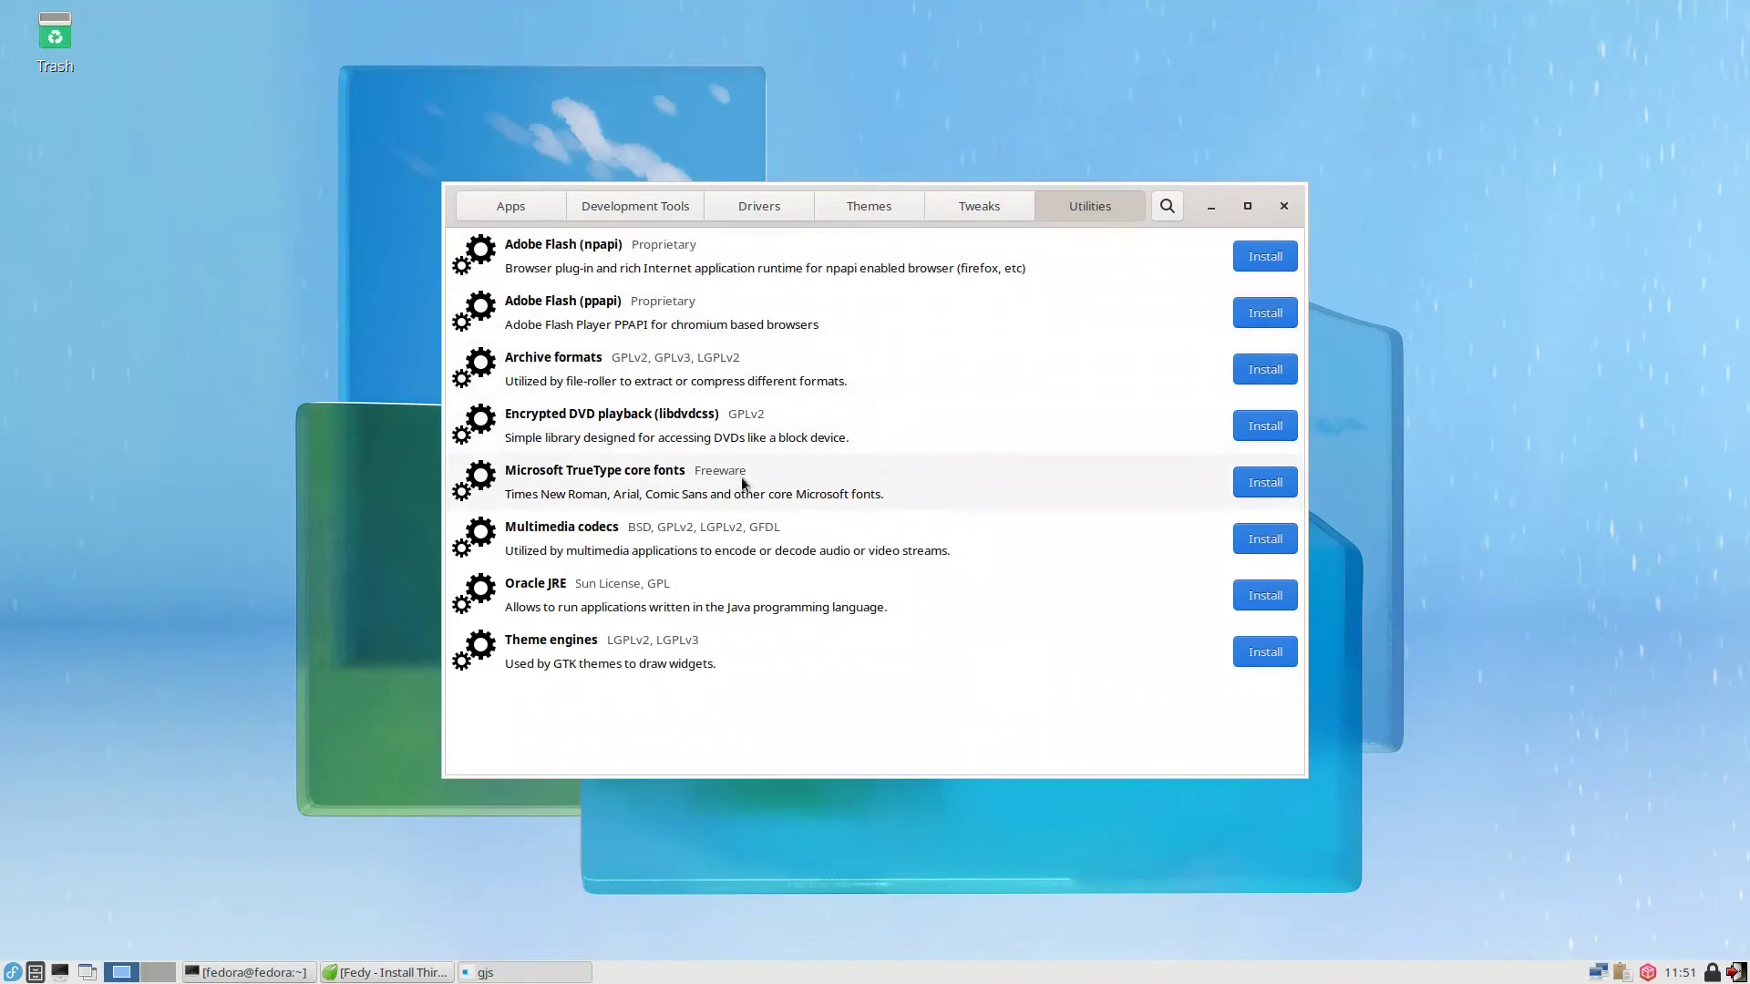
pyautogui.click(1268, 484)
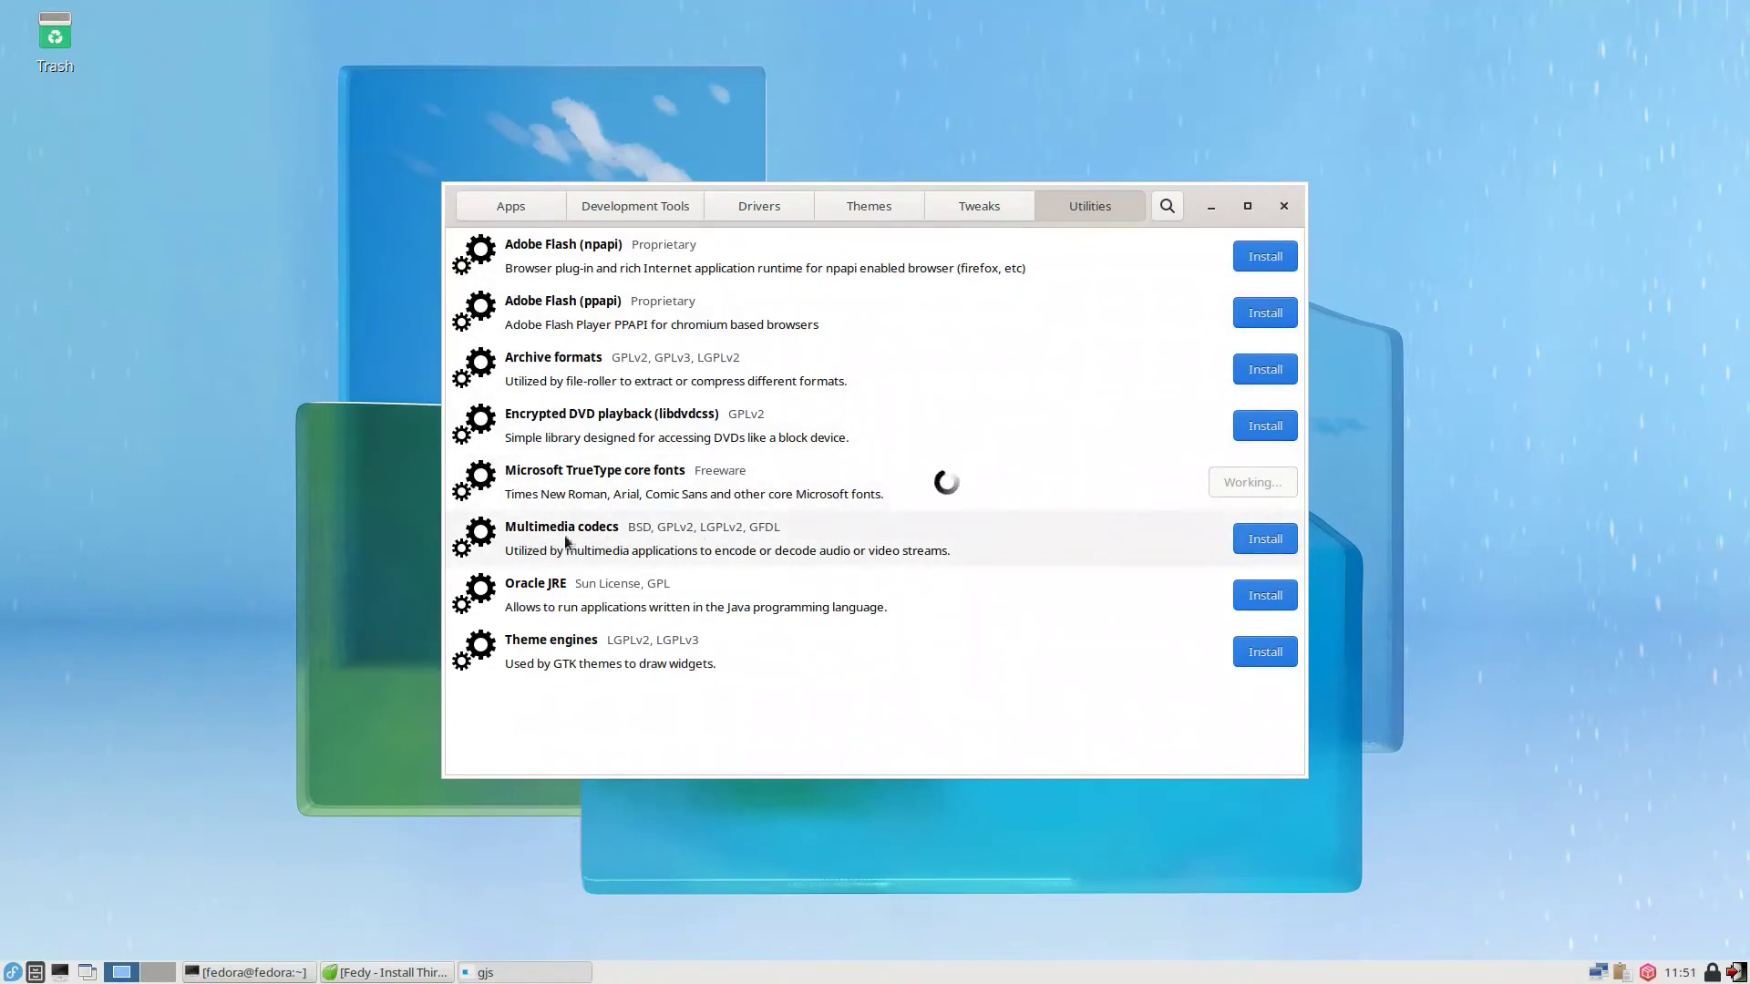
pyautogui.click(1252, 544)
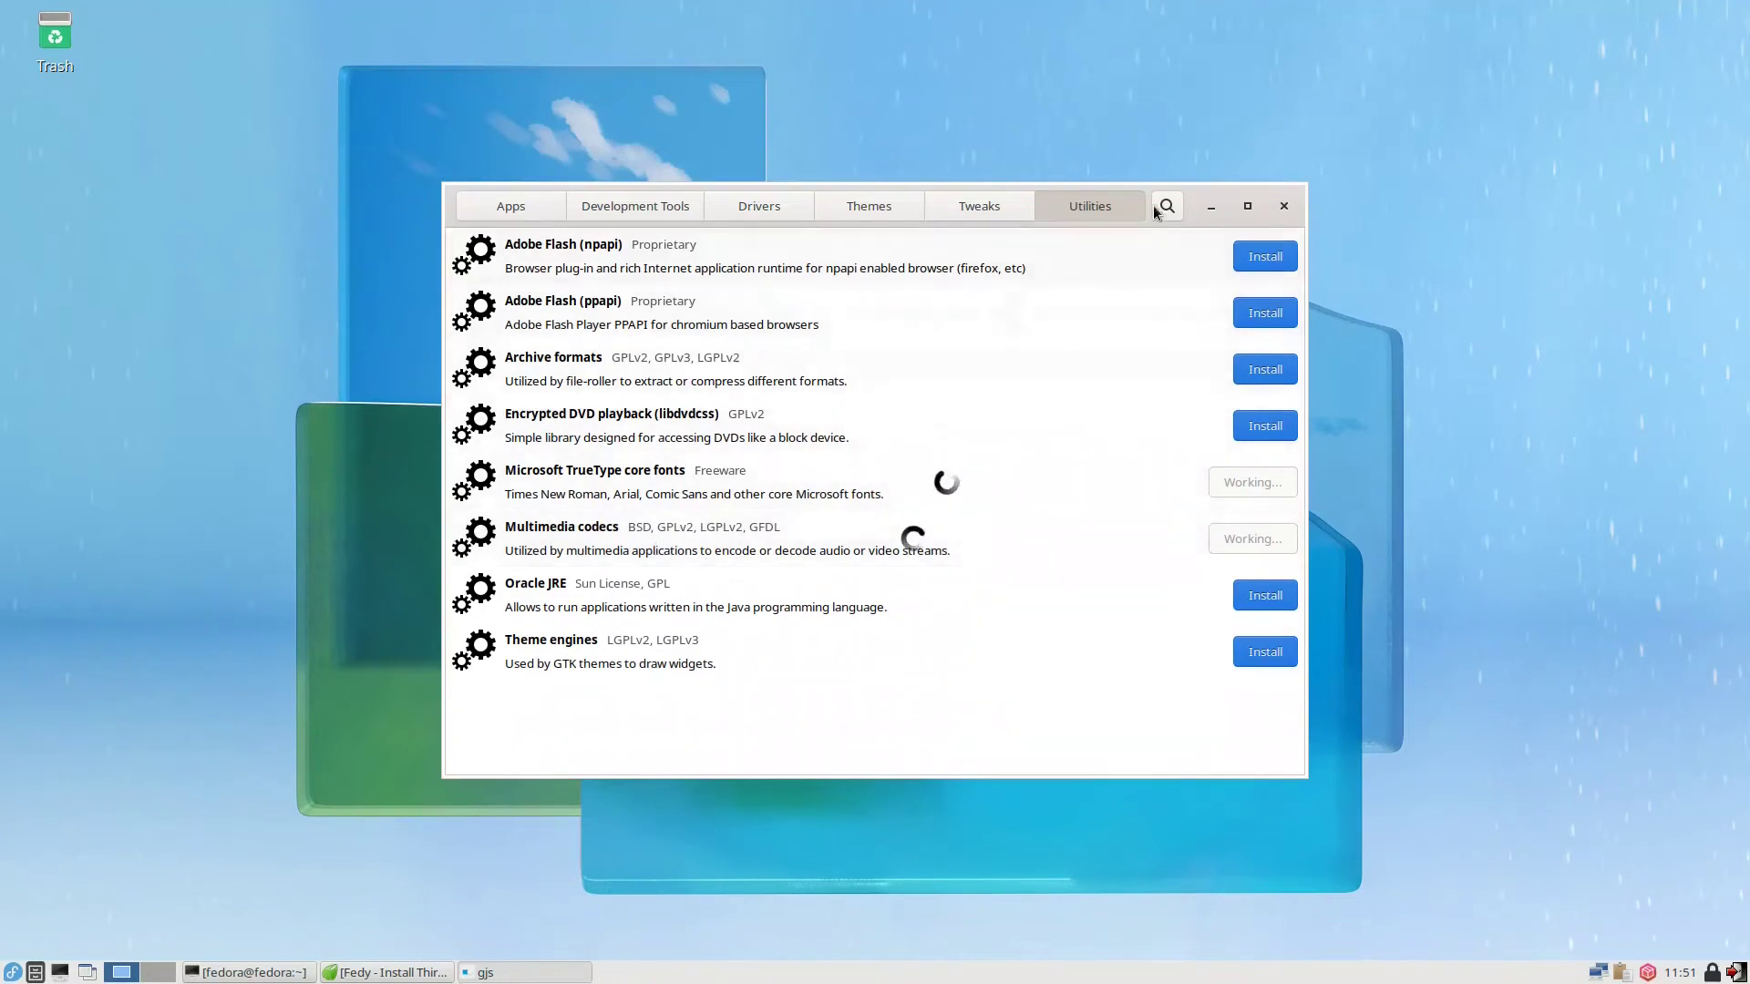
# Check the installation status of Brave Browser and of the Microsoft fonts and multimedia codecs in Fedy
pyautogui.click(511, 207)
pyautogui.scroll(10, 567, 303)
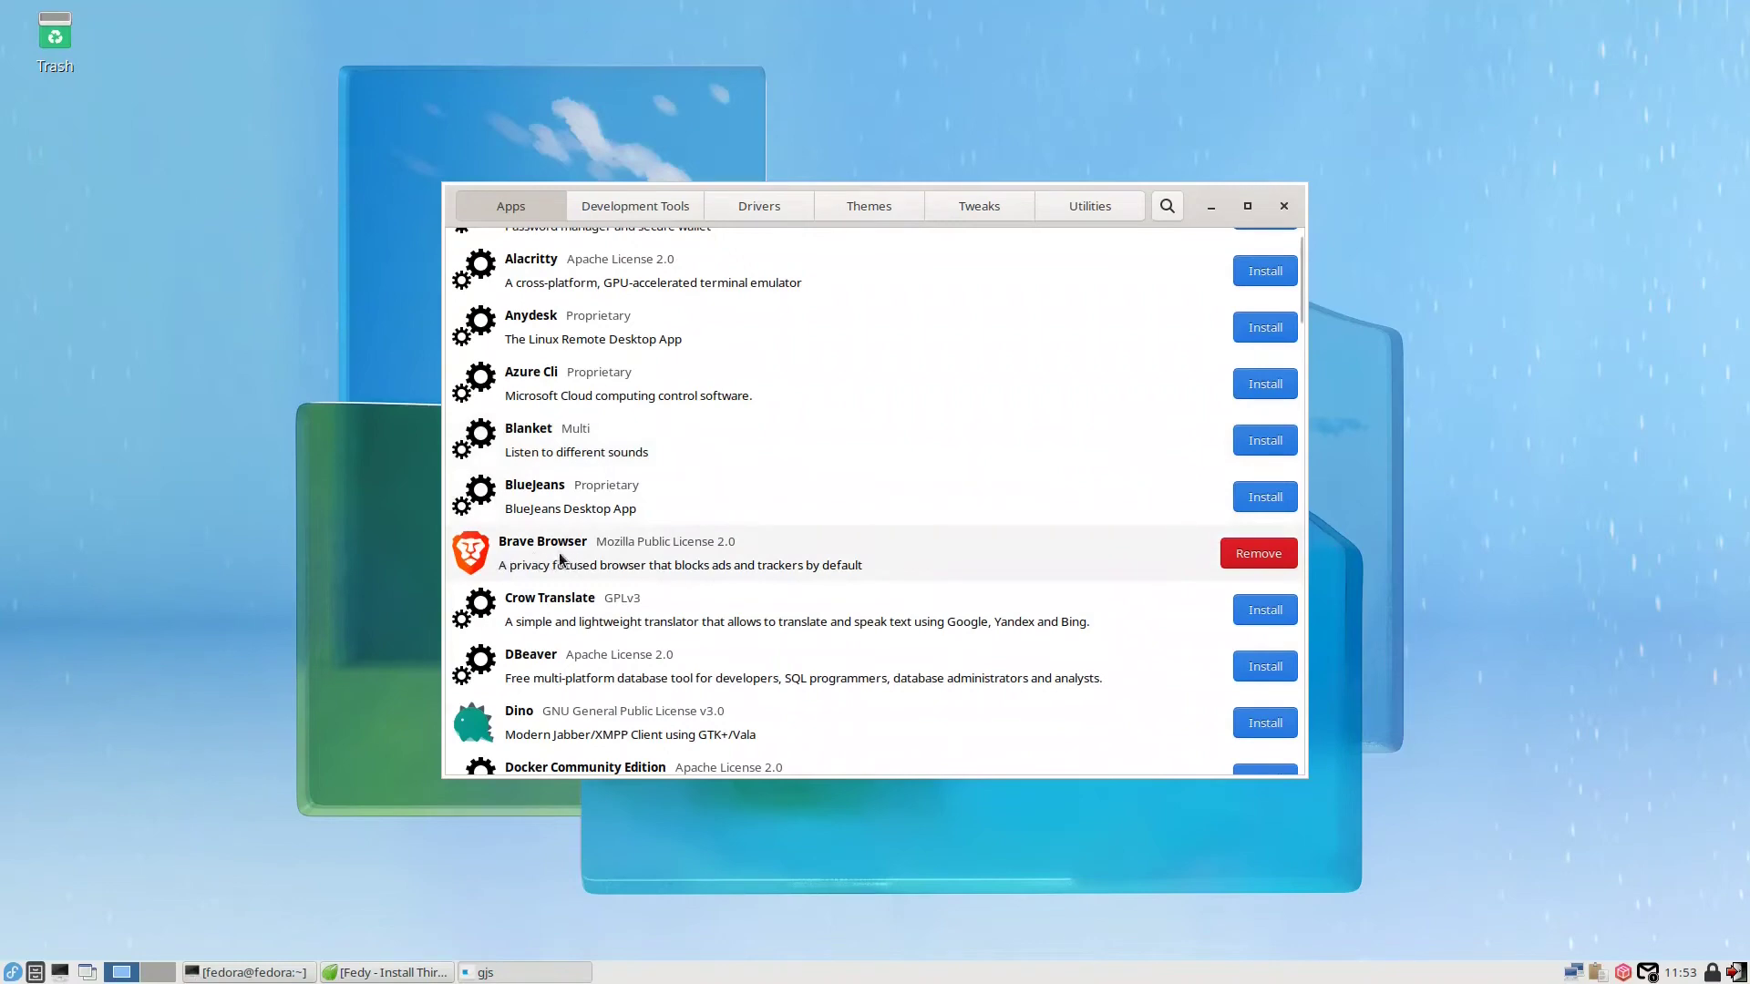
pyautogui.click(758, 209)
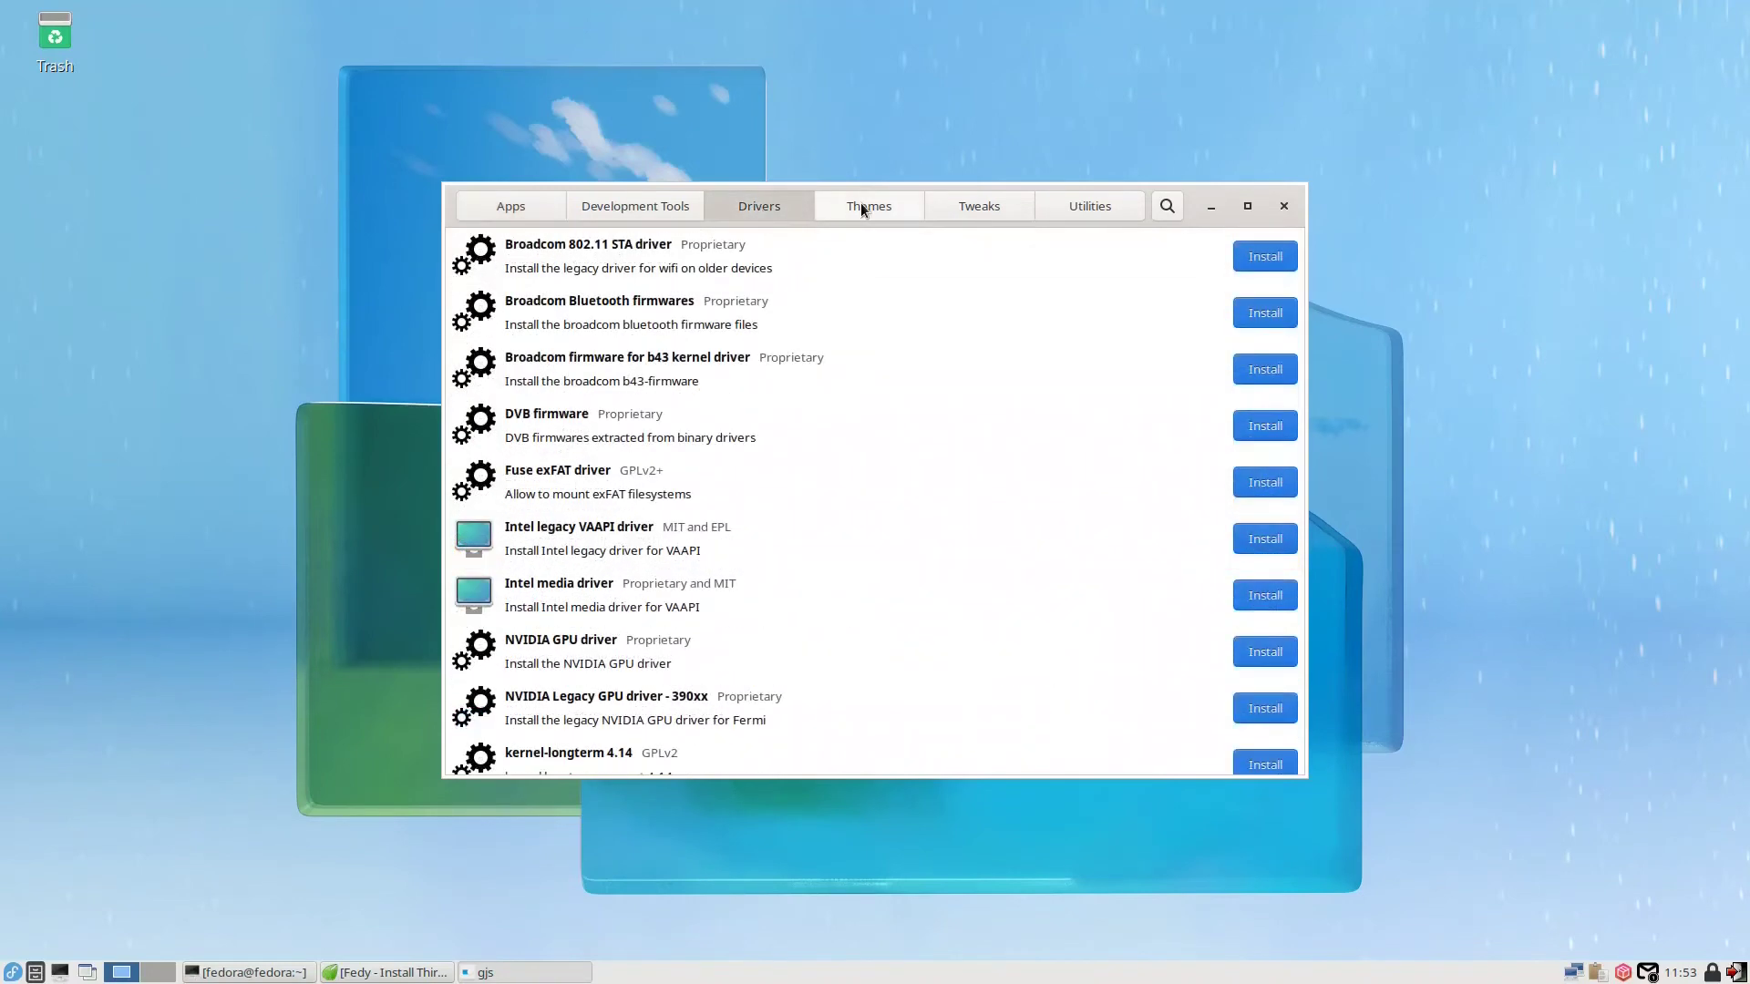
pyautogui.click(862, 209)
pyautogui.click(991, 208)
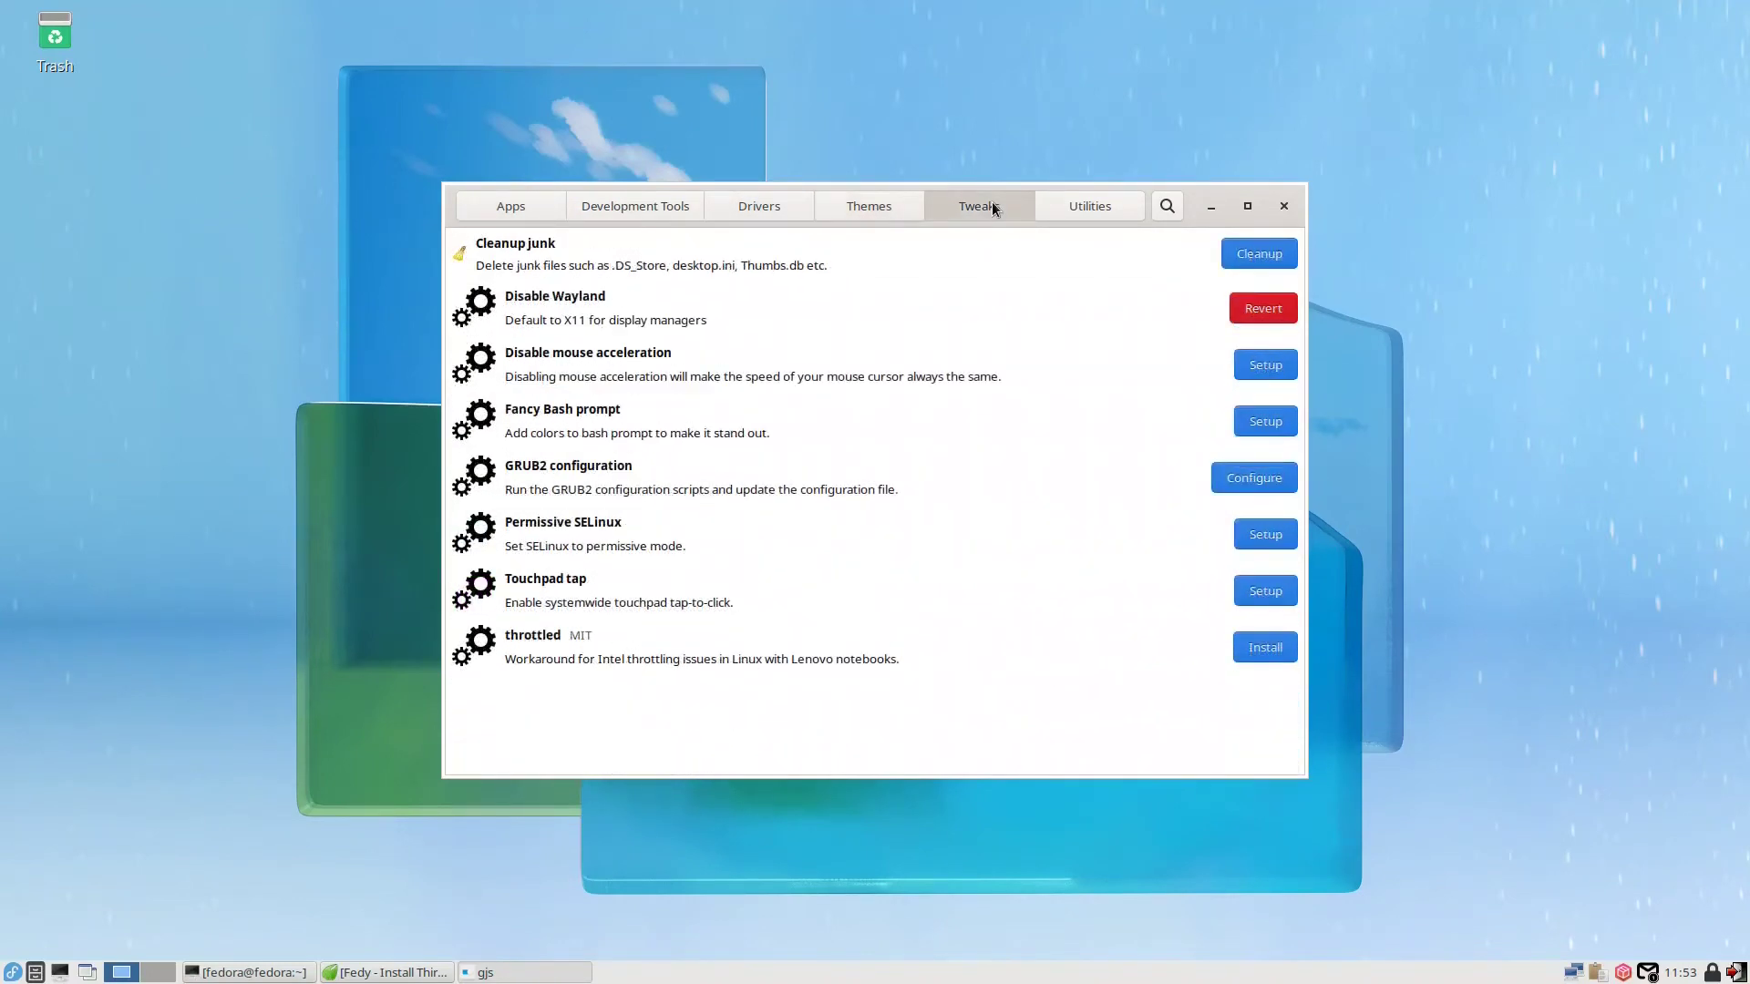
pyautogui.click(1078, 210)
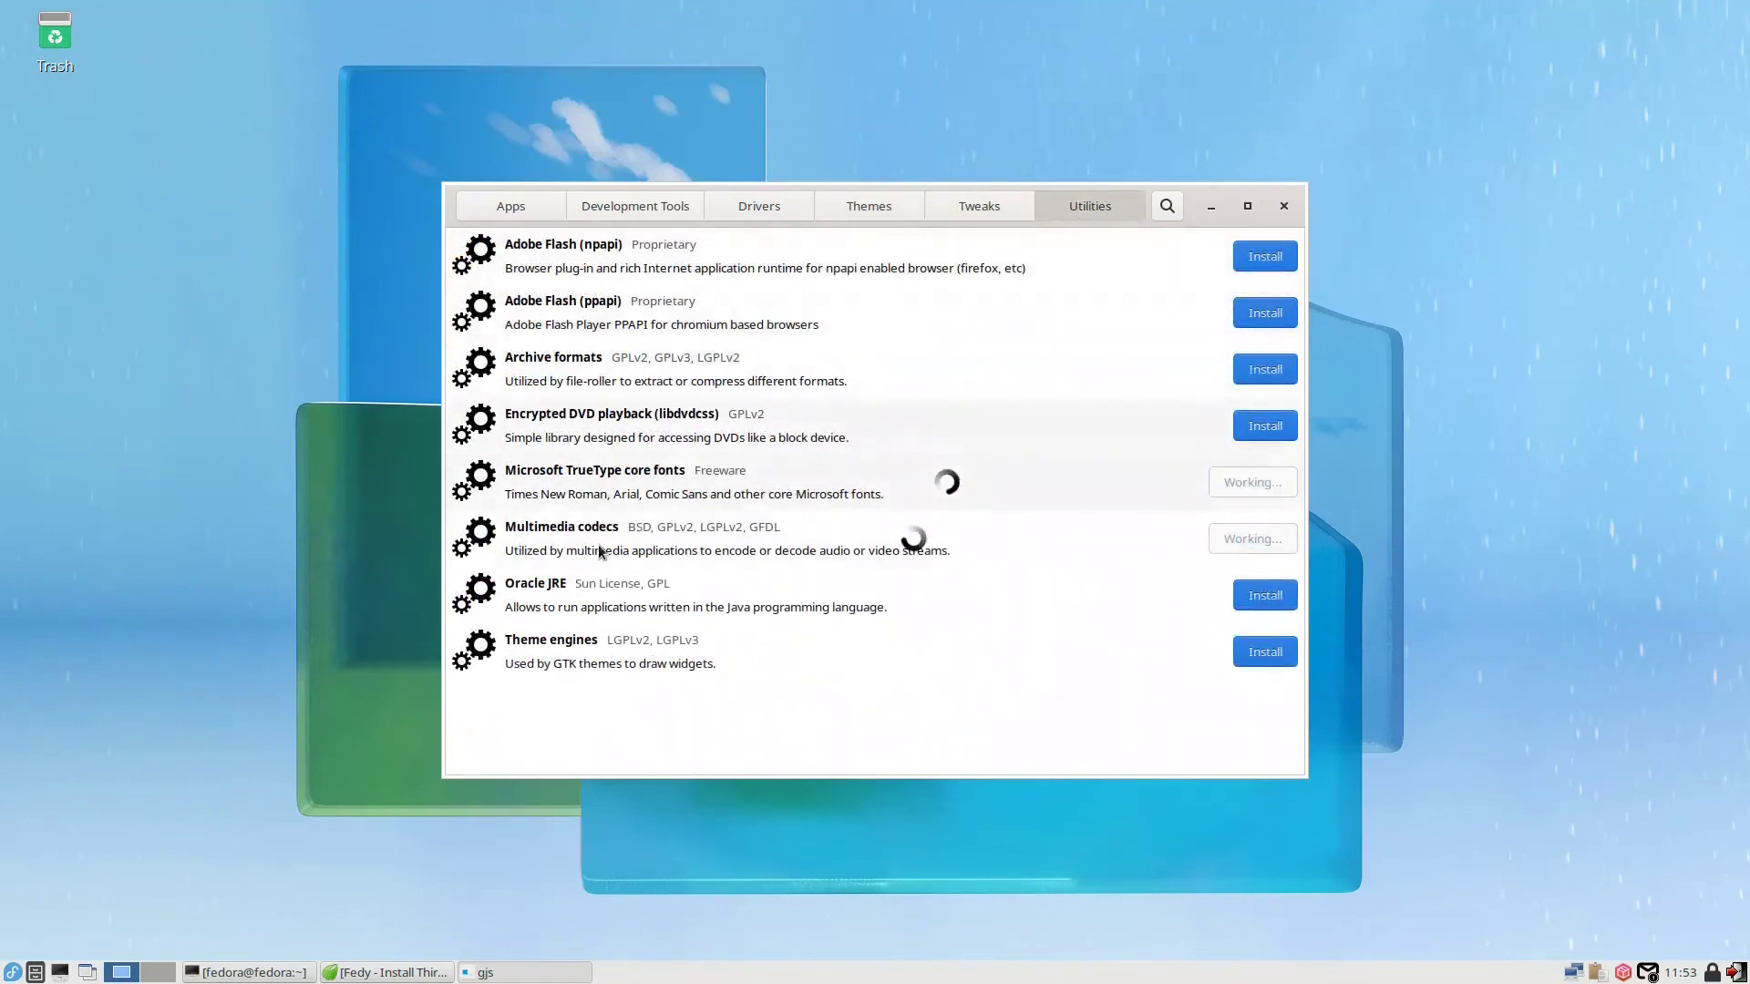
# Minimize Fedy, launch Brave Web Browser and set it as the default browser before closing its window
pyautogui.click(1211, 207)
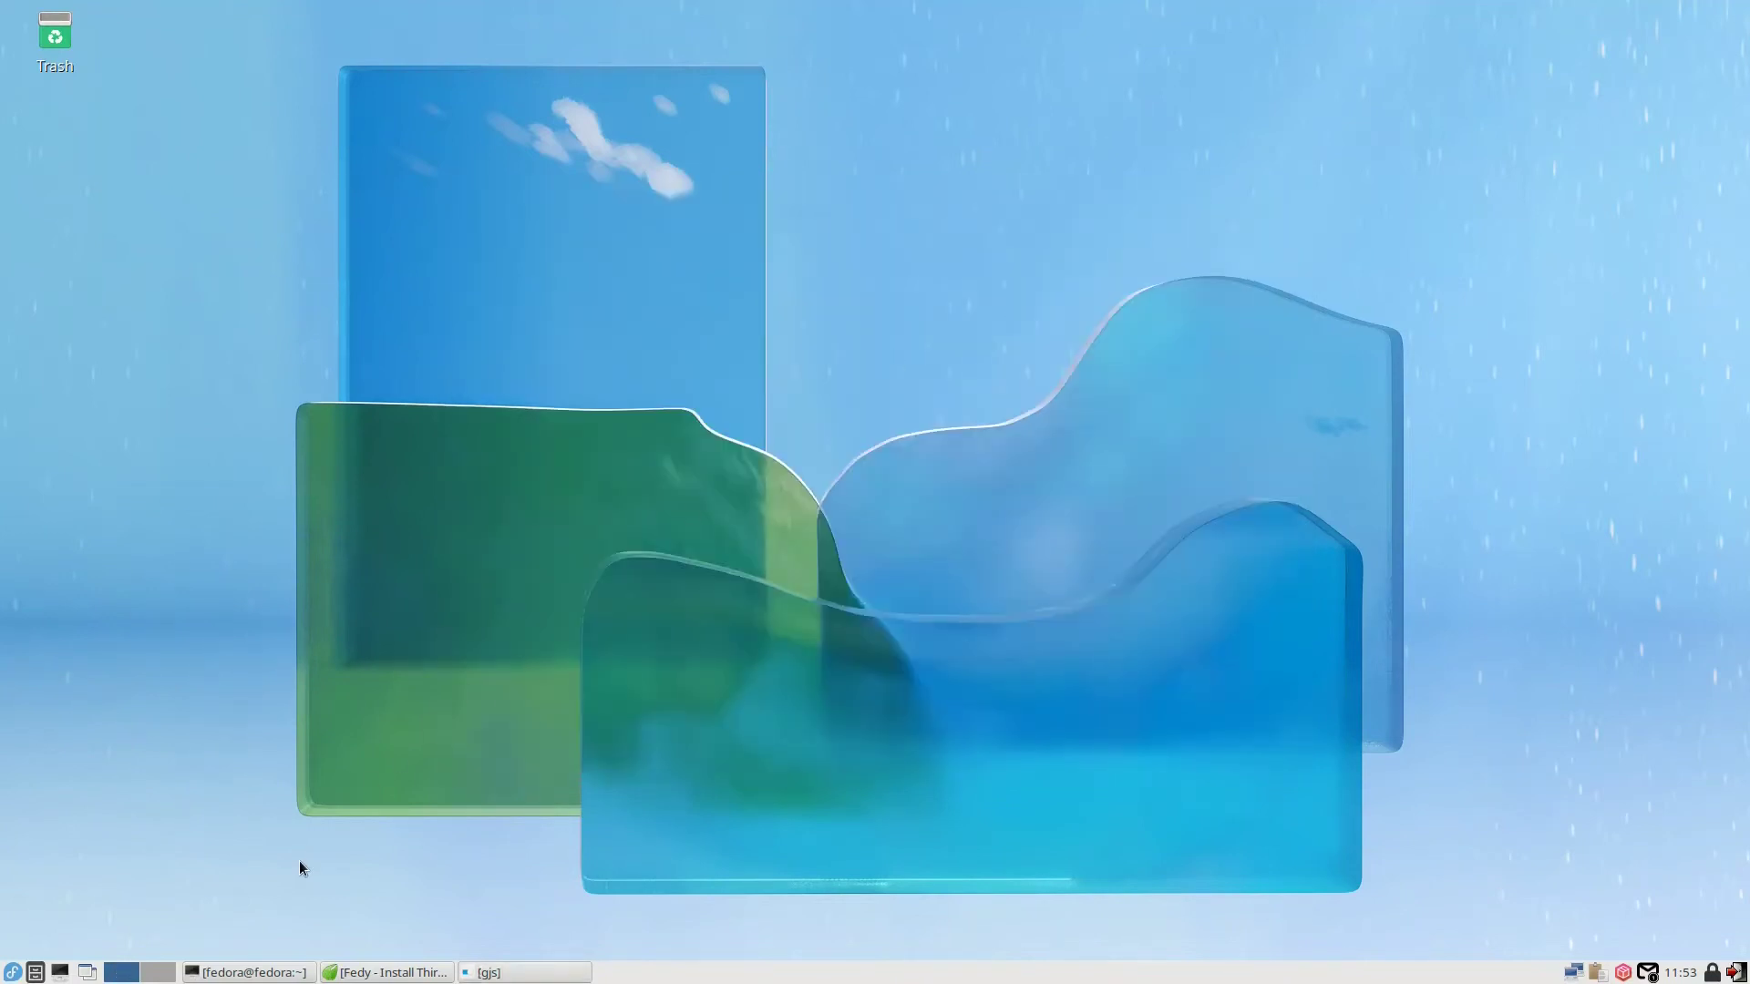
pyautogui.click(10, 973)
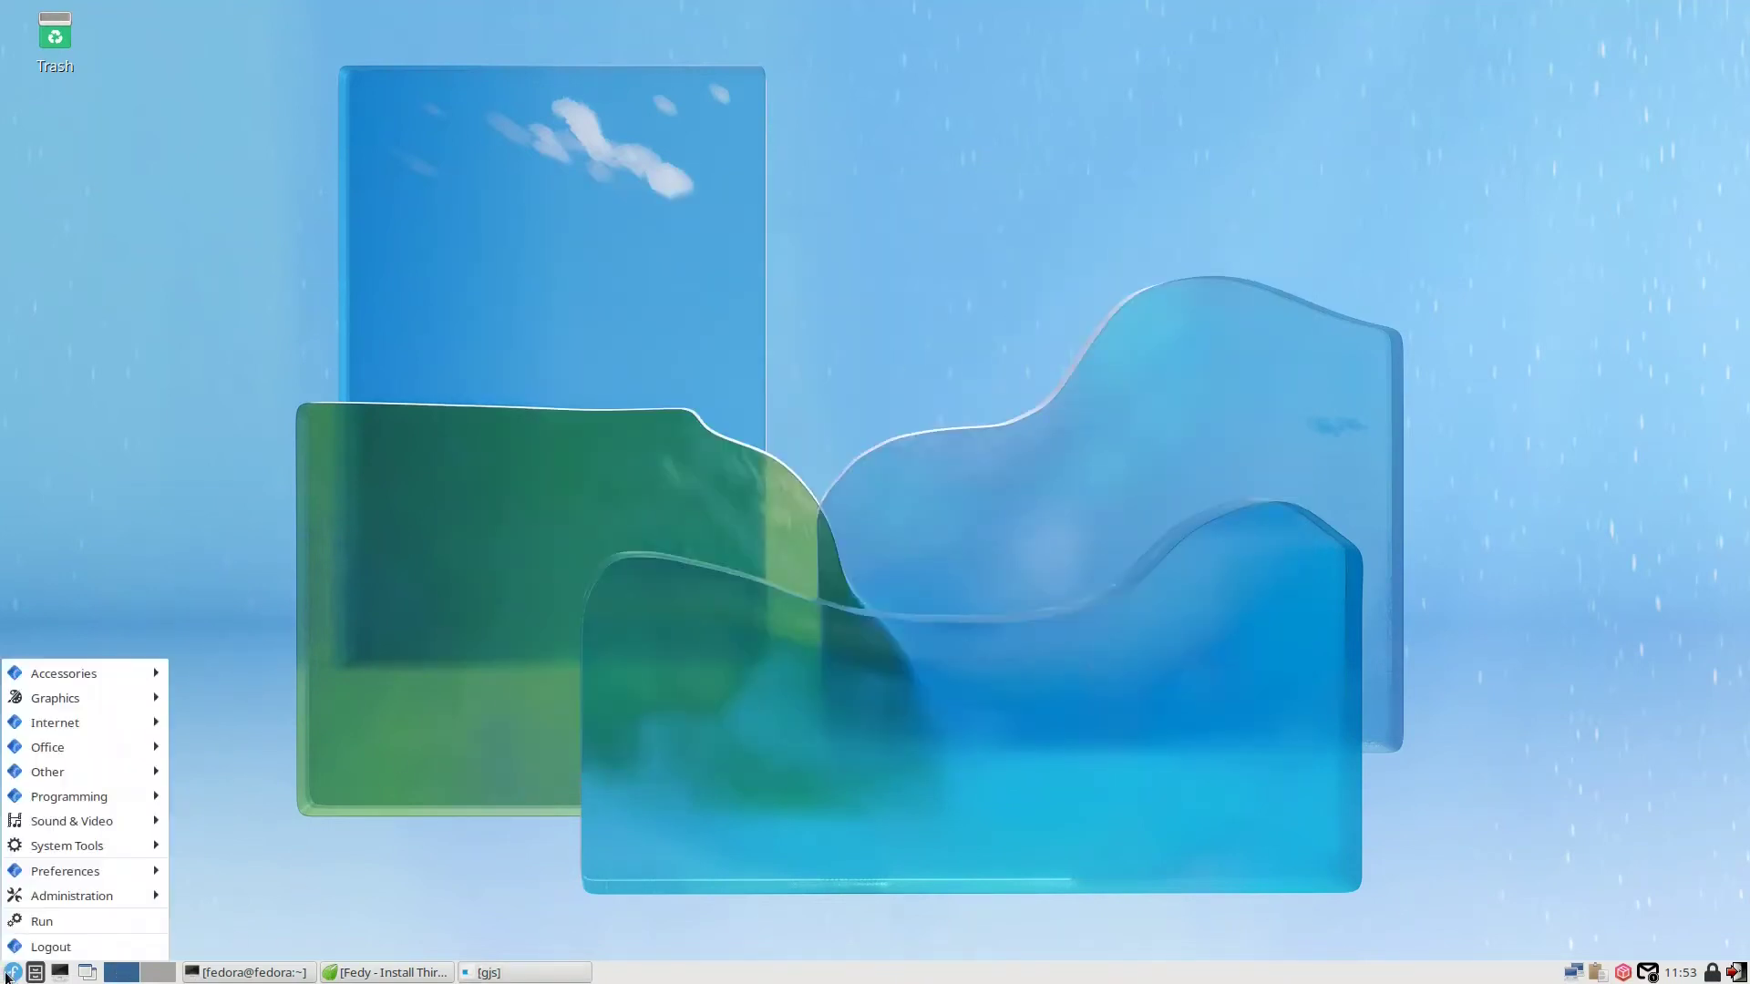
pyautogui.moveTo(112, 720)
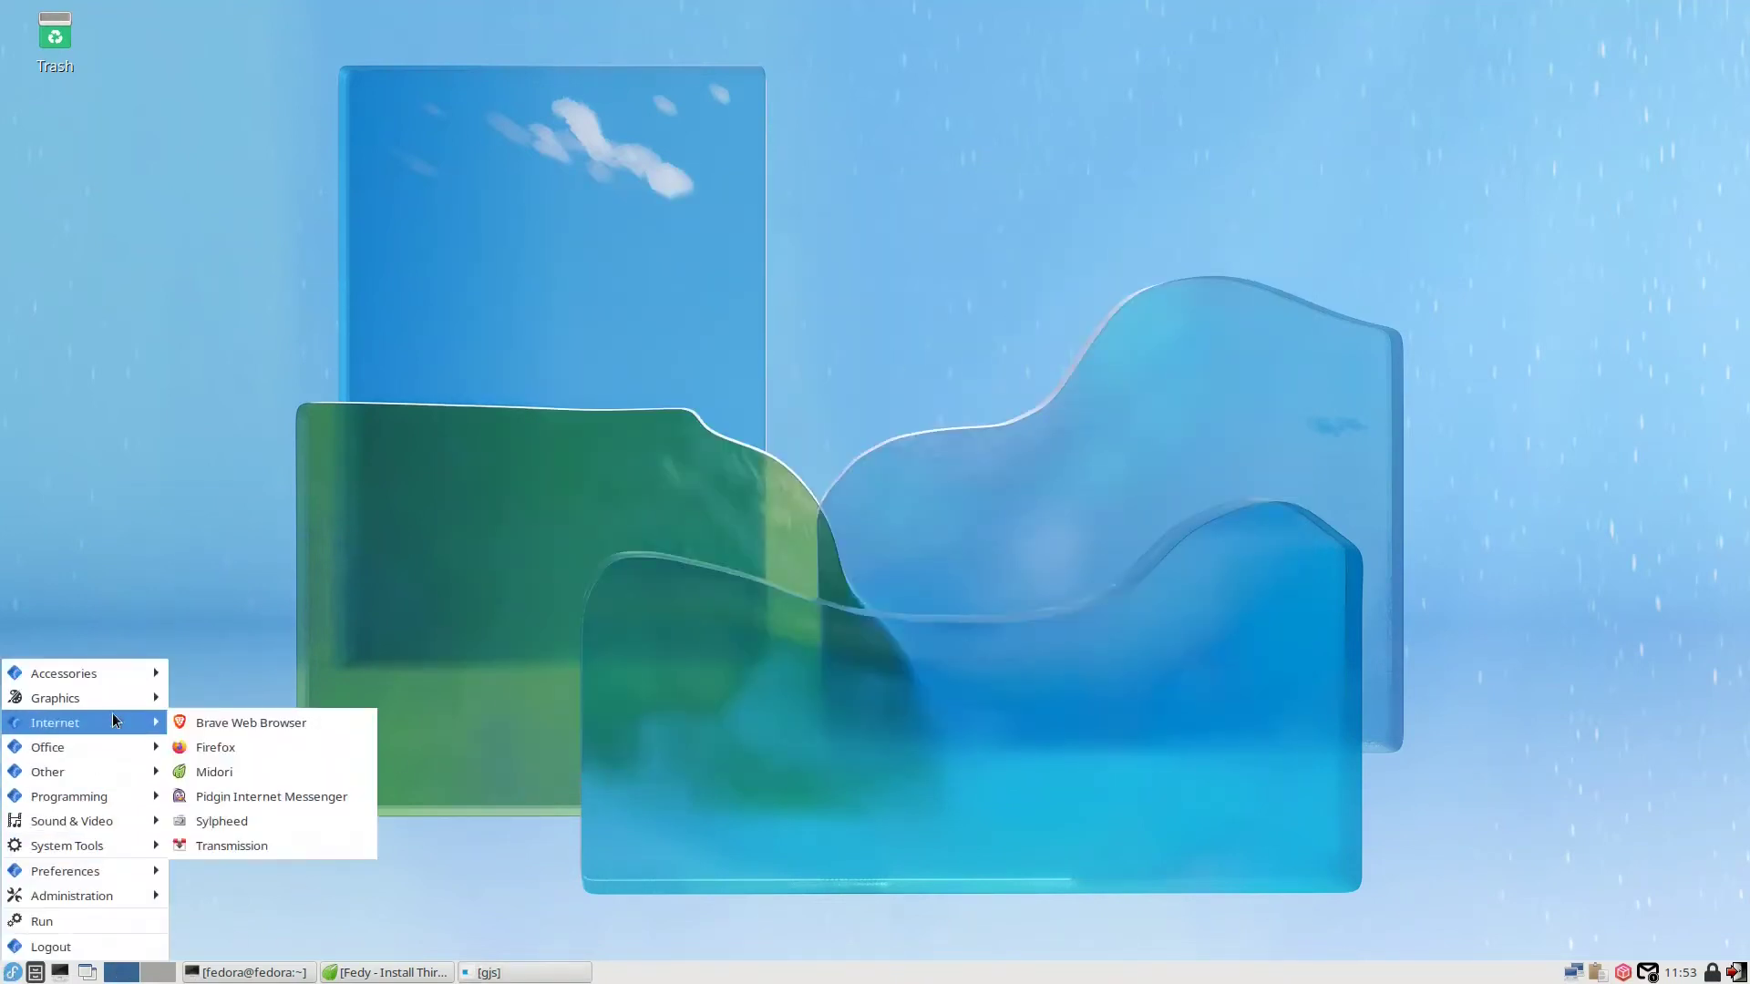
pyautogui.click(304, 720)
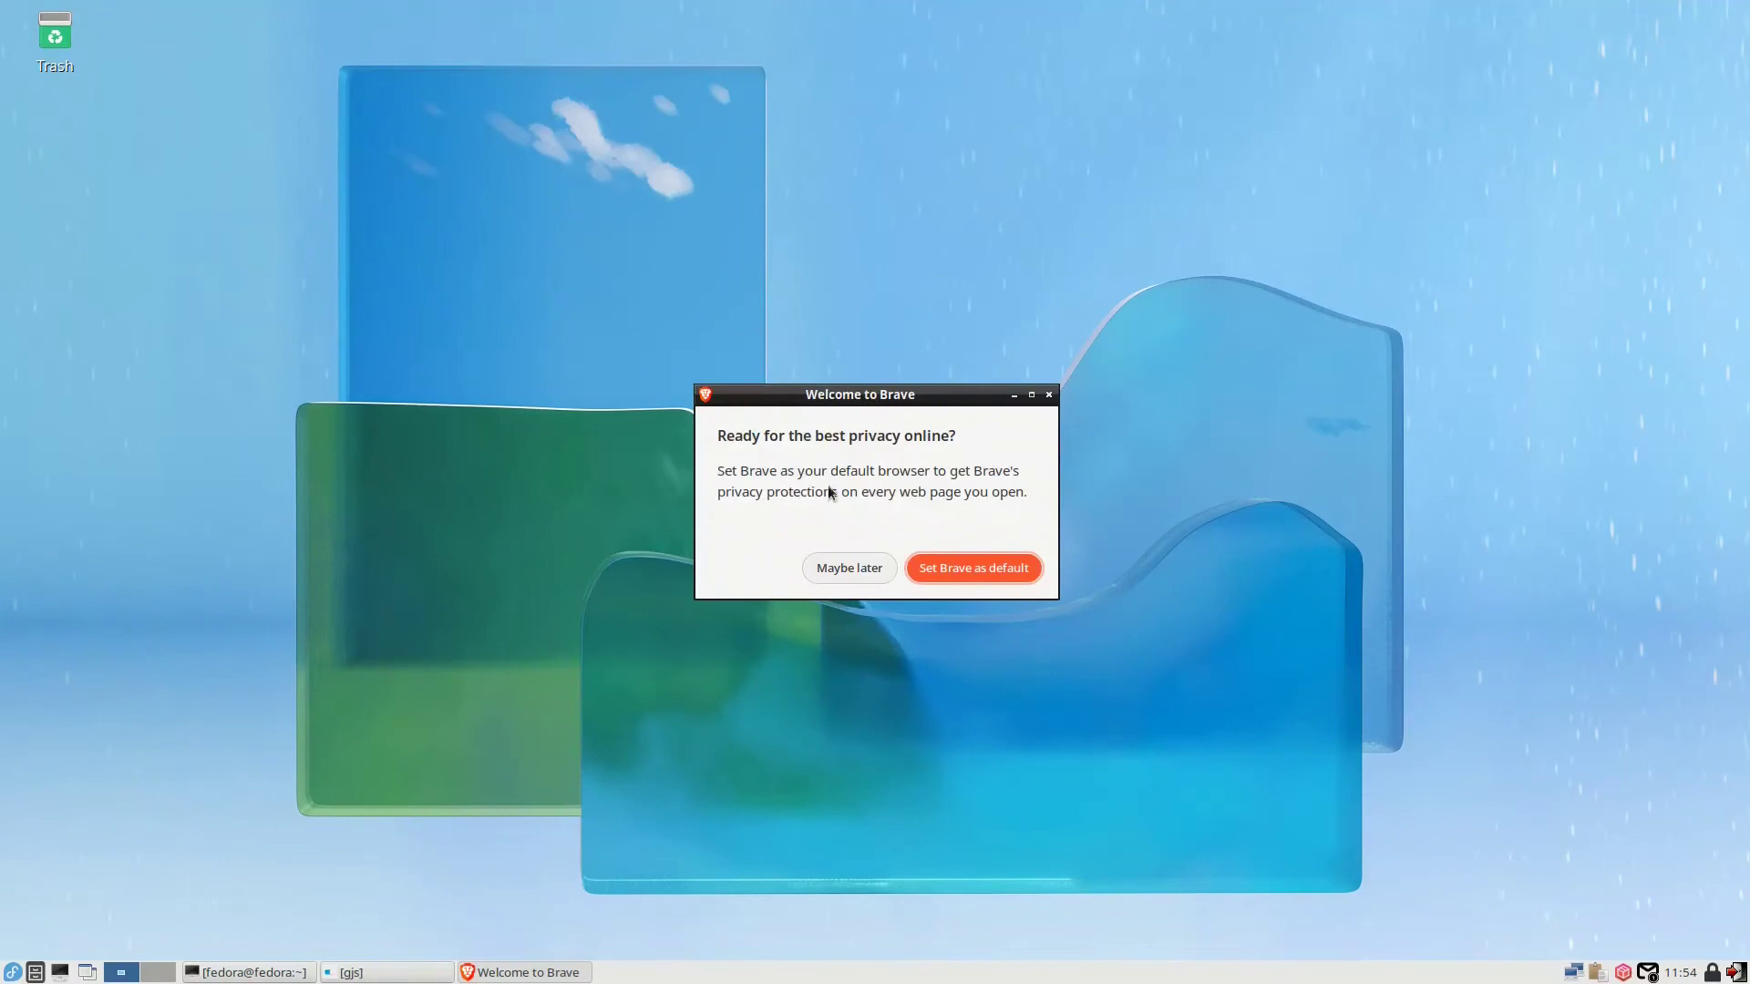
pyautogui.click(954, 567)
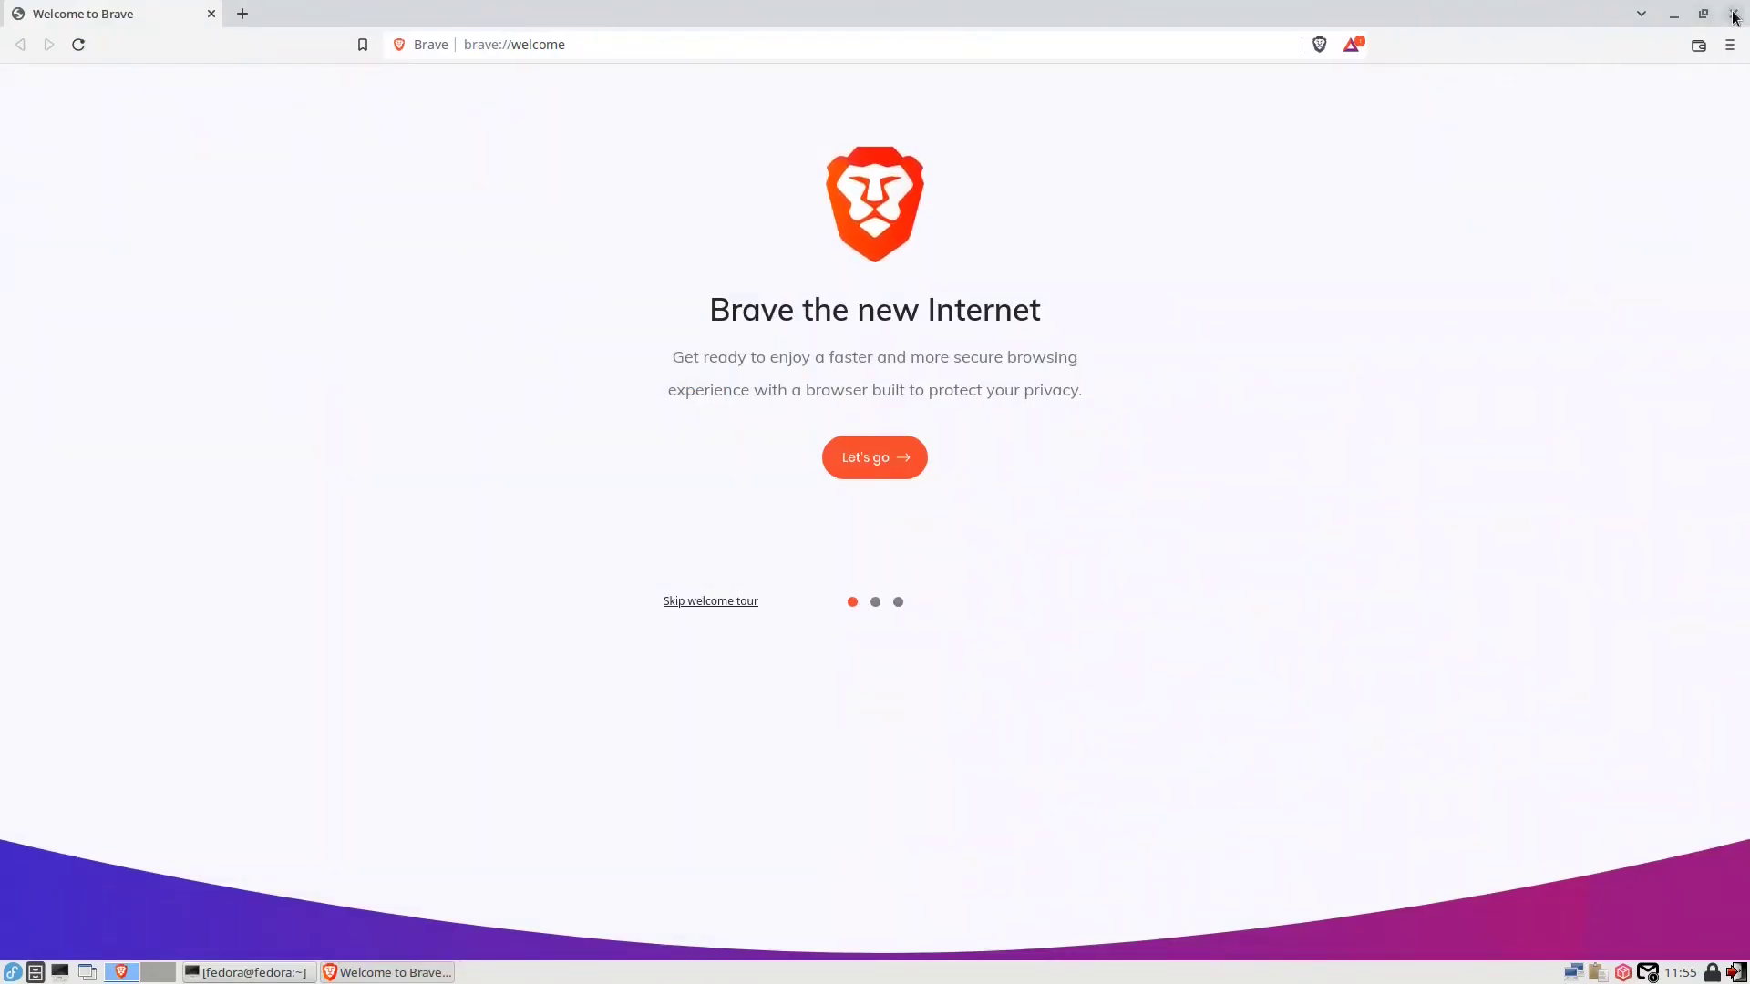
pyautogui.click(1734, 18)
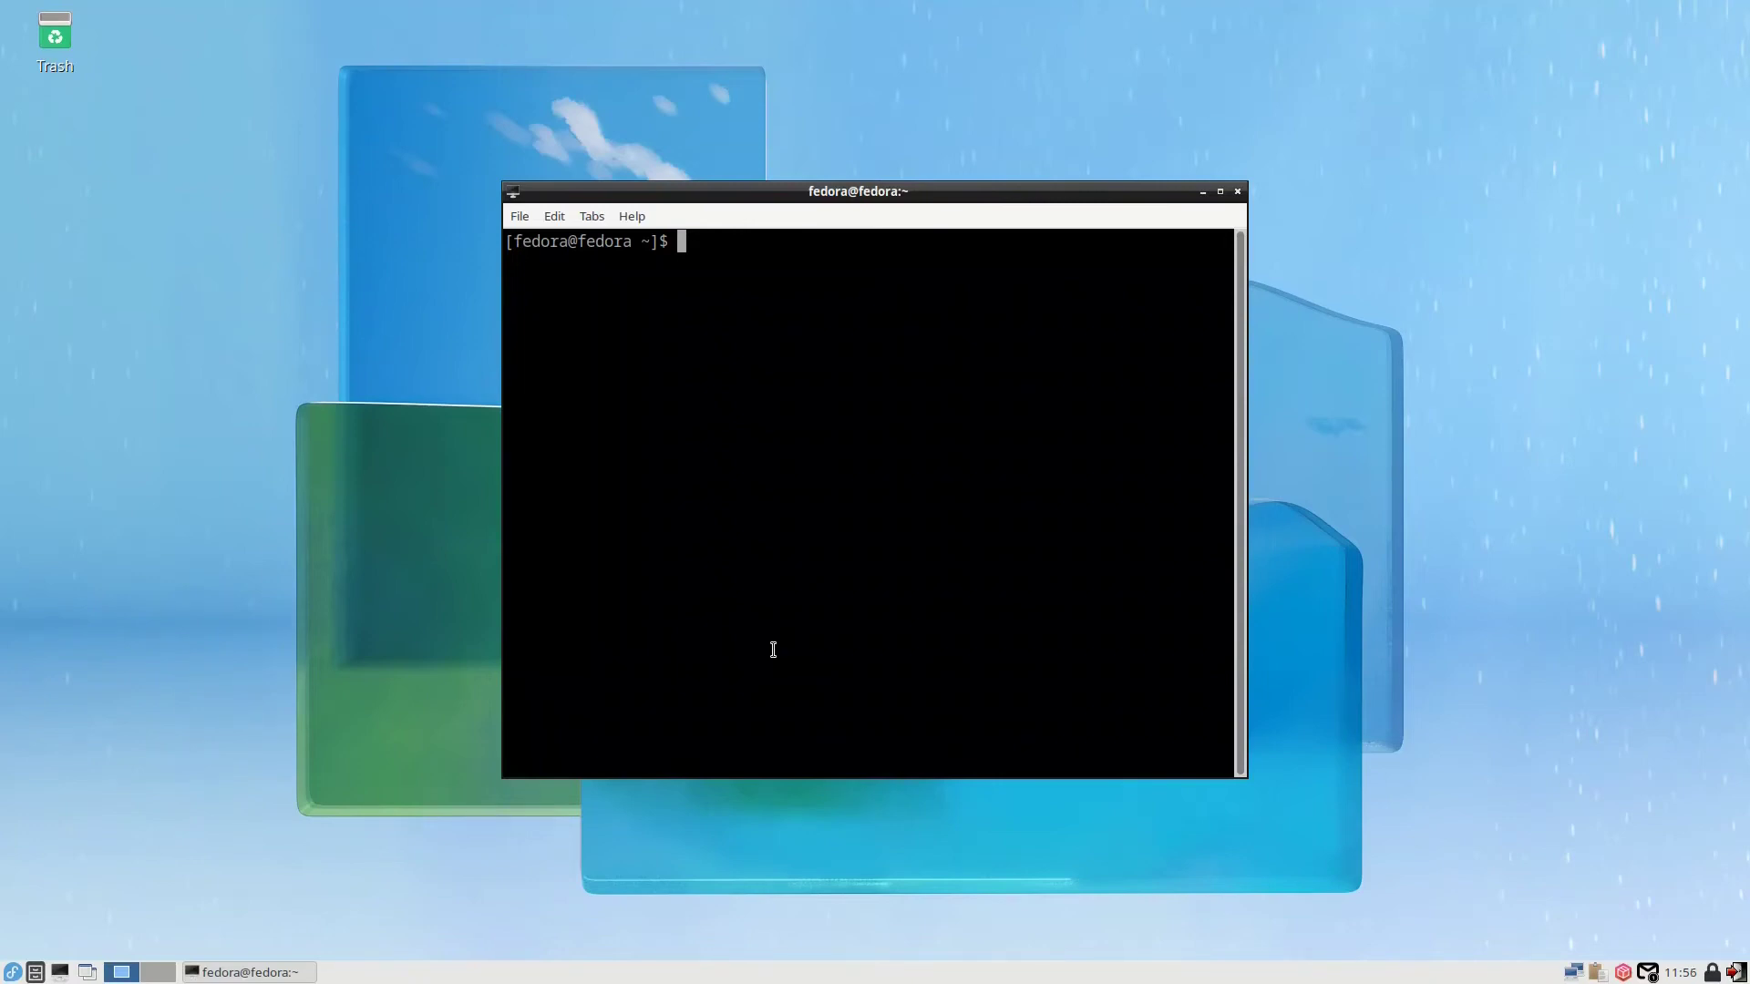
# Install Wine with sudo dnf install wine, reviewing the package list and accepting the transaction
pyautogui.write('sudo dnf install wine')
pyautogui.press('Return')
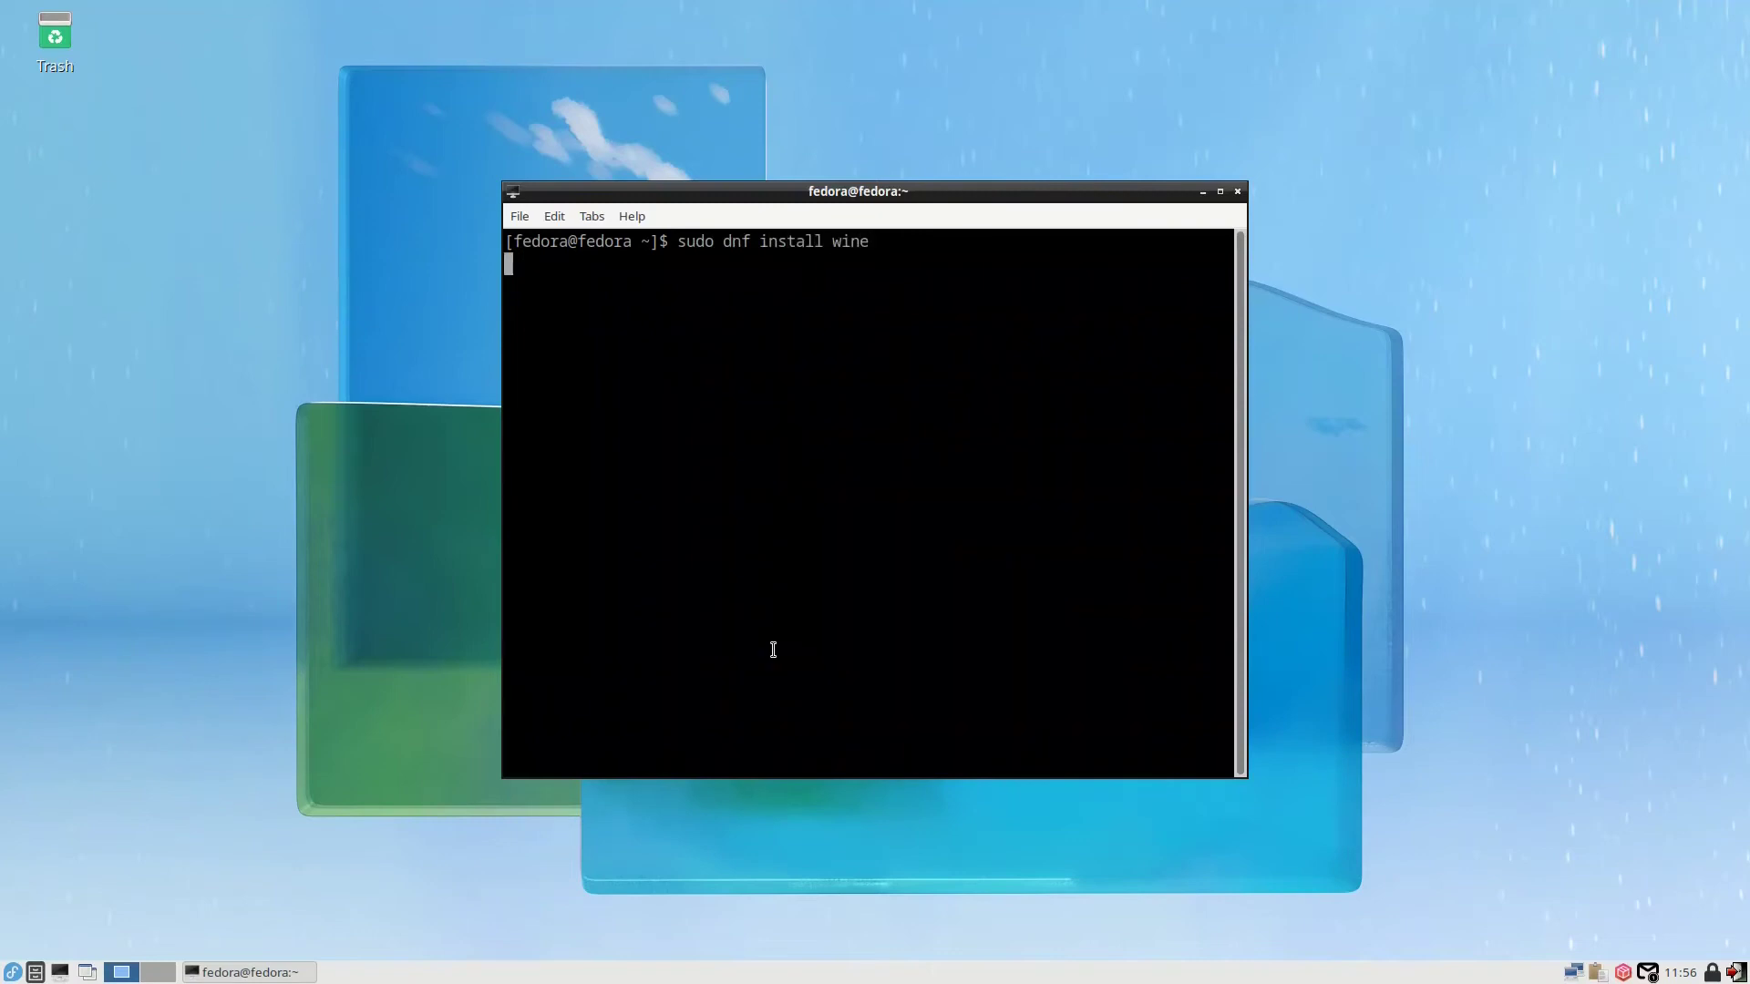
pyautogui.press('Return')
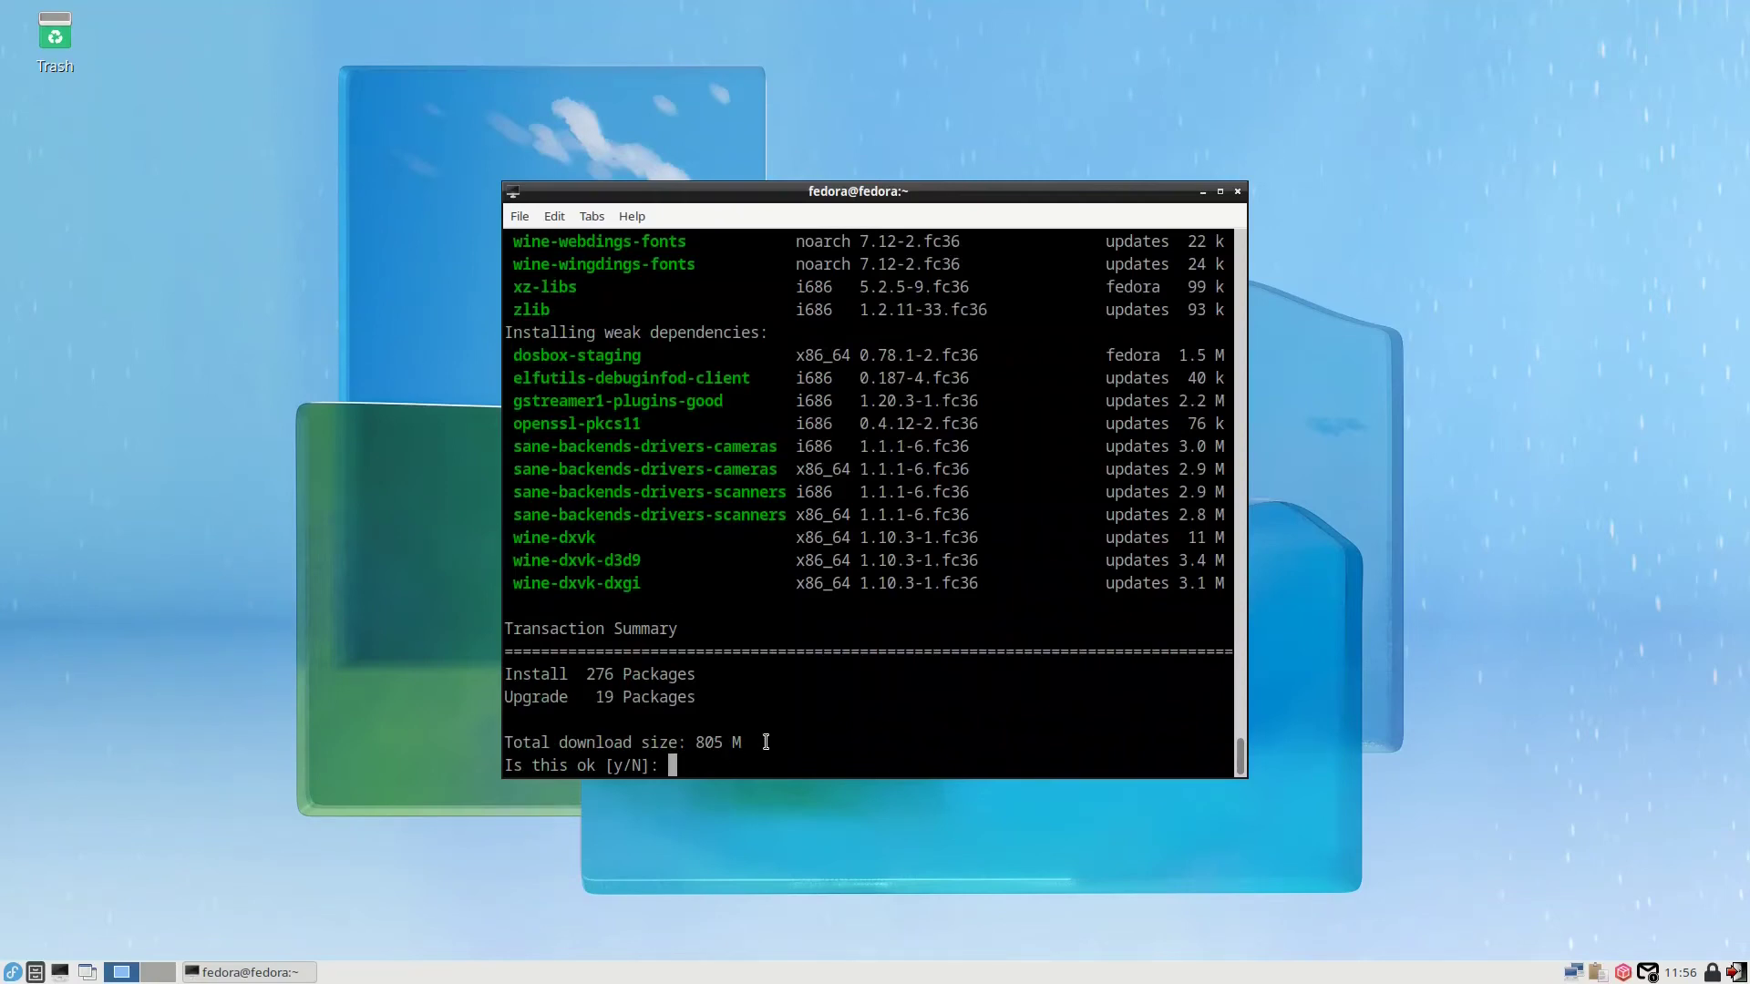
pyautogui.scroll(6, 678, 616)
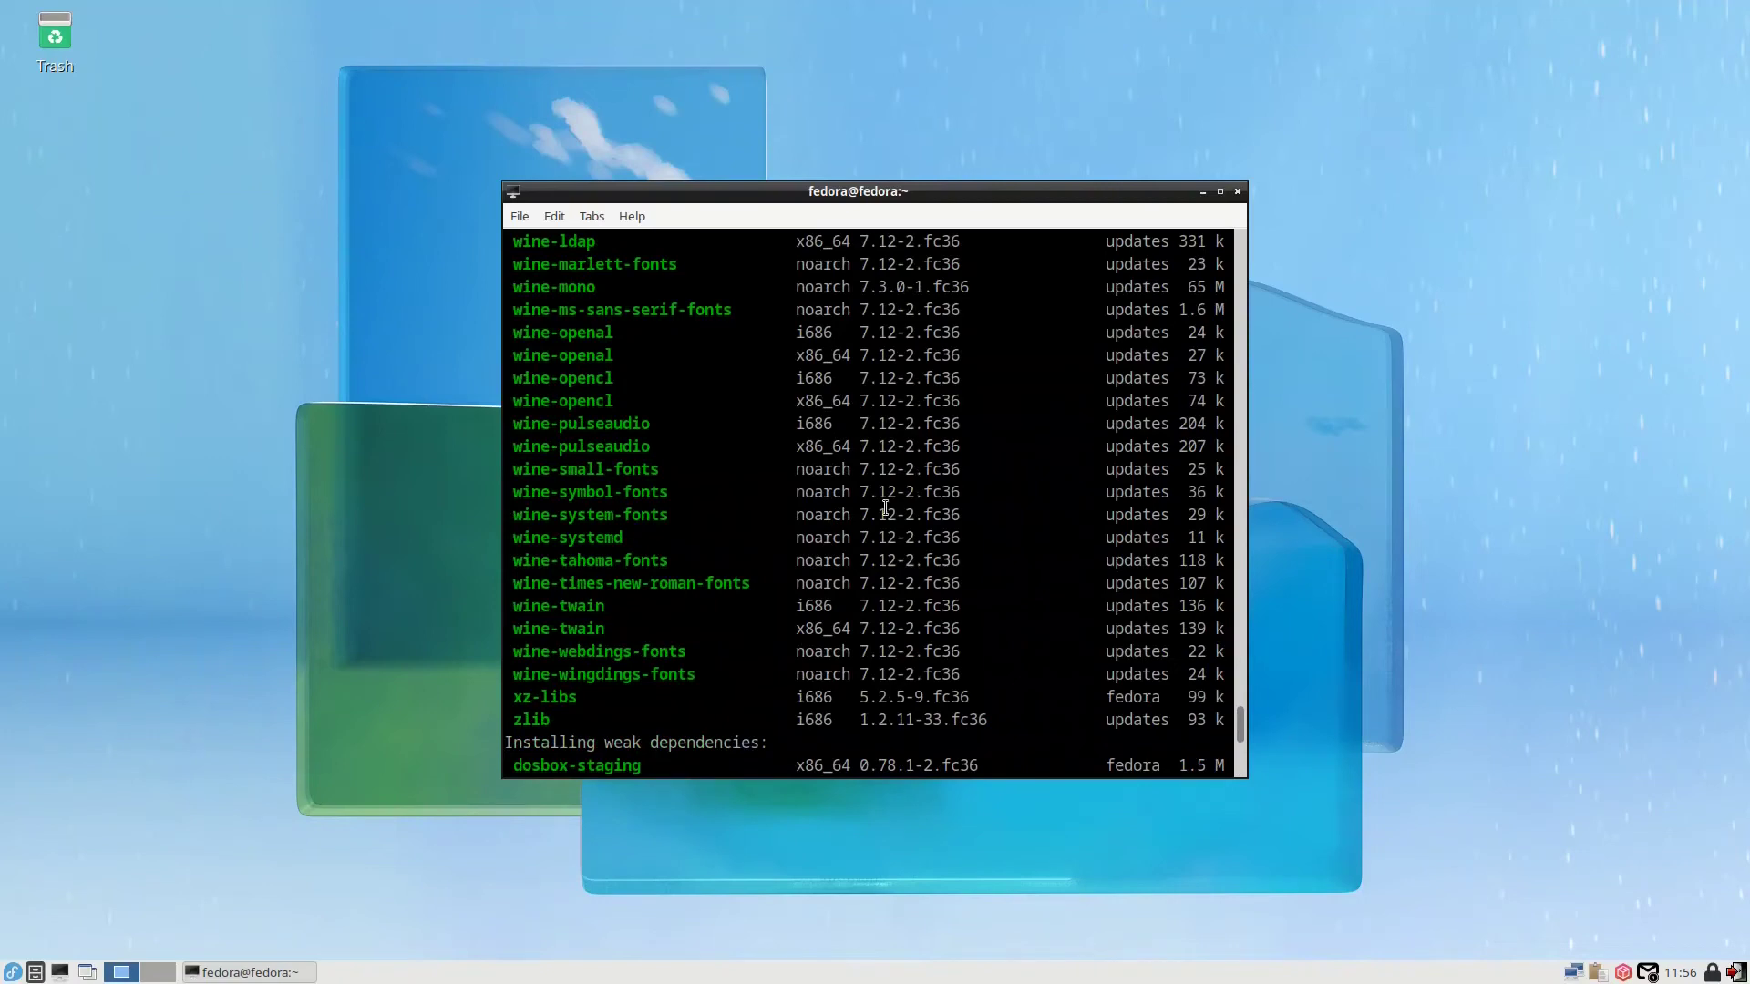
pyautogui.scroll(-6, 894, 629)
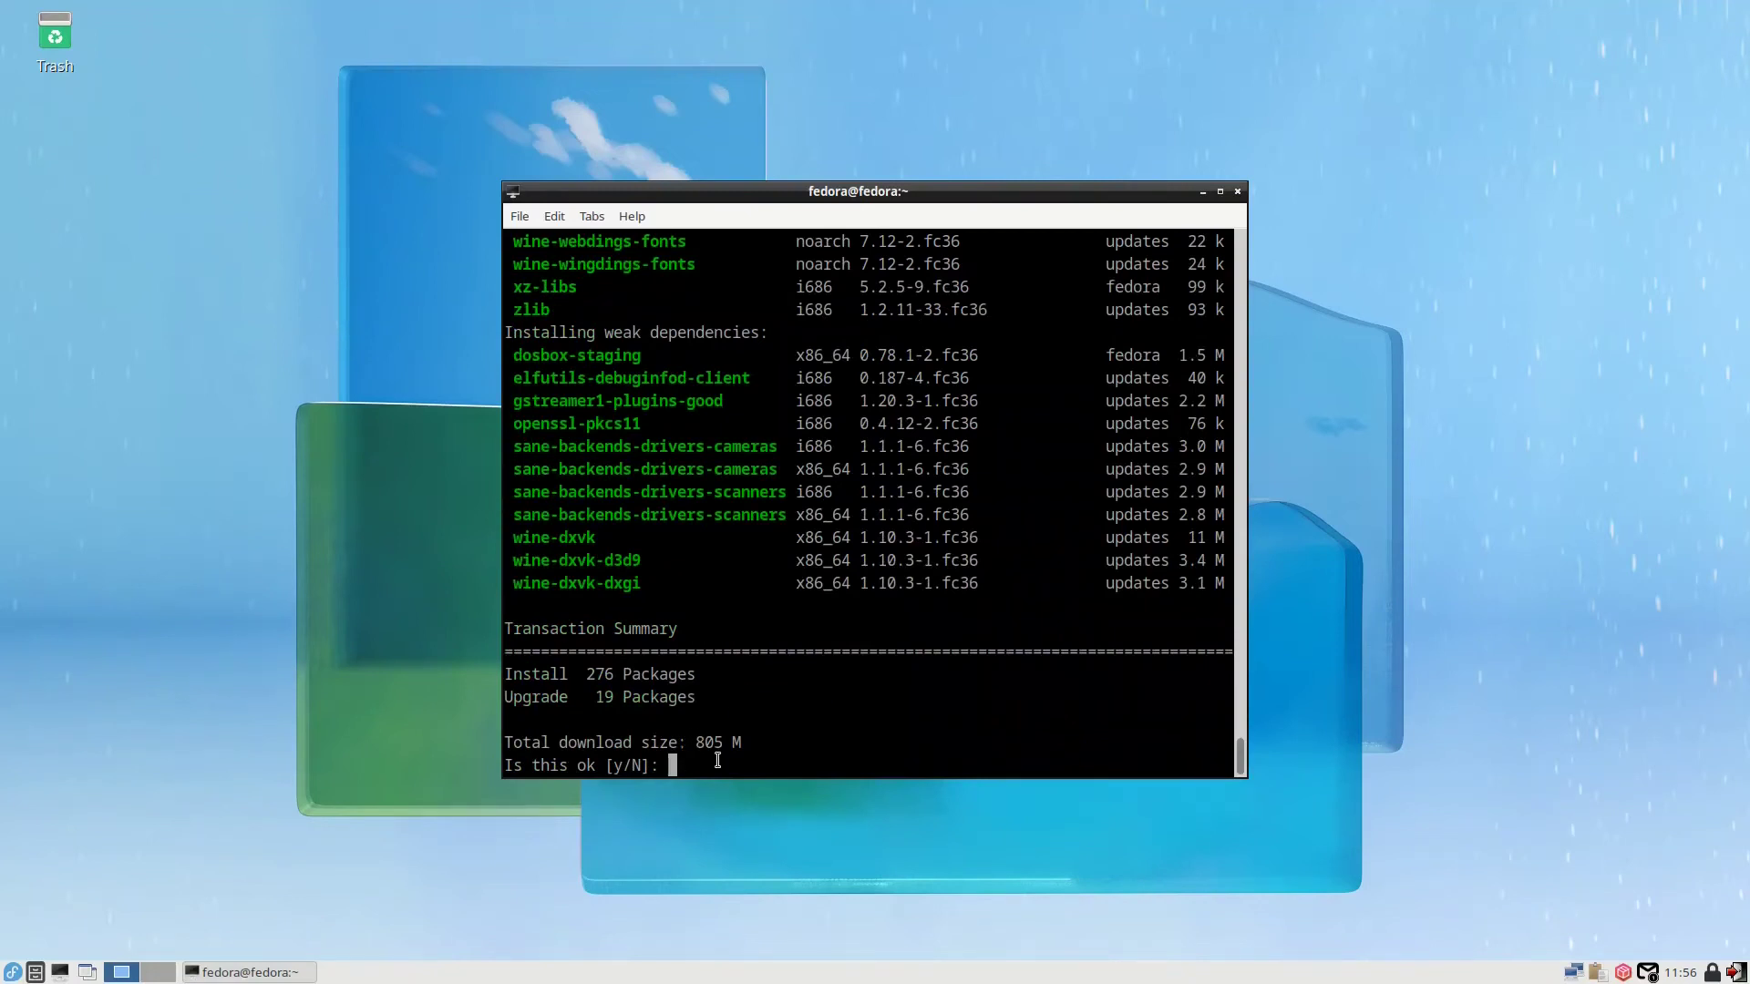
pyautogui.write('y')
pyautogui.press('Return')
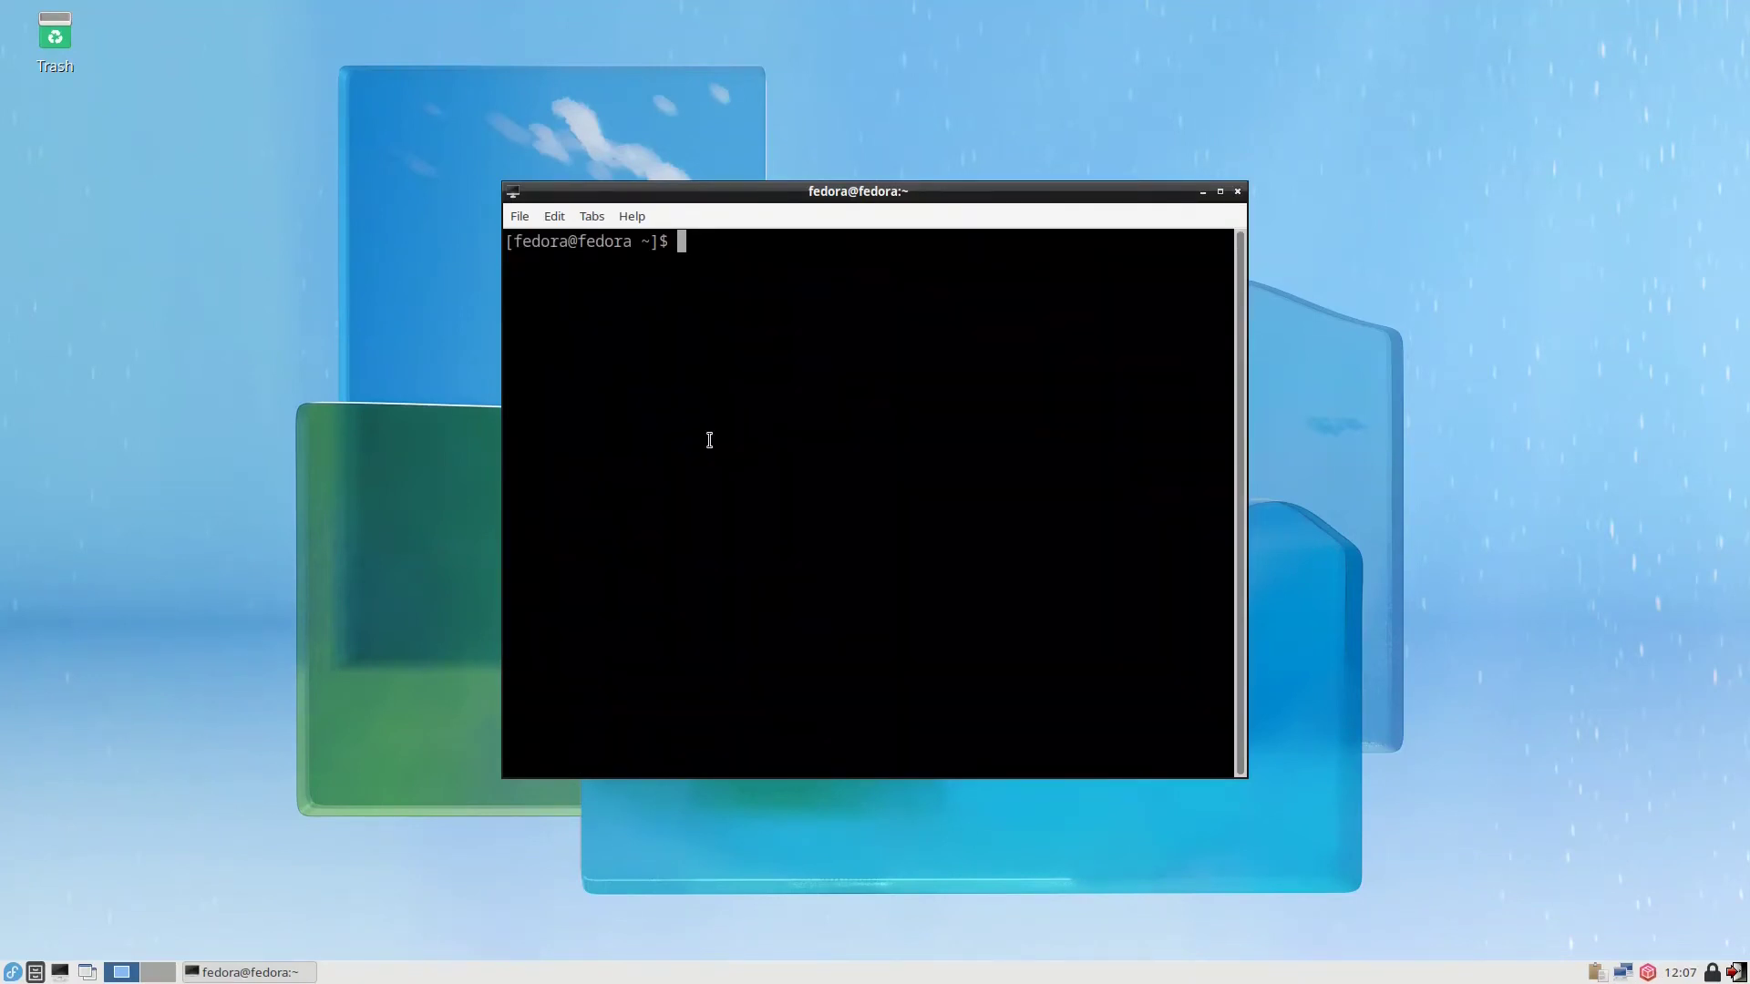
# Run winecfg and accept the Wine configuration with Windows 7 as the Windows version
pyautogui.write('winecfg')
pyautogui.press('Return')
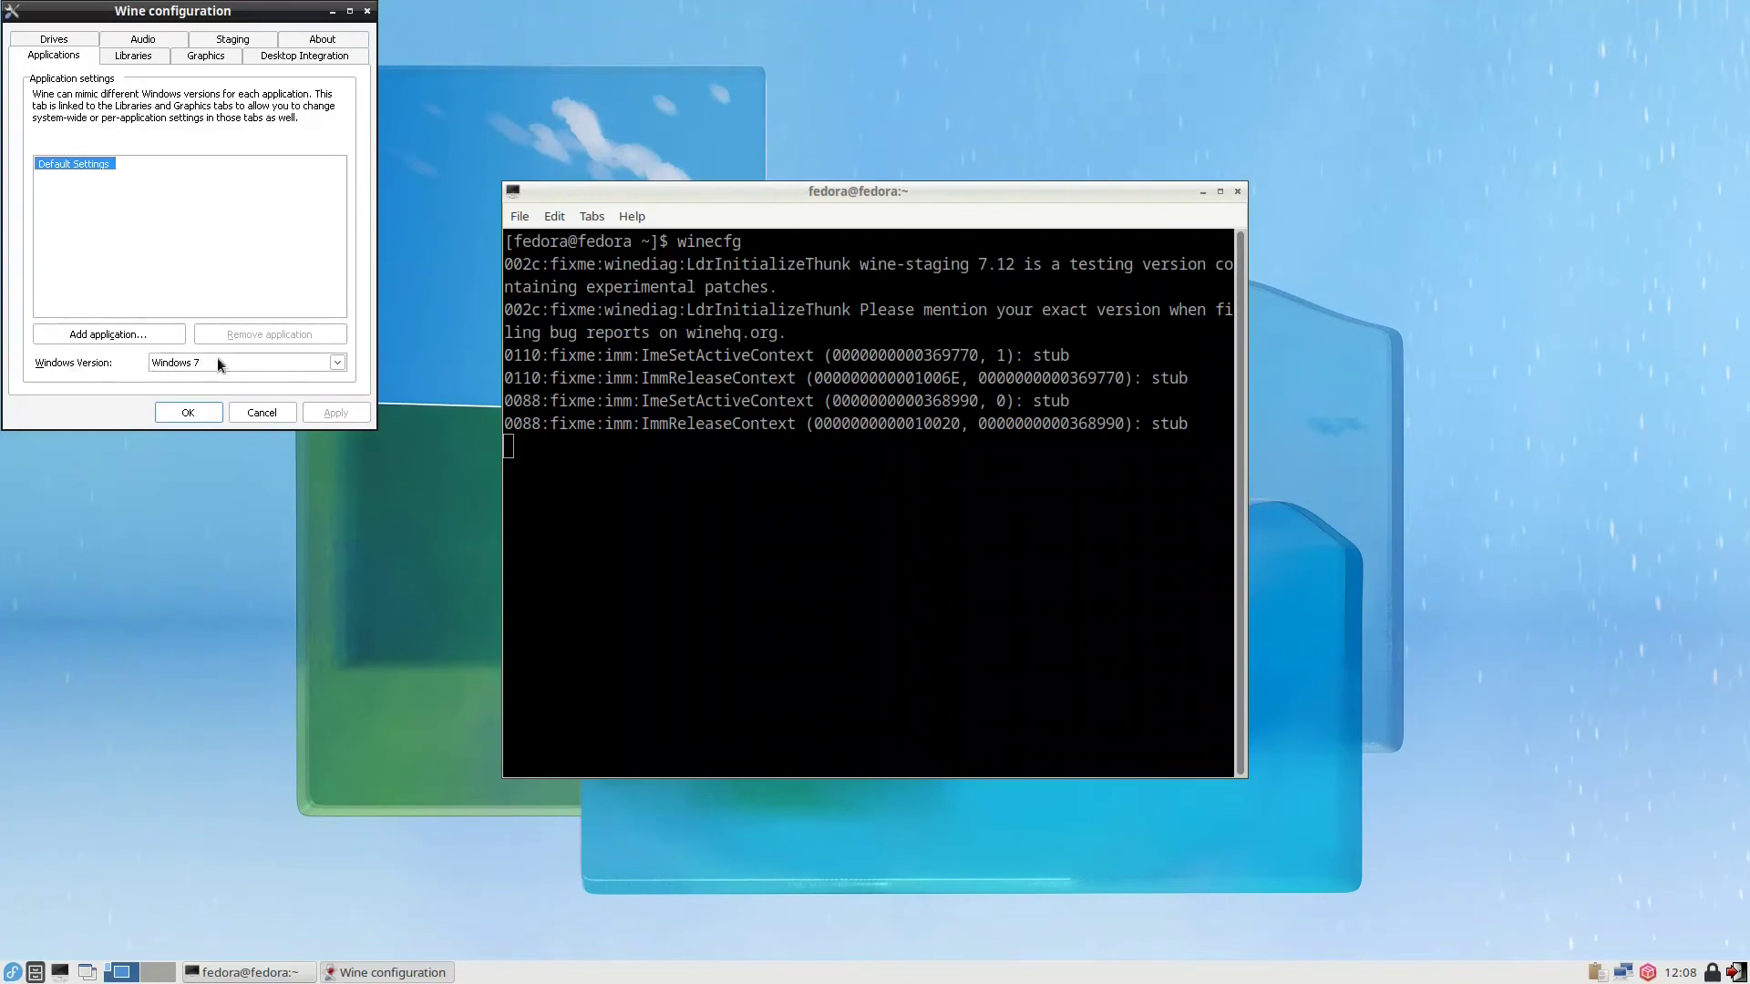
pyautogui.click(193, 417)
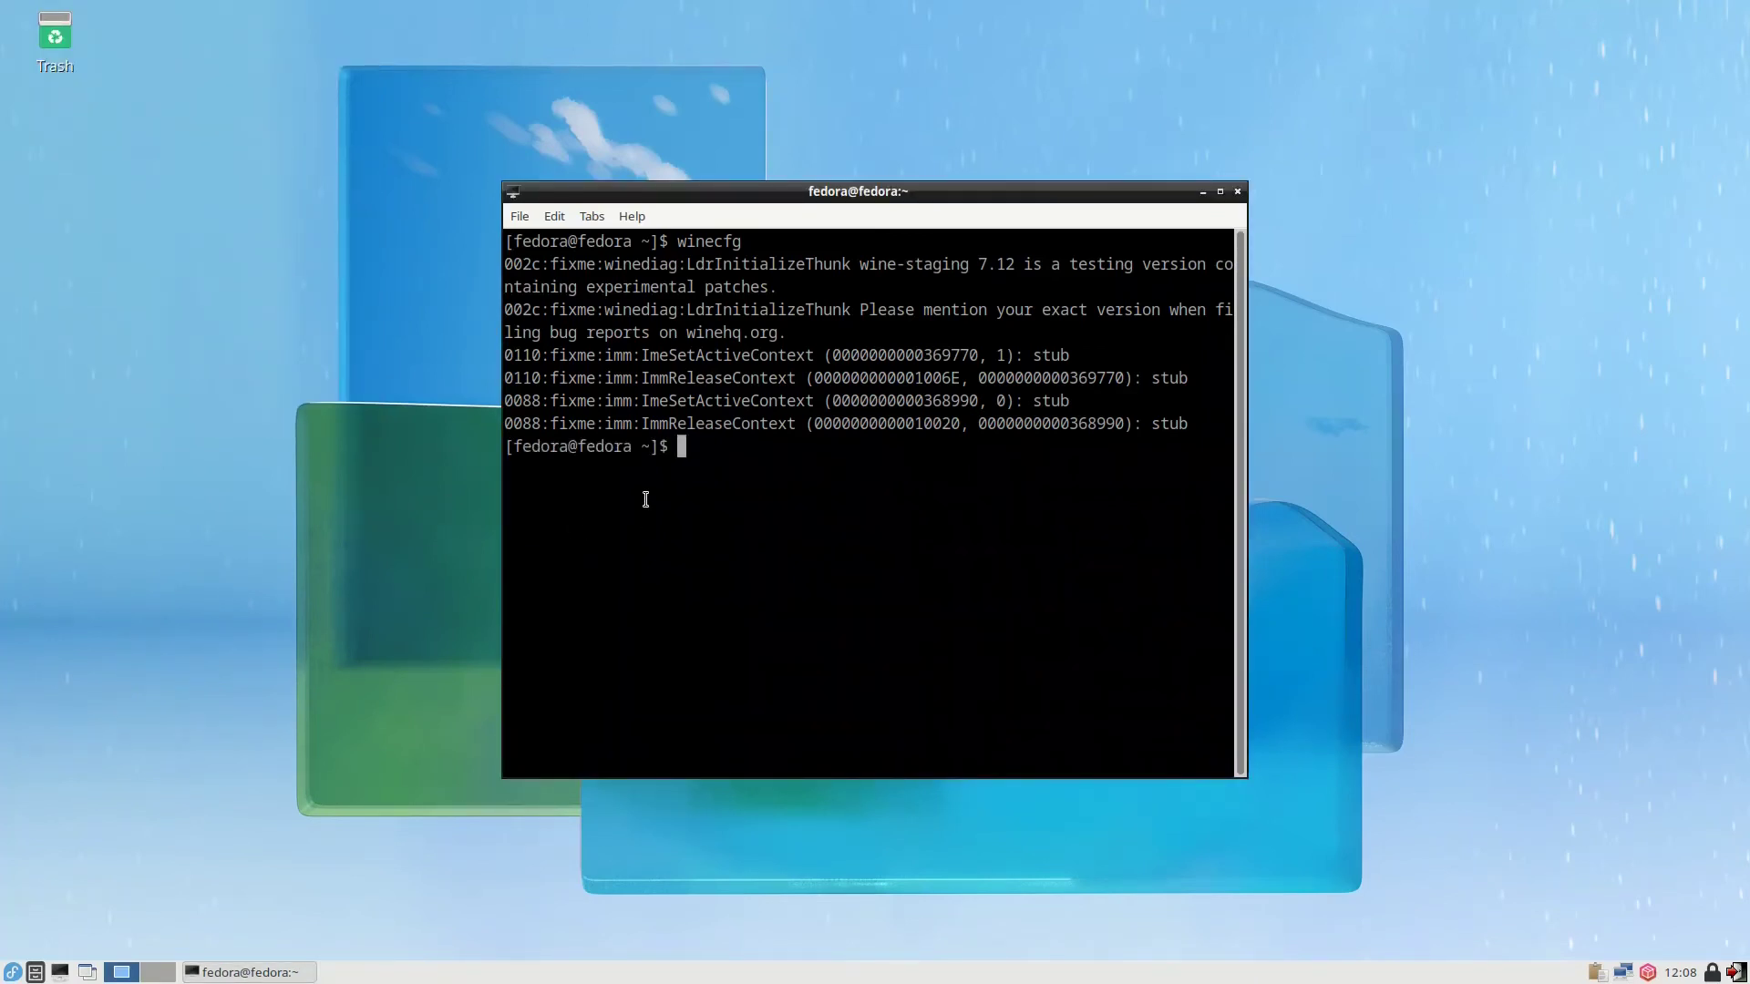
# Show hidden files in the home folder and inspect .wine/drive_c before closing the file manager
pyautogui.click(40, 975)
pyautogui.moveTo(387, 519); pyautogui.dragTo(683, 160)
pyautogui.rightClick(540, 438)
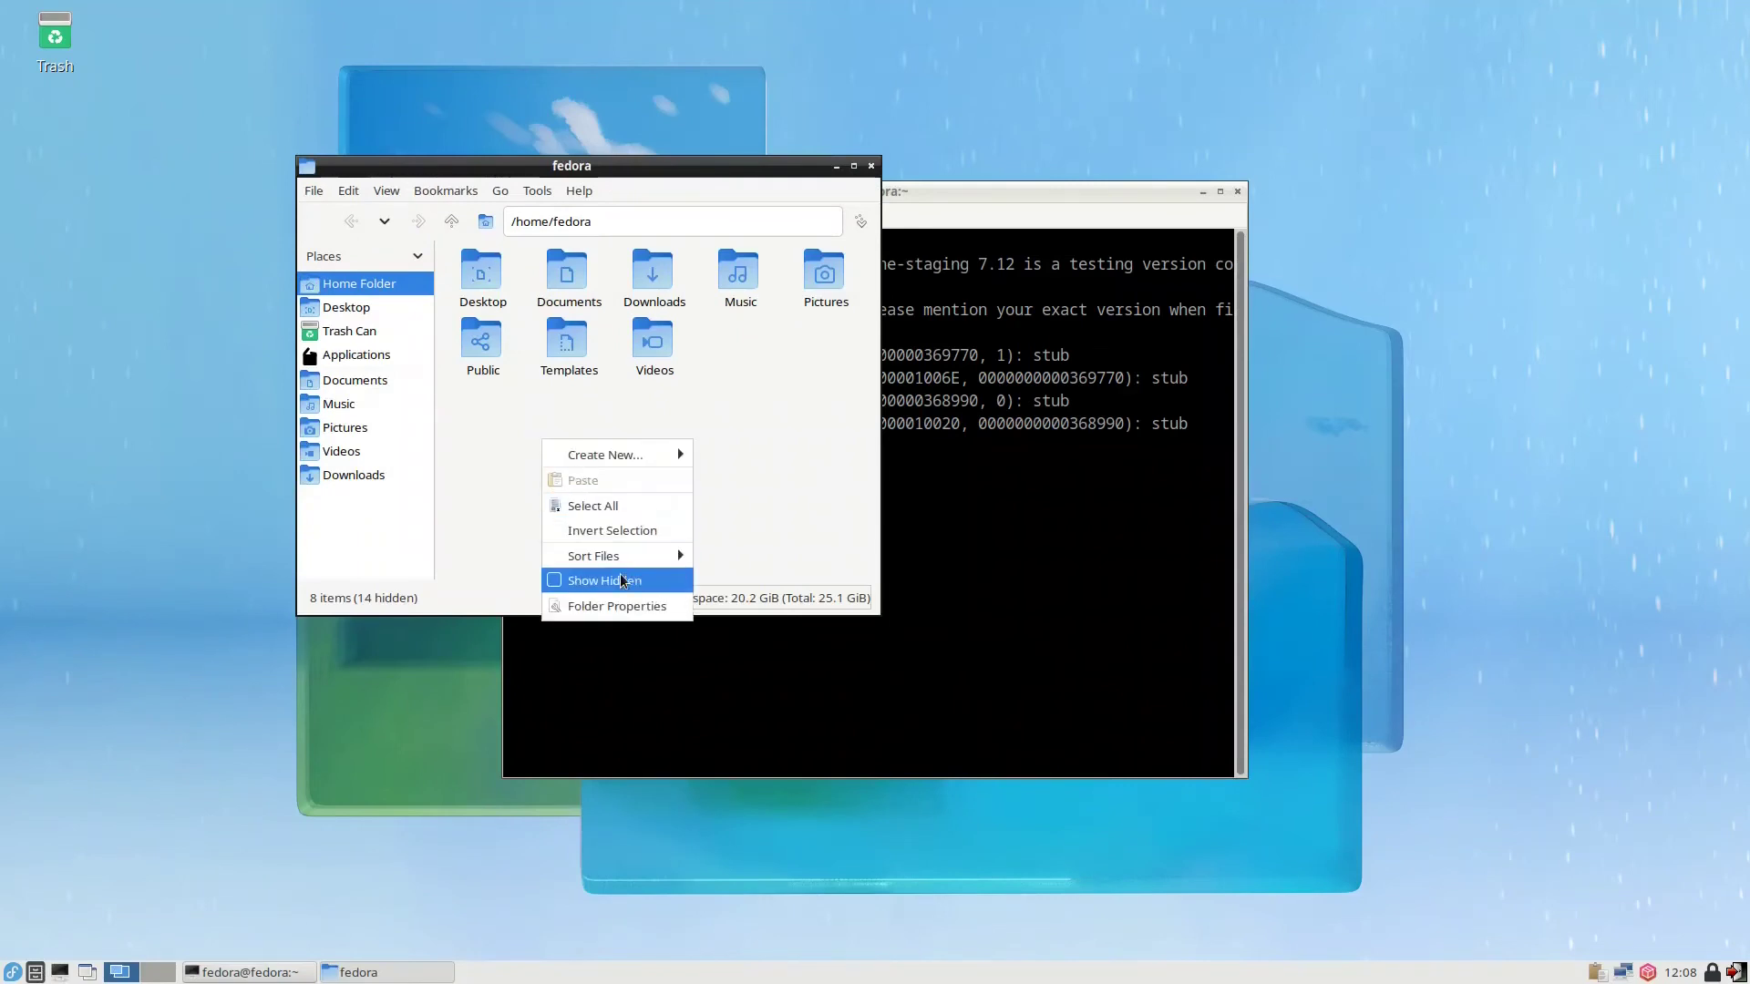
pyautogui.click(620, 579)
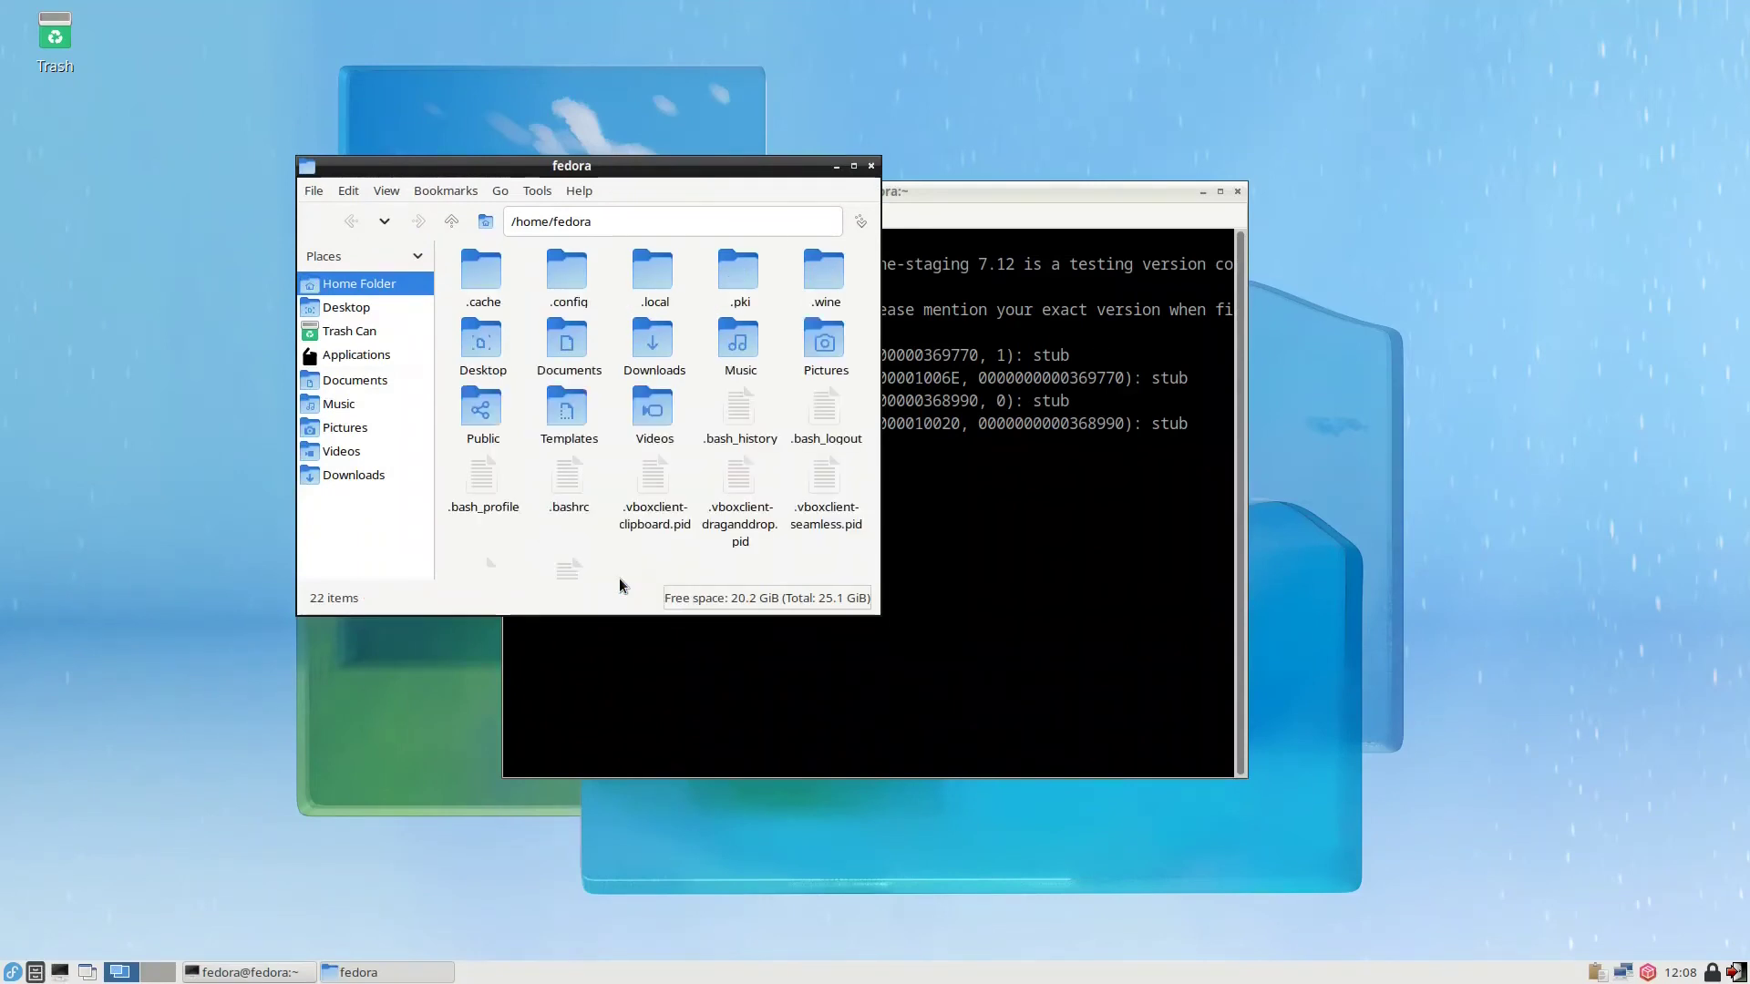
pyautogui.doubleClick(821, 274)
pyautogui.doubleClick(566, 278)
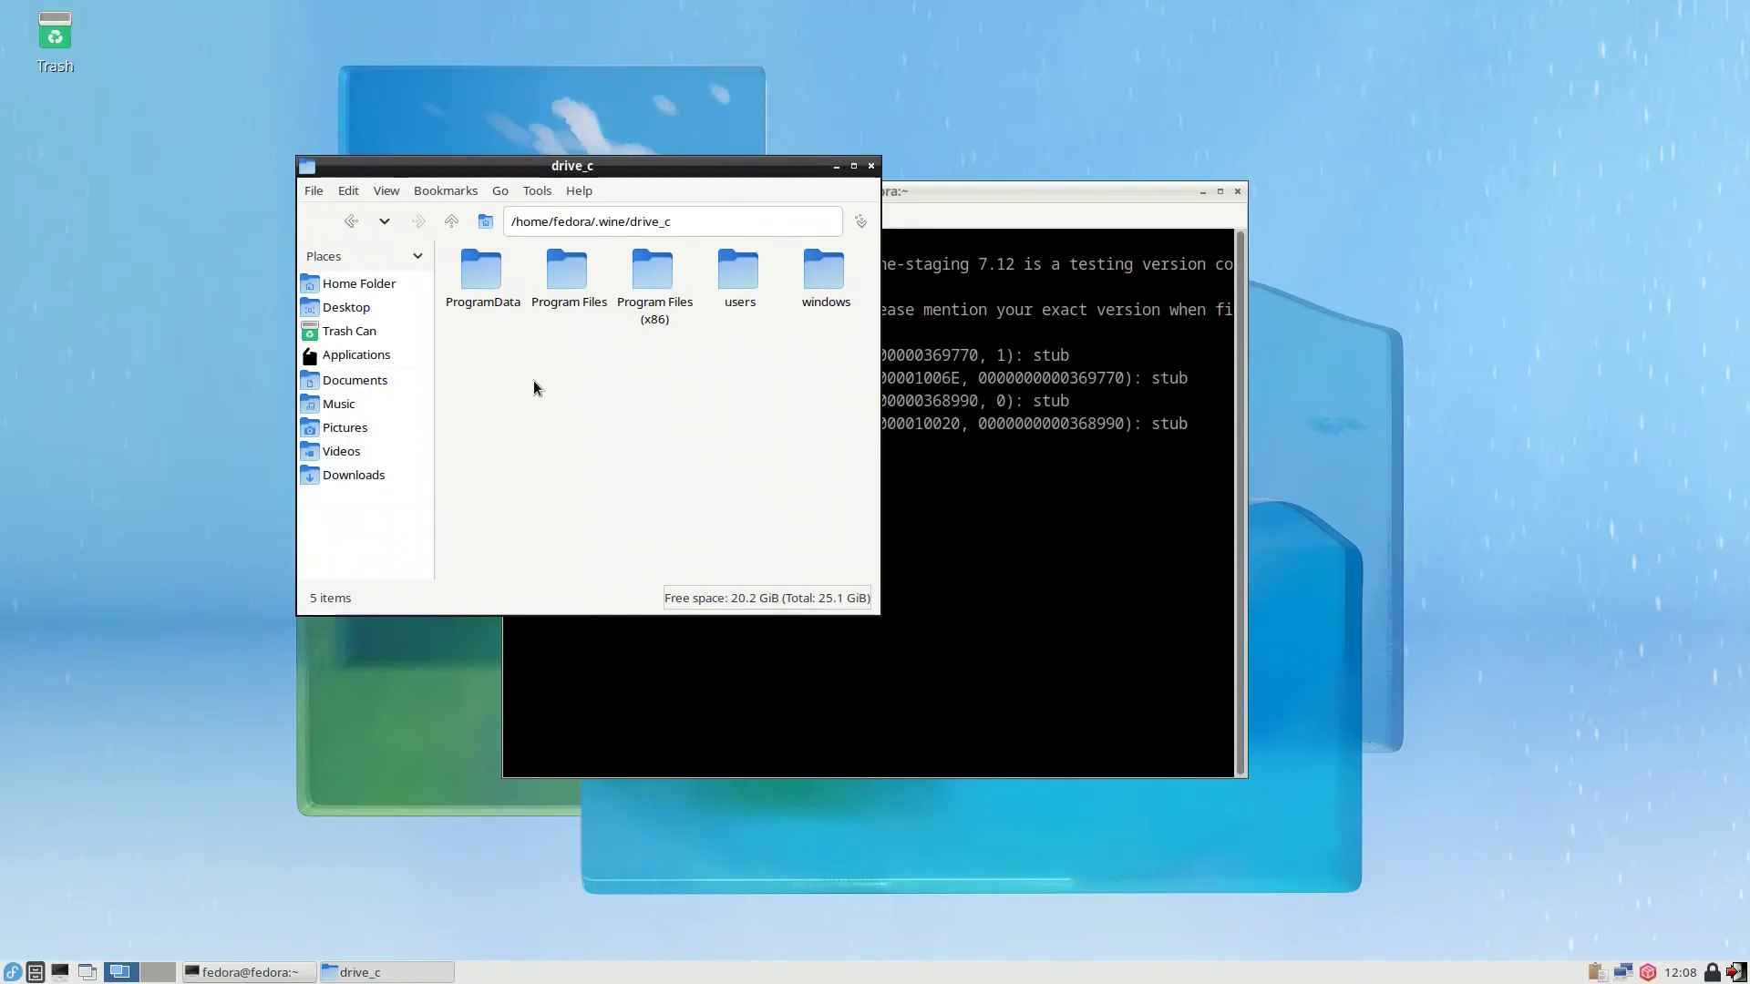
pyautogui.click(871, 166)
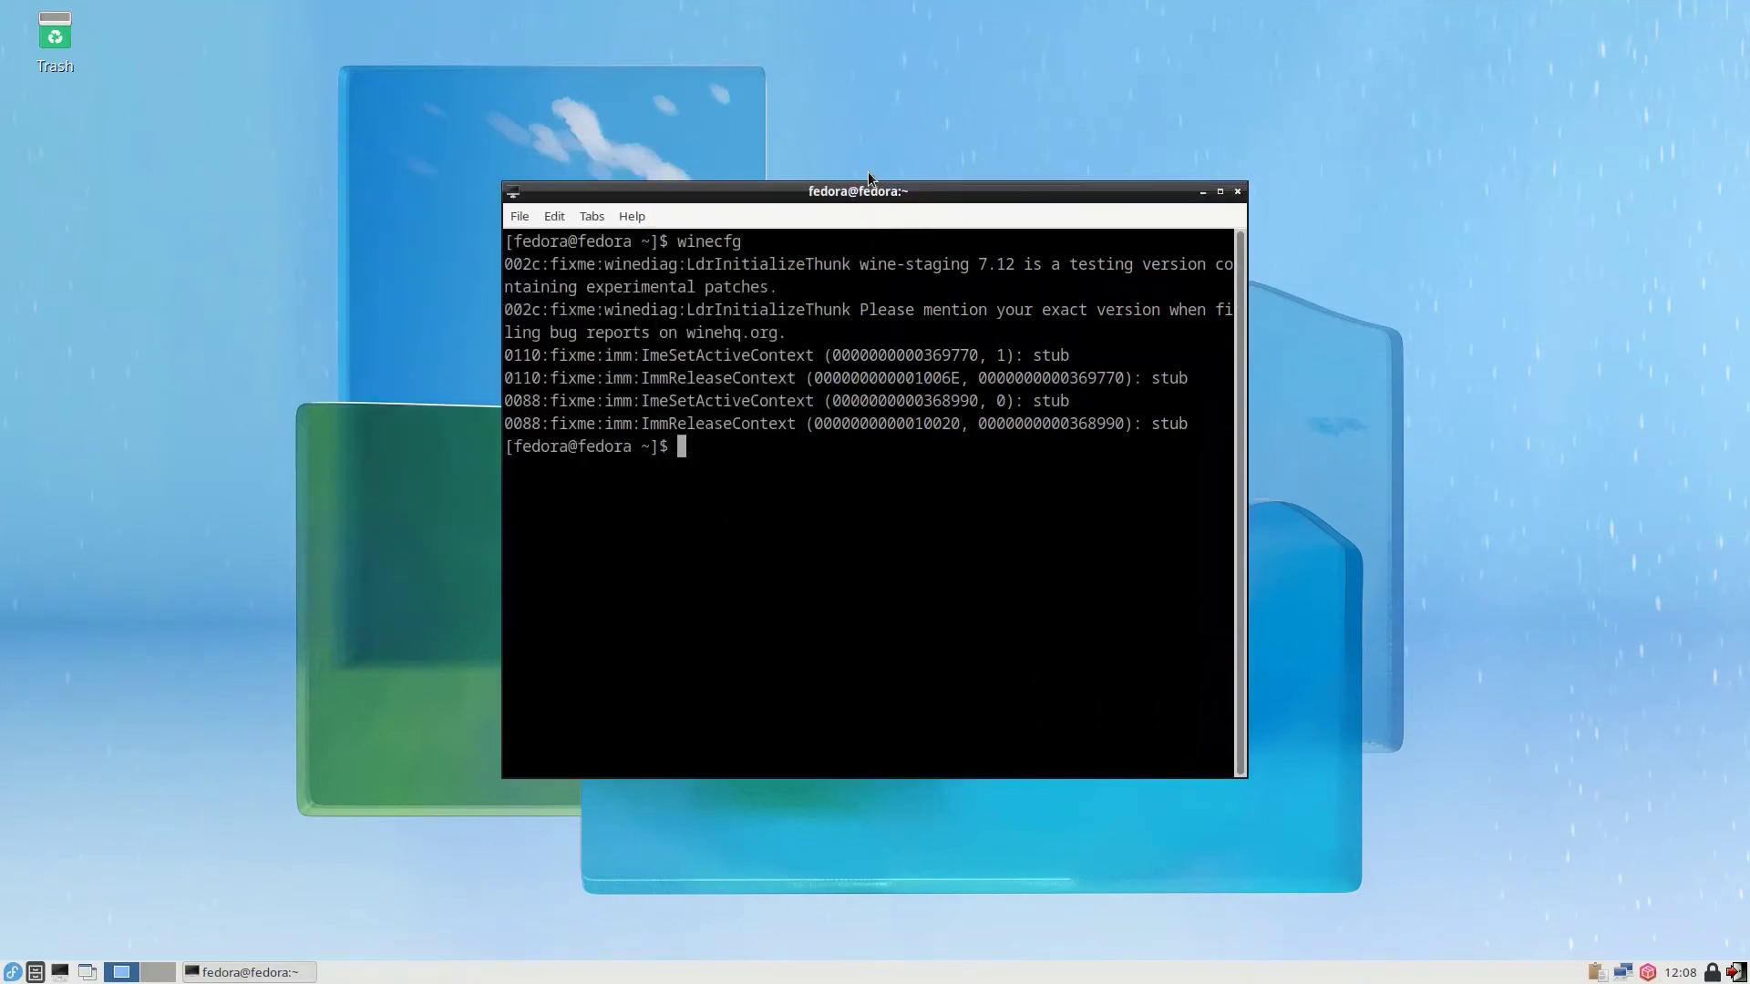
# Search for Notepad++ in the Midori web browser and download the 64-bit v8.4.5 installer from its website
pyautogui.click(11, 973)
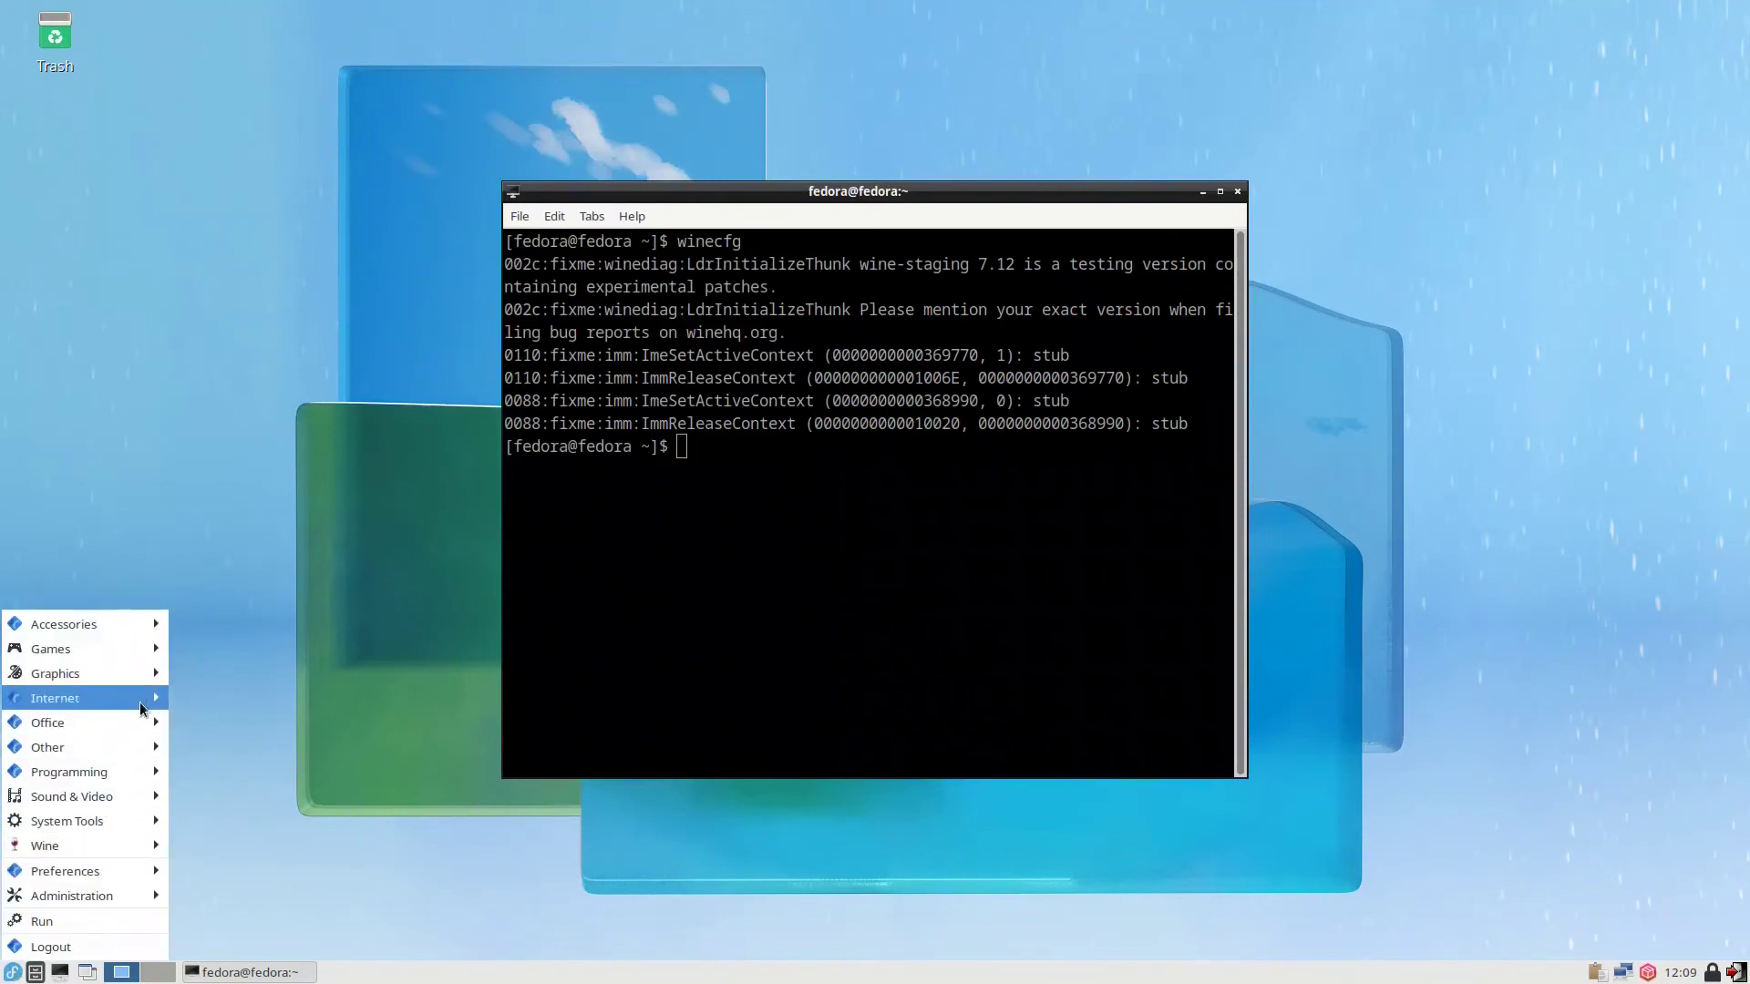
pyautogui.moveTo(100, 698)
pyautogui.click(220, 748)
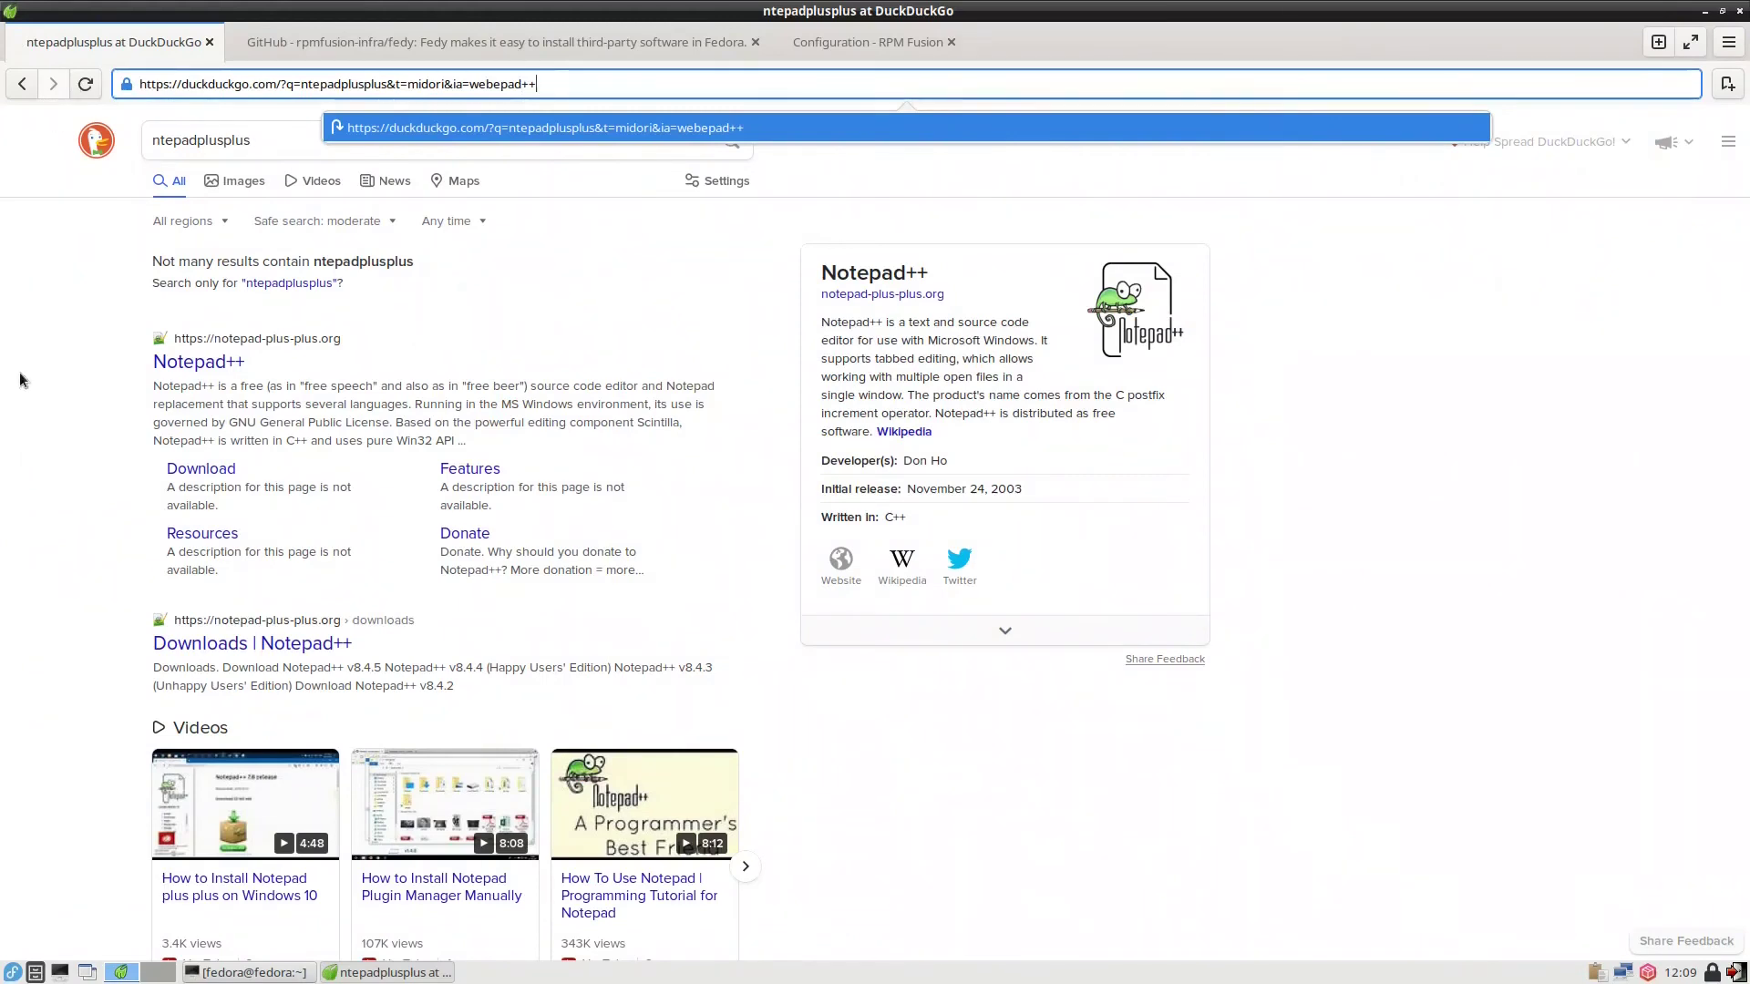
pyautogui.click(189, 470)
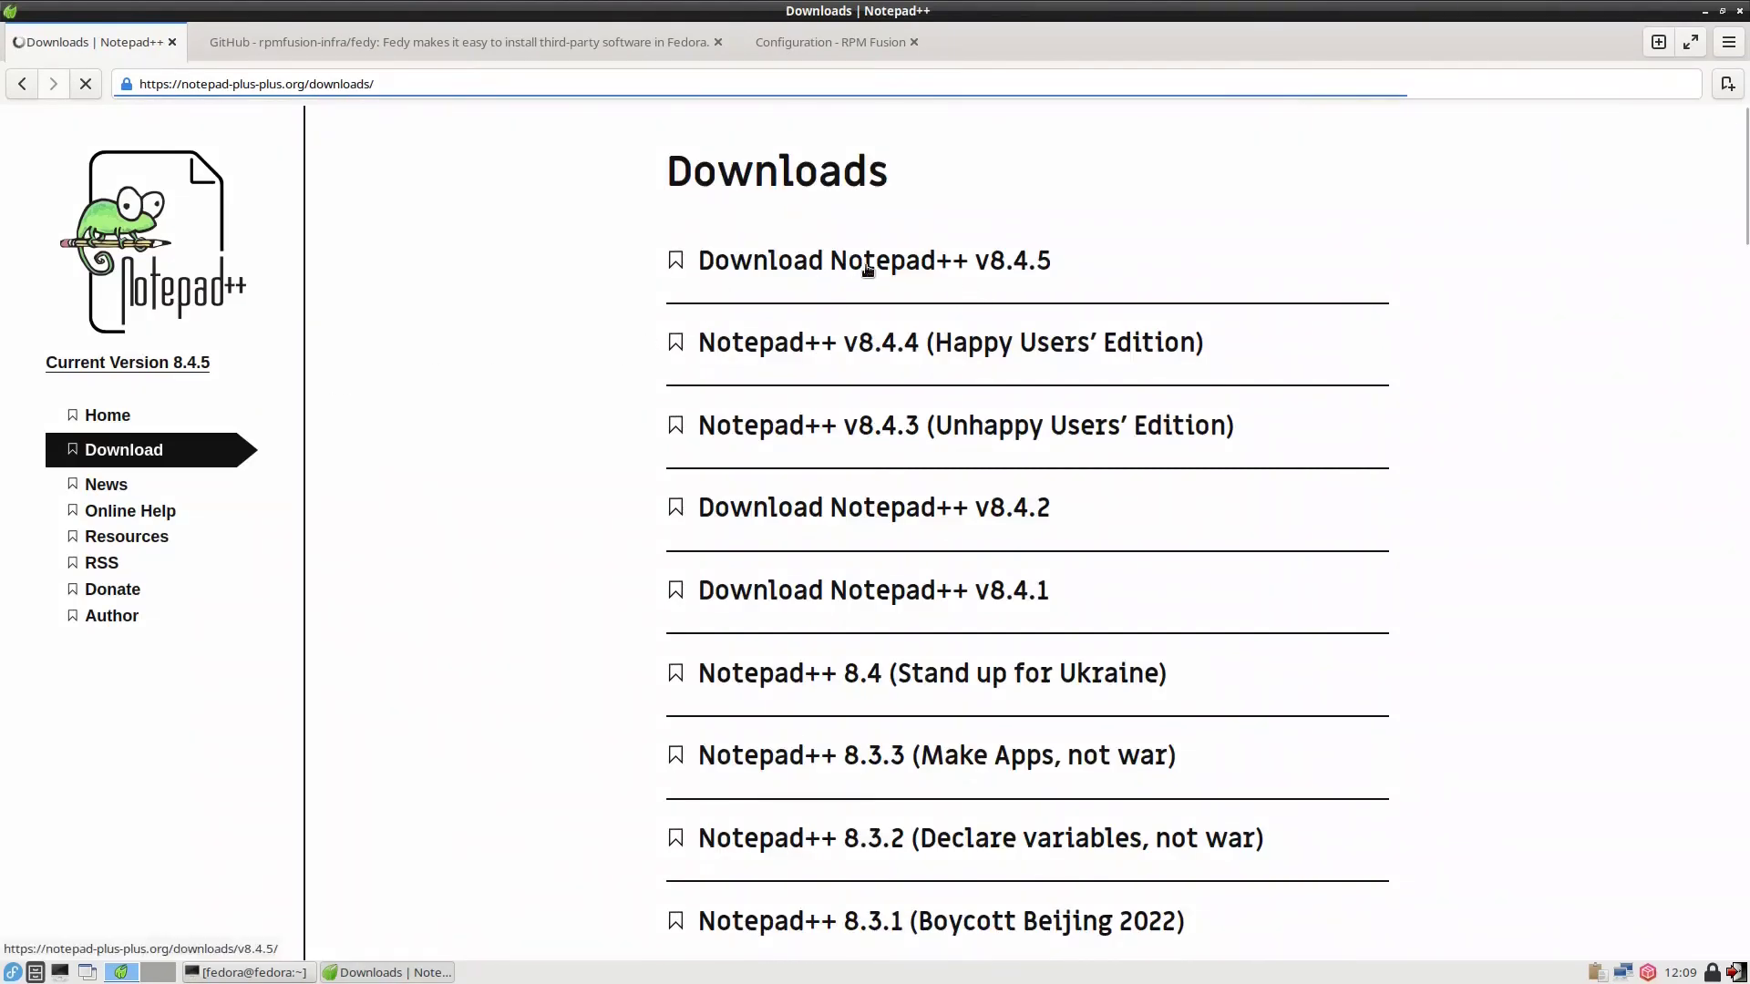
pyautogui.click(1030, 269)
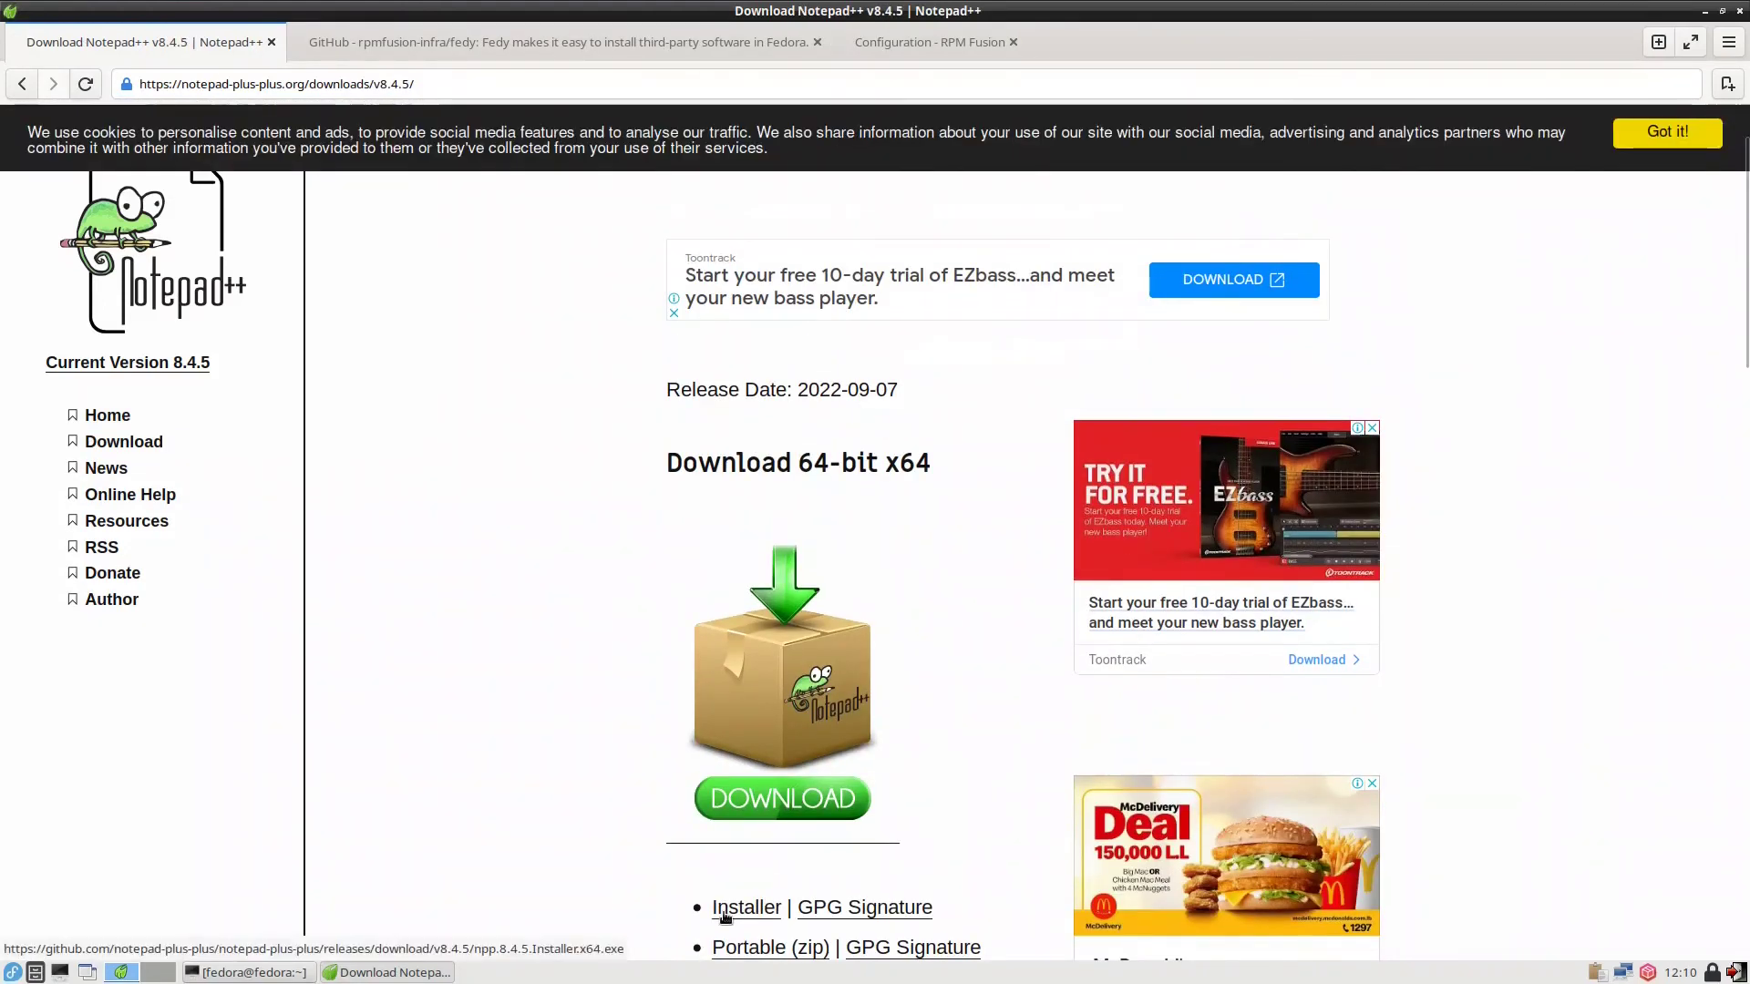
pyautogui.click(725, 911)
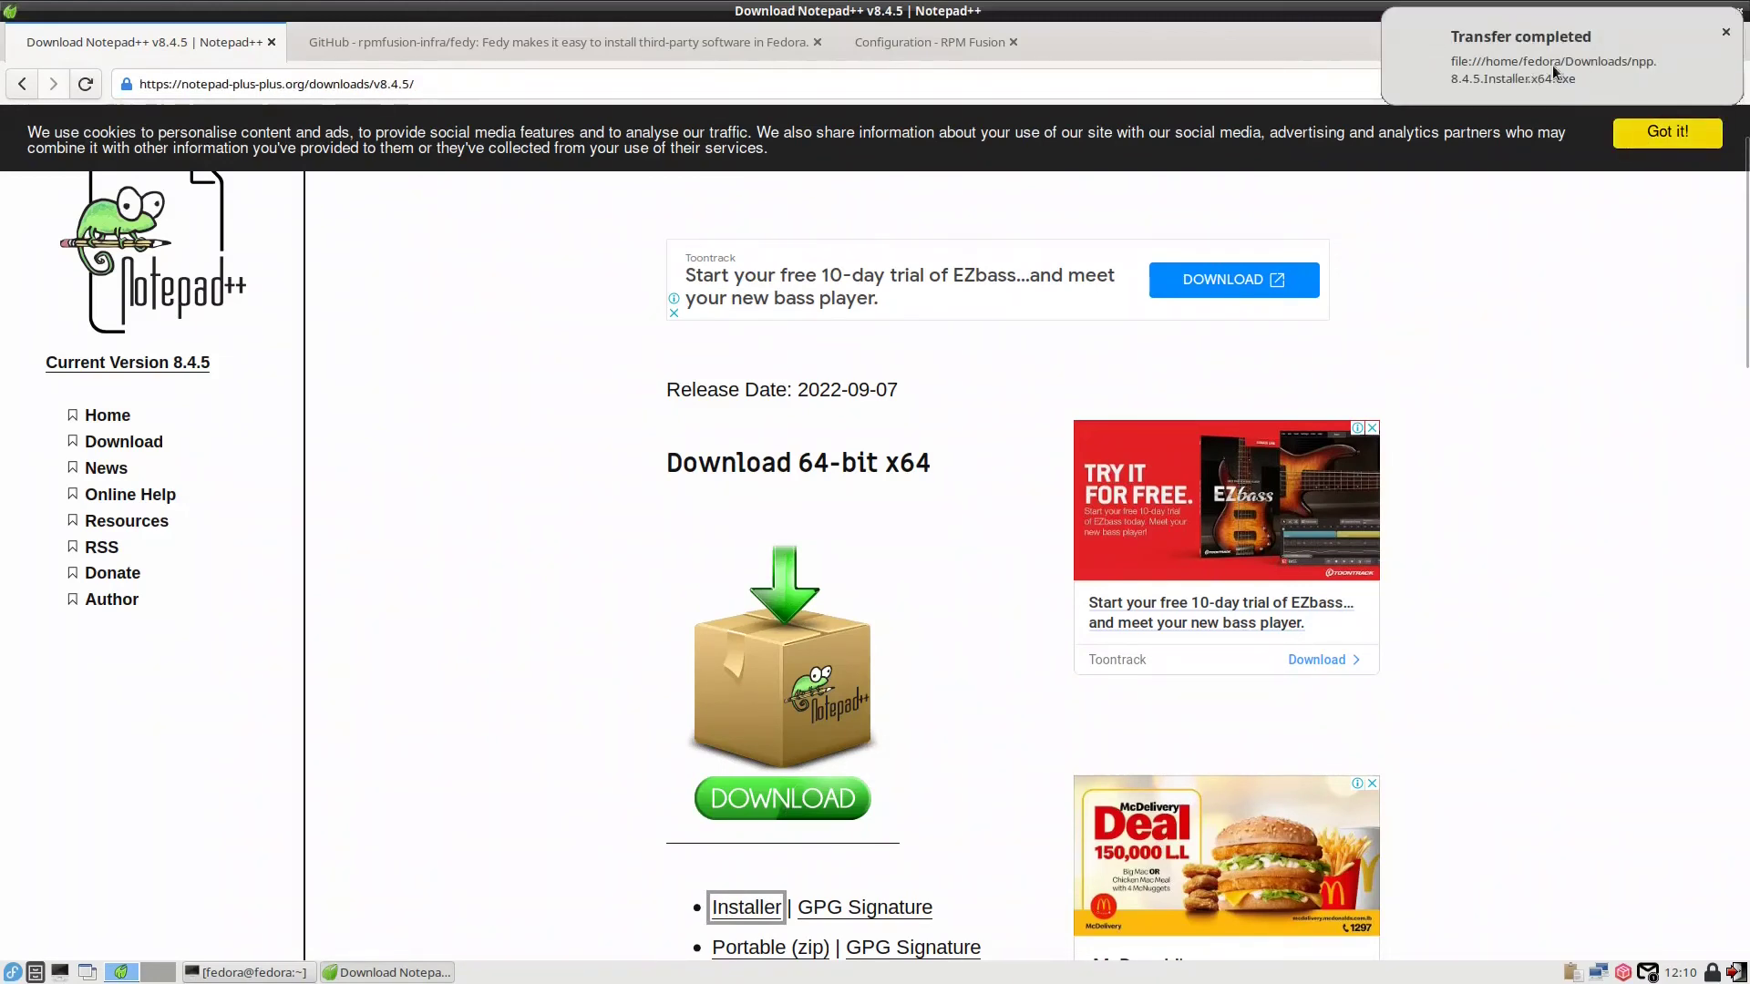
# Run npp.8.4.5.Installer.x64.exe from the Downloads folder, minimize the browser and accept English as the installer language
pyautogui.click(89, 975)
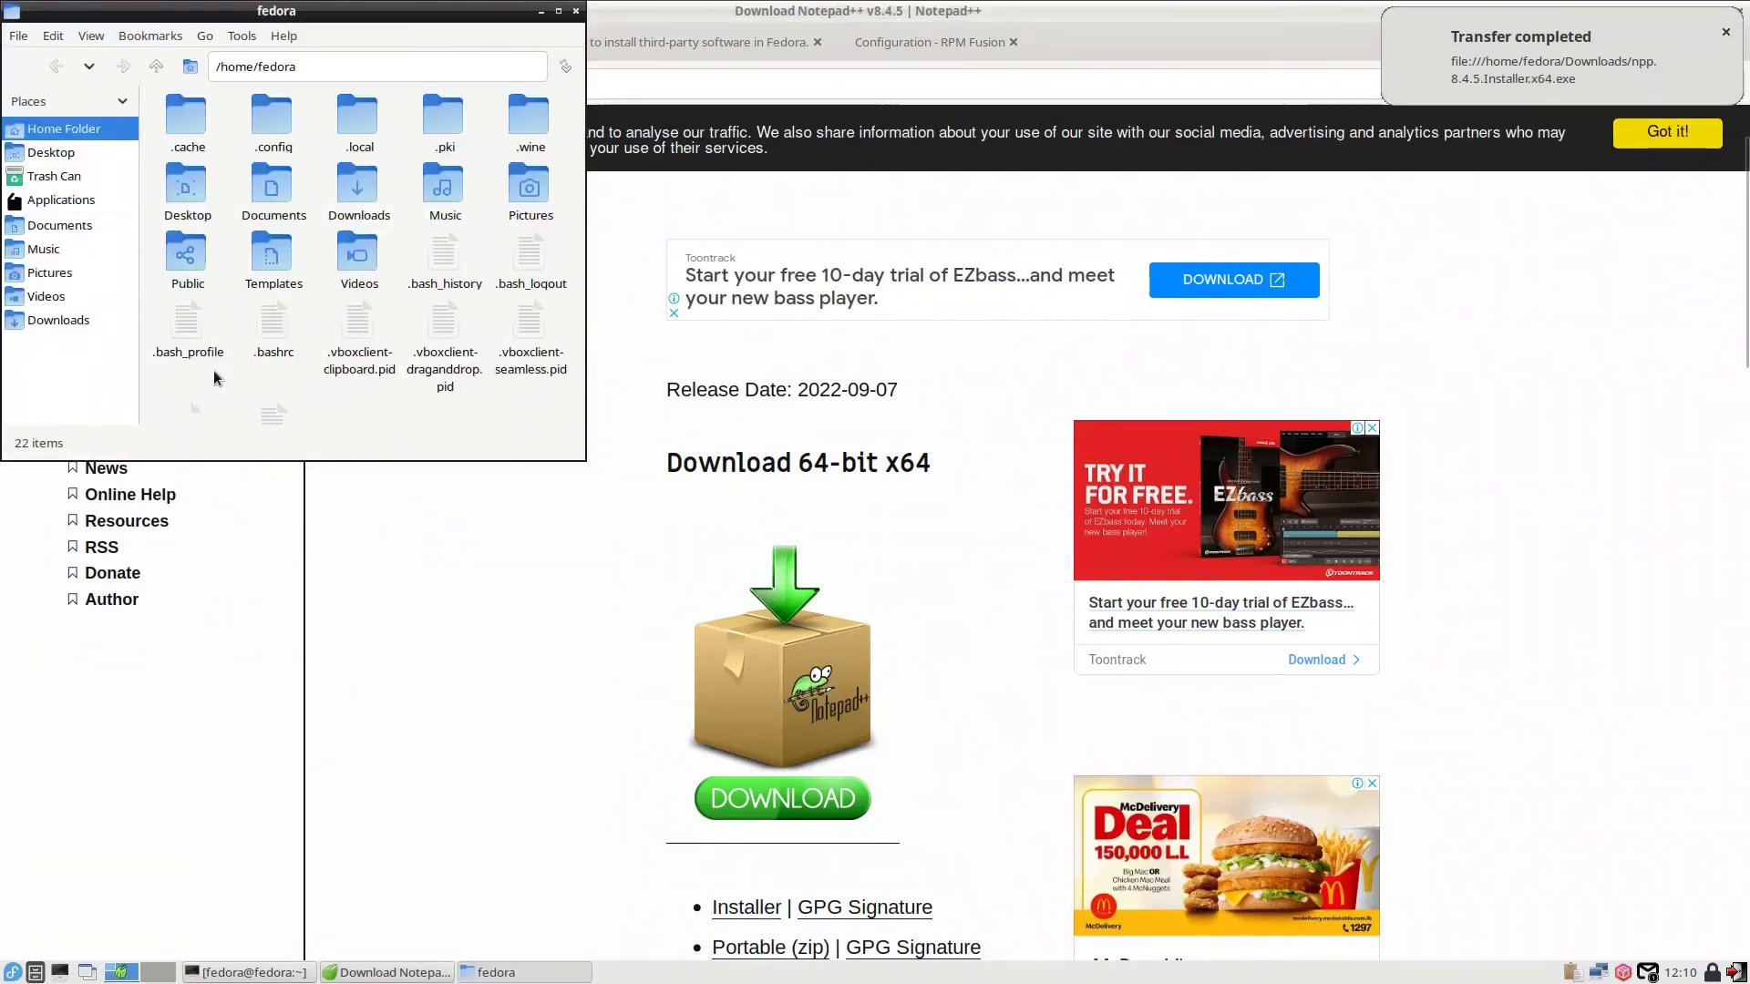
pyautogui.click(60, 320)
pyautogui.doubleClick(188, 150)
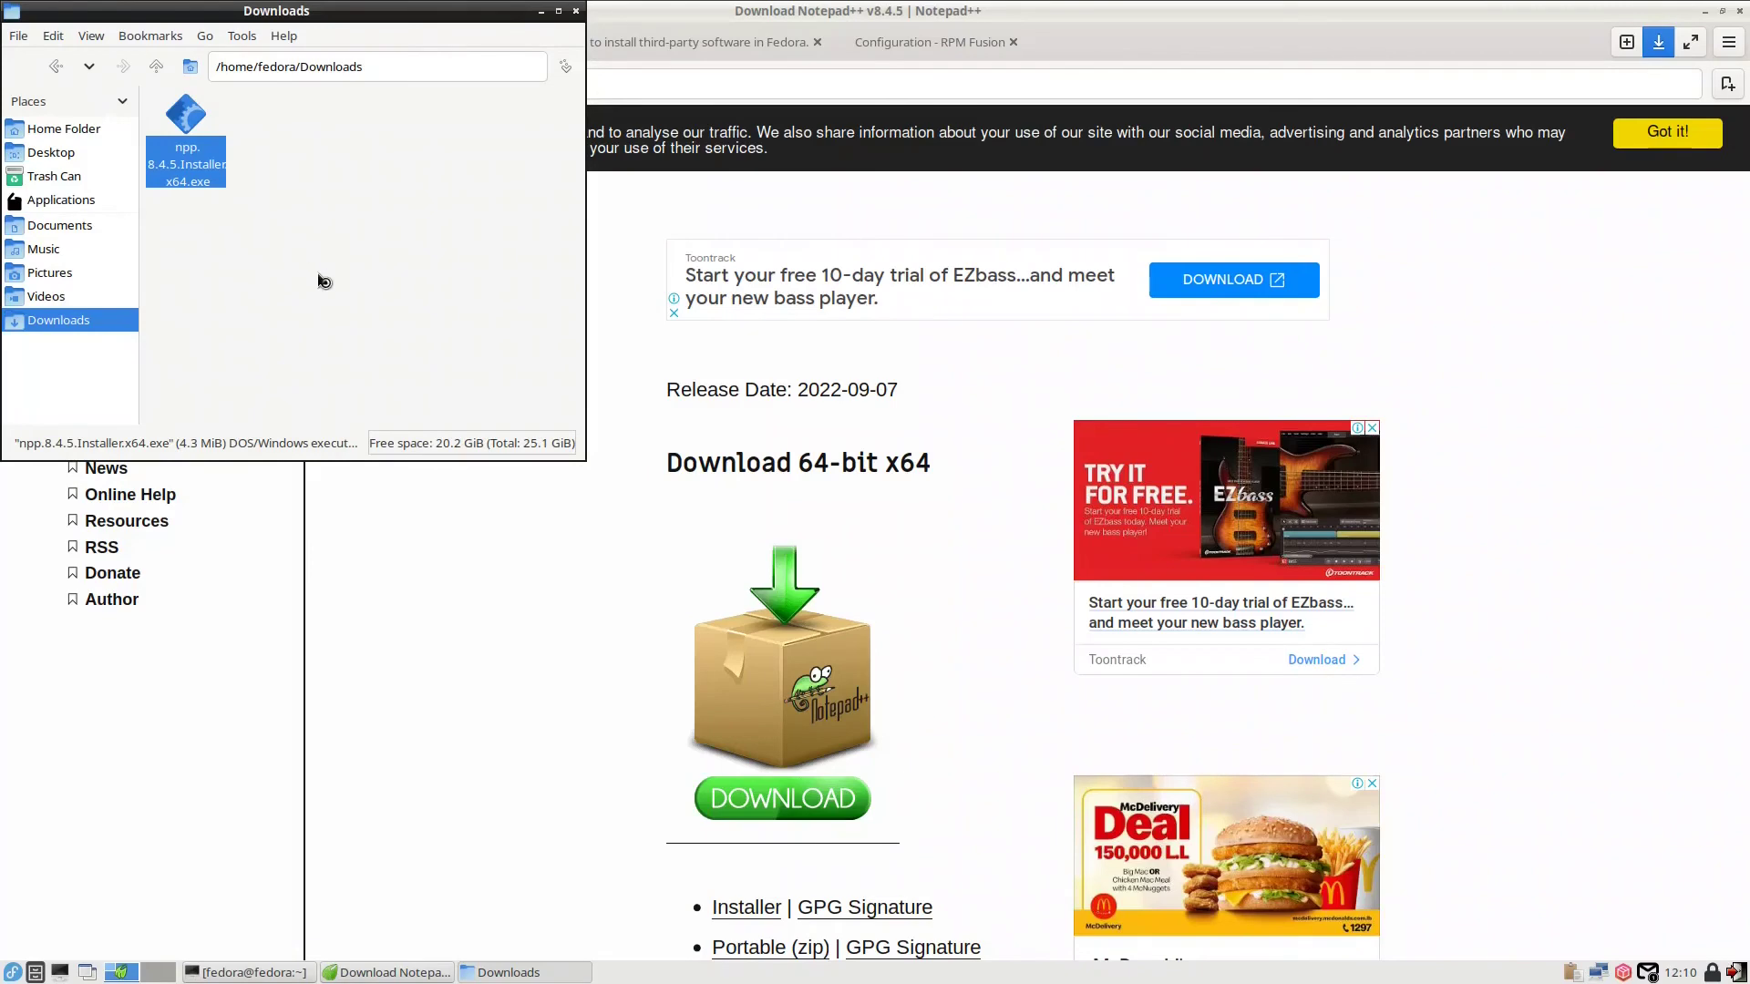
pyautogui.click(1707, 14)
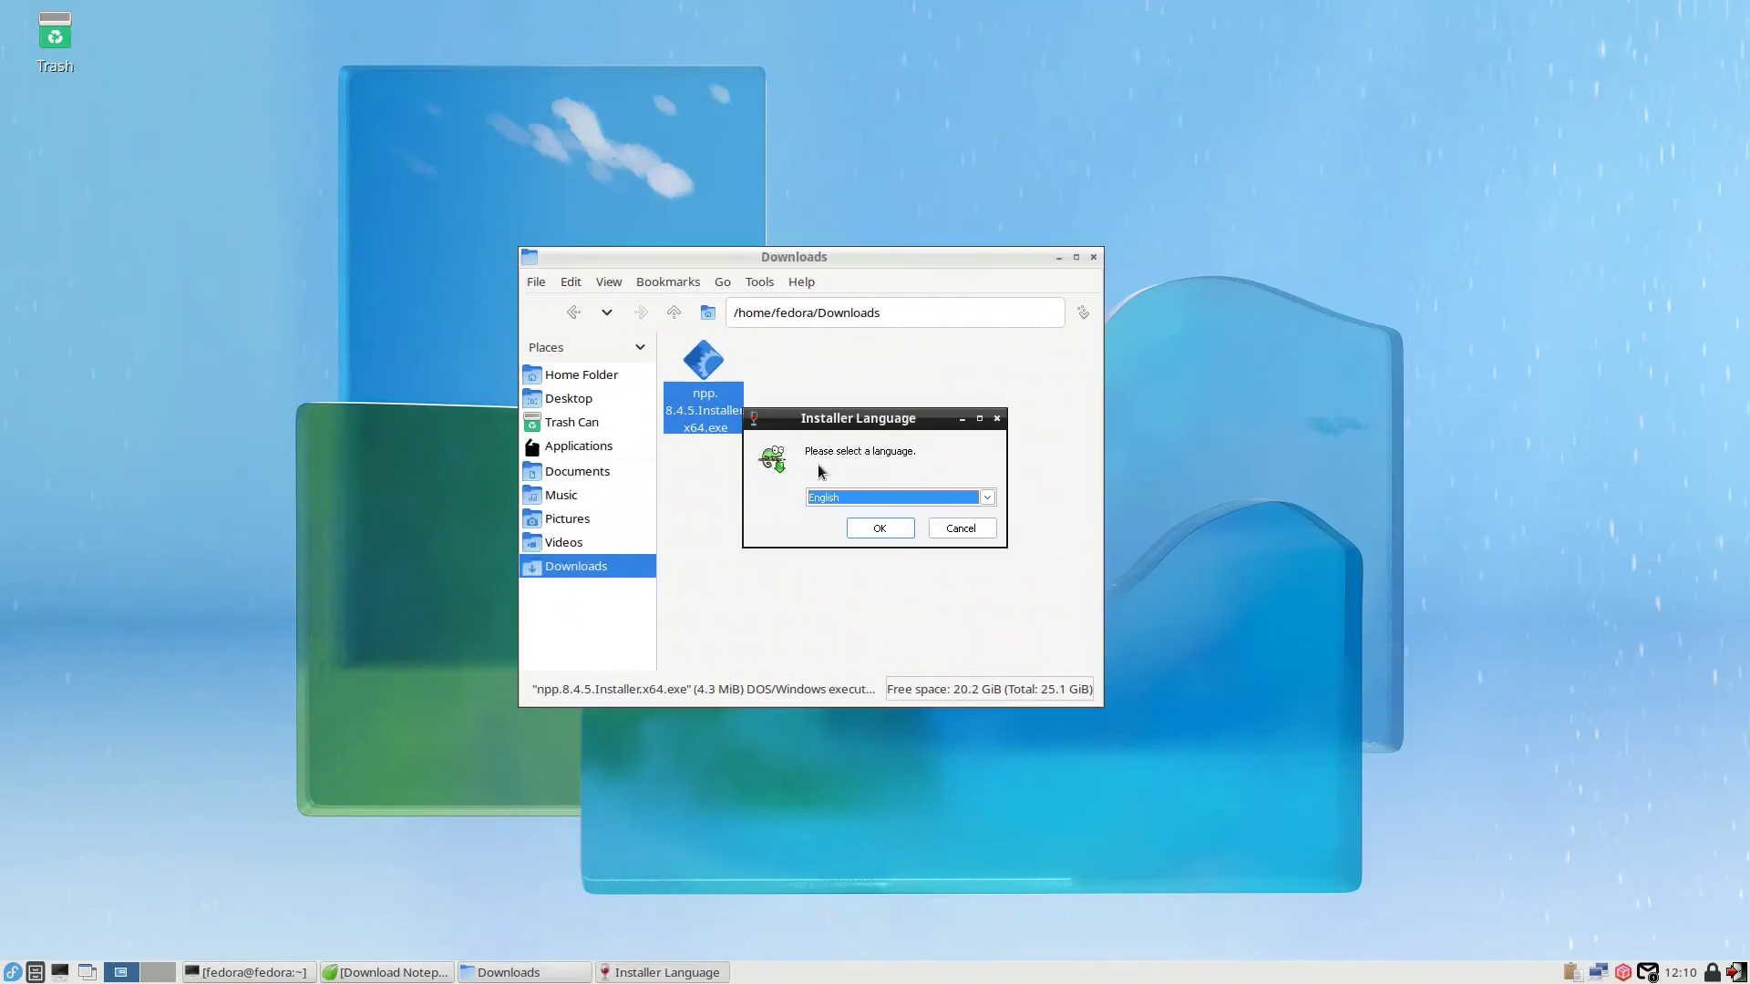
pyautogui.click(882, 528)
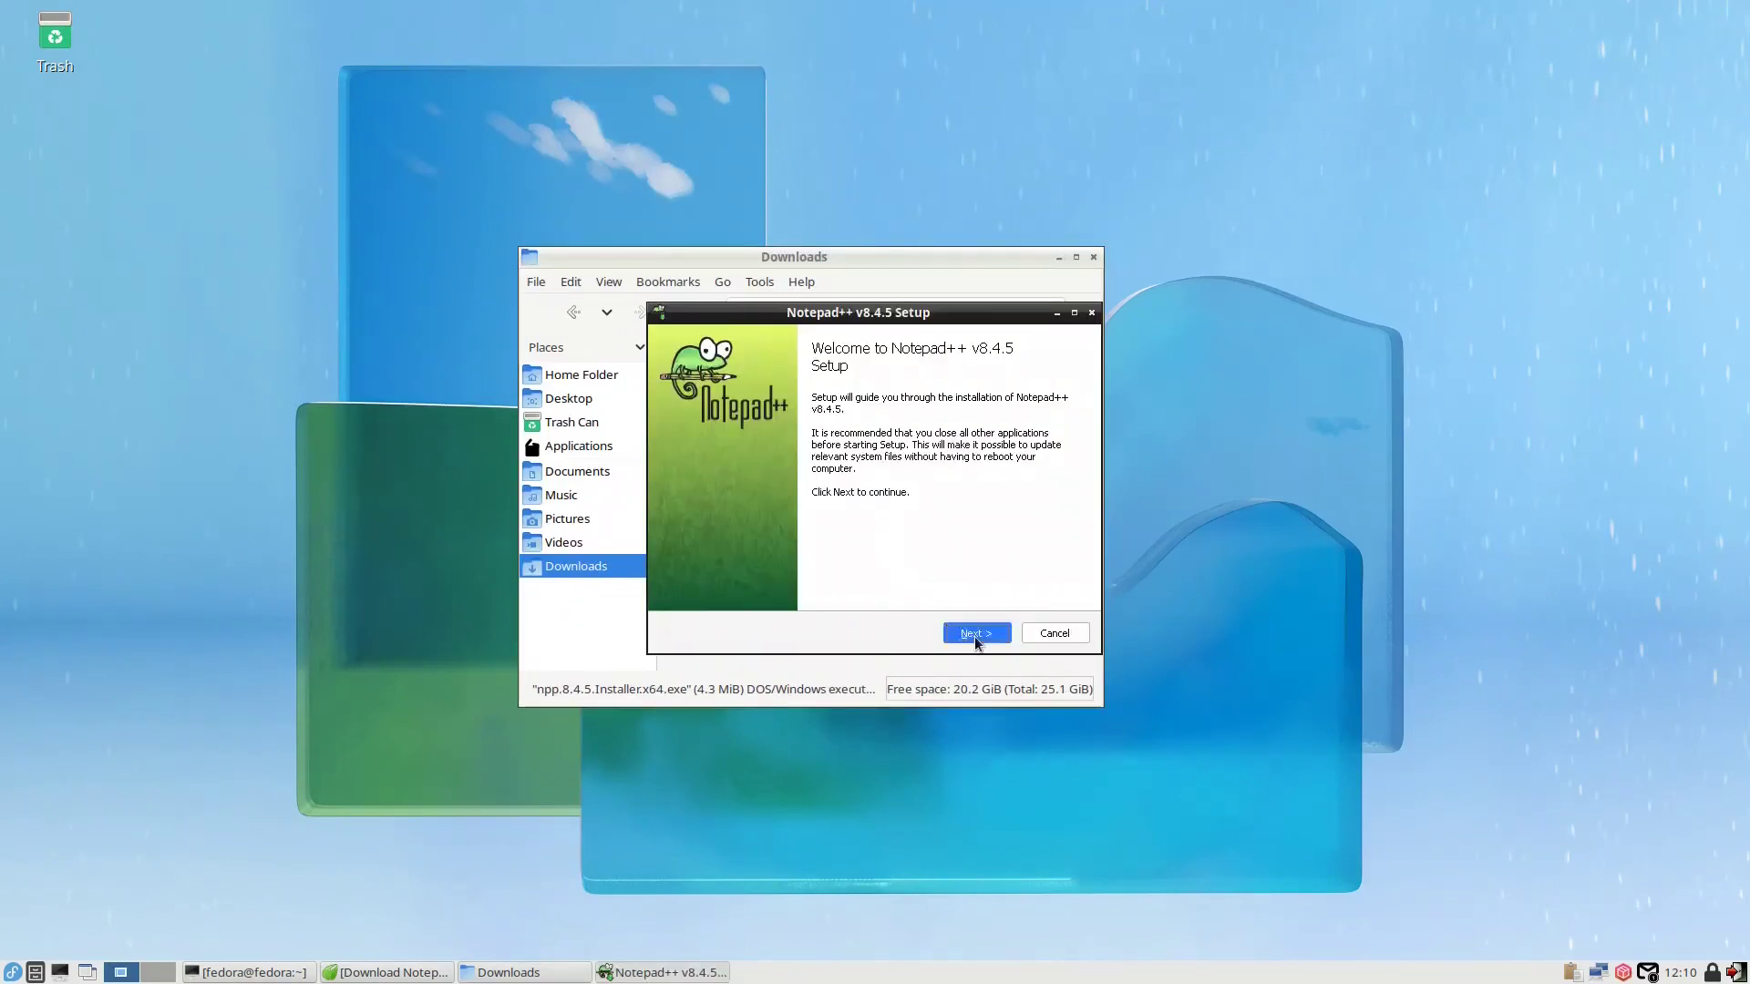
# Install Notepad++ v8.4.5 with the default components and a desktop shortcut, finishing setup without running the program
pyautogui.click(975, 634)
pyautogui.click(974, 634)
pyautogui.click(973, 635)
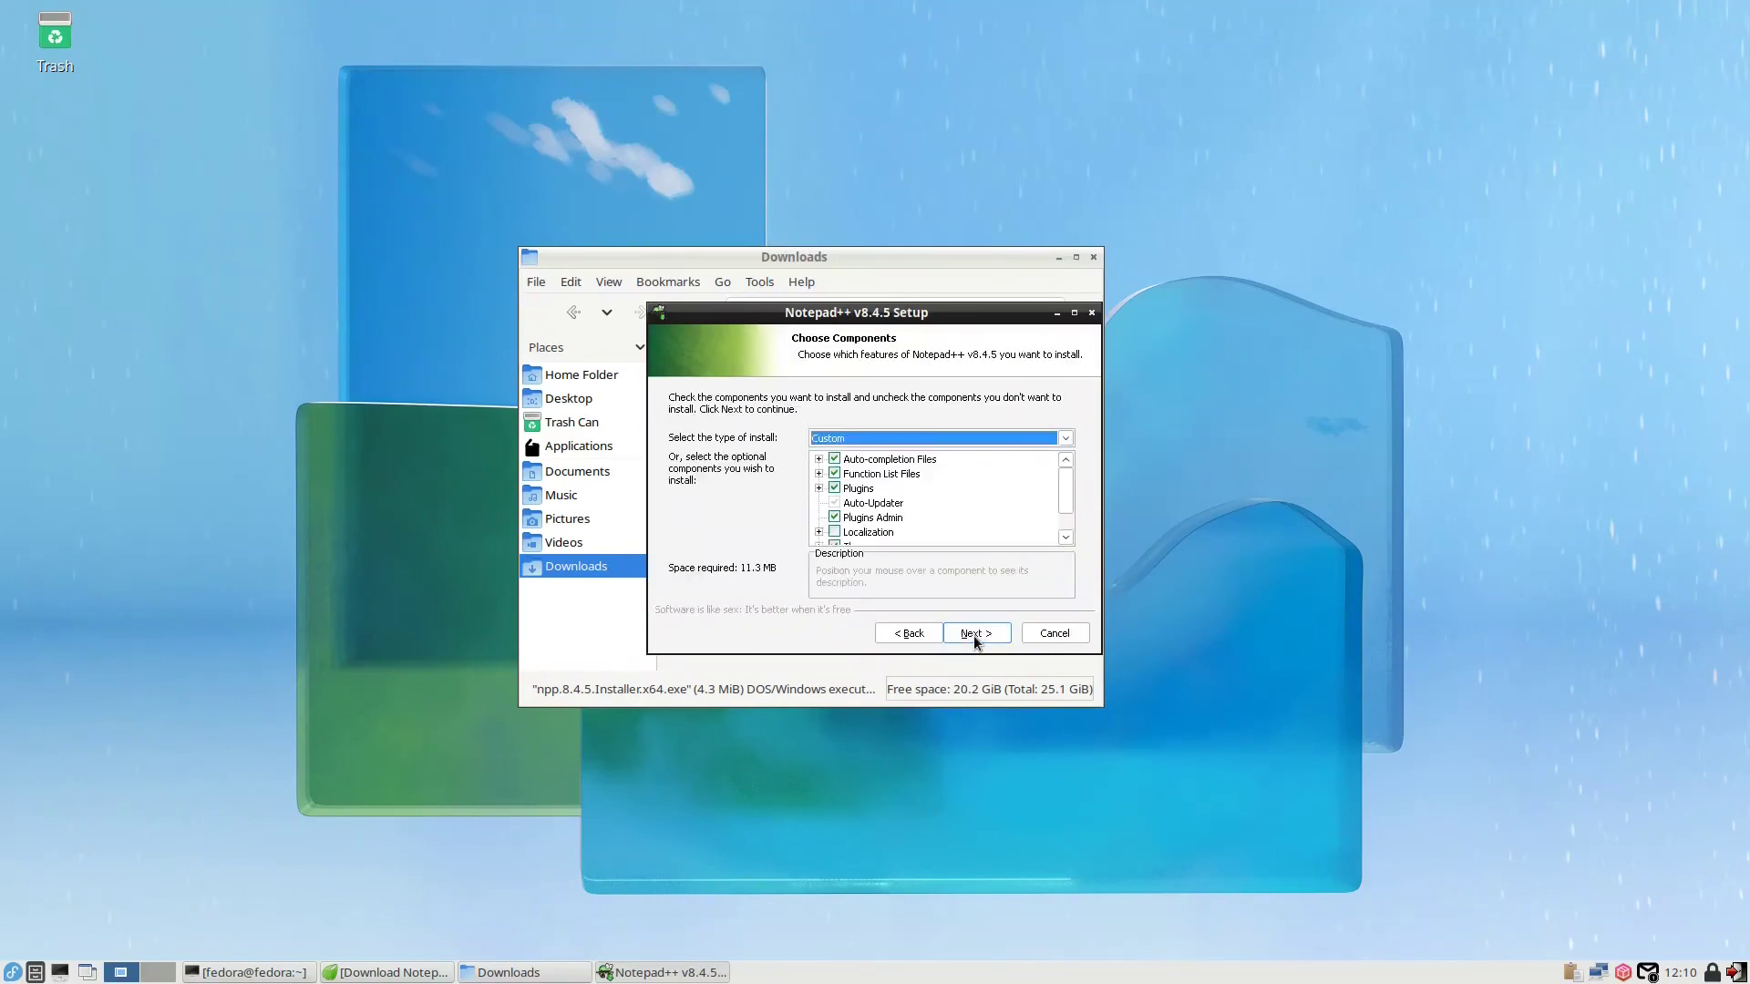
pyautogui.click(973, 634)
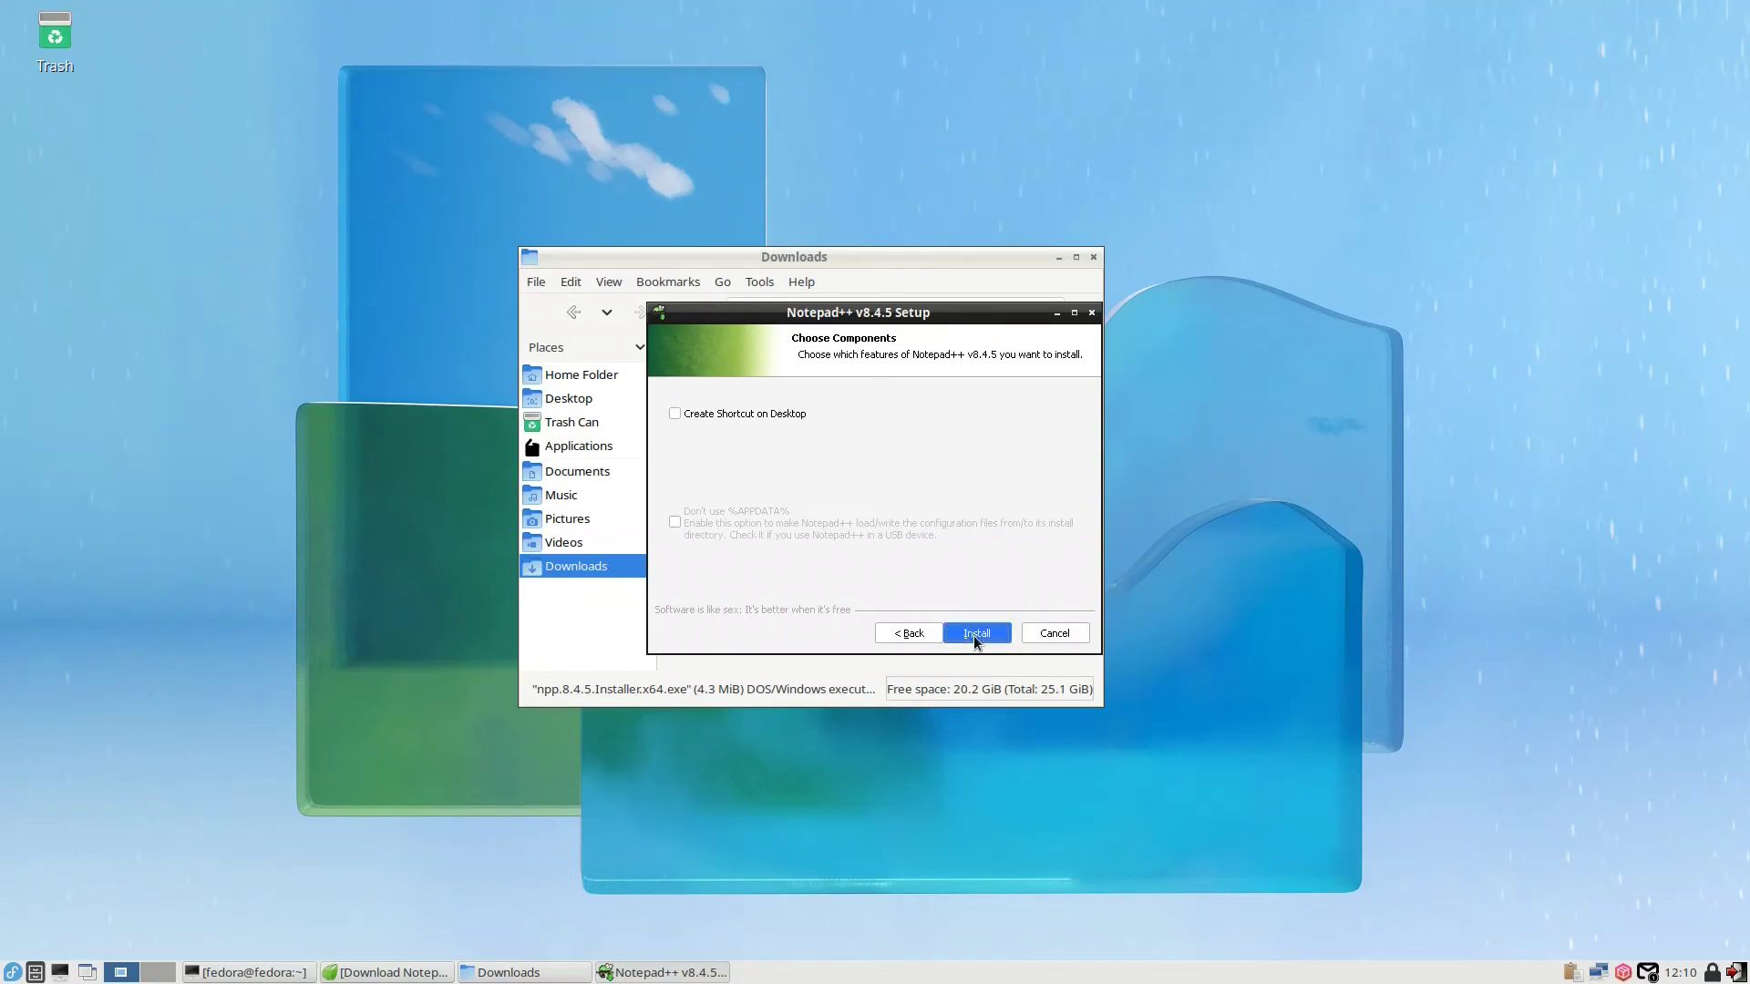
pyautogui.click(674, 414)
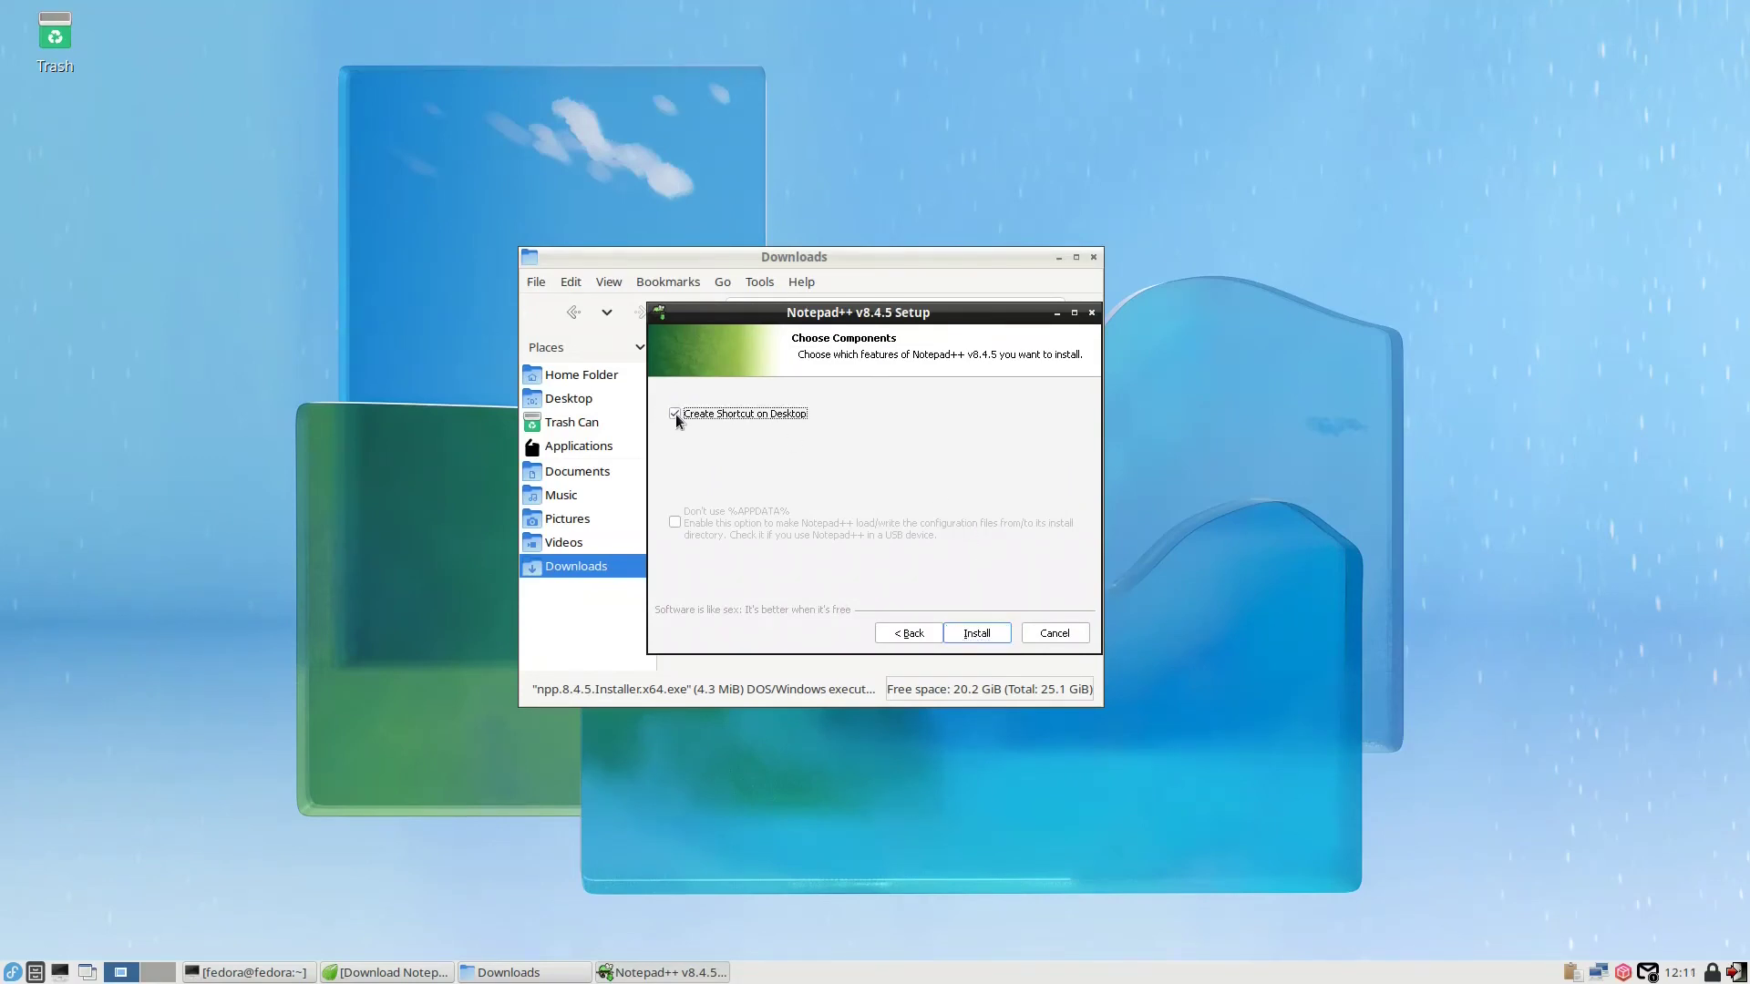
pyautogui.click(978, 633)
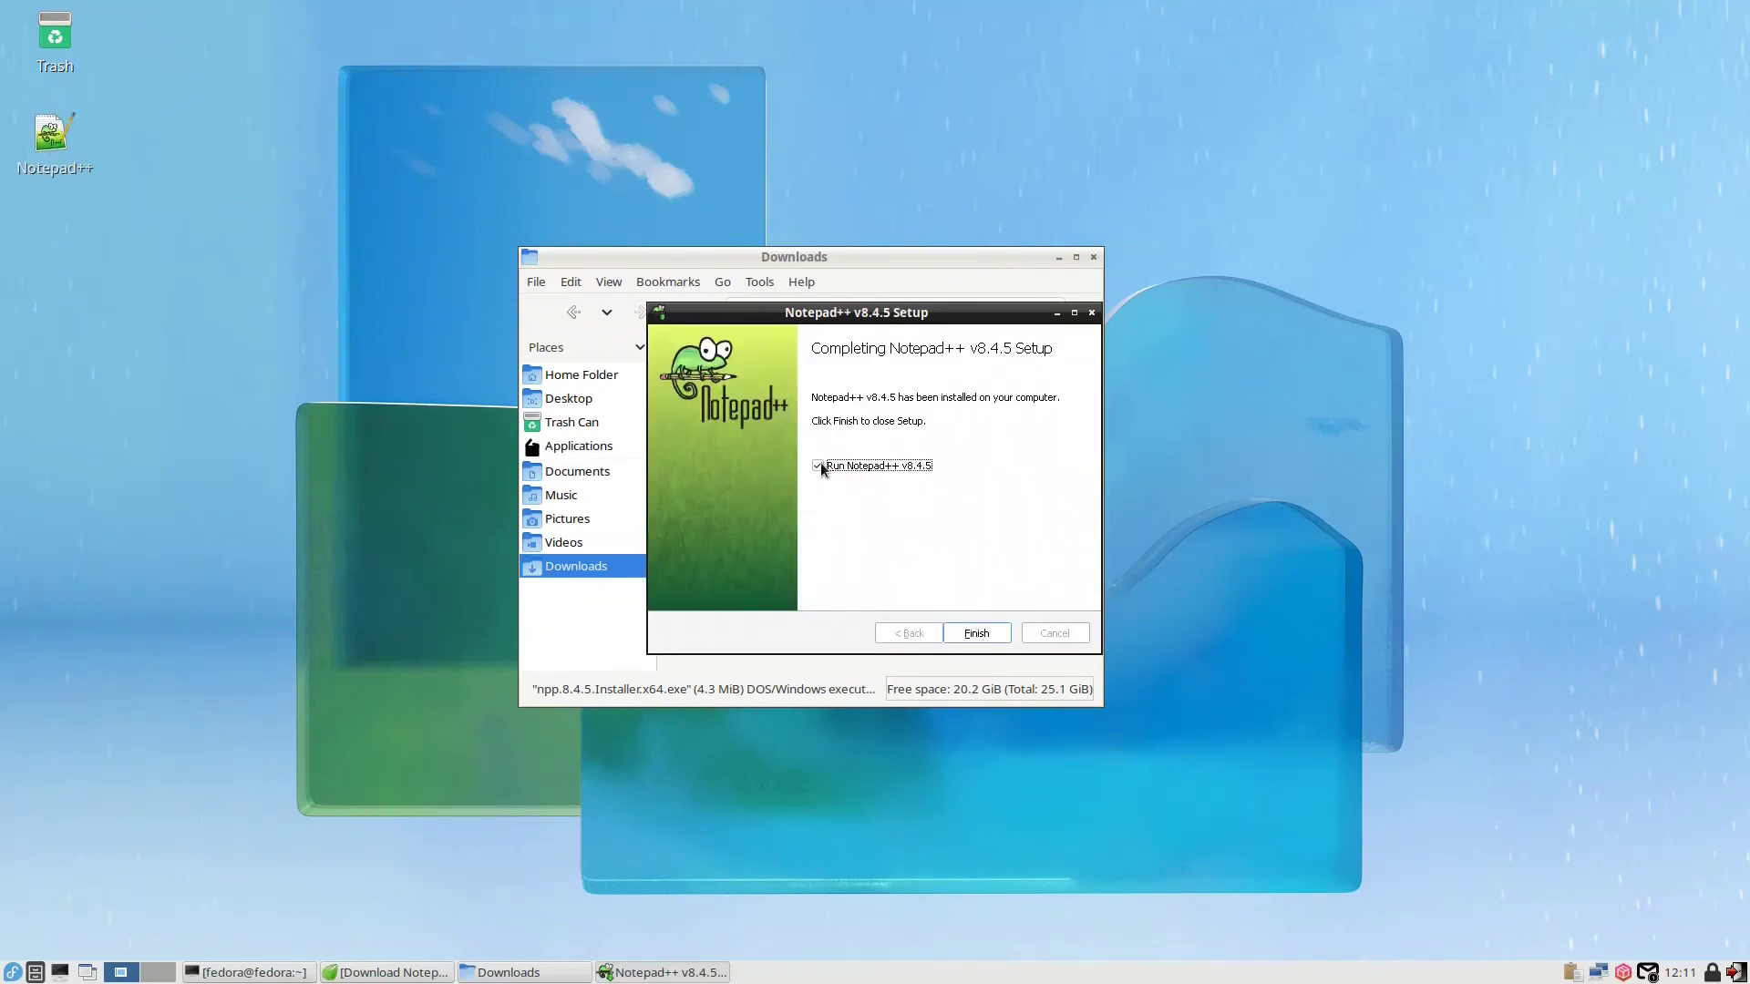
pyautogui.click(818, 465)
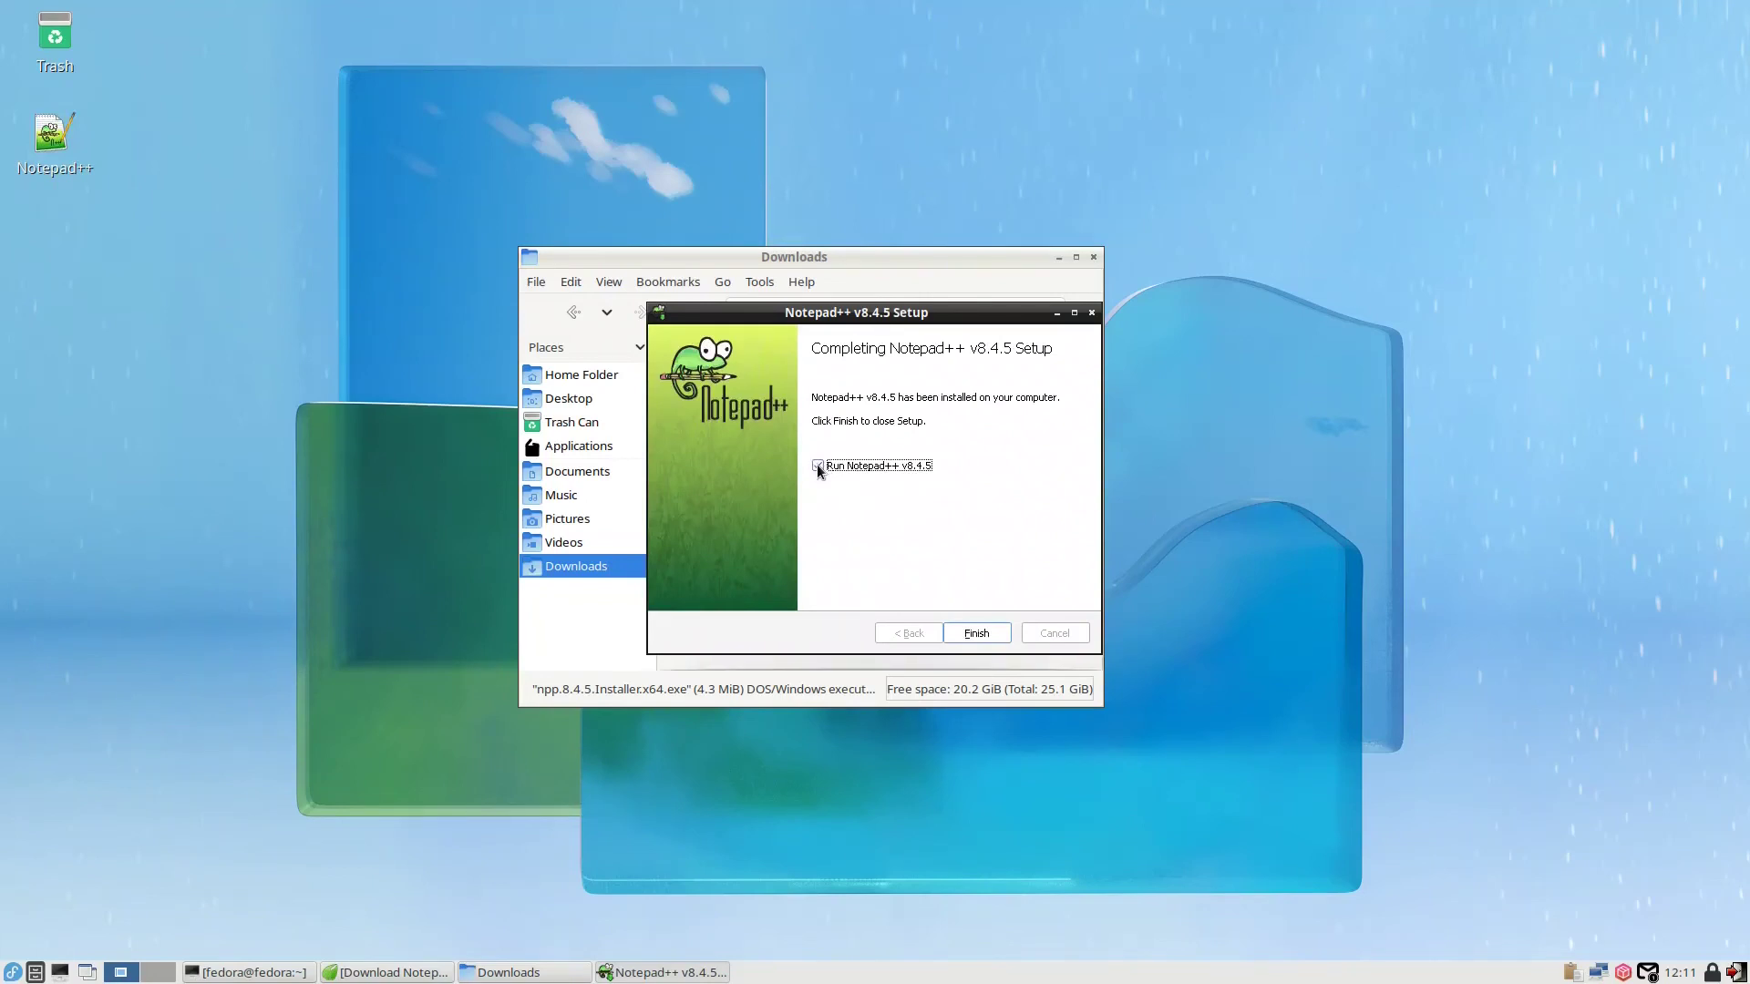
pyautogui.click(967, 634)
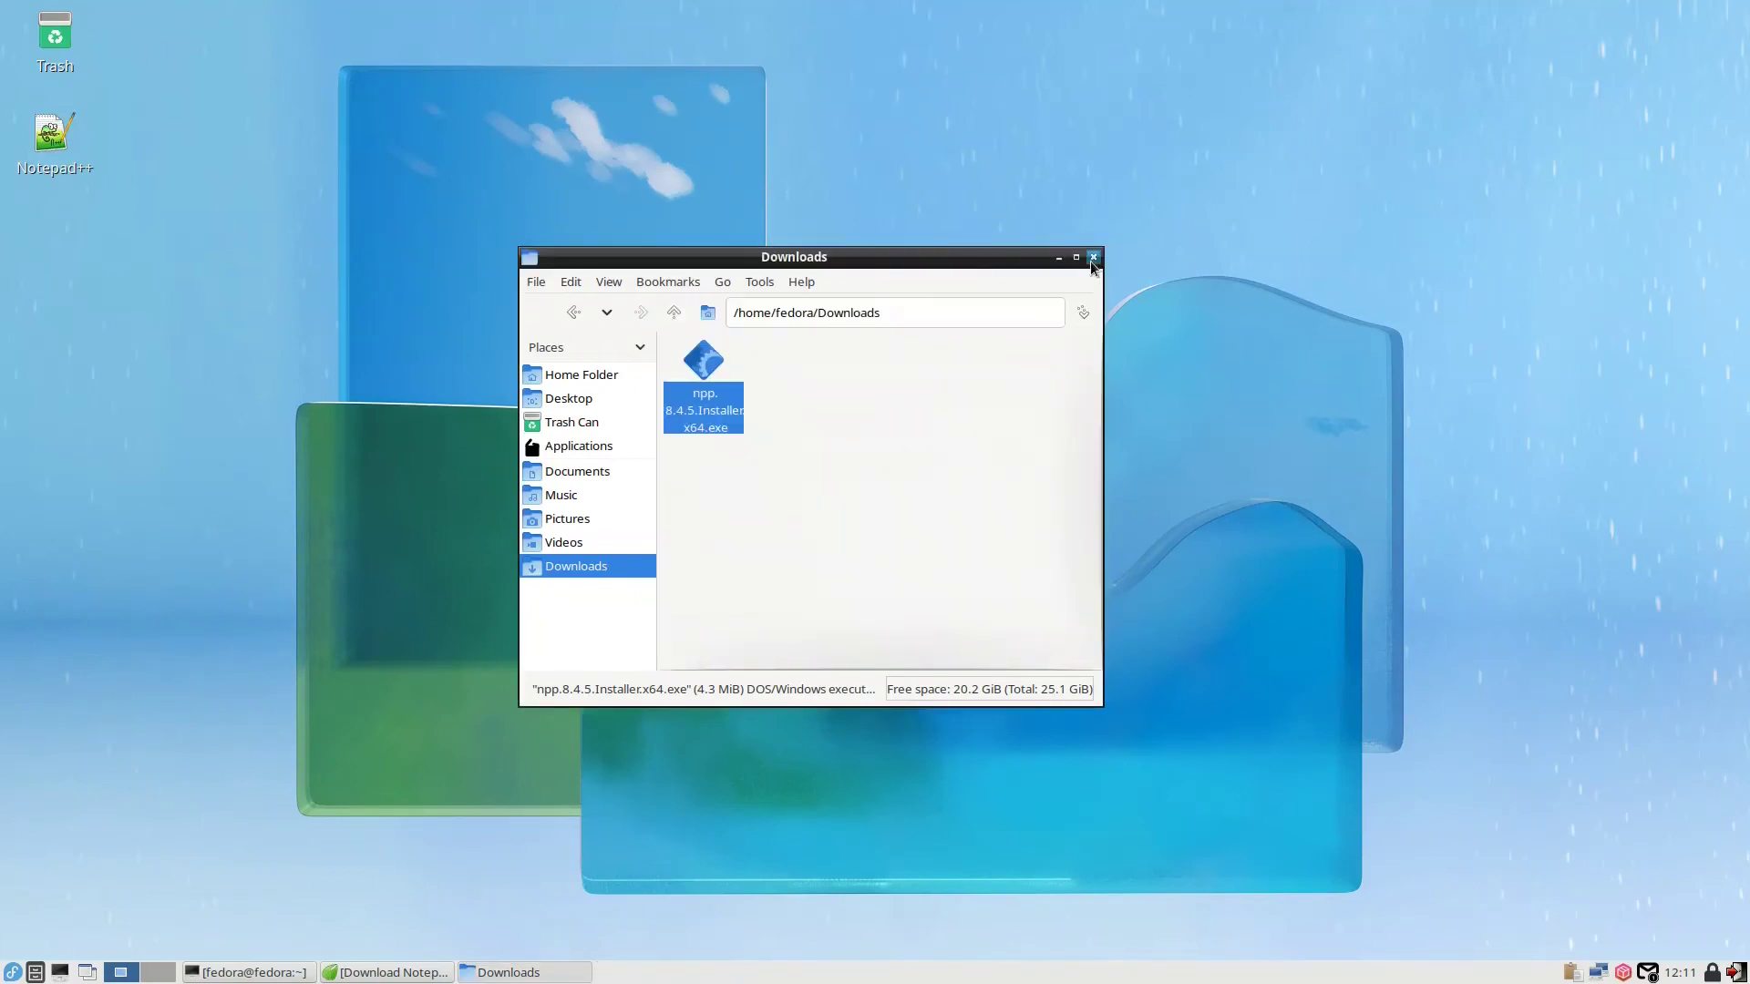
# Close the Downloads folder, execute Notepad++ from its desktop shortcut and maximize its window
pyautogui.click(1093, 259)
pyautogui.doubleClick(51, 137)
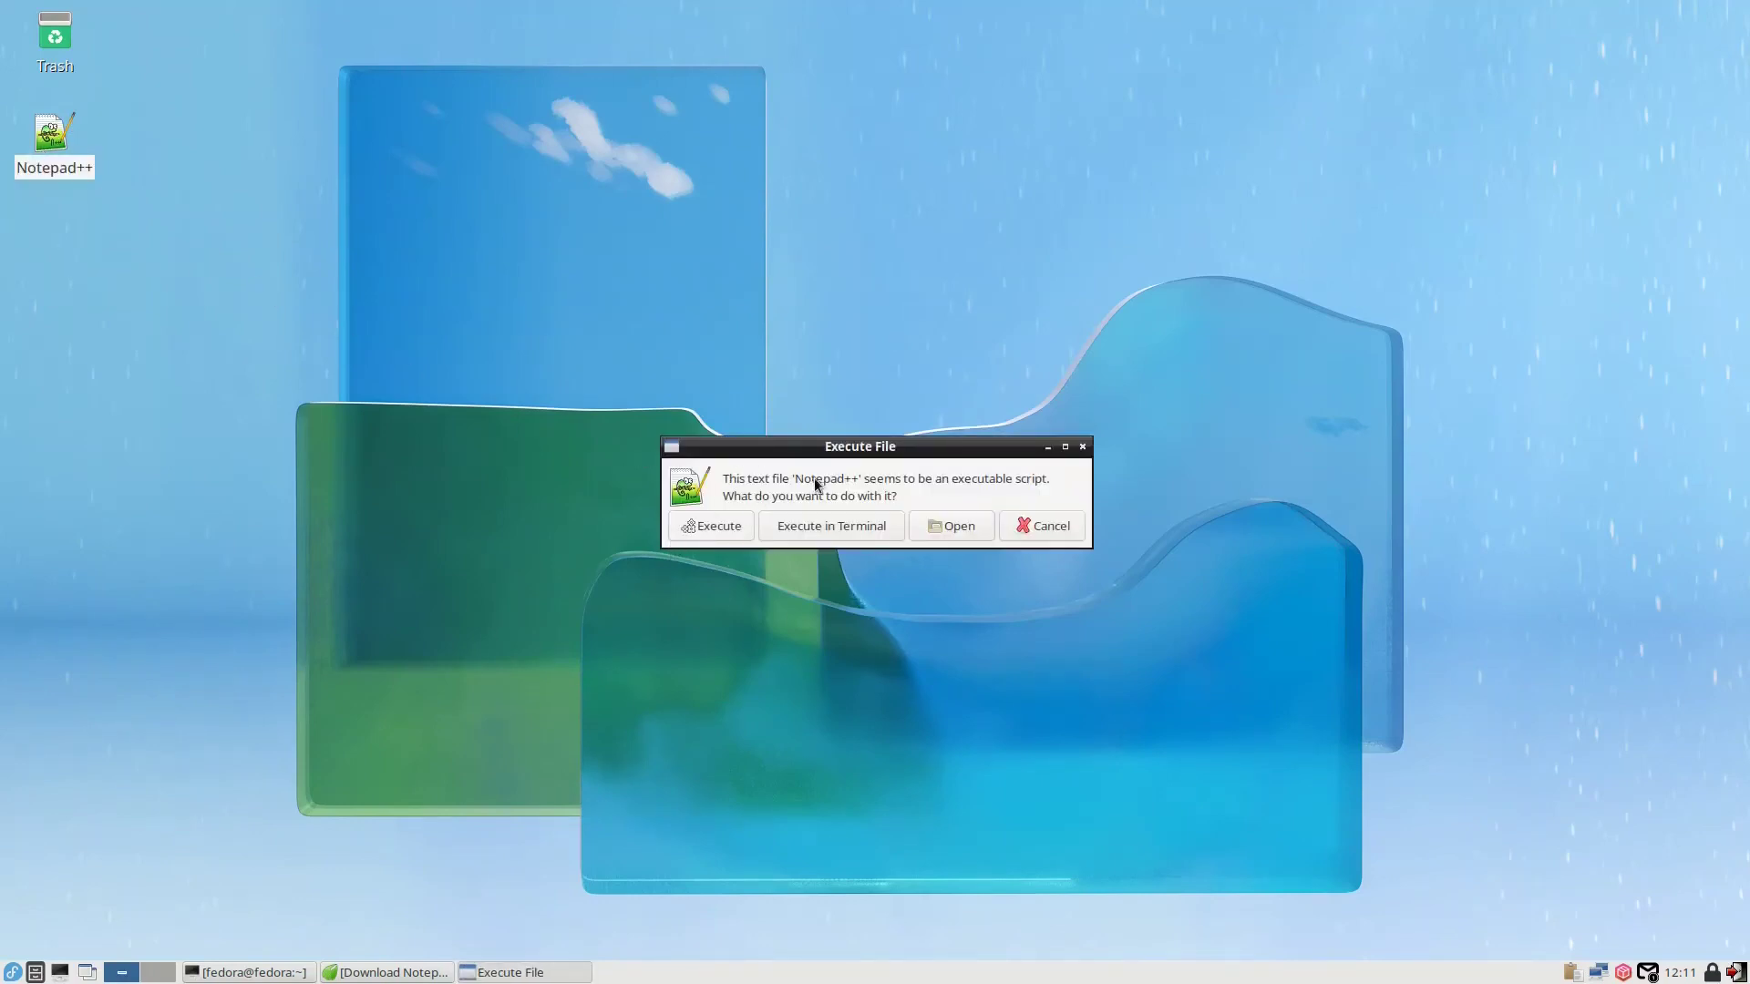
pyautogui.click(709, 528)
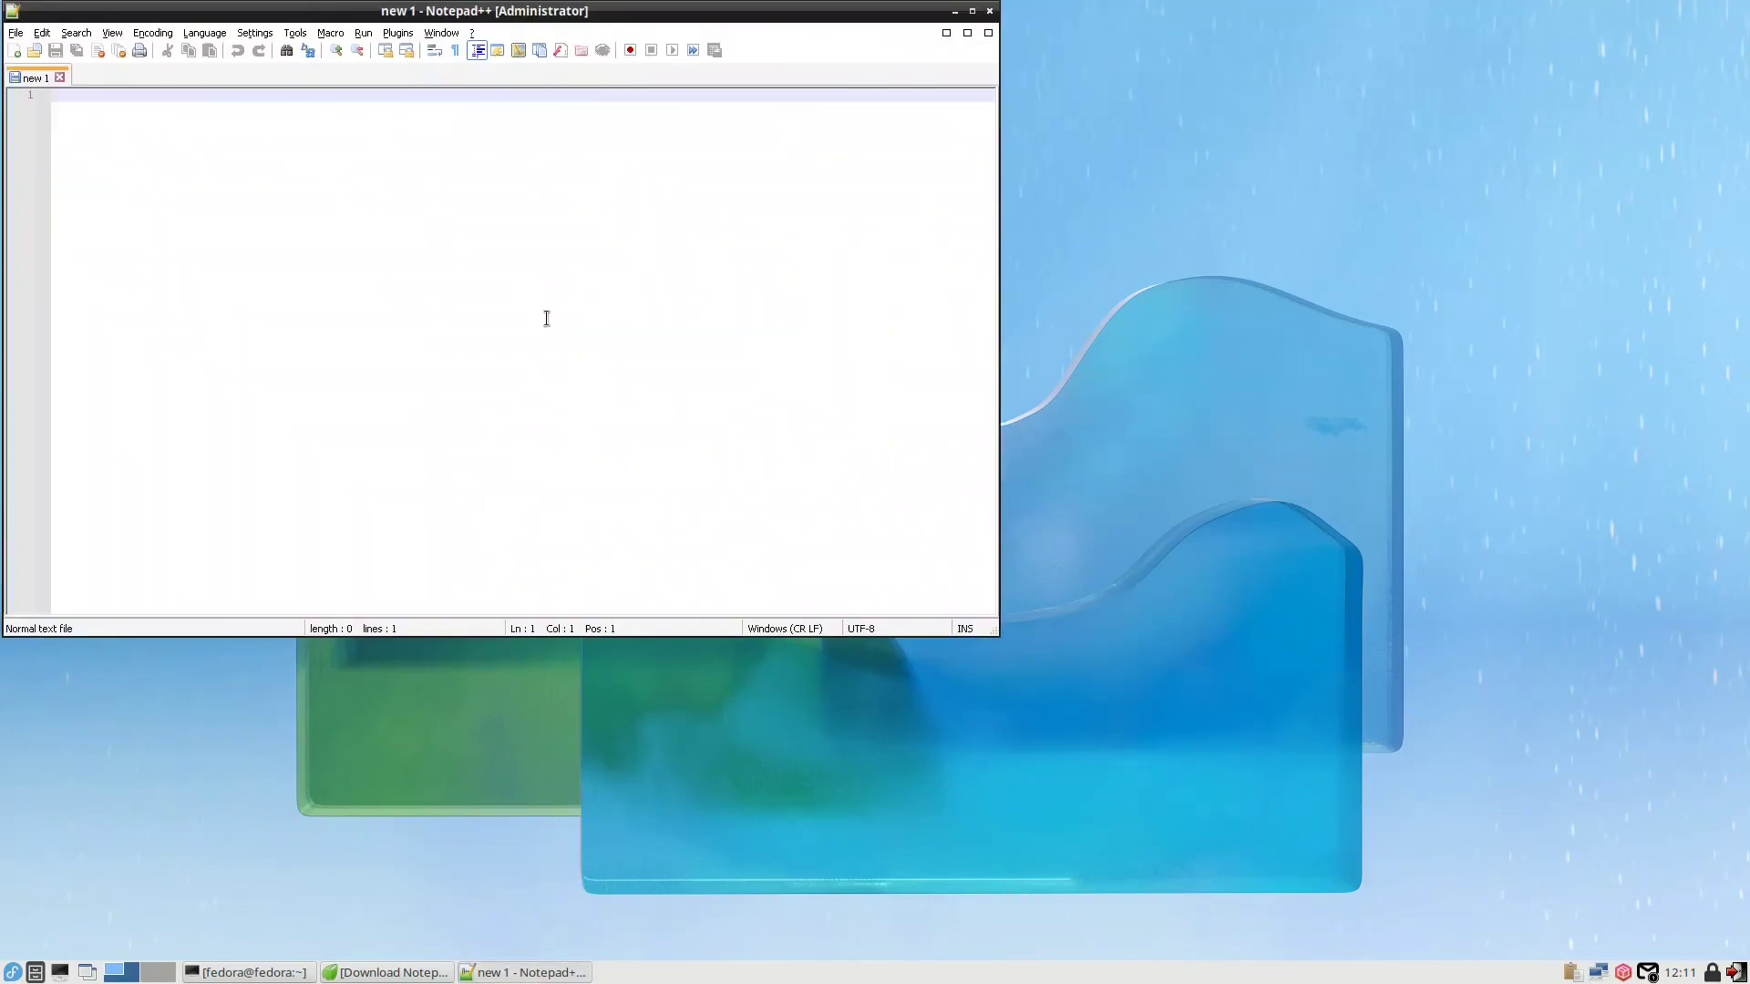
pyautogui.click(972, 11)
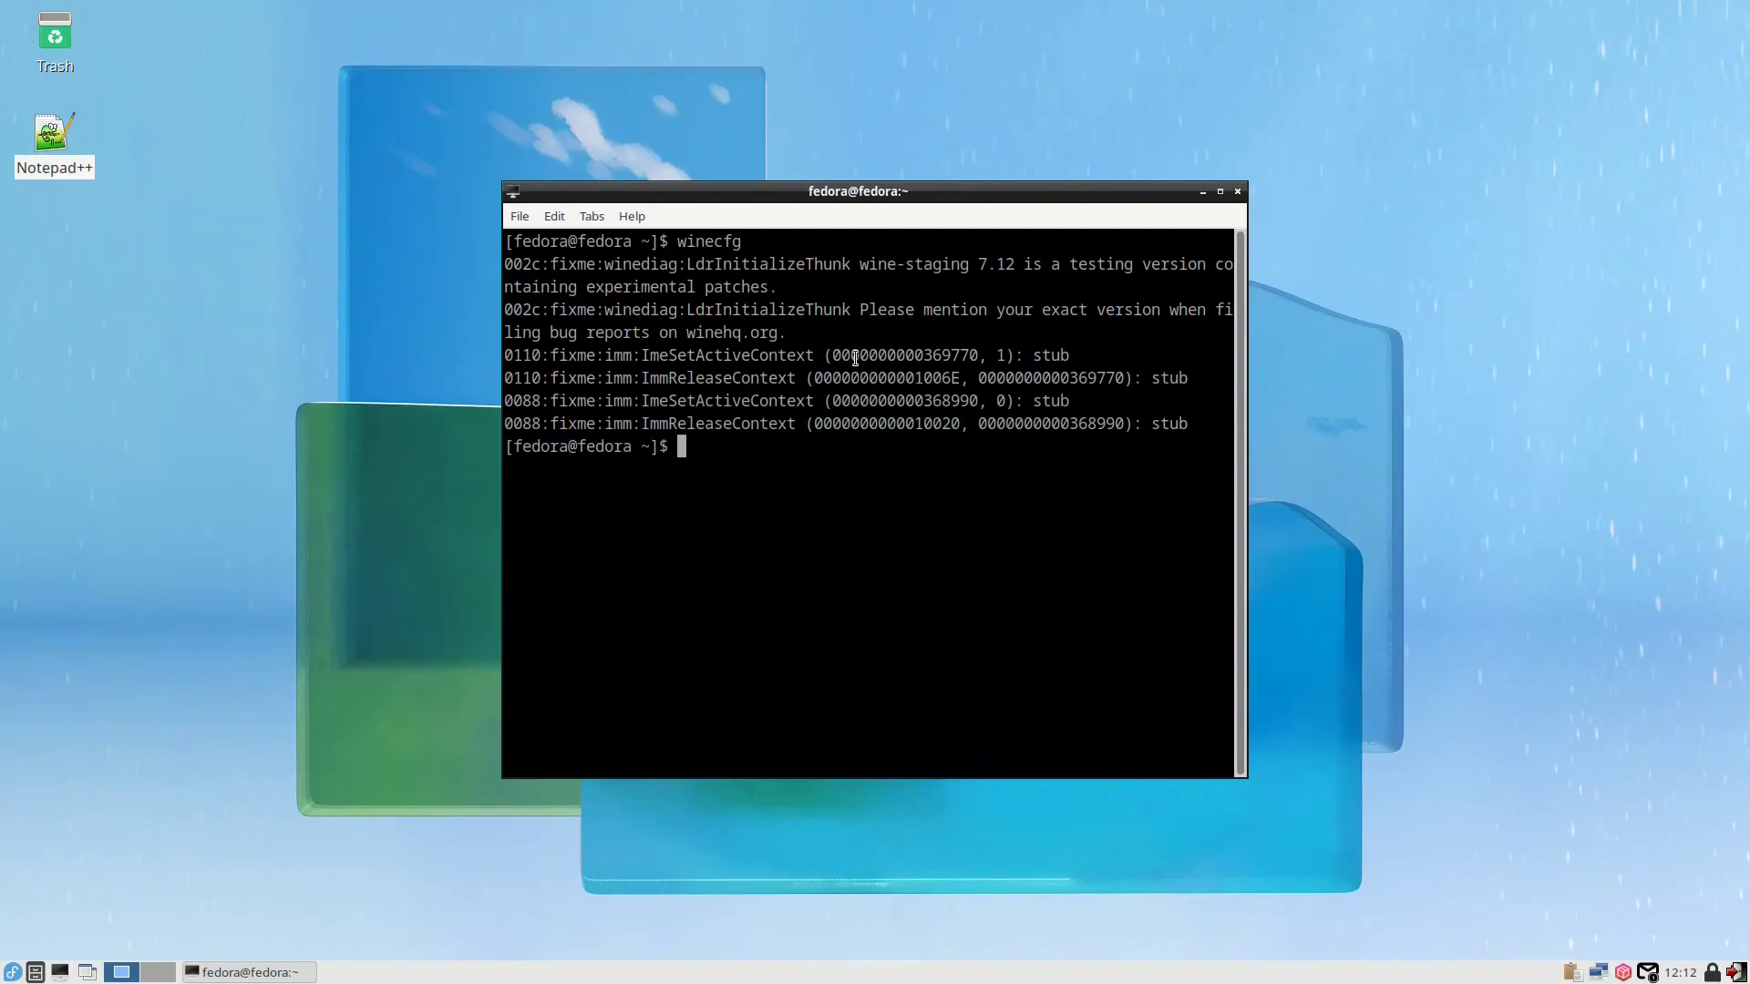
# Enter the terminal command sudo dnf install flameshot mpv zim
pyautogui.write('sudo')
pyautogui.write('dnf install flameshot')
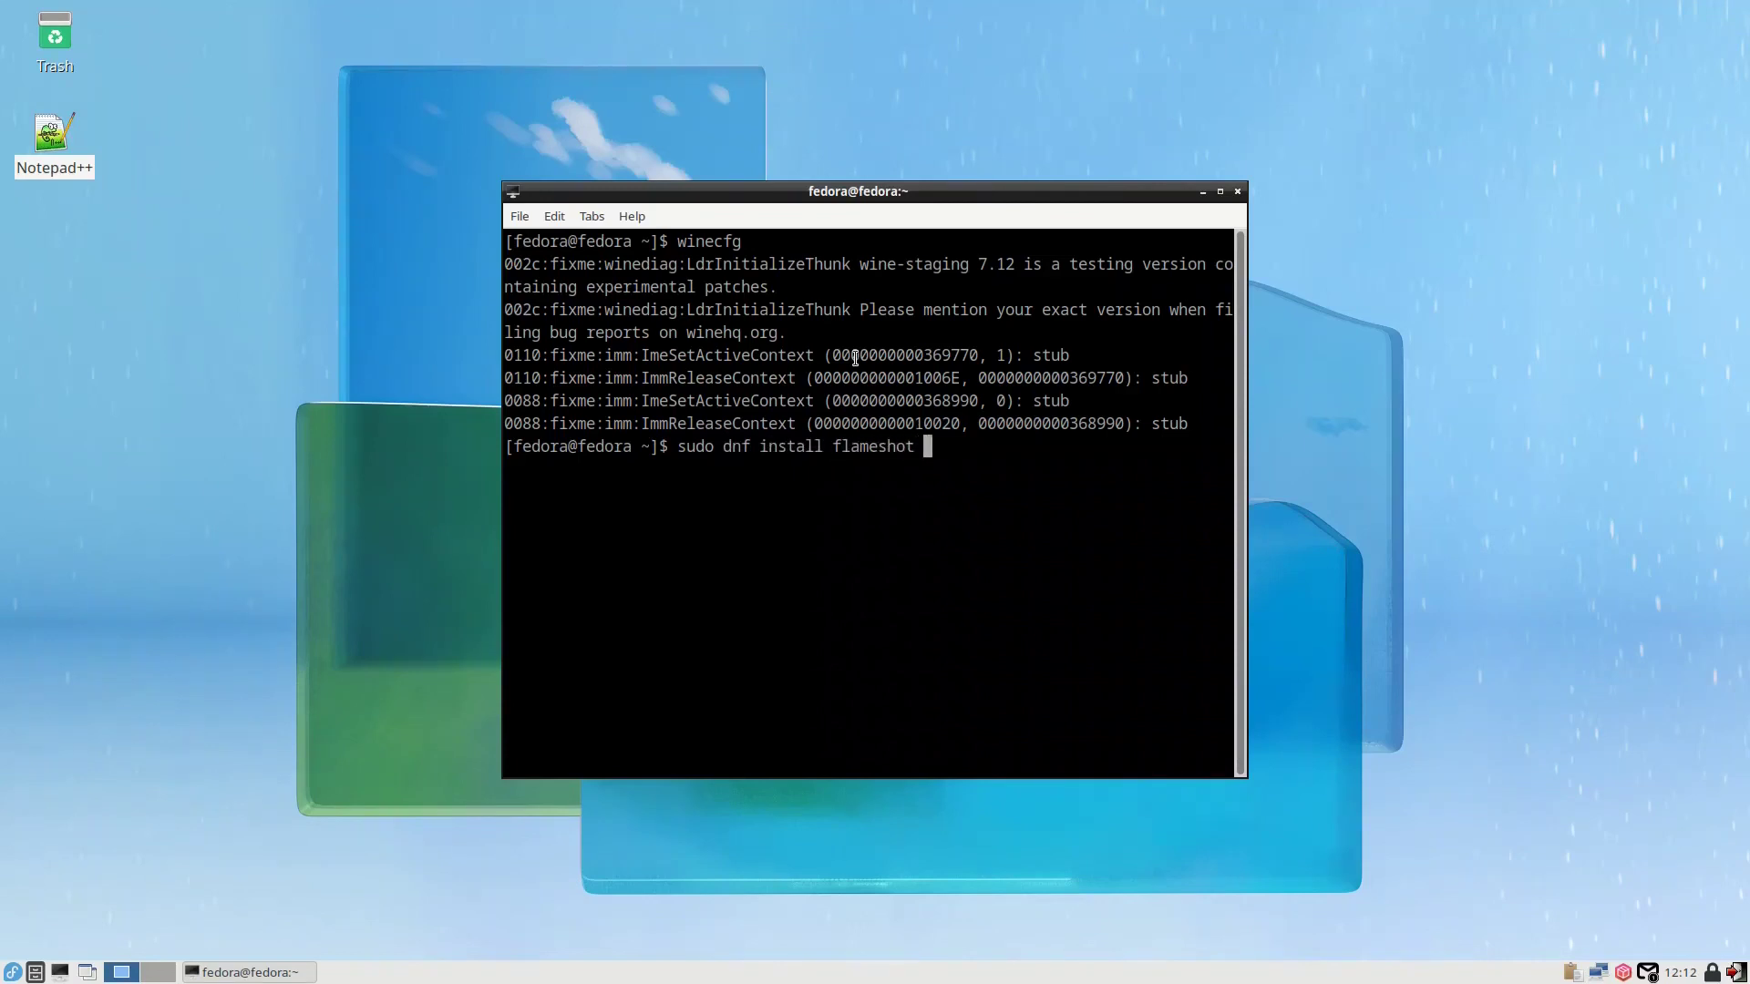
pyautogui.write(' mpv zim')
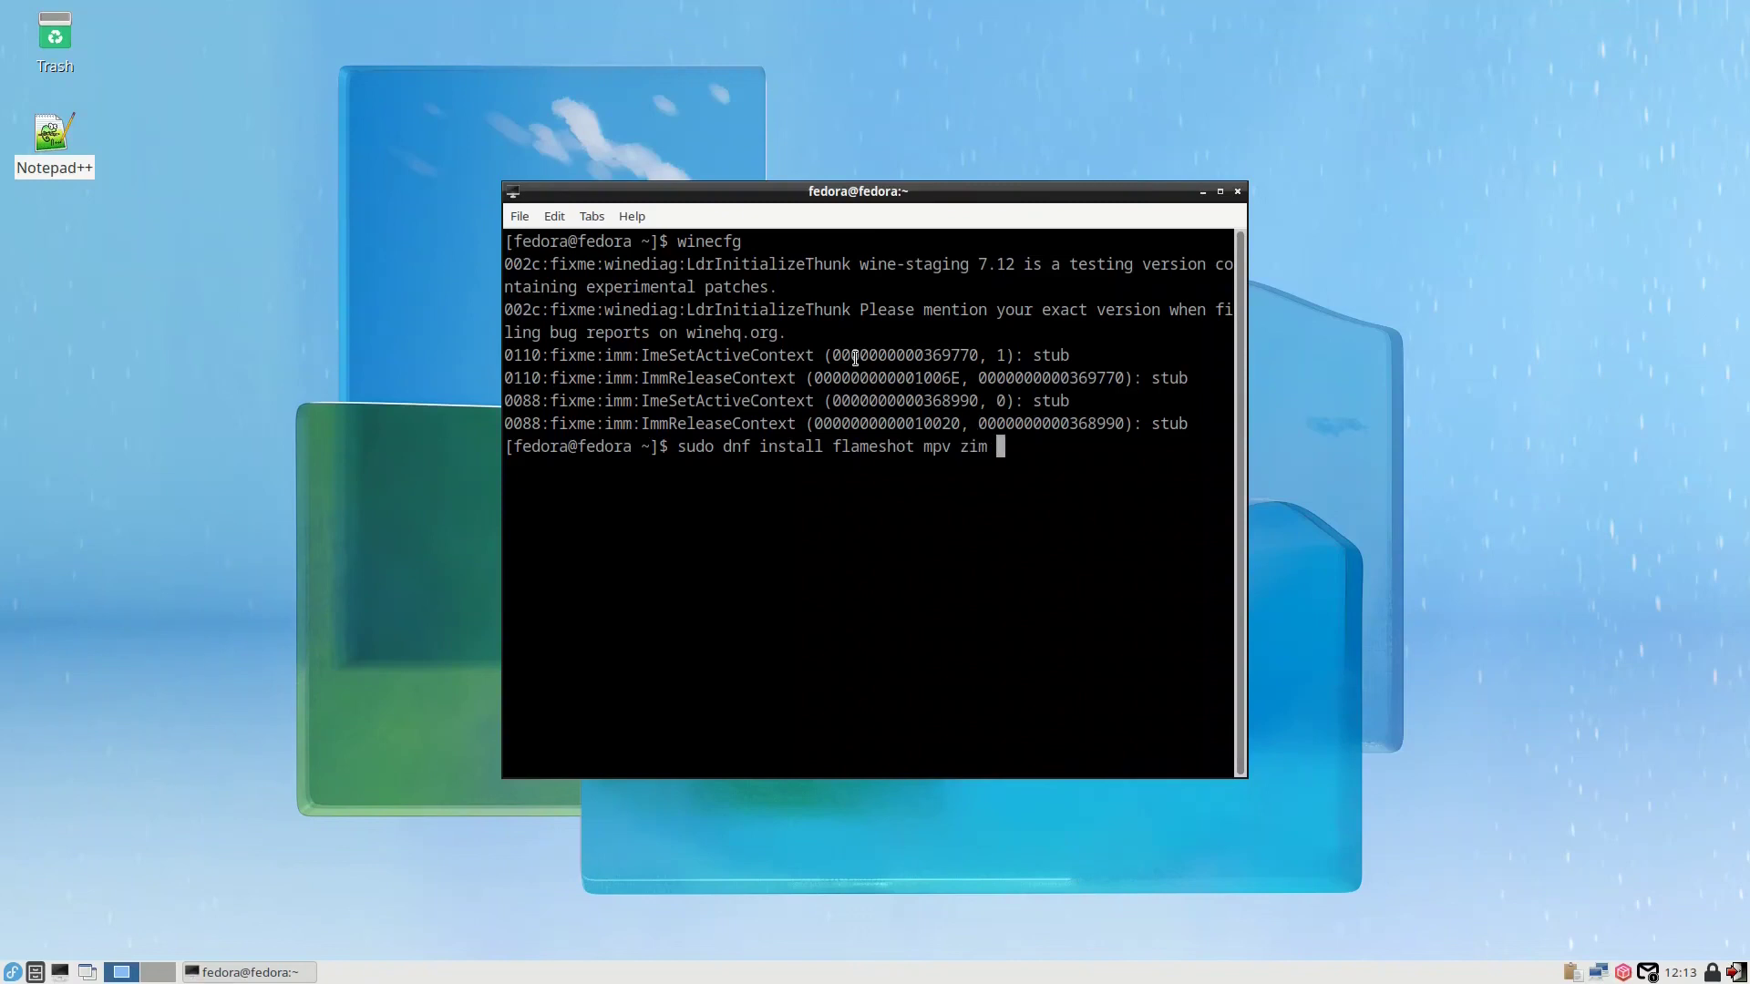